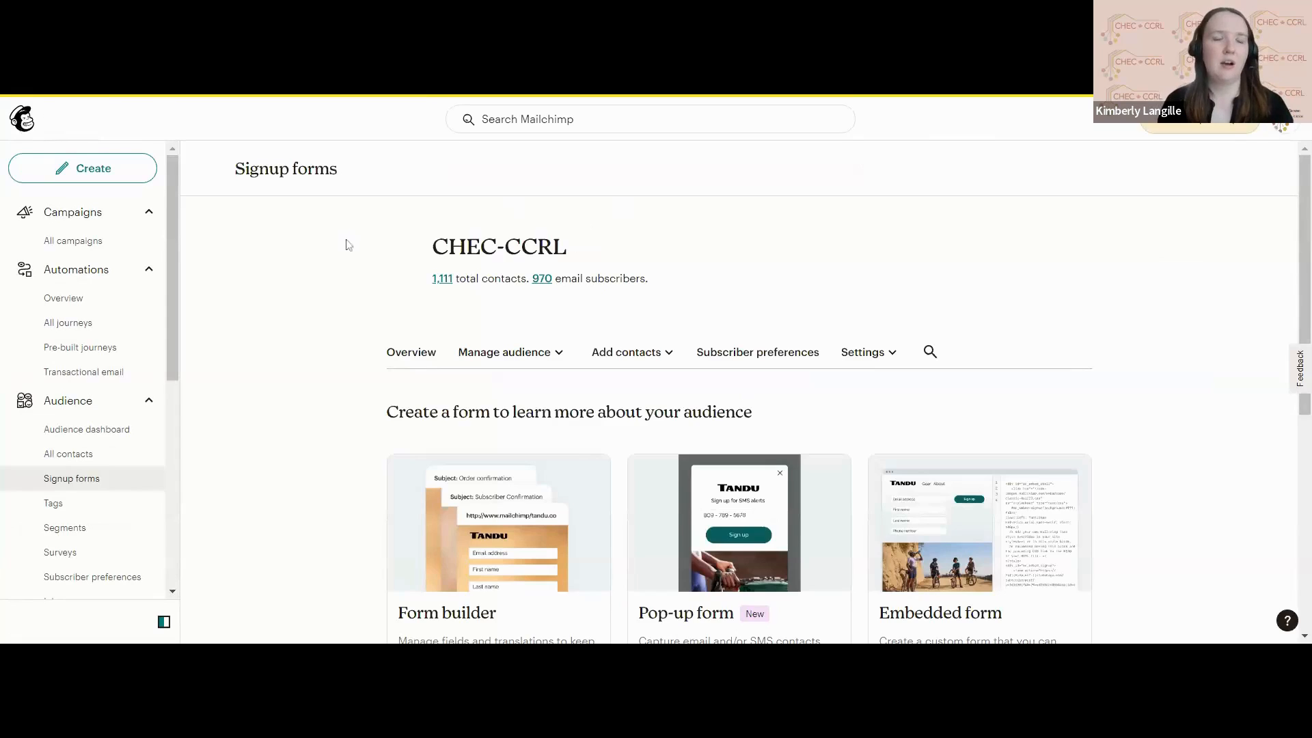
Open the home page and review the email performance, audience and recent campaign summaries.
{"action": "left_click", "coordinate": [28, 134]}
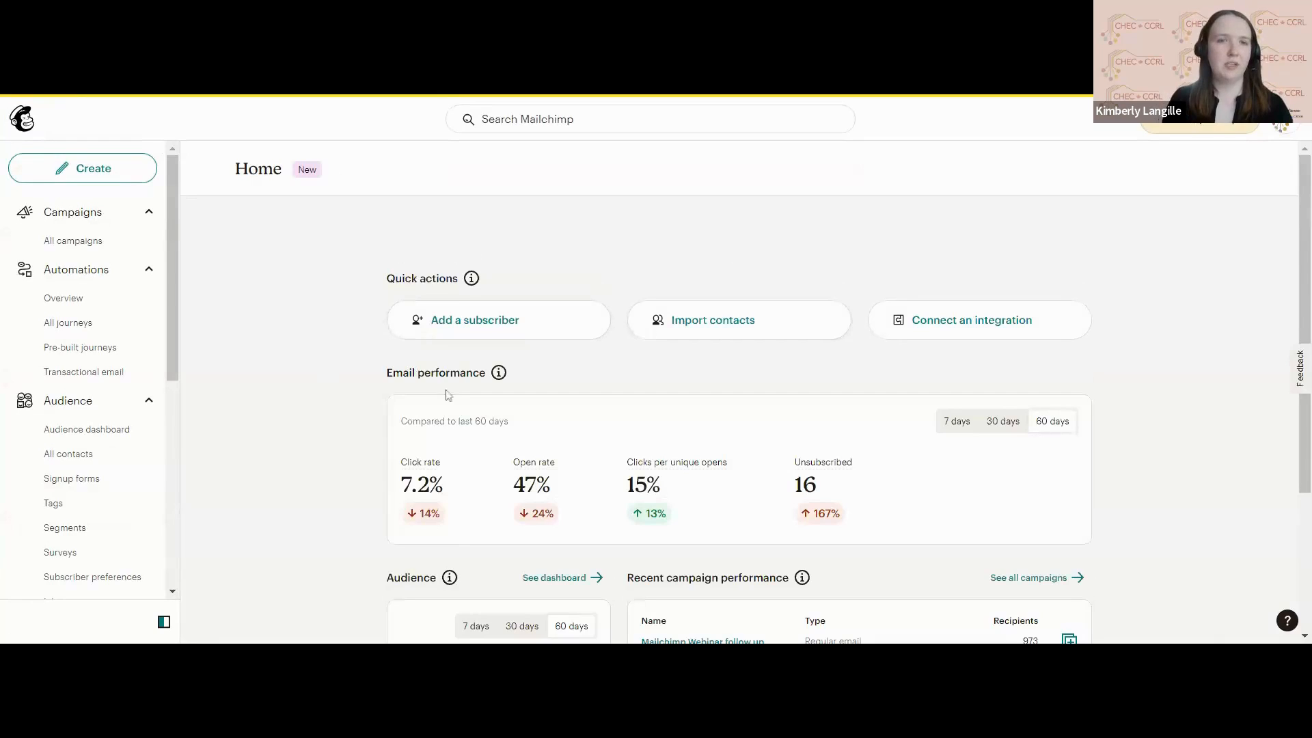
{"action": "scroll", "coordinate": [448, 395], "scroll_direction": "down", "scroll_amount": 2}
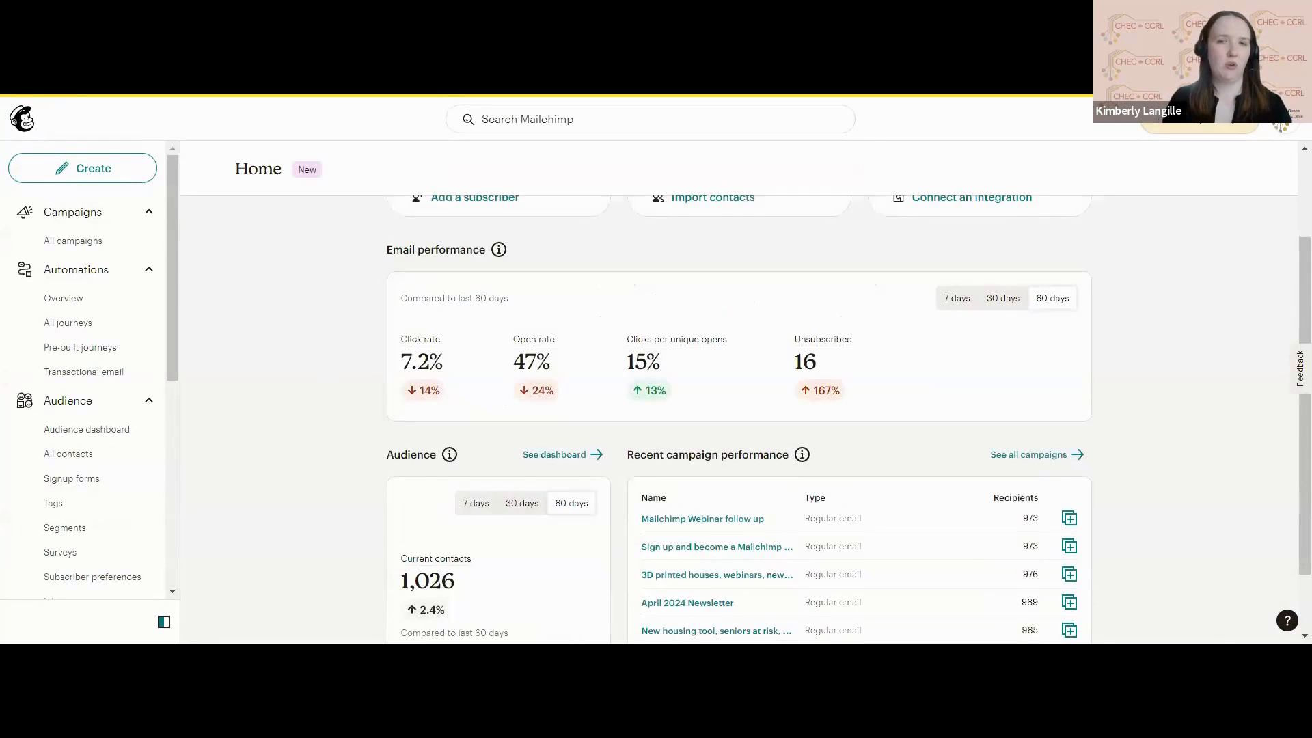
{"action": "scroll", "coordinate": [738, 417], "scroll_direction": "down", "scroll_amount": 2}
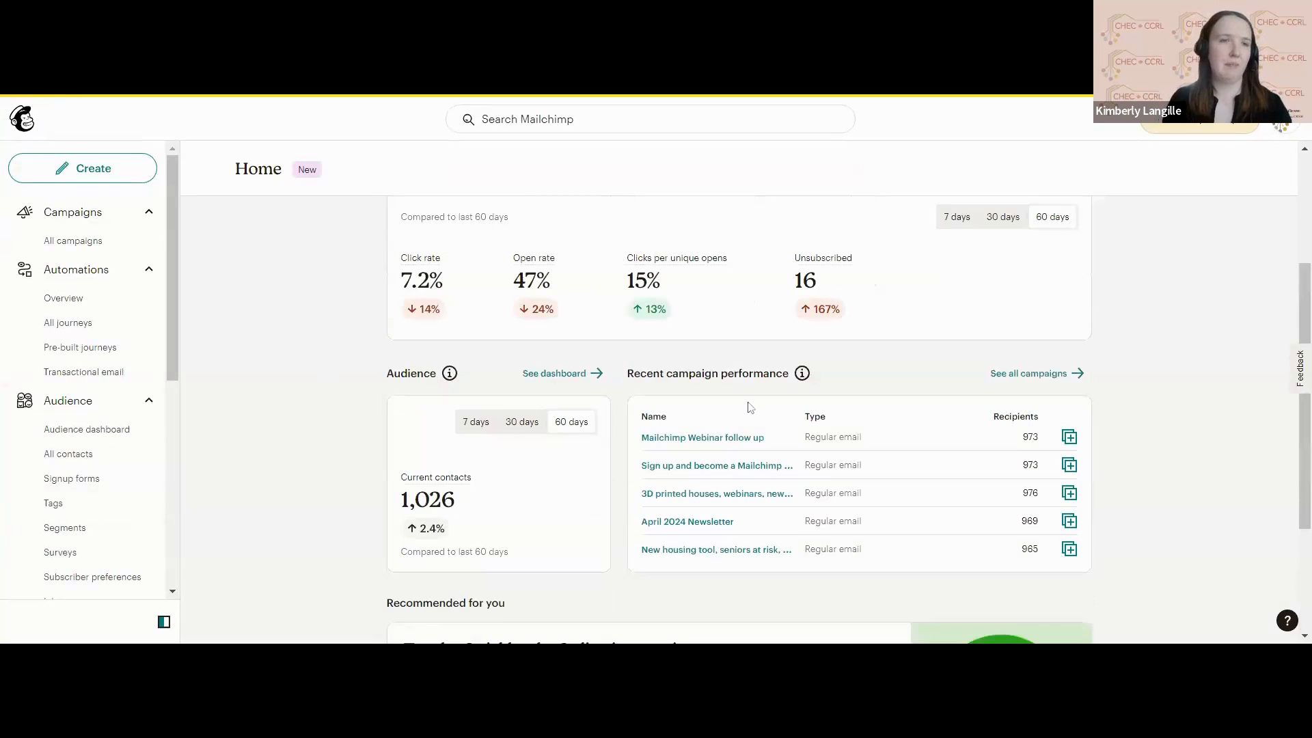
{"action": "scroll", "coordinate": [750, 407], "scroll_direction": "up", "scroll_amount": 3}
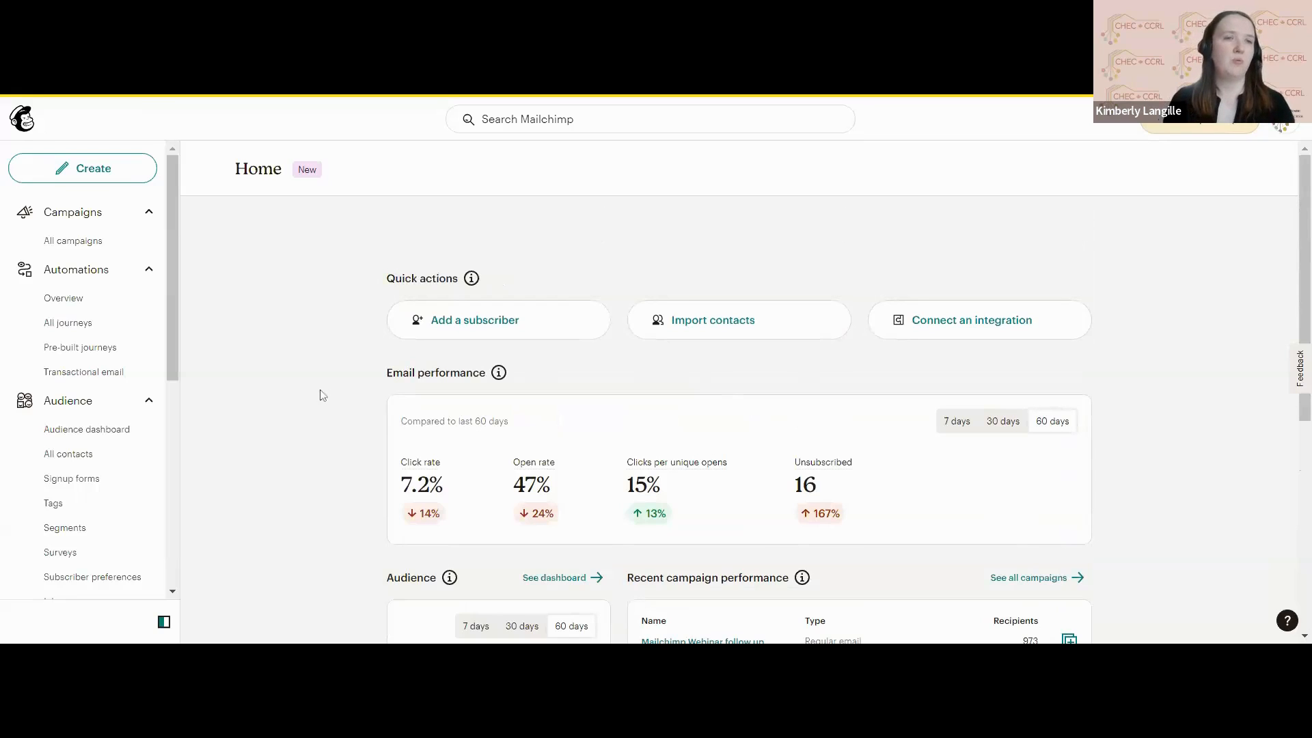
Open the audience dashboard.
{"action": "left_click", "coordinate": [114, 405]}
{"action": "left_click", "coordinate": [114, 404]}
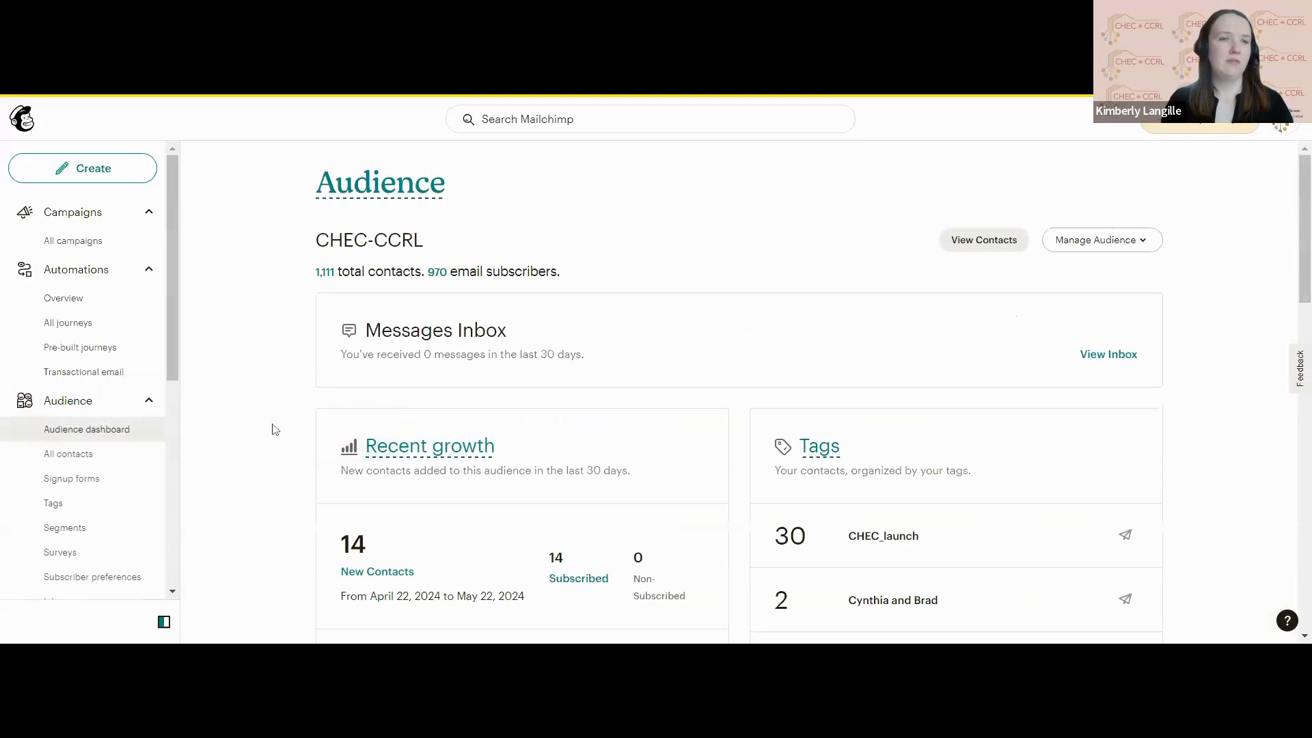
{"action": "left_click", "coordinate": [99, 436]}
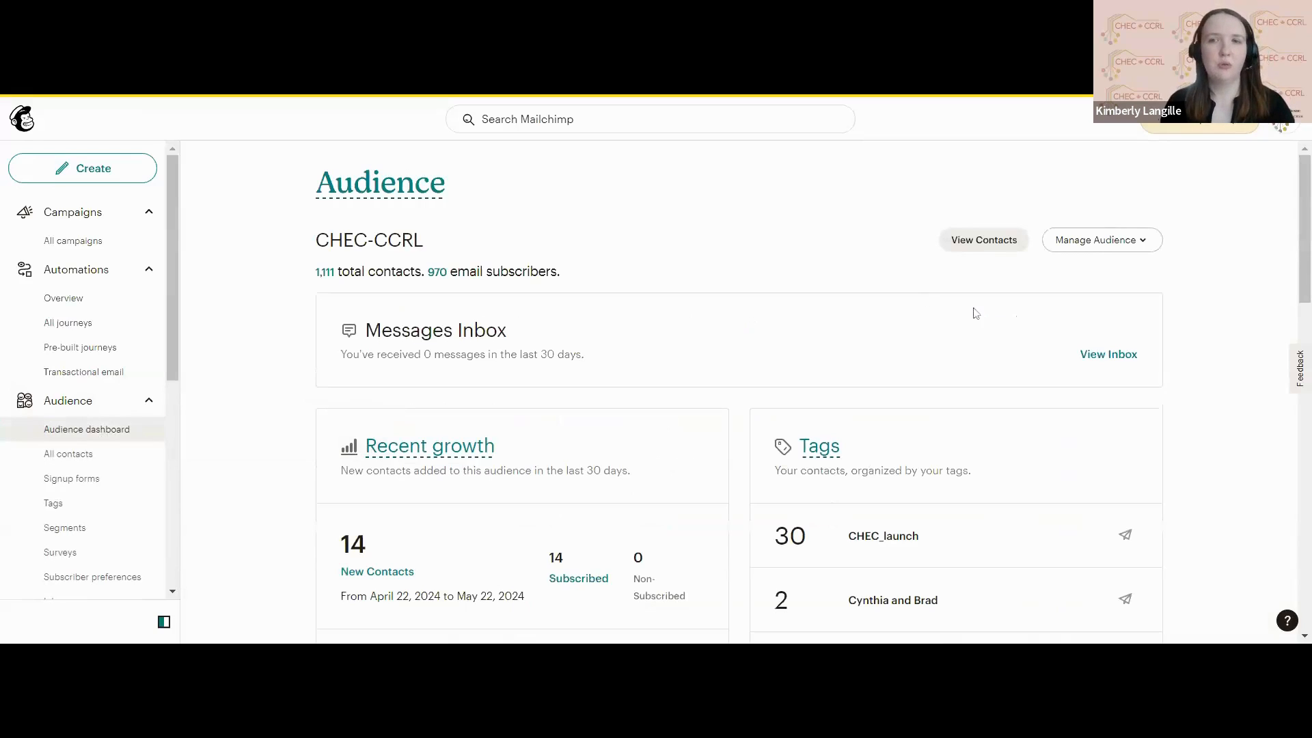
Go to the list of all audiences and start creating a new audience, bypassing the suggestion to use tags.
{"action": "left_click", "coordinate": [1096, 243]}
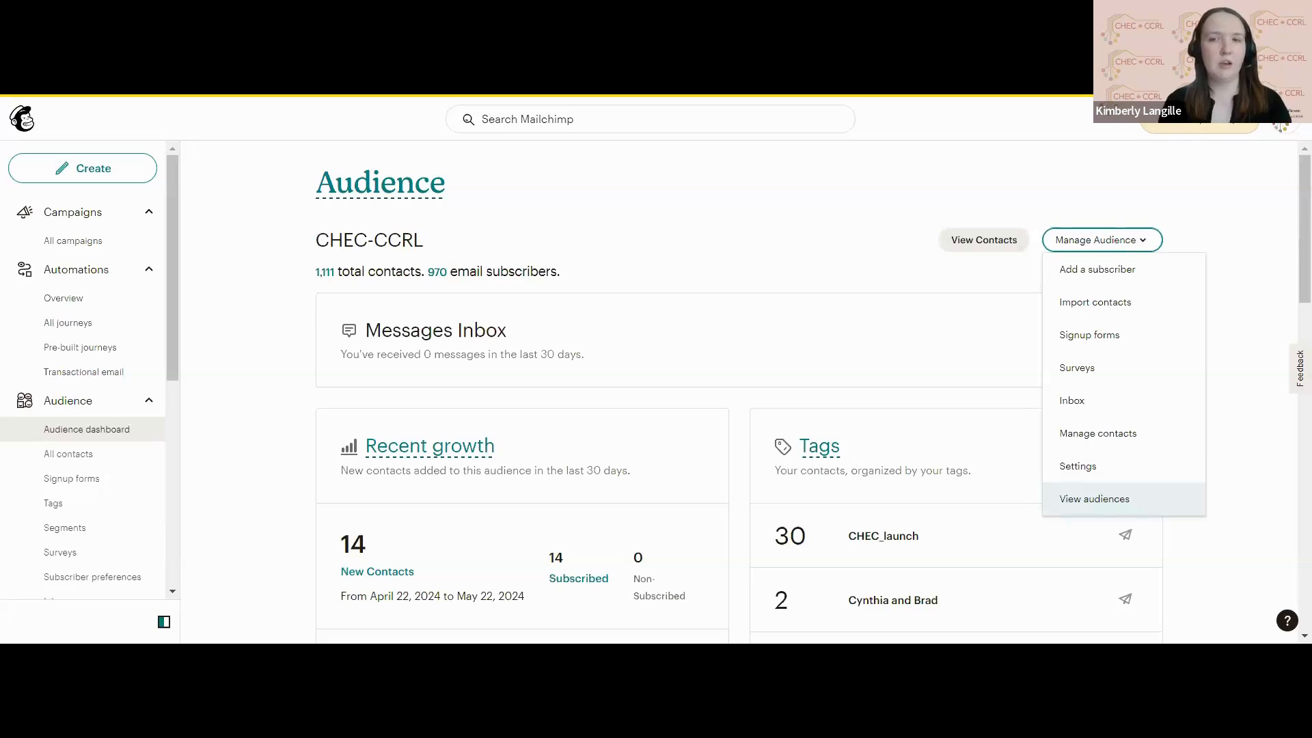
{"action": "left_click", "coordinate": [1164, 506]}
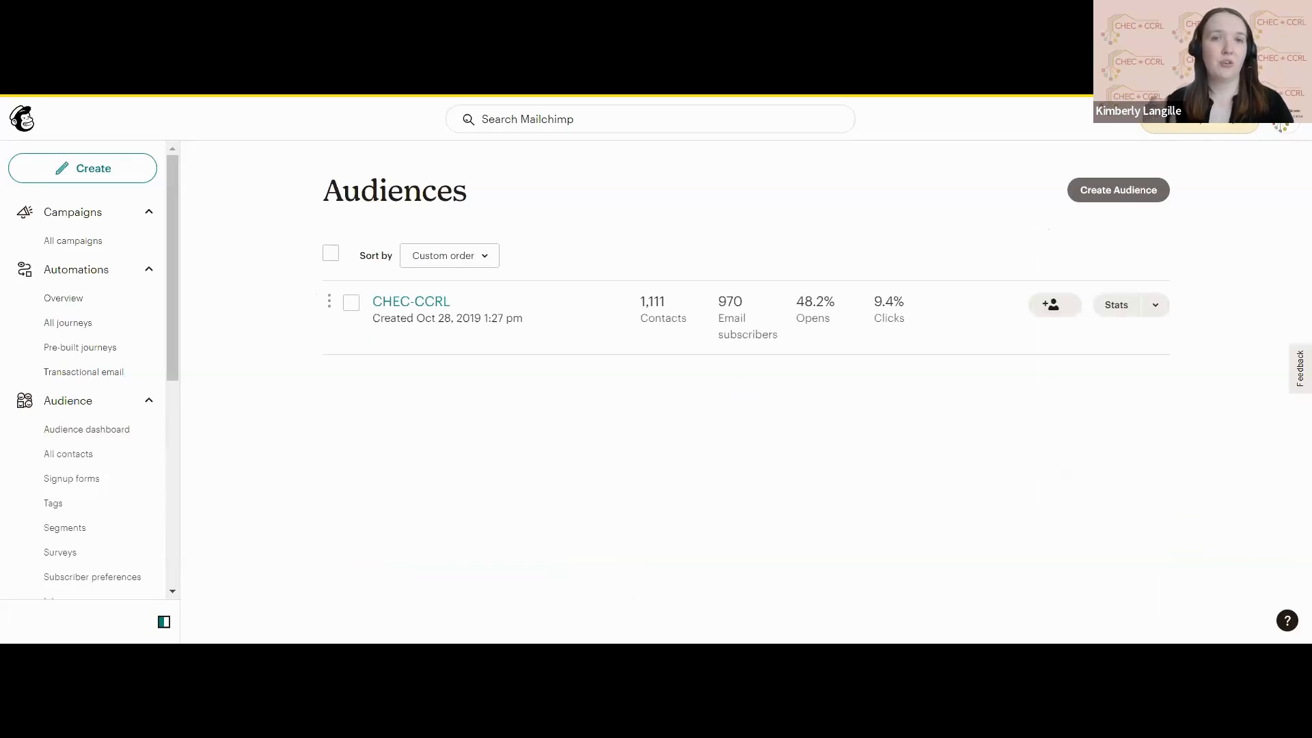
{"action": "left_click", "coordinate": [1114, 192]}
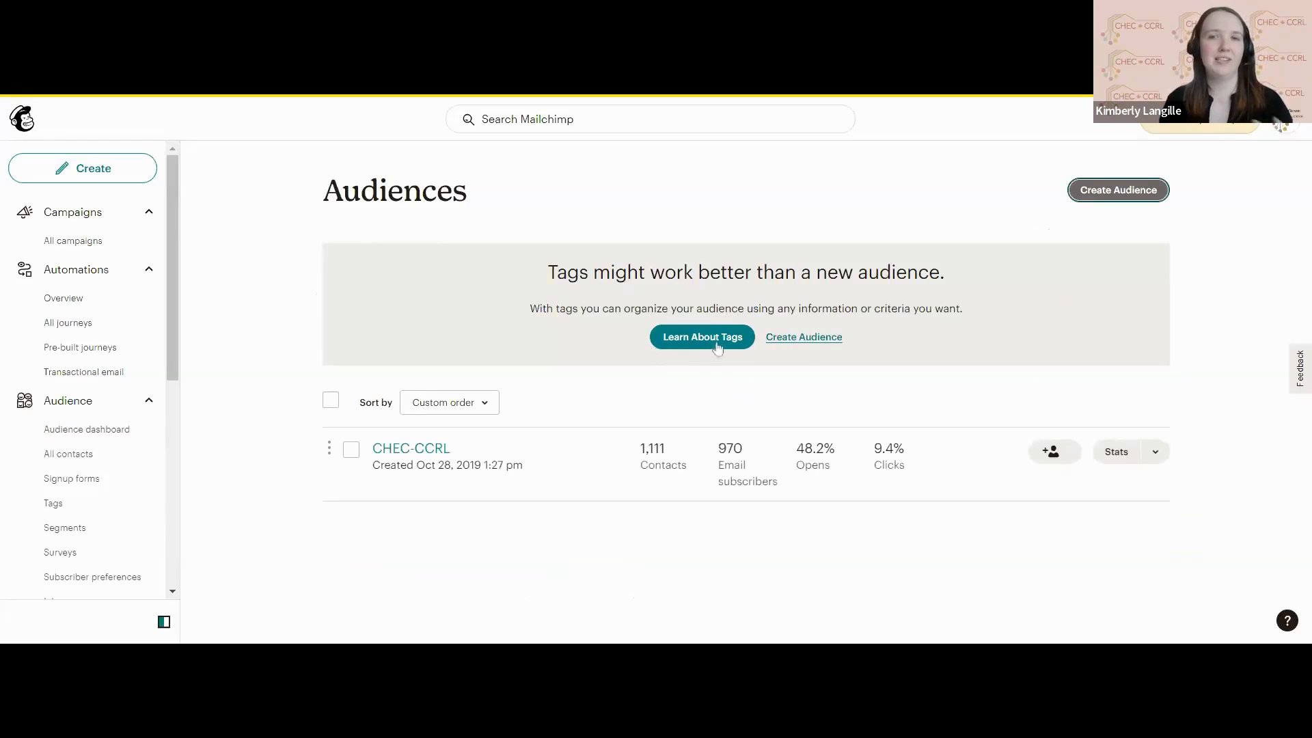
{"action": "left_click", "coordinate": [814, 349]}
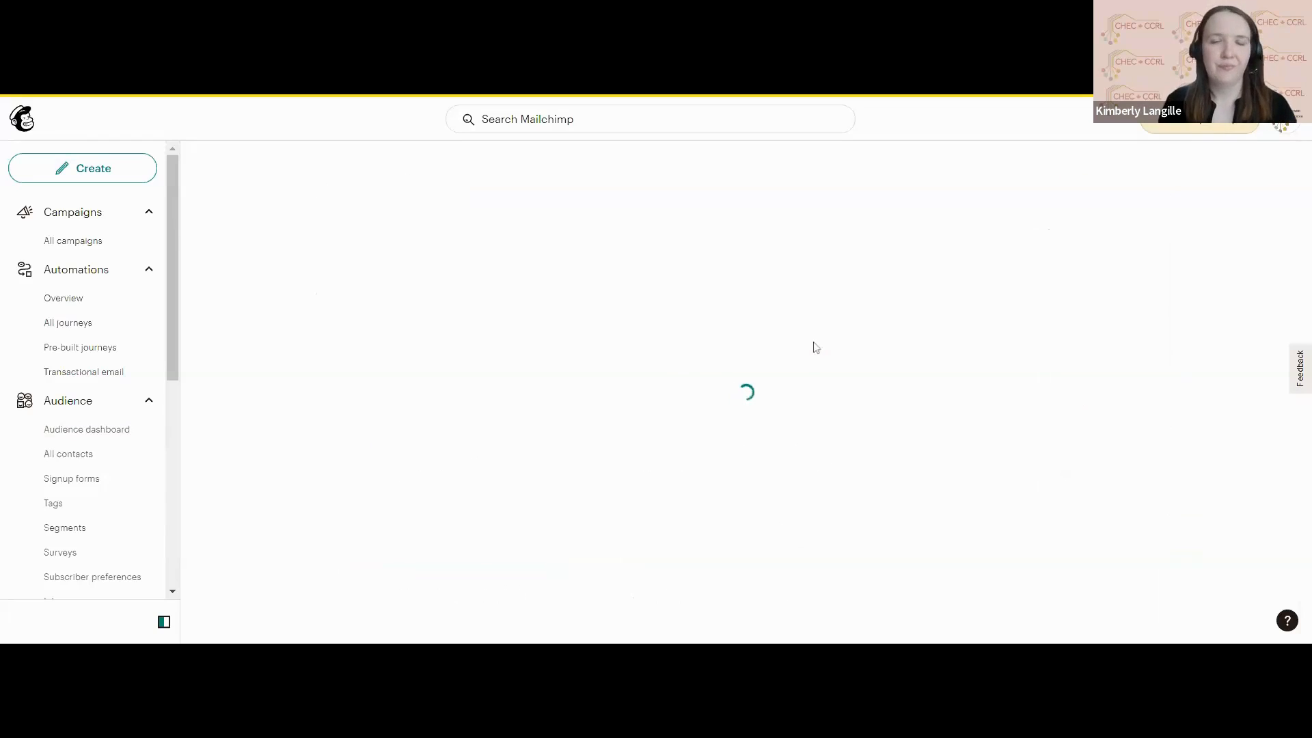
Name the new audience "CHEC webinar".
{"action": "scroll", "coordinate": [814, 348], "scroll_direction": "down", "scroll_amount": 1}
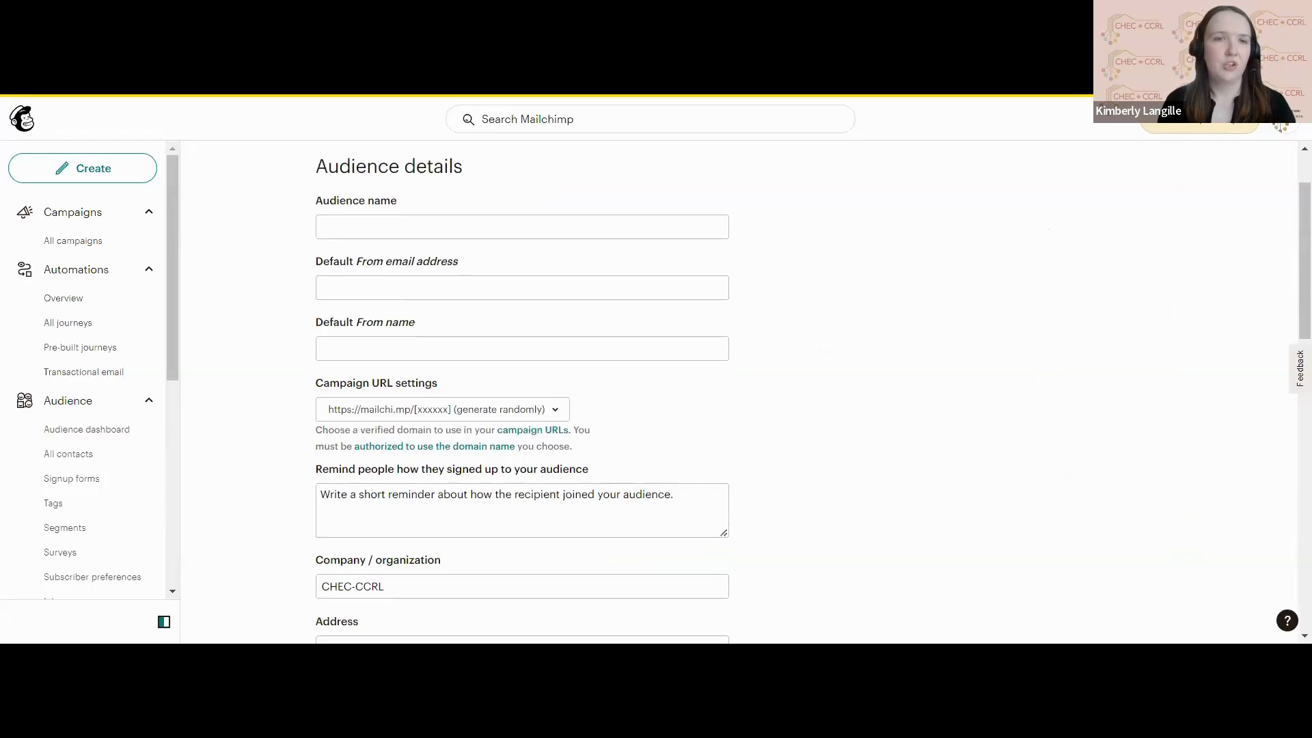
{"action": "scroll", "coordinate": [508, 269], "scroll_direction": "up", "scroll_amount": 1}
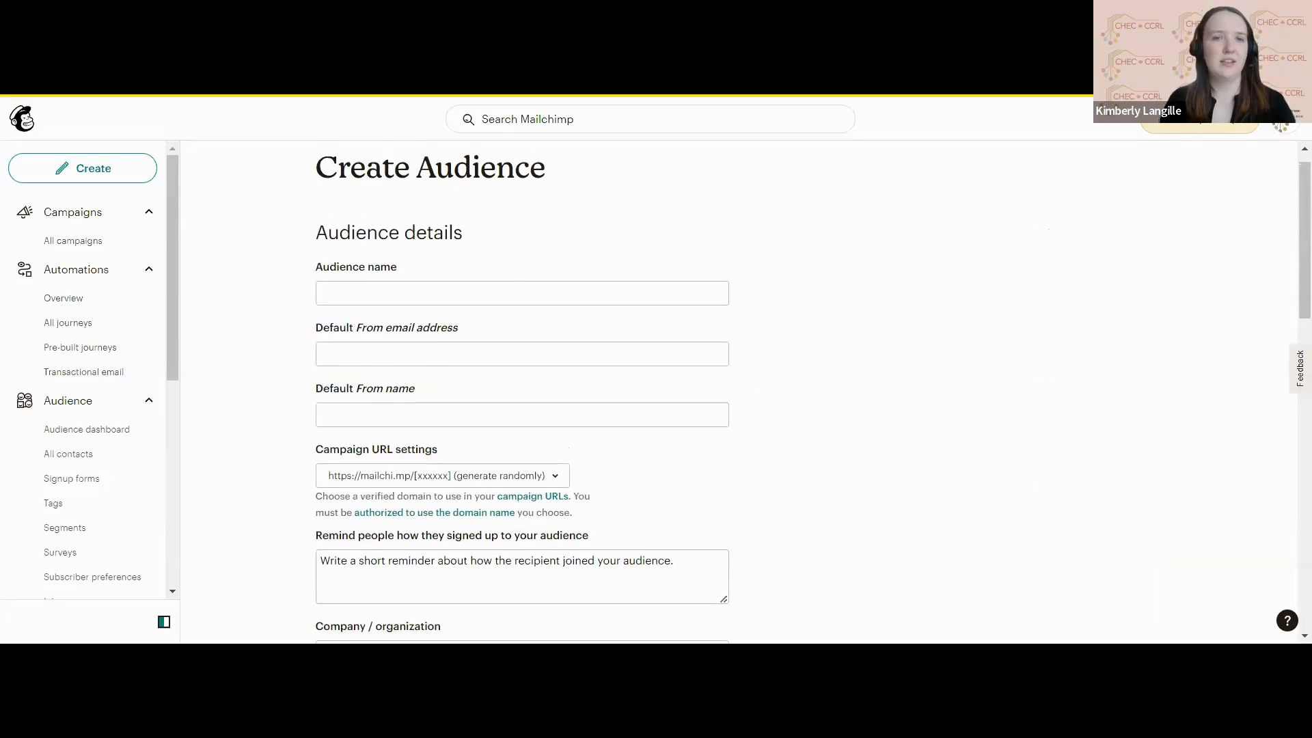
{"action": "left_click", "coordinate": [509, 292]}
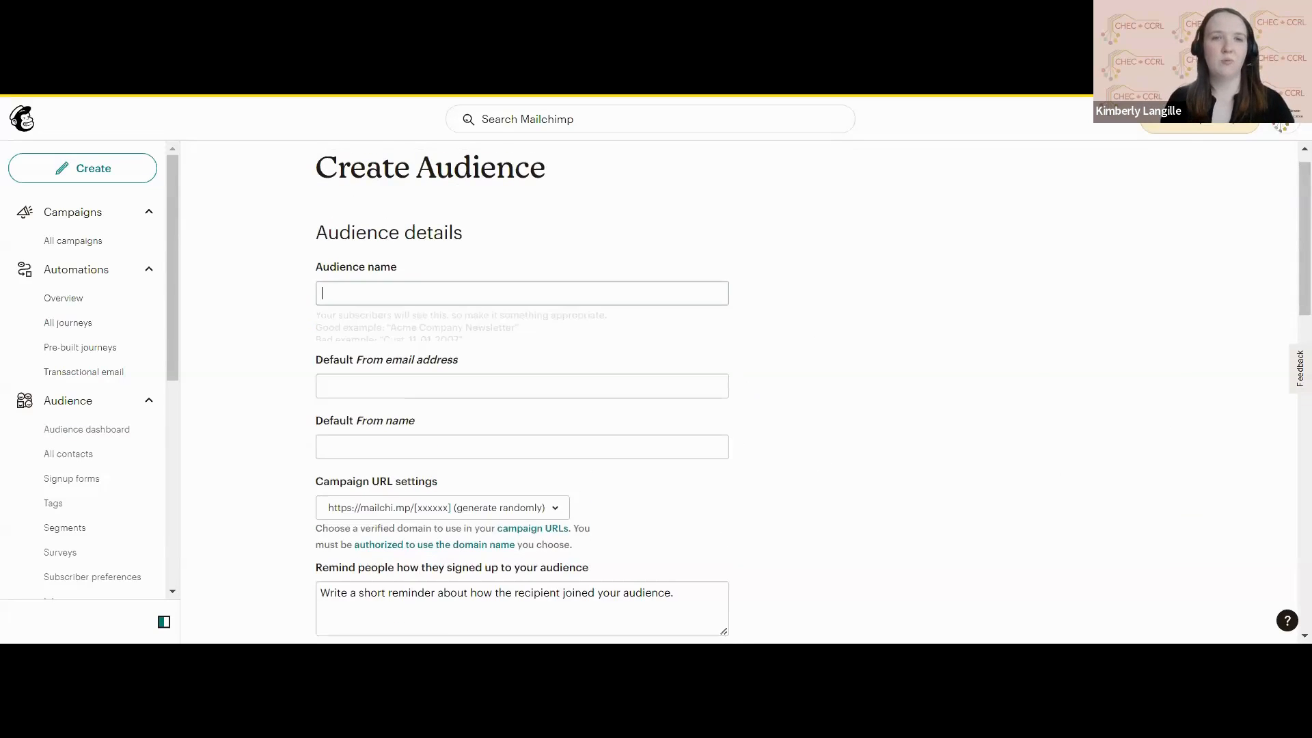
{"action": "left_click", "coordinate": [928, 386]}
{"action": "left_click", "coordinate": [585, 287]}
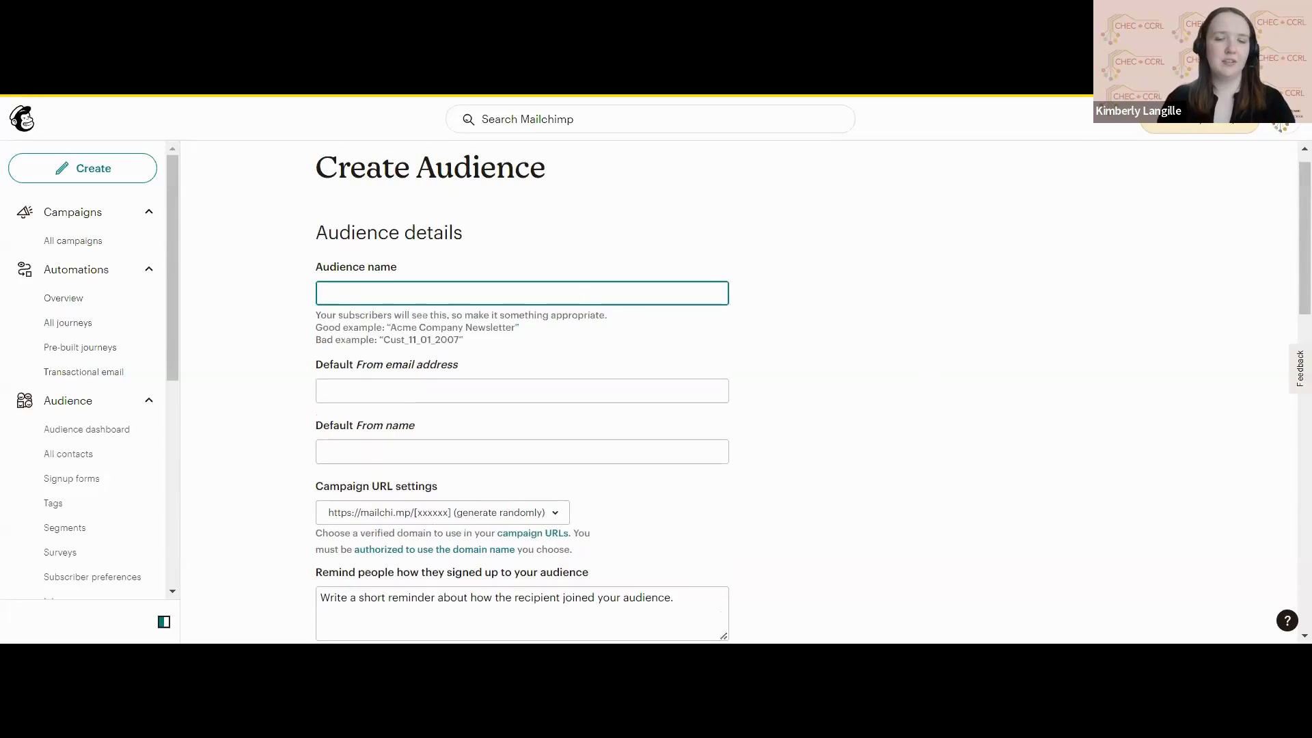
{"action": "type", "text": "CHEC webina"}
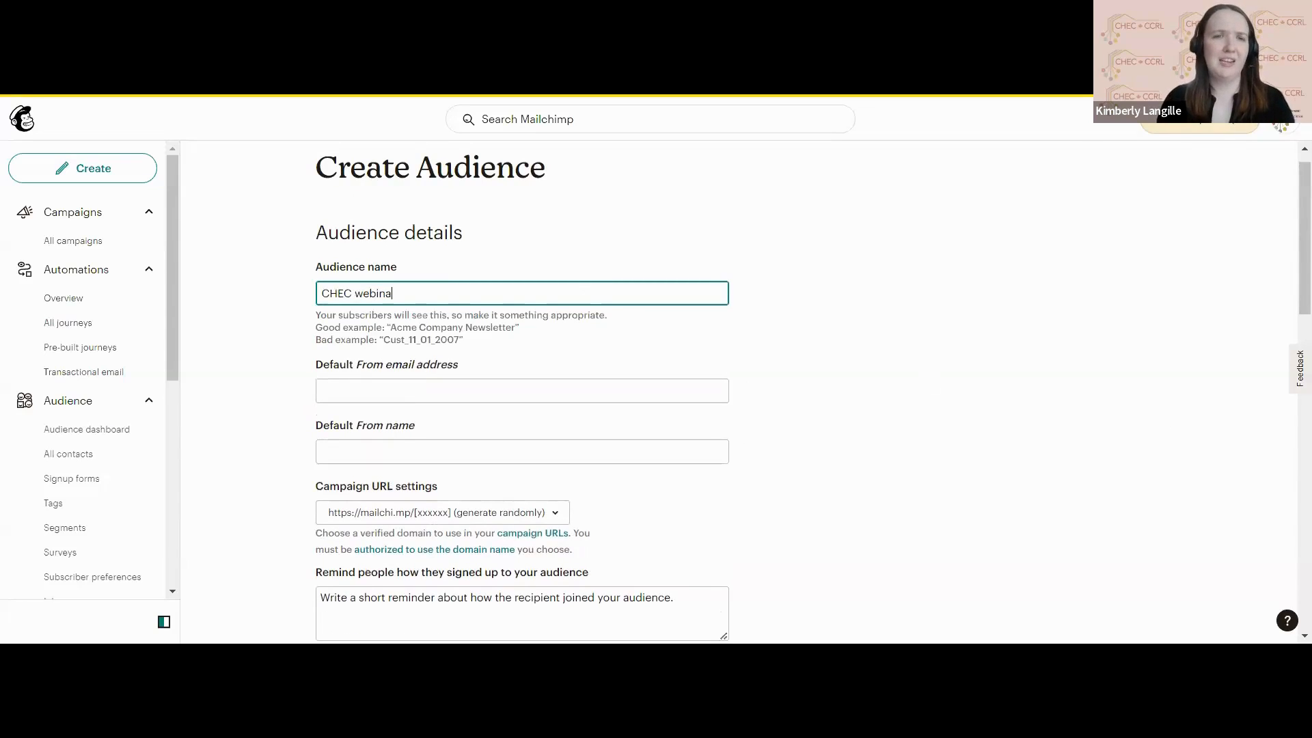
{"action": "type", "text": "r"}
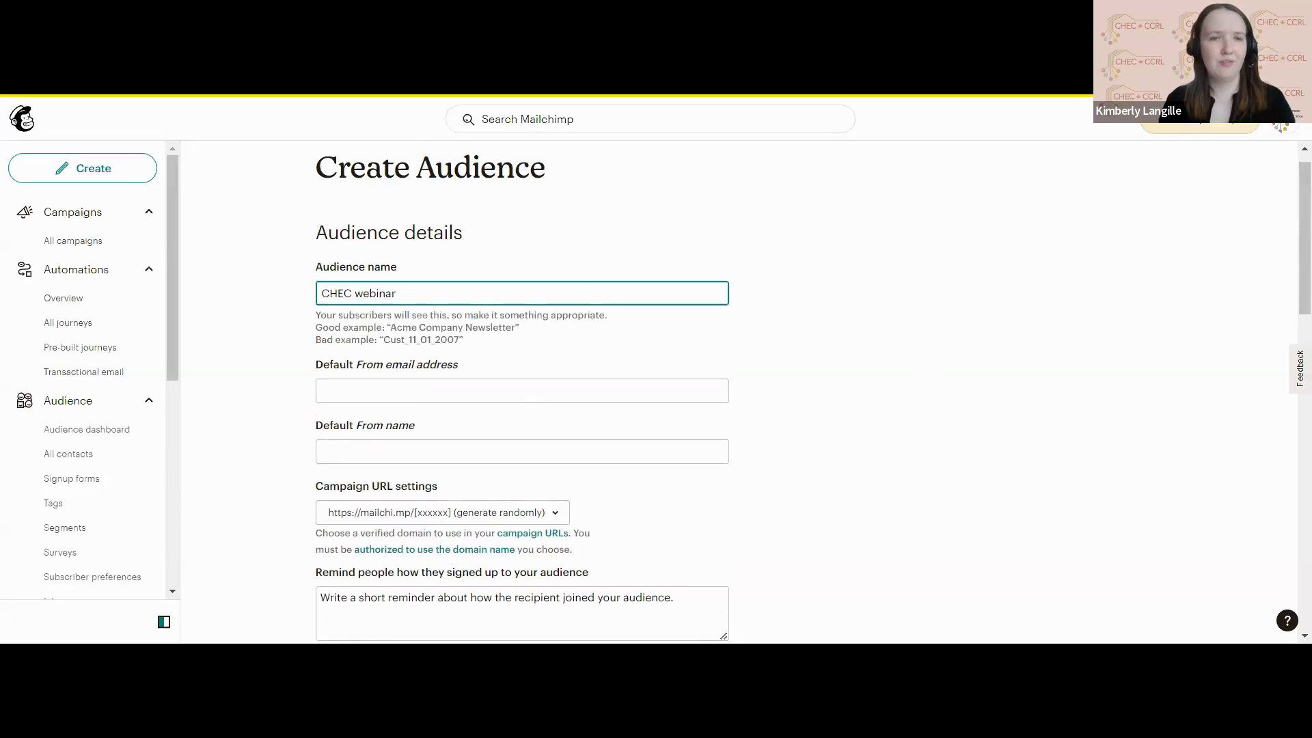
Enter the sender's email address as the default From email and the sender's full name as the default From name.
{"action": "left_click", "coordinate": [518, 391]}
{"action": "left_click", "coordinate": [822, 376]}
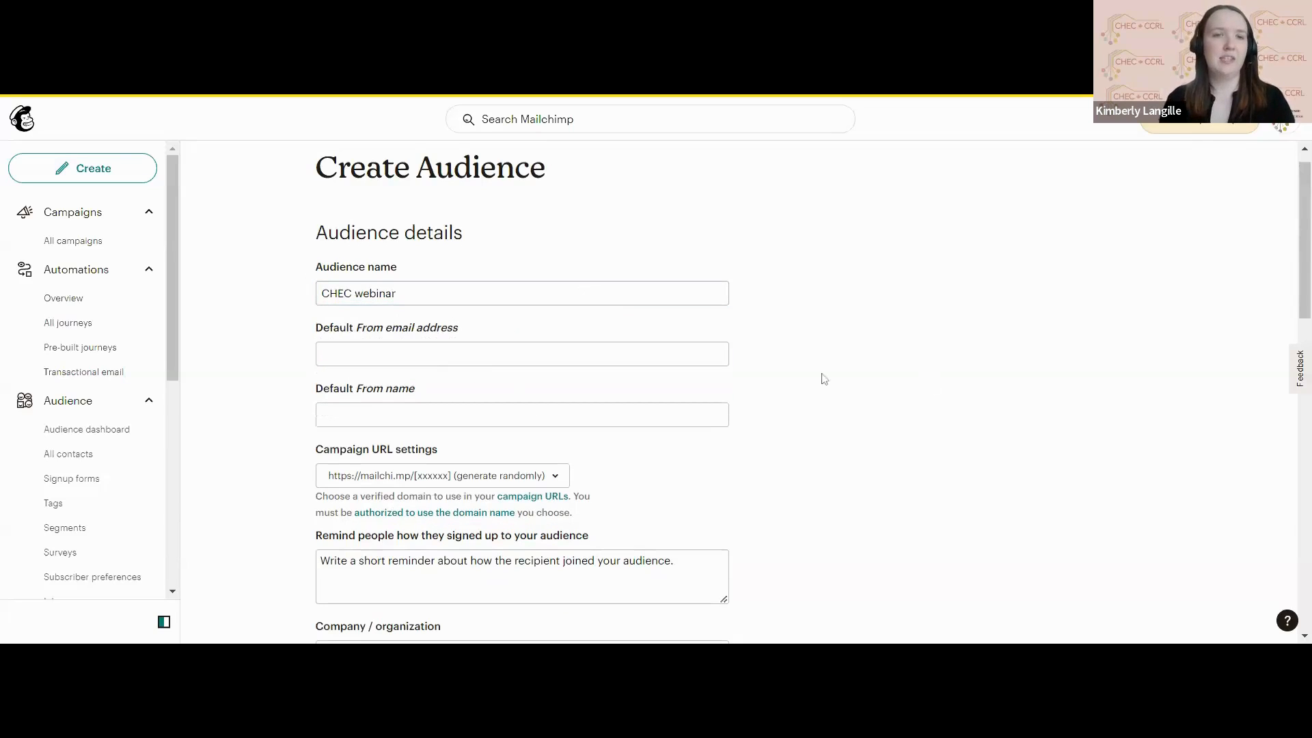
{"action": "left_click", "coordinate": [522, 354]}
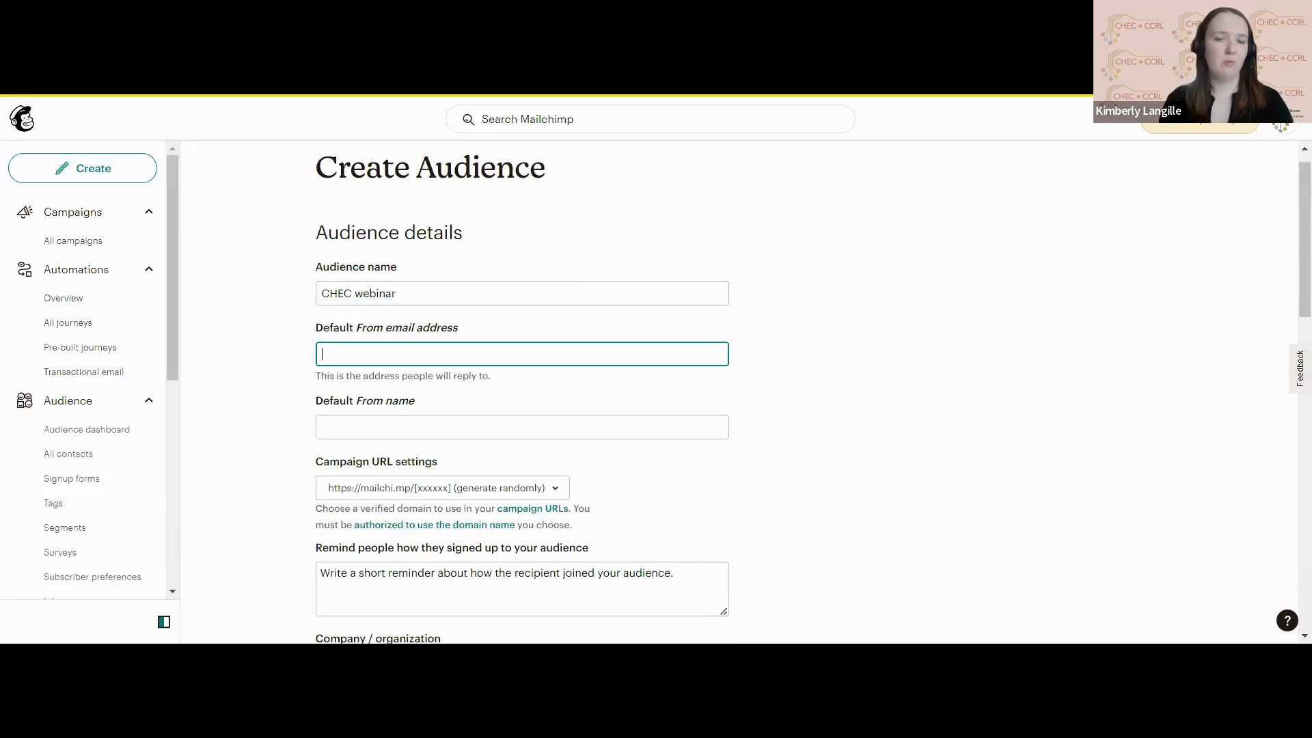
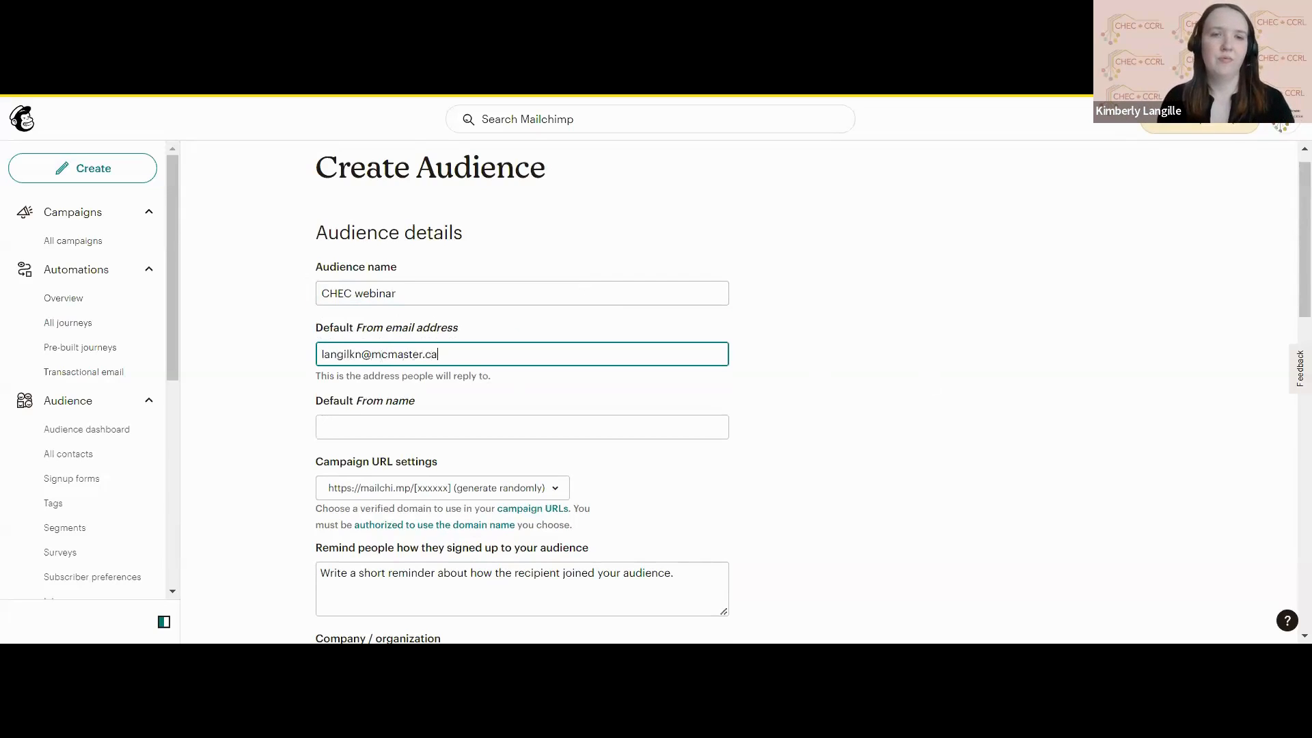
{"action": "left_click", "coordinate": [322, 427]}
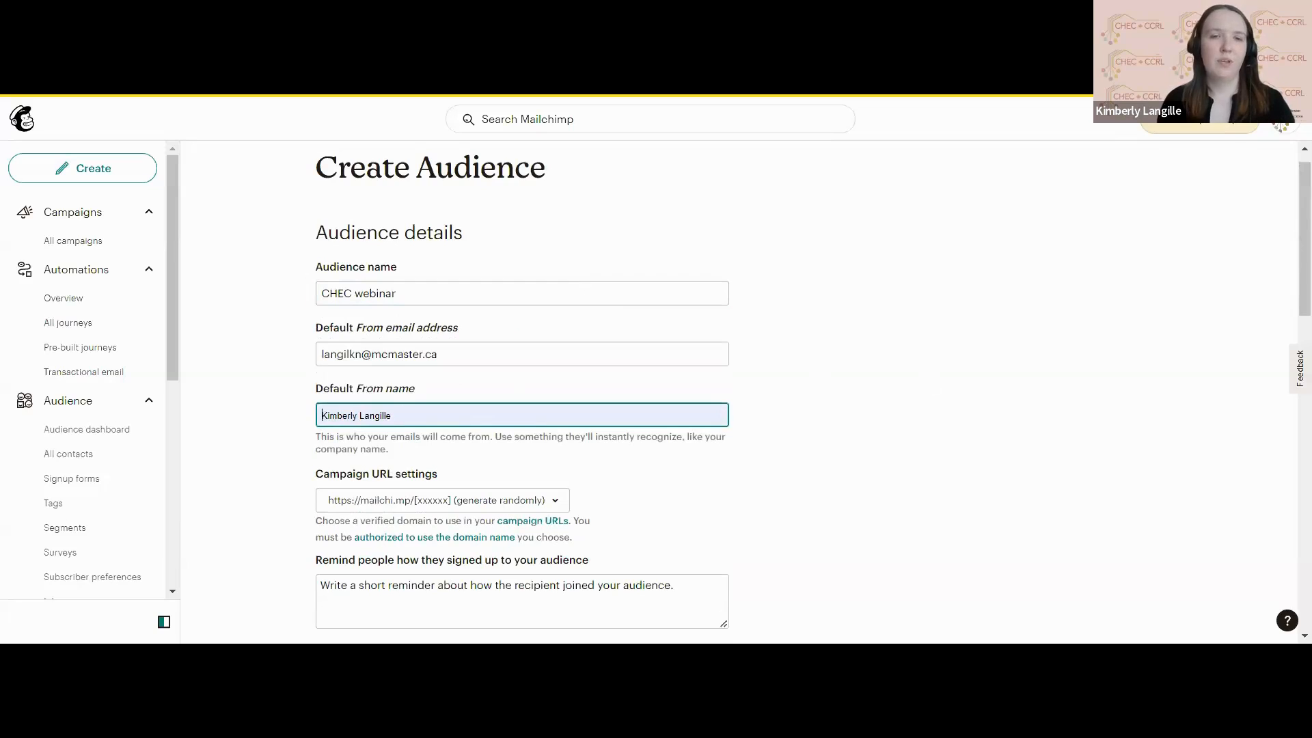
{"action": "left_click", "coordinate": [410, 478]}
Write the signup reminder "You are receiving this email because you opted in at our website.".
{"action": "scroll", "coordinate": [670, 473], "scroll_direction": "down", "scroll_amount": 3}
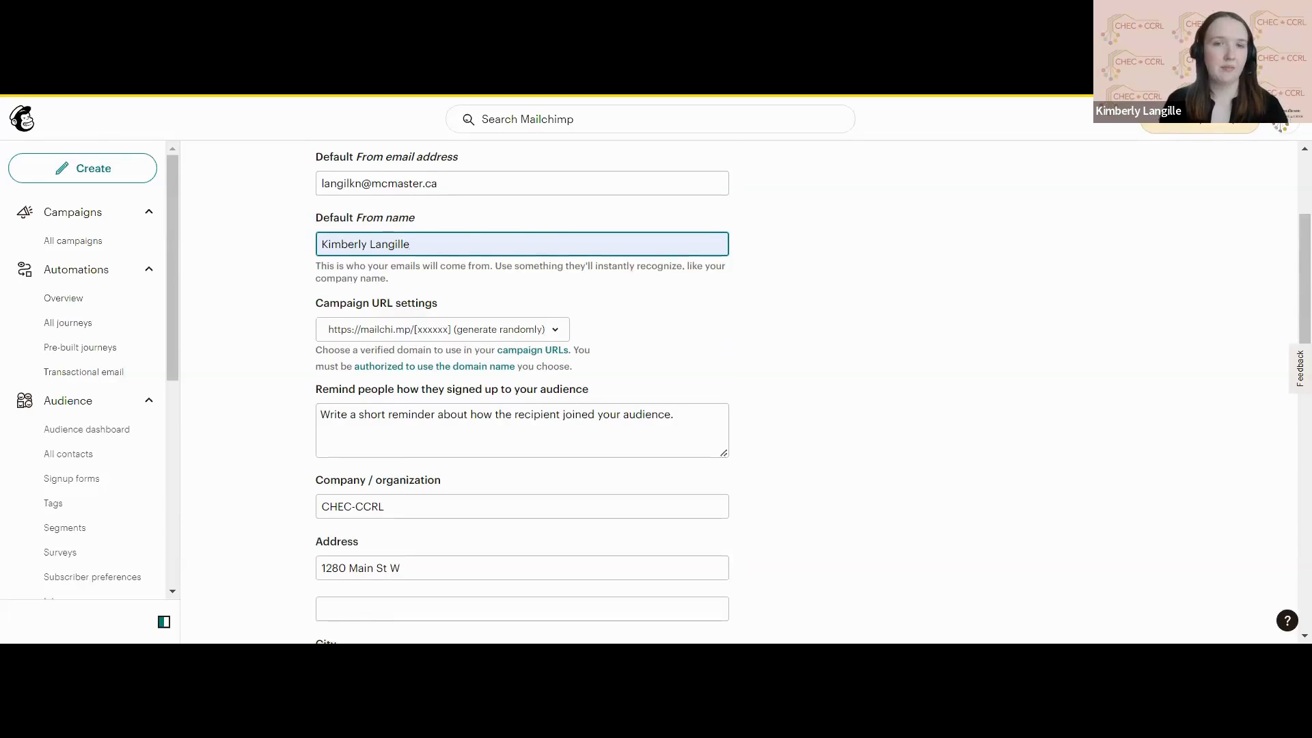
{"action": "scroll", "coordinate": [528, 303], "scroll_direction": "down", "scroll_amount": 3}
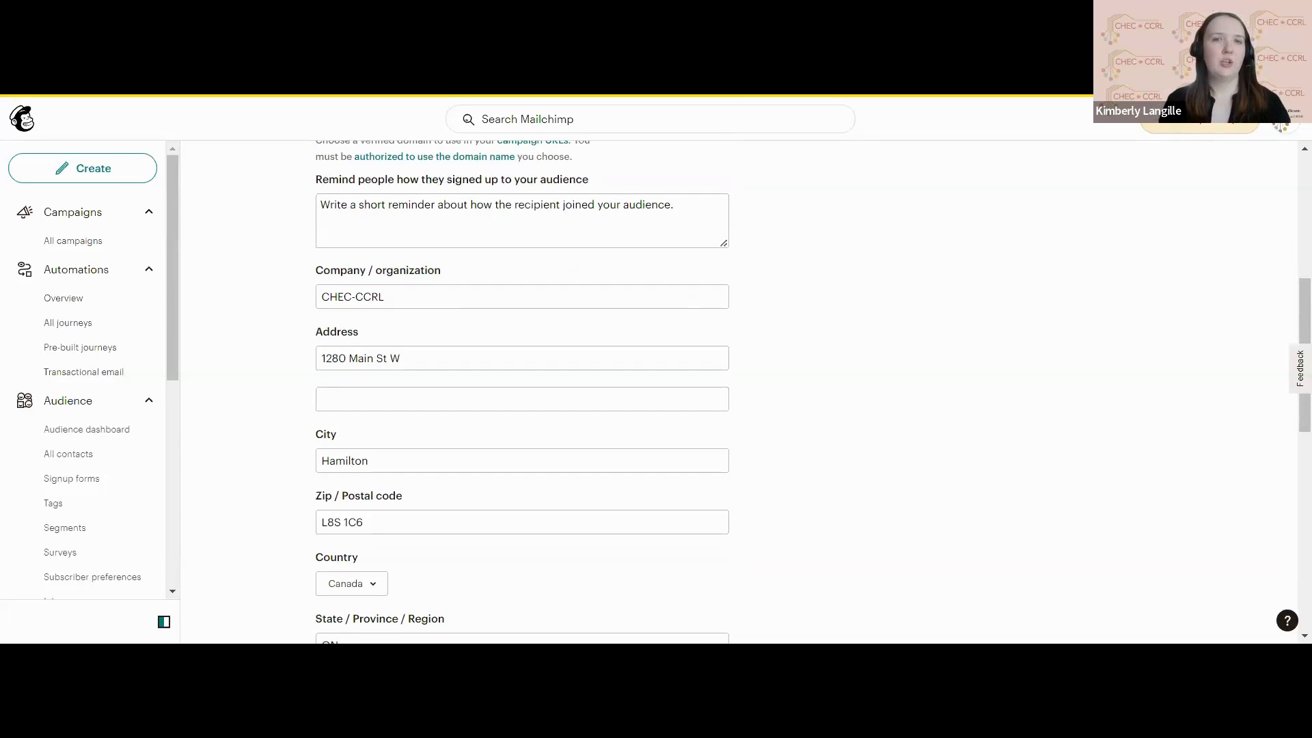
{"action": "scroll", "coordinate": [807, 392], "scroll_direction": "up", "scroll_amount": 1}
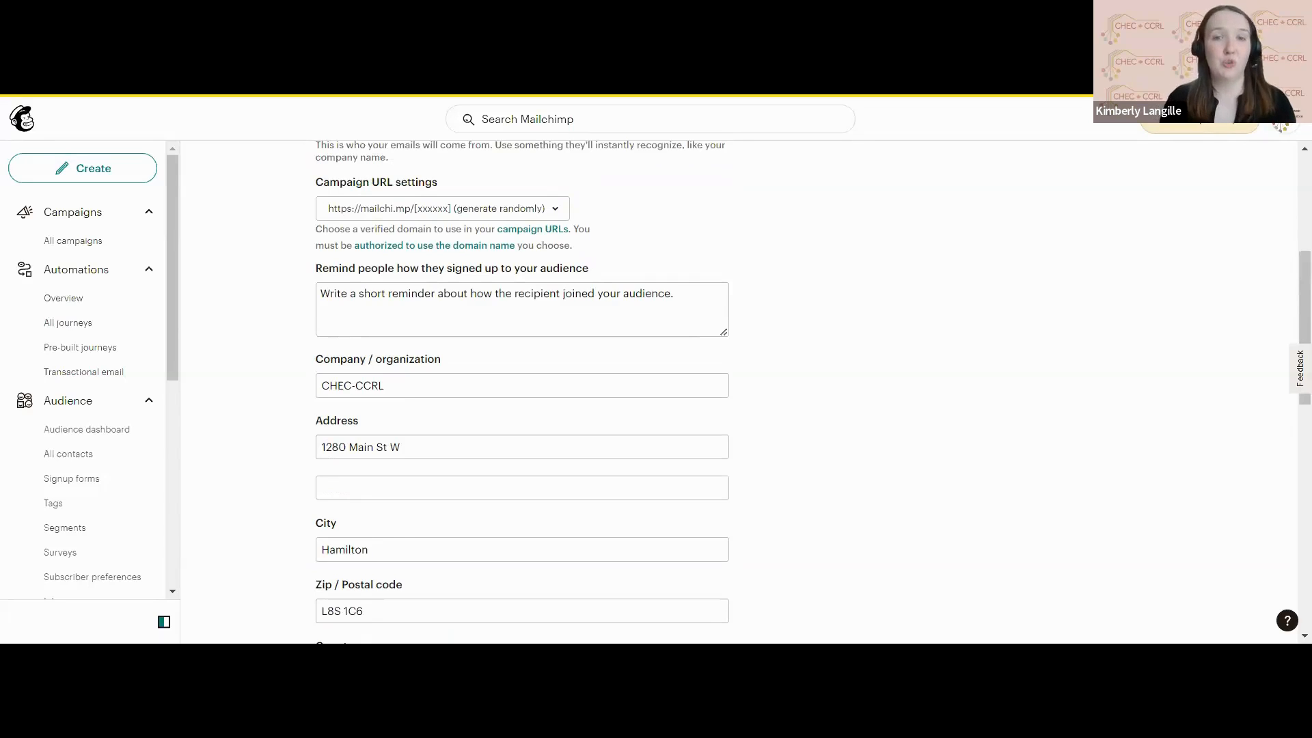
{"action": "left_click", "coordinate": [656, 287]}
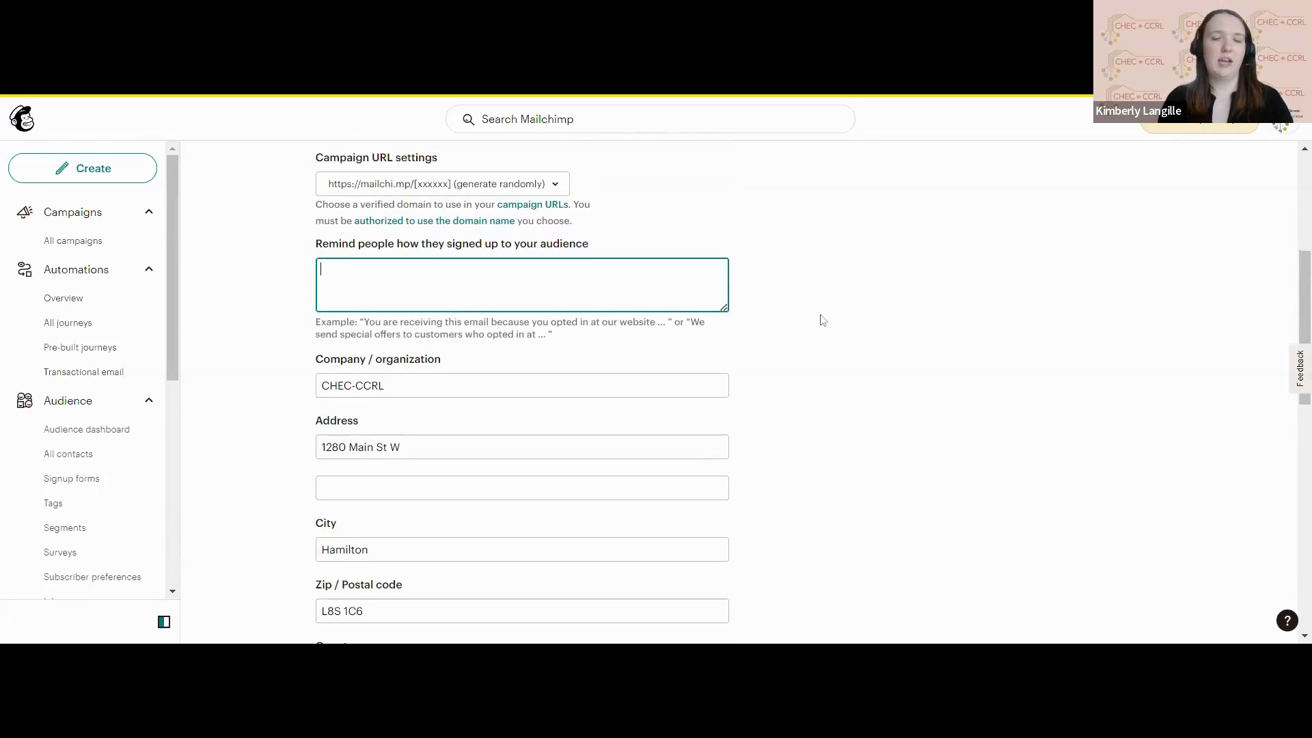
{"action": "type", "text": "You are re"}
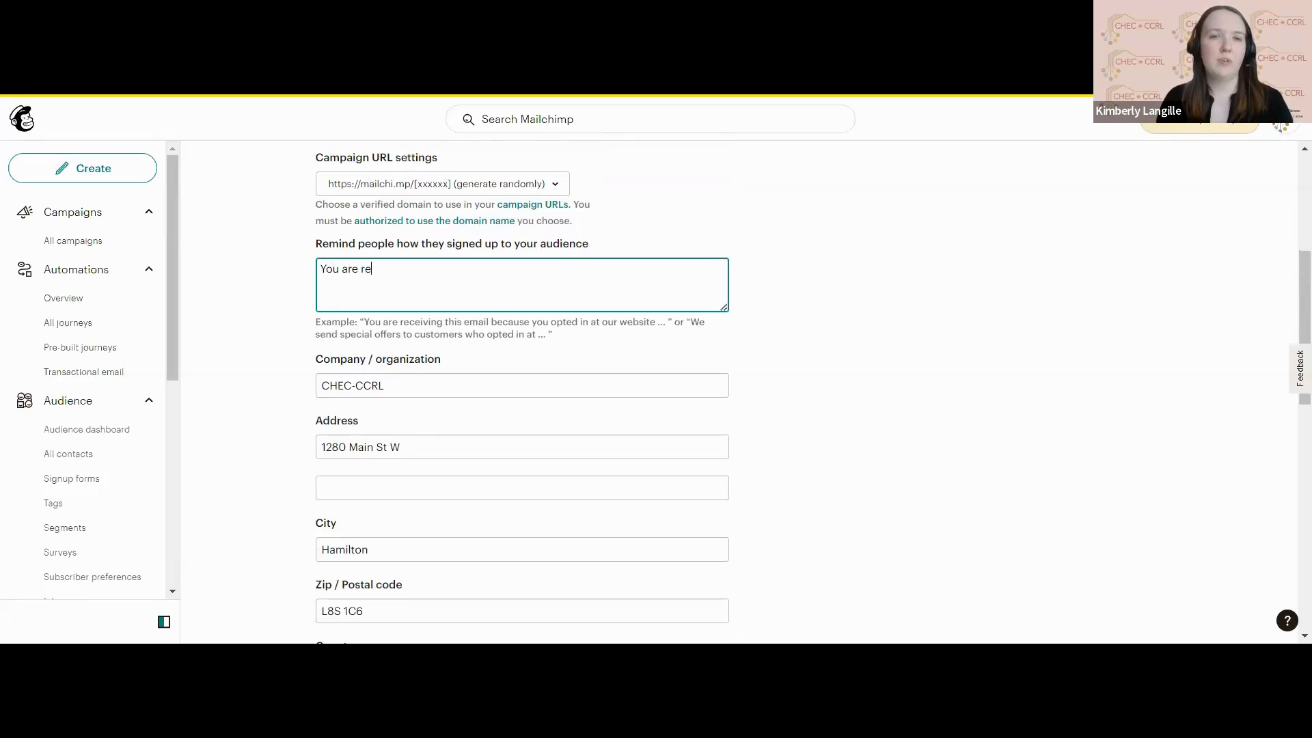
{"action": "type", "text": "ceiving t"}
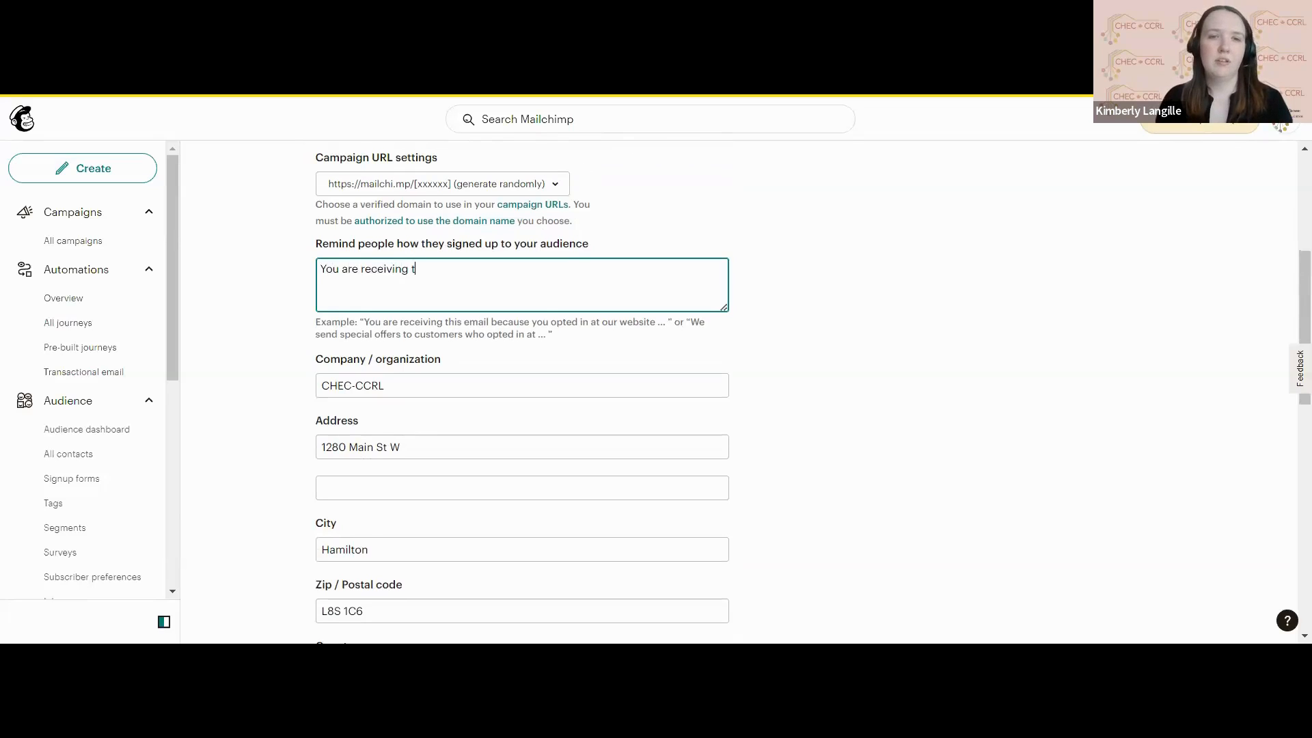
{"action": "type", "text": "his email becau"}
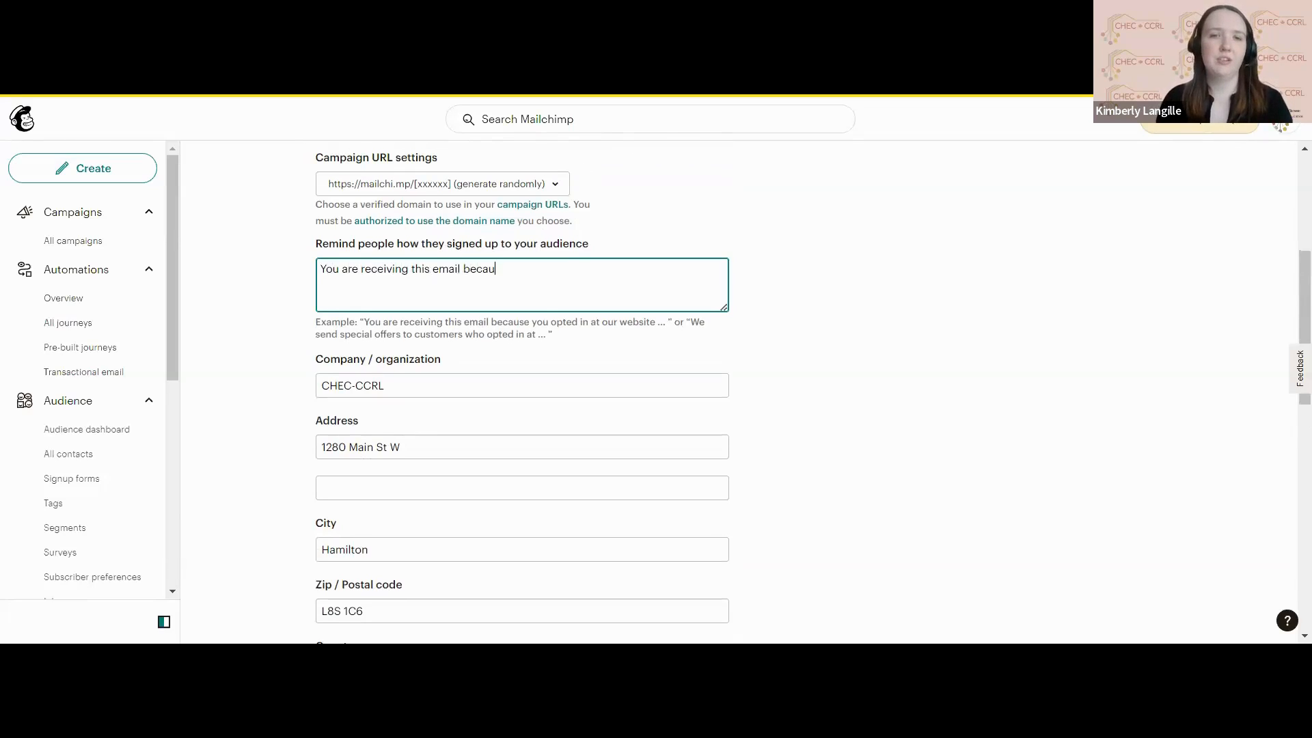
{"action": "type", "text": "se you opte"}
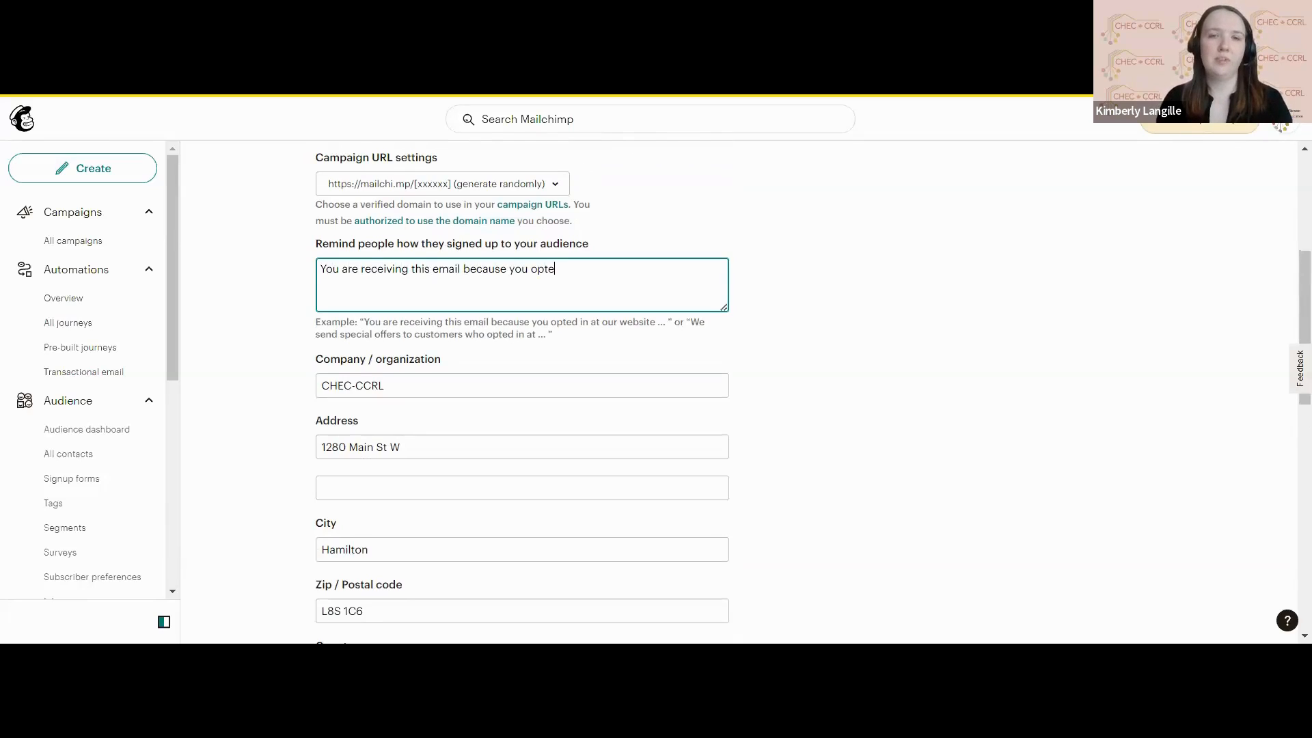
{"action": "type", "text": "d in at o"}
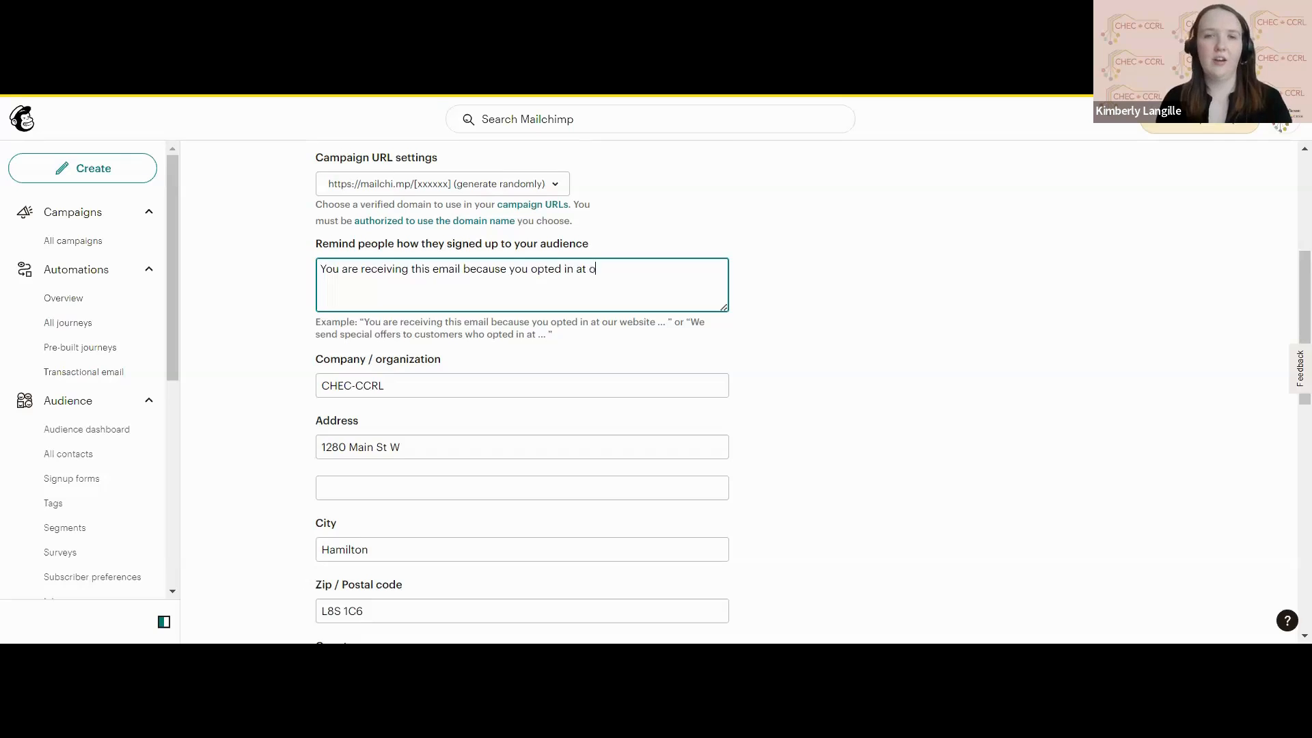
{"action": "type", "text": "ur website."}
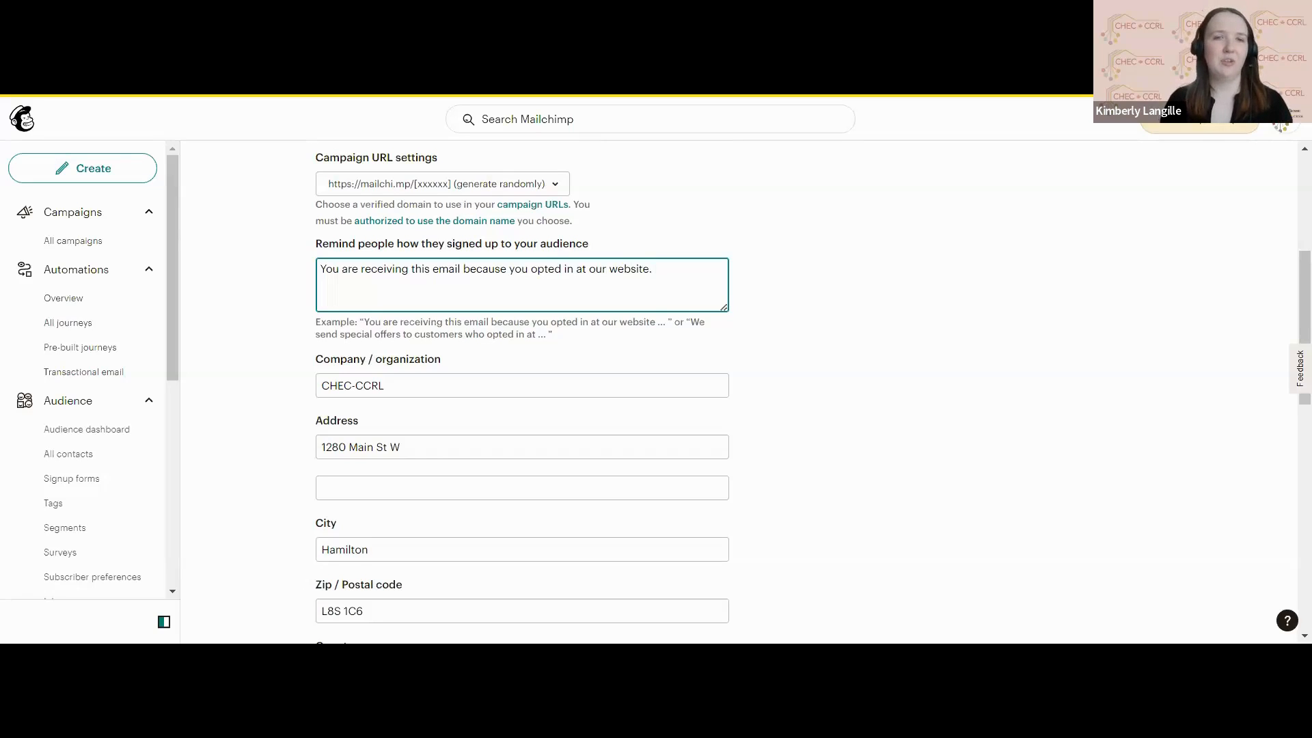
Review the prefilled organization contact details and the form and notification settings of the new audience.
{"action": "scroll", "coordinate": [656, 390], "scroll_direction": "down", "scroll_amount": 7}
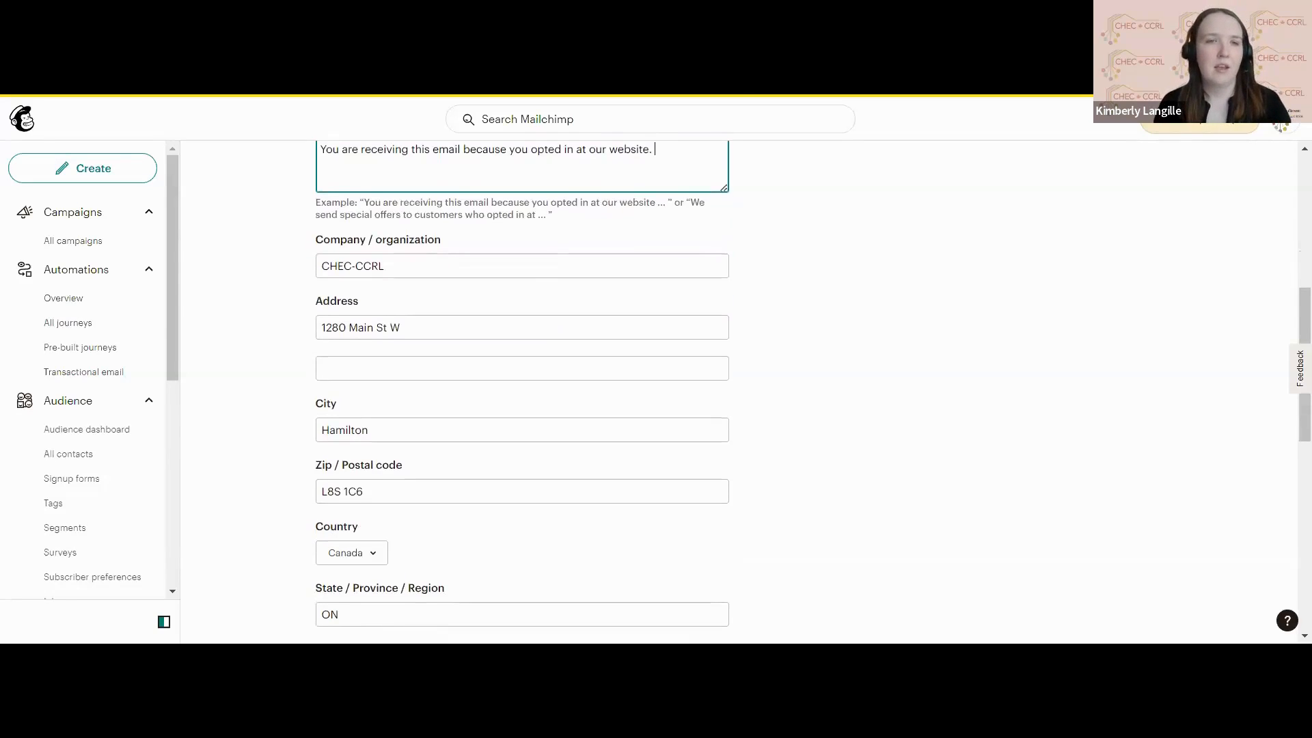
{"action": "scroll", "coordinate": [656, 390], "scroll_direction": "up", "scroll_amount": 6}
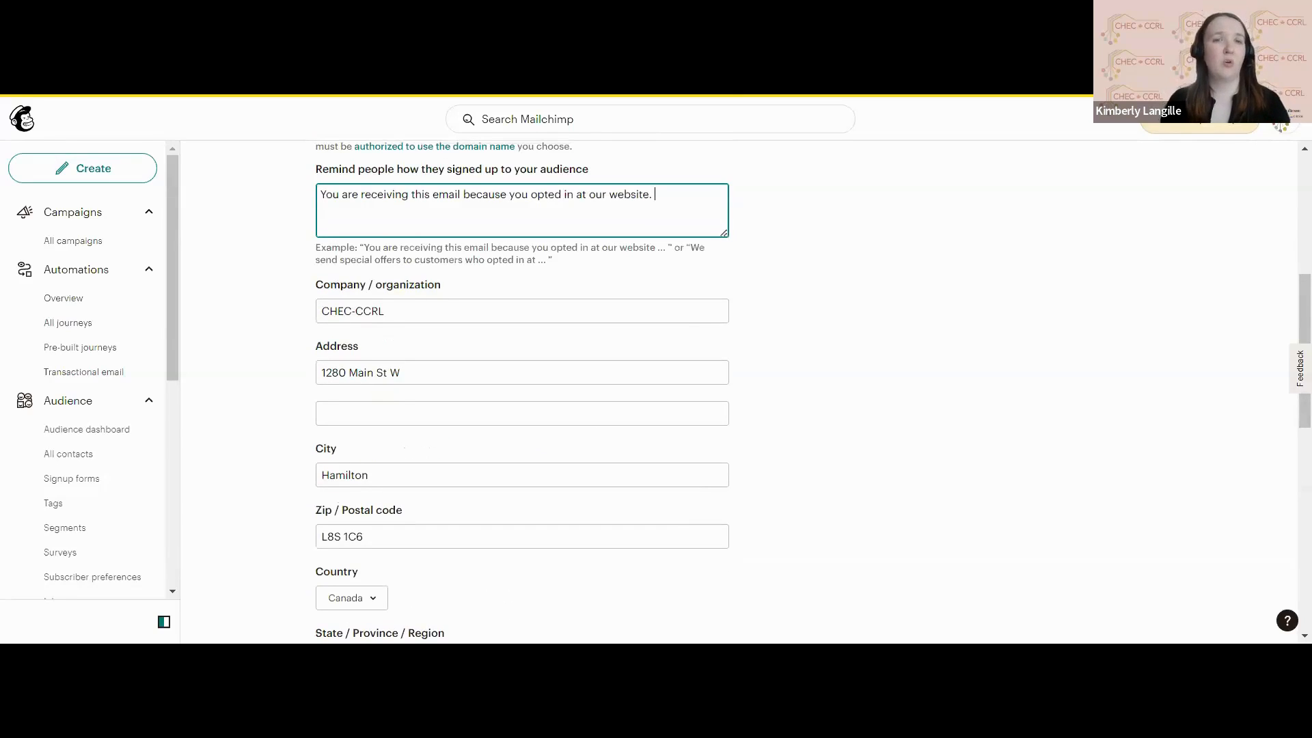
{"action": "scroll", "coordinate": [656, 390], "scroll_direction": "down", "scroll_amount": 1}
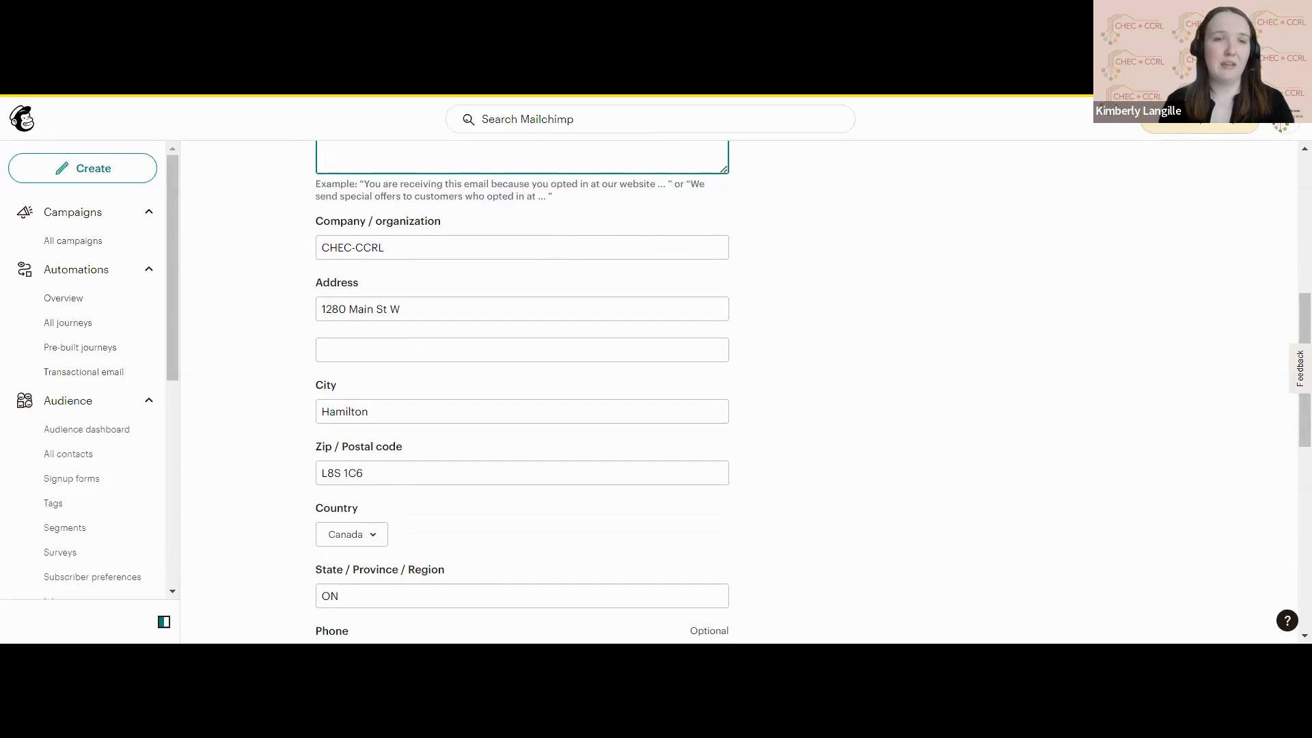
{"action": "scroll", "coordinate": [522, 390], "scroll_direction": "down", "scroll_amount": 8}
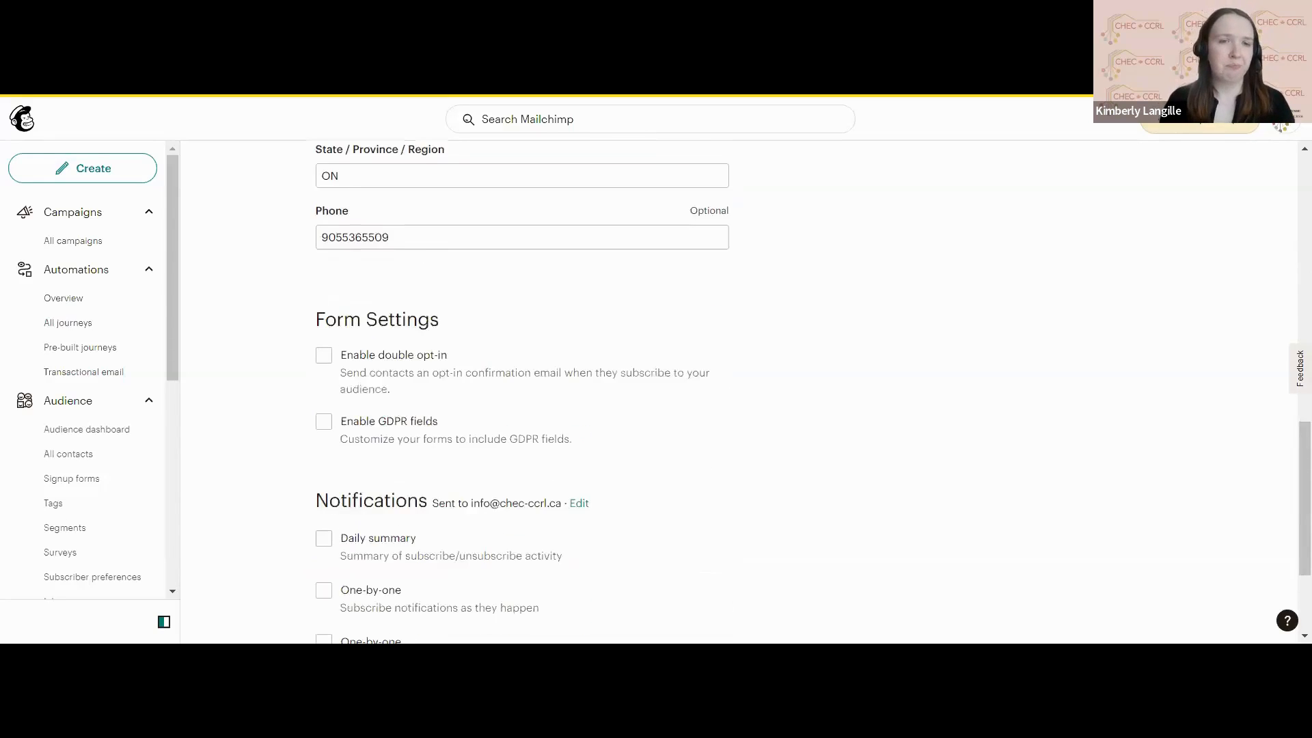
Enable the Daily summary notification for the new audience, and switch double opt-in on and back off.
{"action": "scroll", "coordinate": [522, 390], "scroll_direction": "down", "scroll_amount": 1}
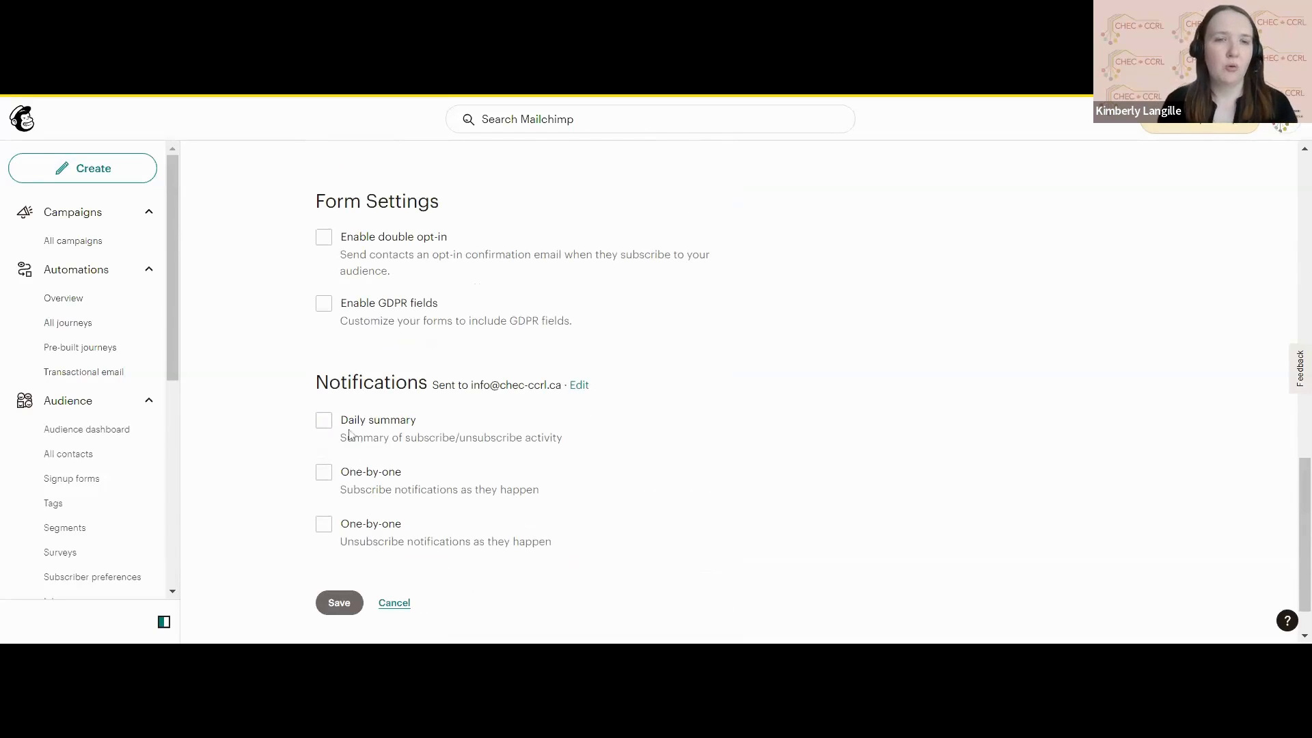
{"action": "left_click", "coordinate": [325, 425]}
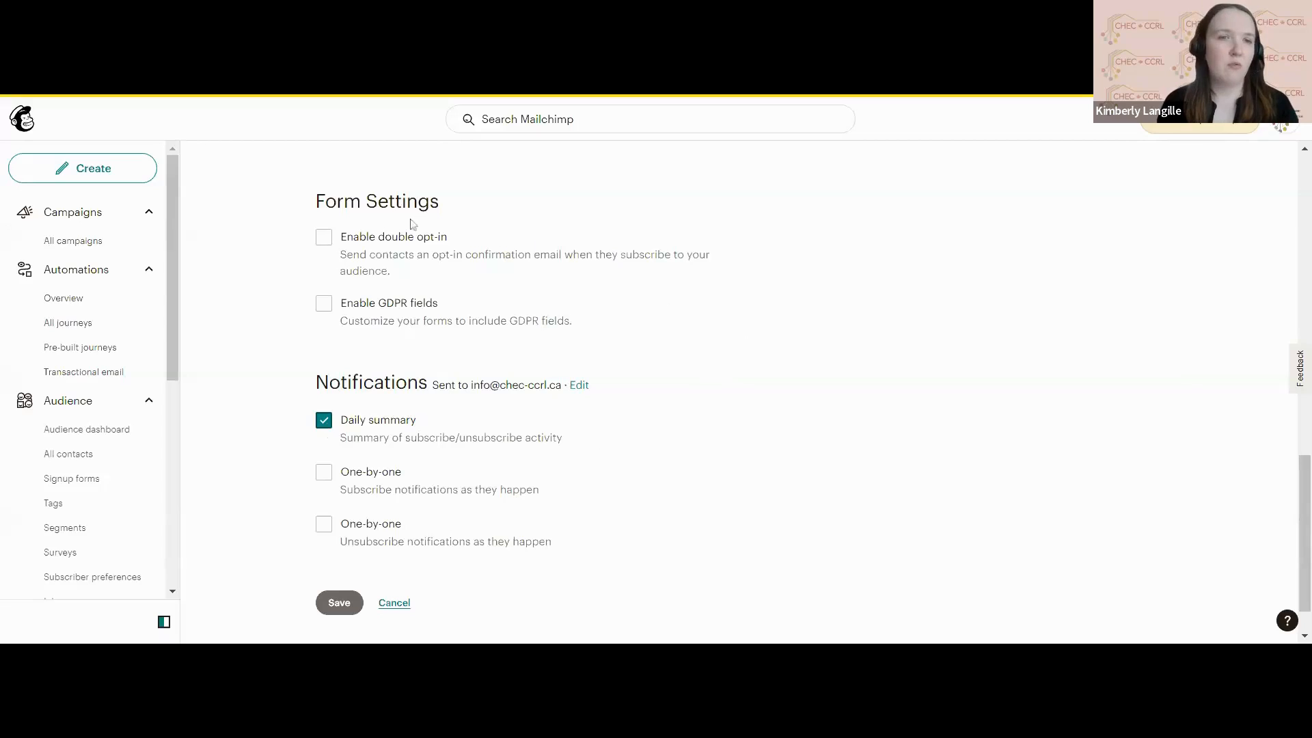
{"action": "left_click", "coordinate": [381, 258]}
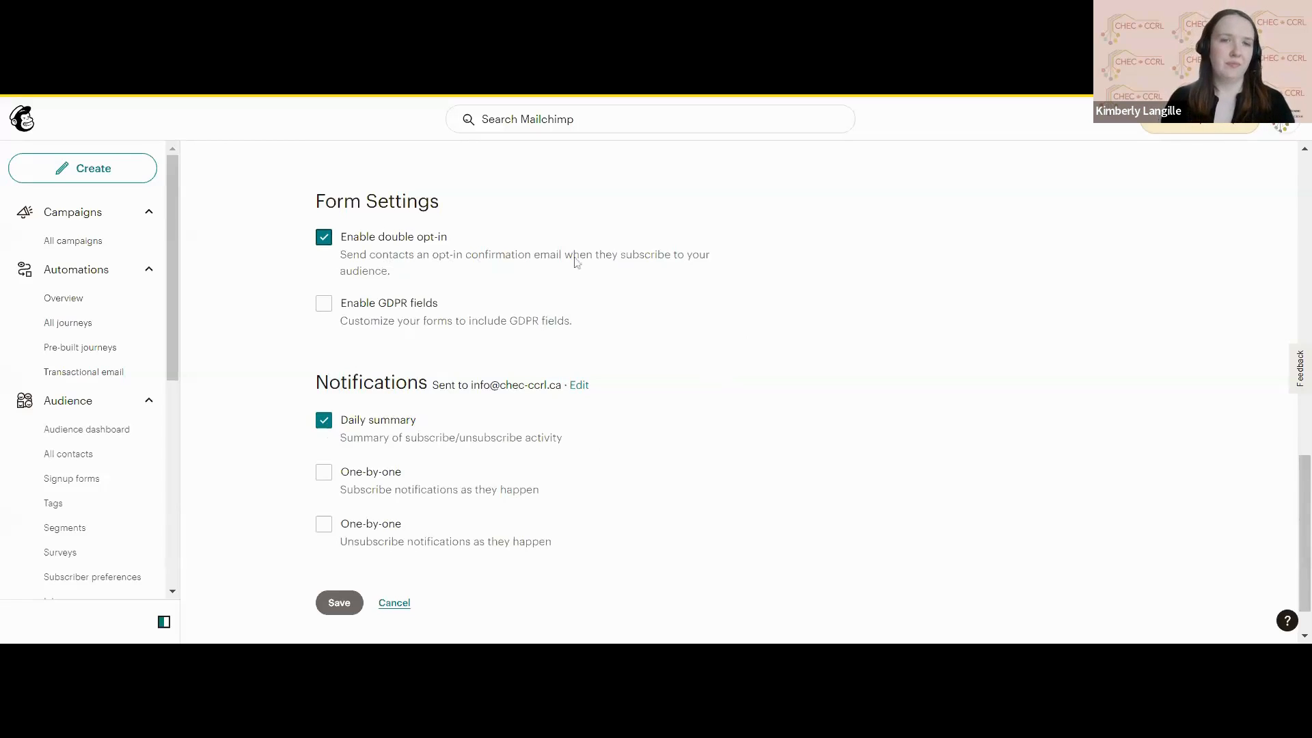
{"action": "left_click", "coordinate": [325, 242]}
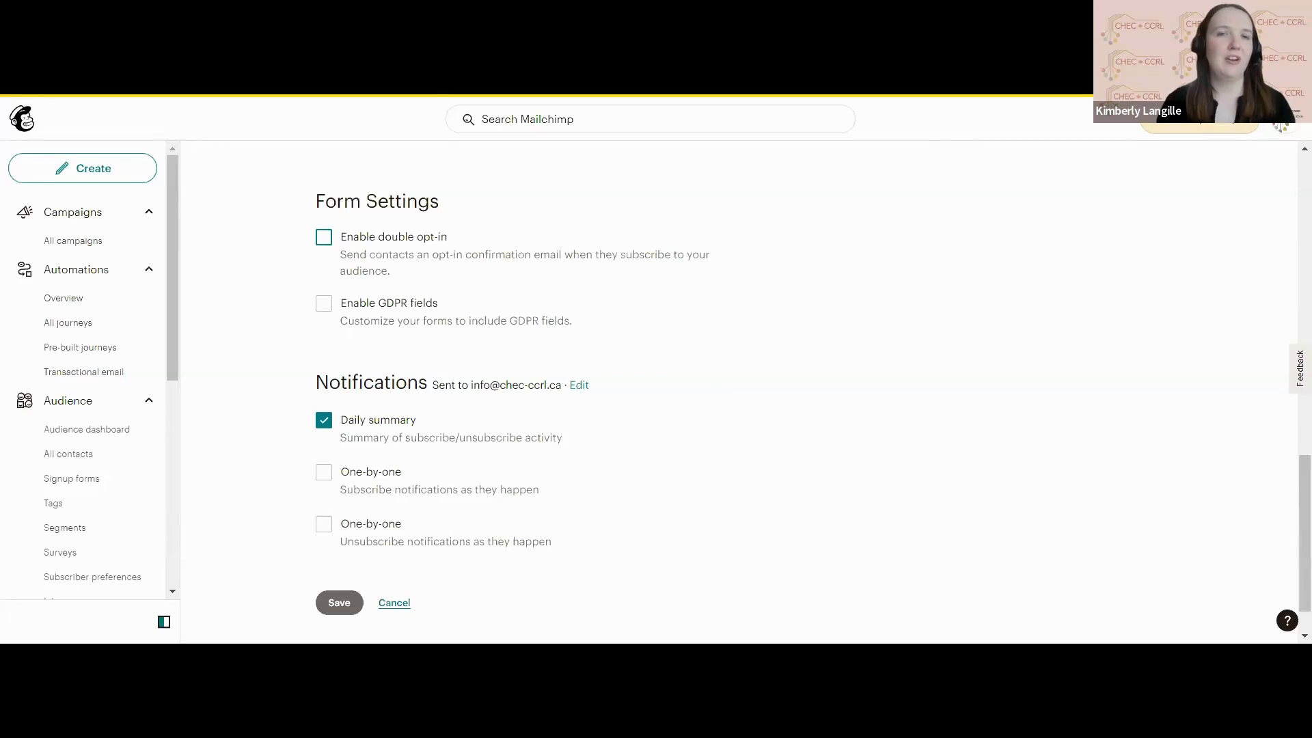
Recheck the completed audience details and settings, and save the new audience.
{"action": "scroll", "coordinate": [299, 578], "scroll_direction": "up", "scroll_amount": 1}
{"action": "scroll", "coordinate": [298, 577], "scroll_direction": "down", "scroll_amount": 2}
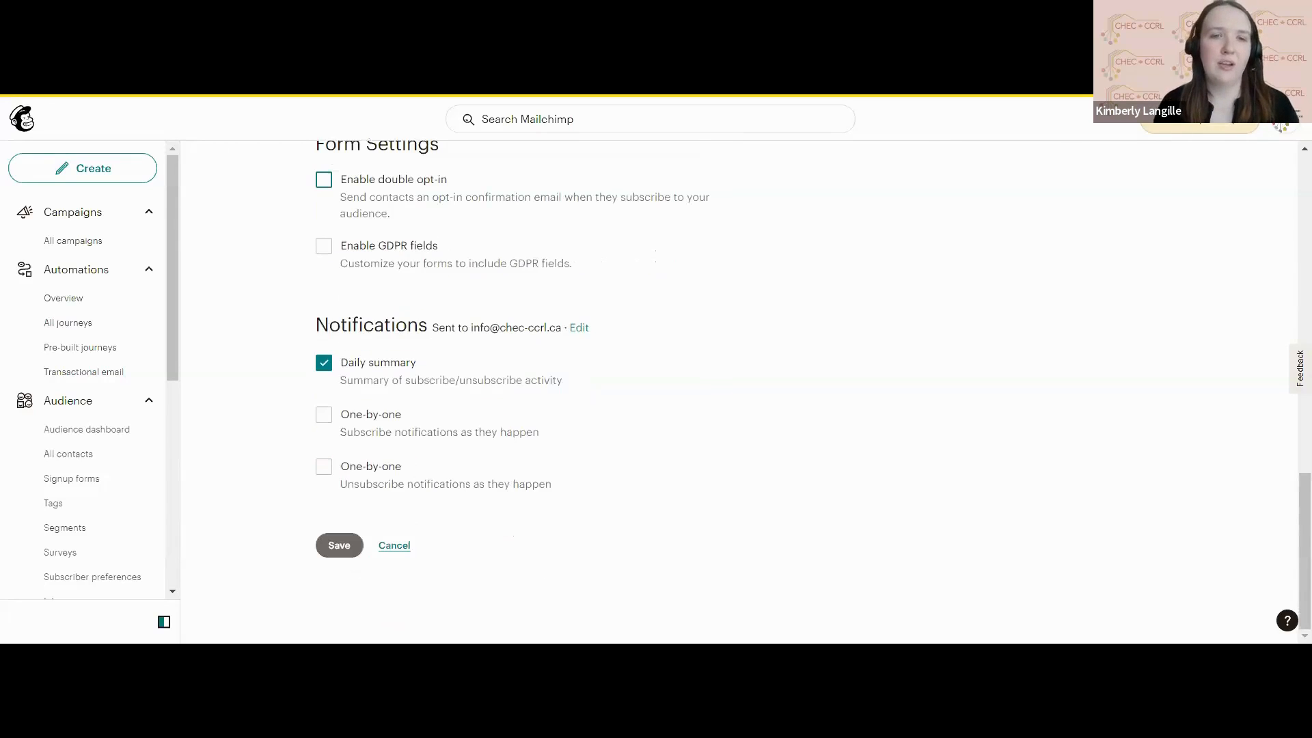
{"action": "scroll", "coordinate": [345, 555], "scroll_direction": "up", "scroll_amount": 20}
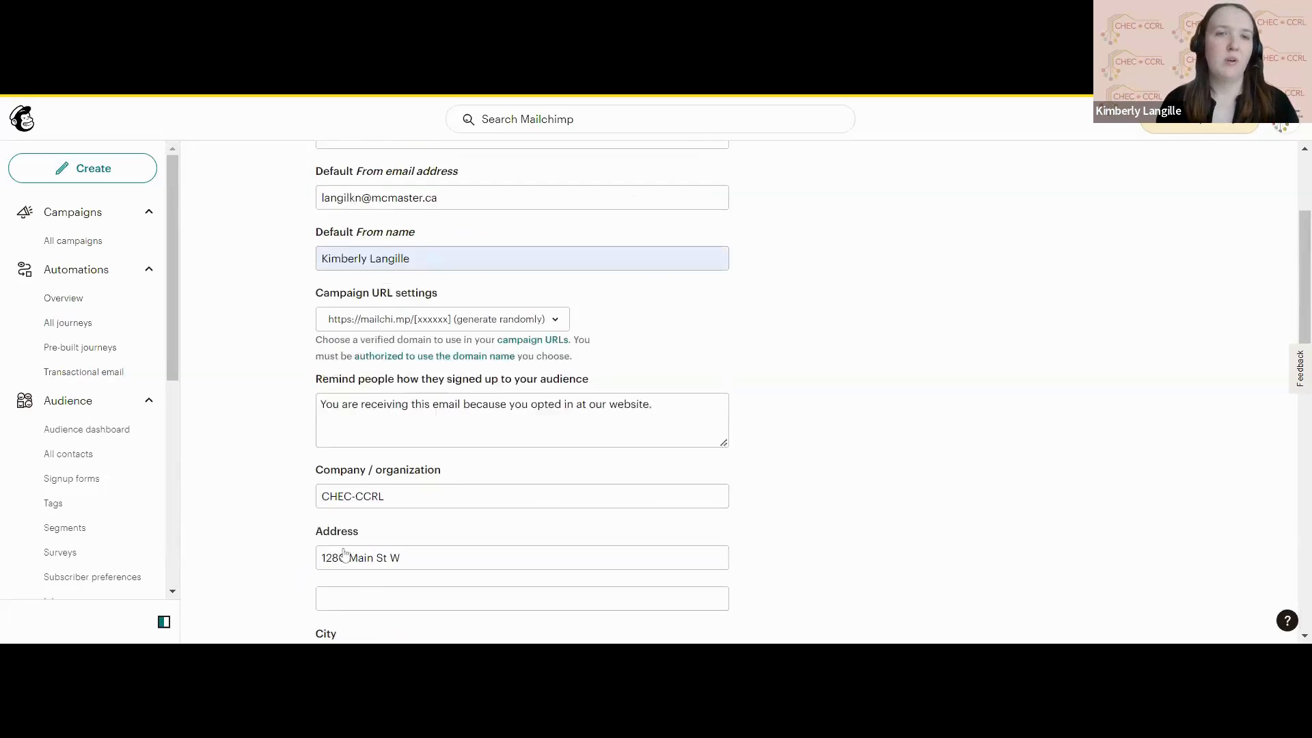
{"action": "scroll", "coordinate": [345, 555], "scroll_direction": "down", "scroll_amount": 1}
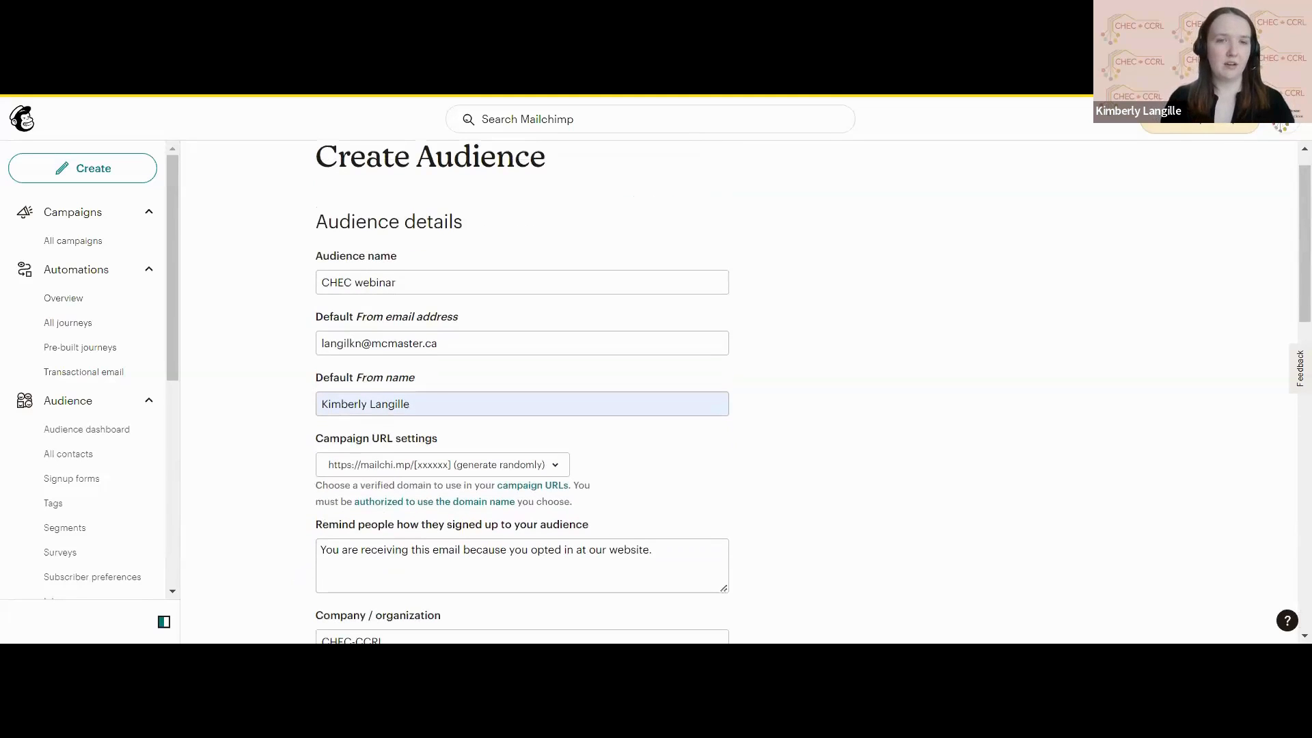
{"action": "scroll", "coordinate": [342, 574], "scroll_direction": "down", "scroll_amount": 10}
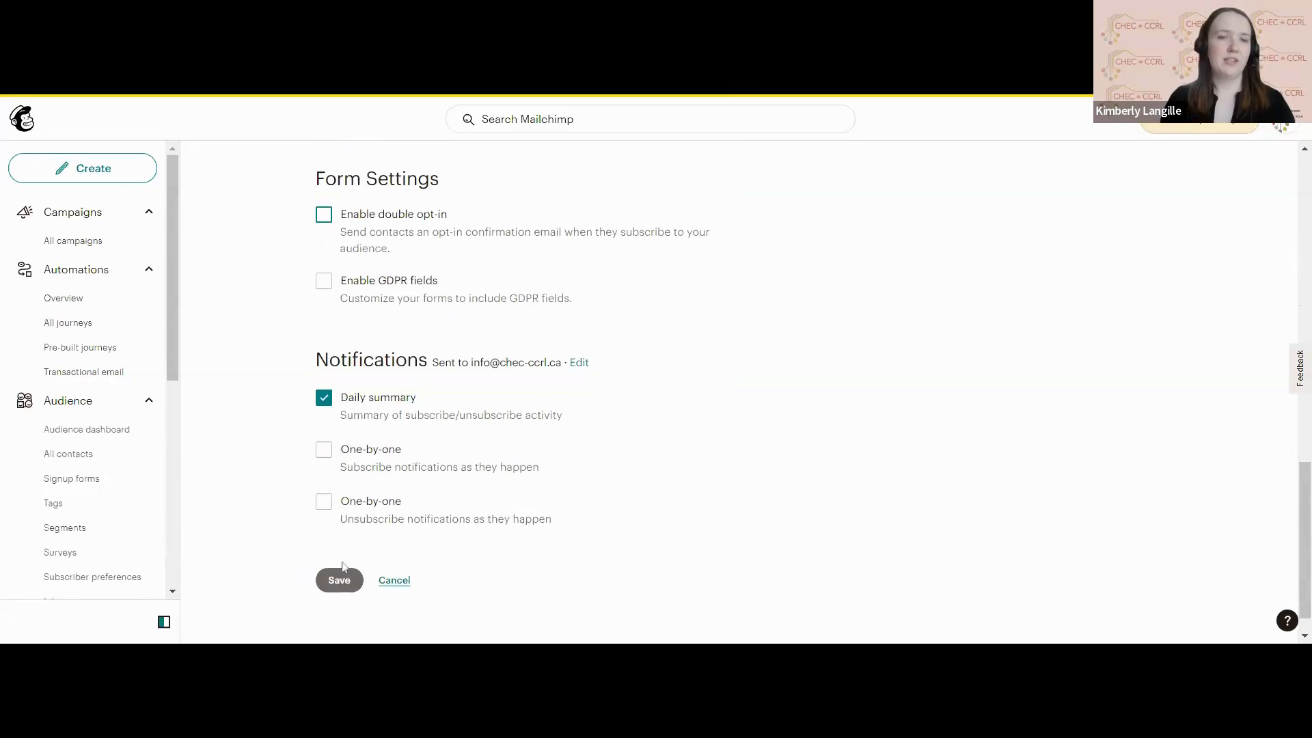
{"action": "left_click", "coordinate": [340, 580]}
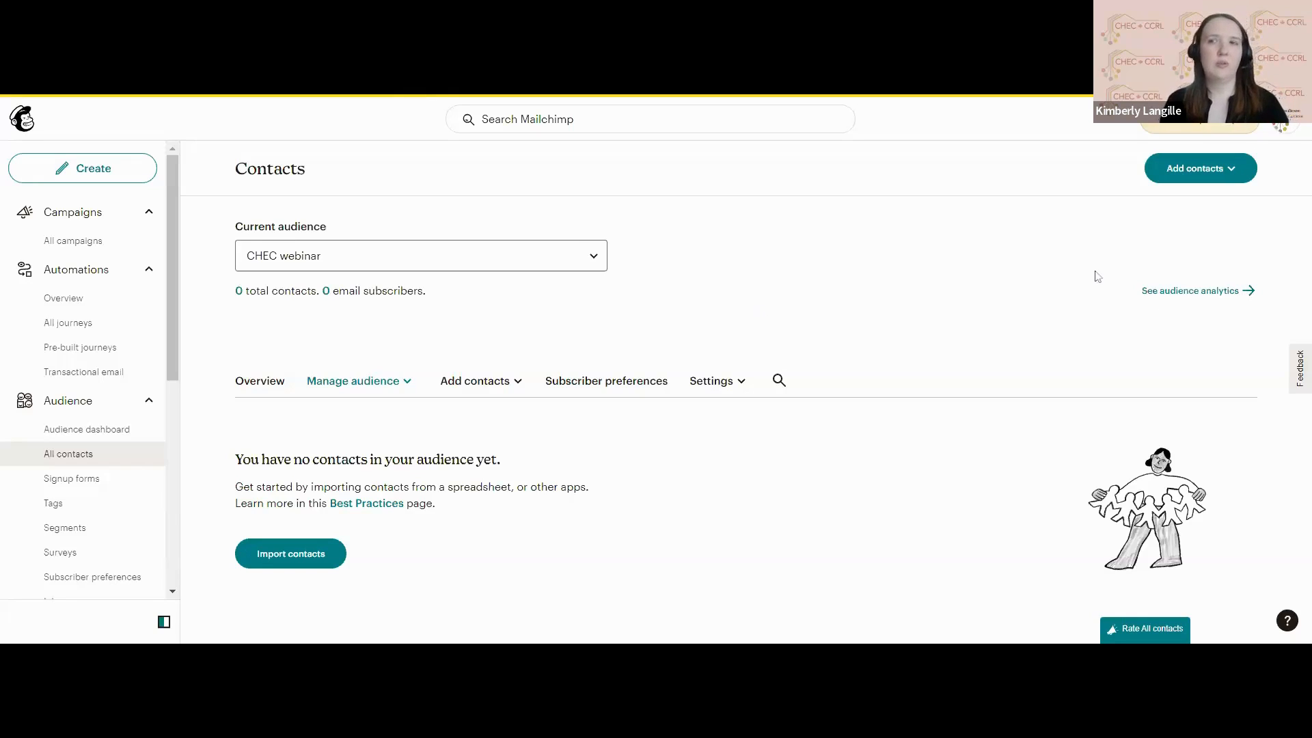
Start a contact import using the file upload method and upload "Mailchimp contacts.csv".
{"action": "left_click", "coordinate": [1191, 179]}
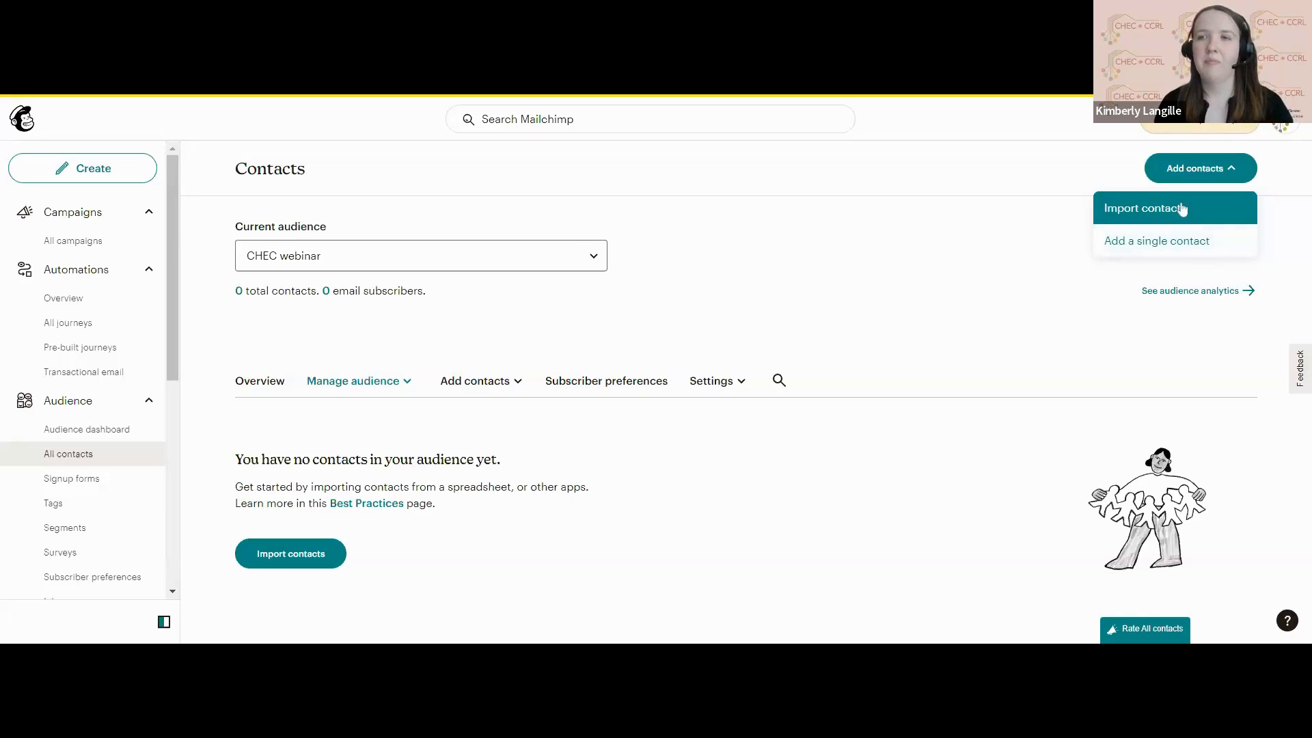
{"action": "left_click", "coordinate": [1229, 215]}
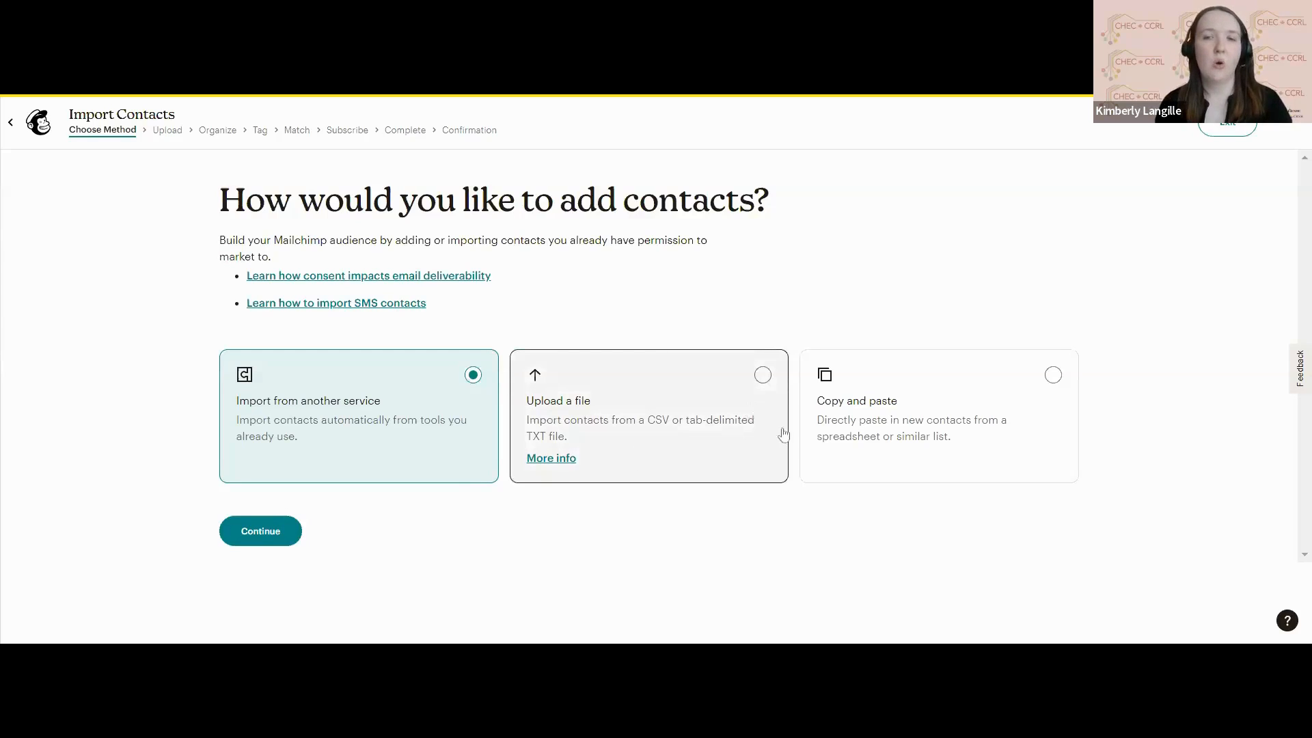
{"action": "left_click", "coordinate": [881, 459]}
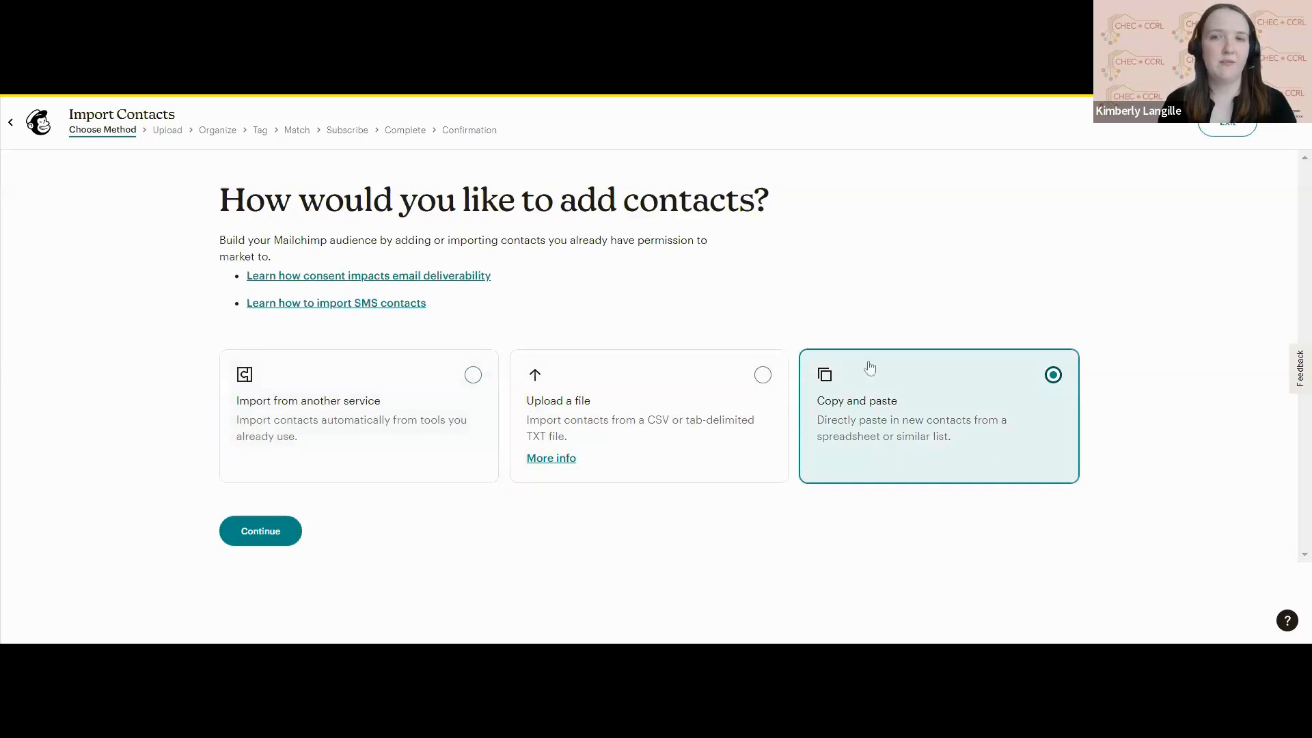
{"action": "left_click", "coordinate": [696, 428]}
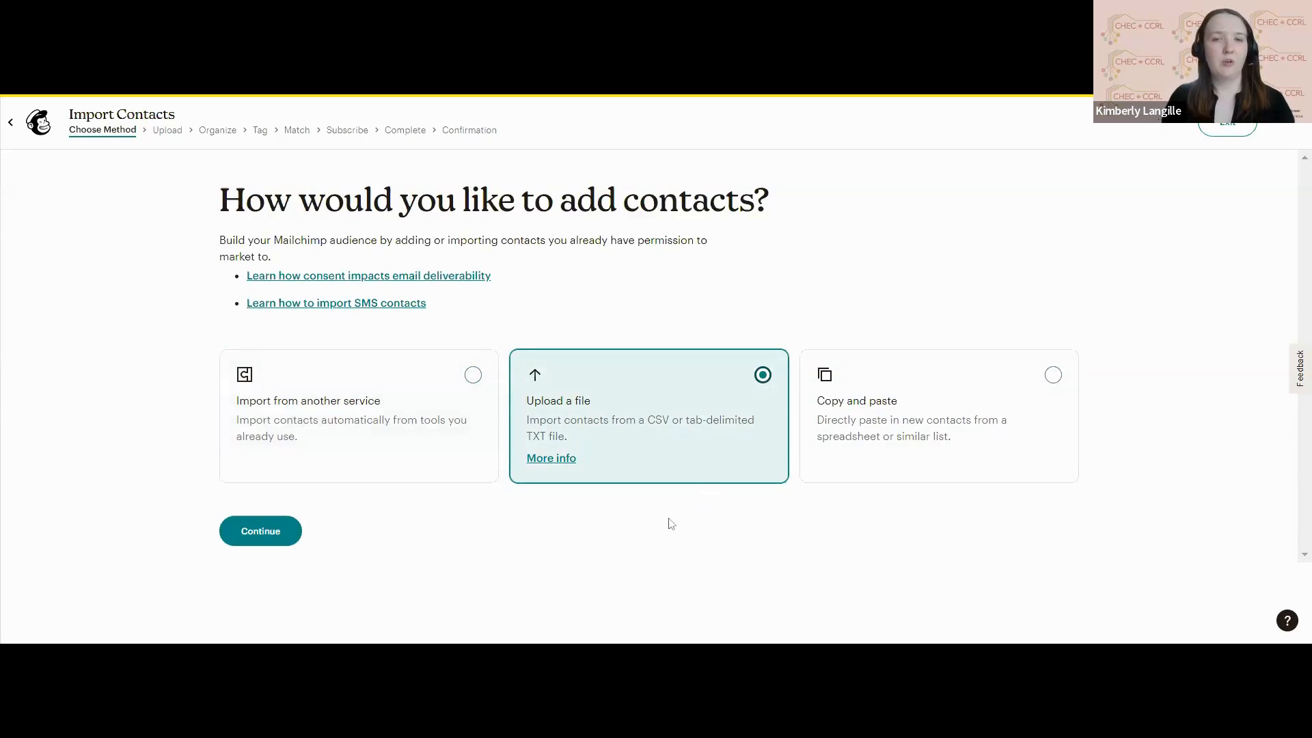
{"action": "left_click", "coordinate": [281, 534]}
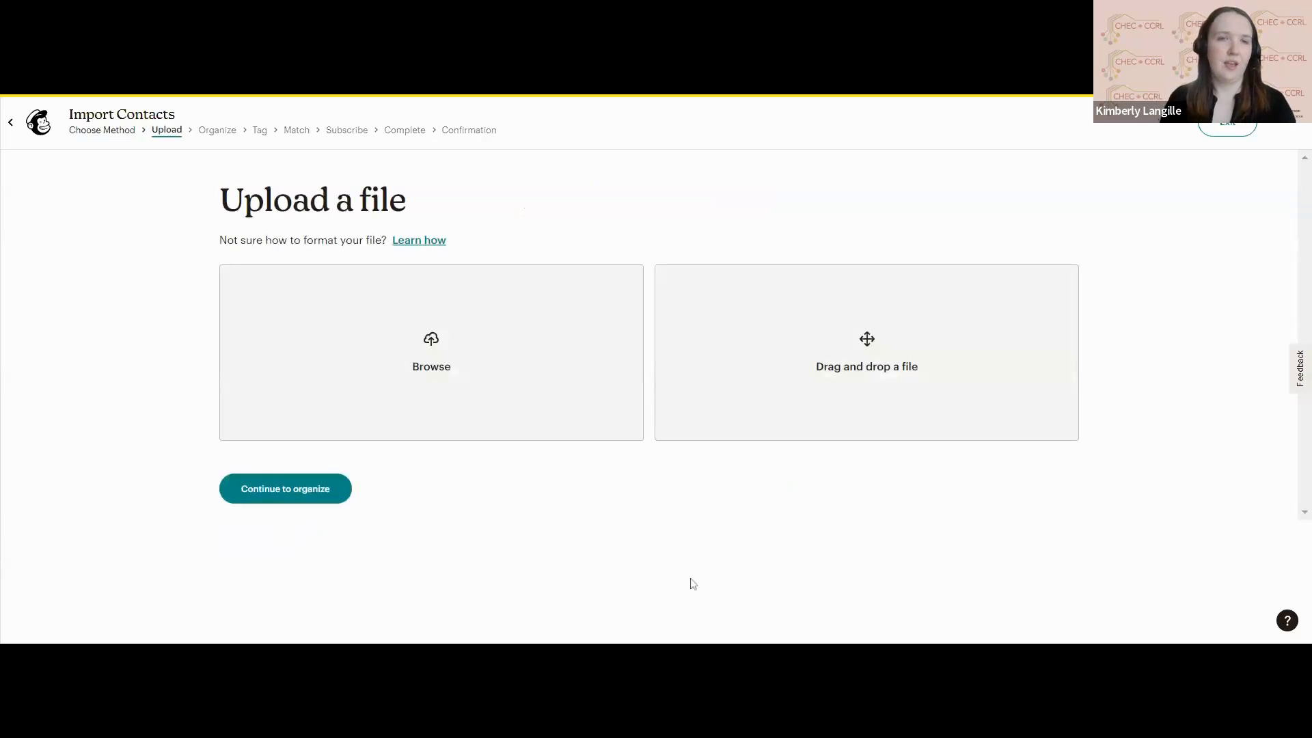
{"action": "left_click", "coordinate": [529, 404]}
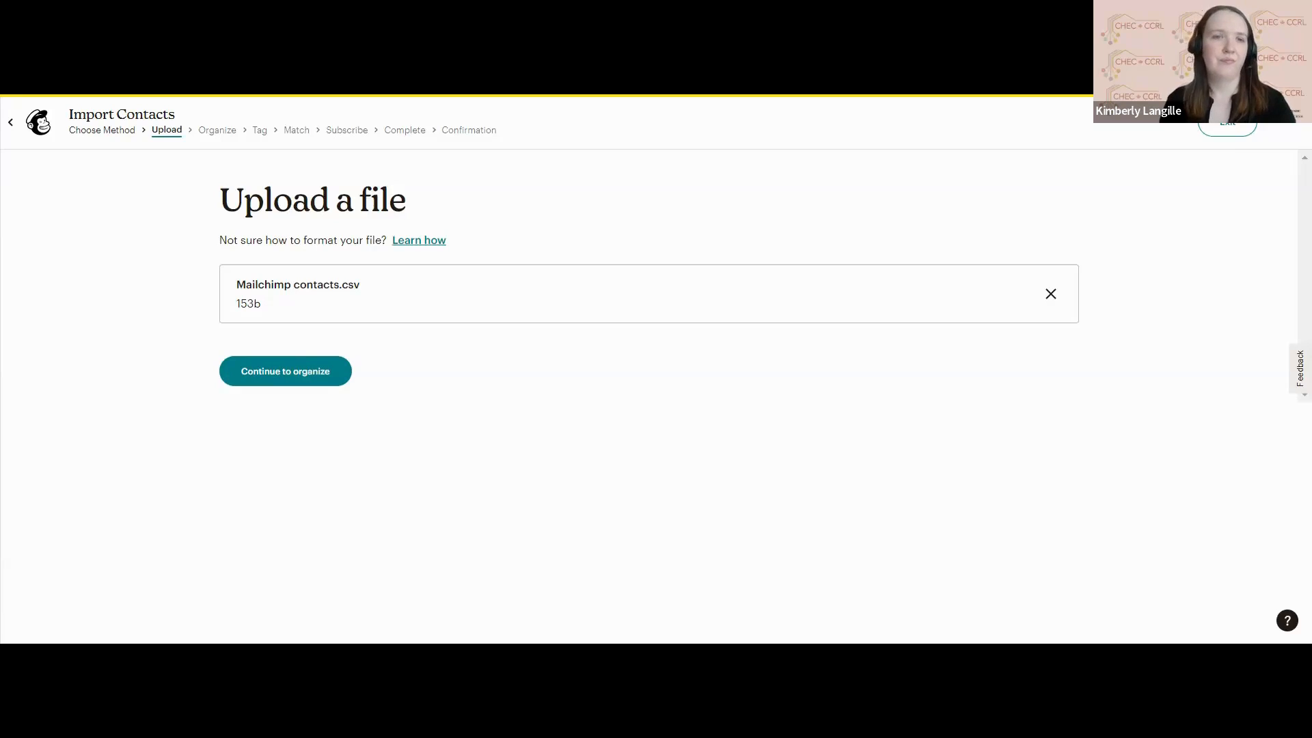
{"action": "left_click", "coordinate": [287, 371]}
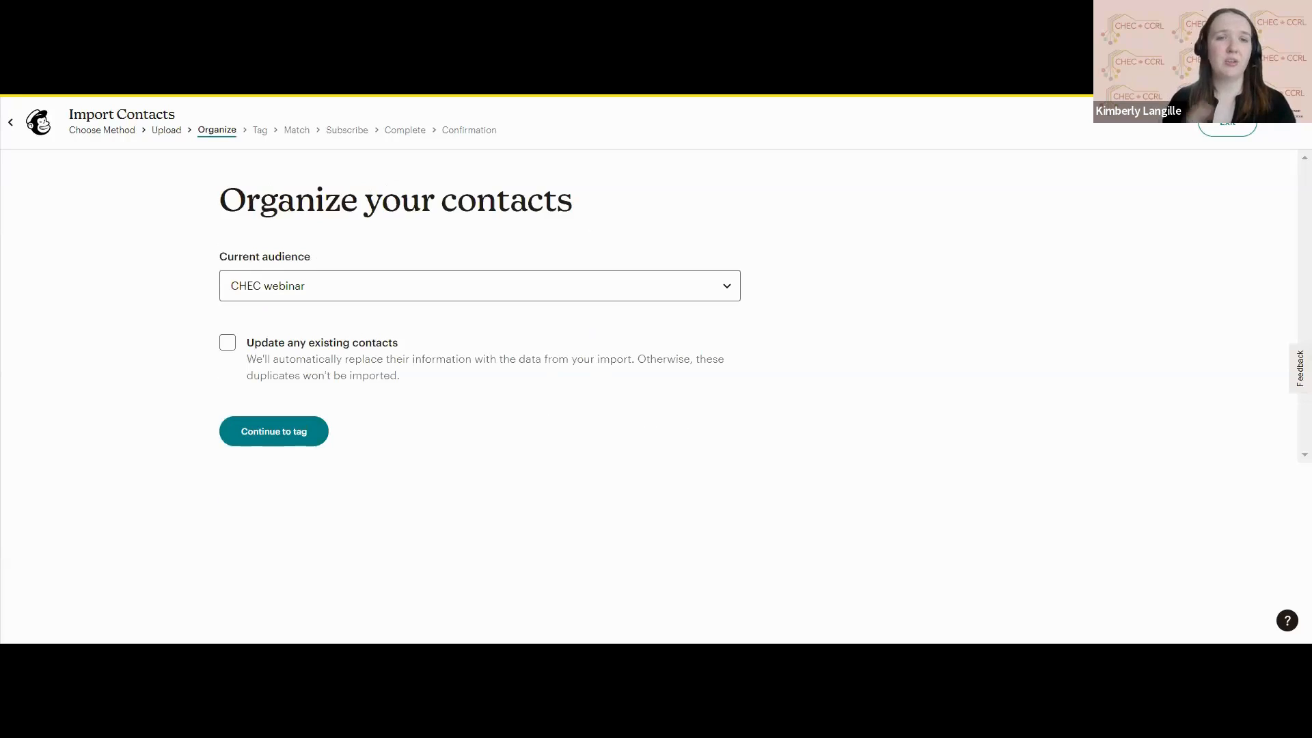
Choose "CHEC webinar" as the audience for the import and tag the contacts as Customer.
{"action": "left_click", "coordinate": [589, 297]}
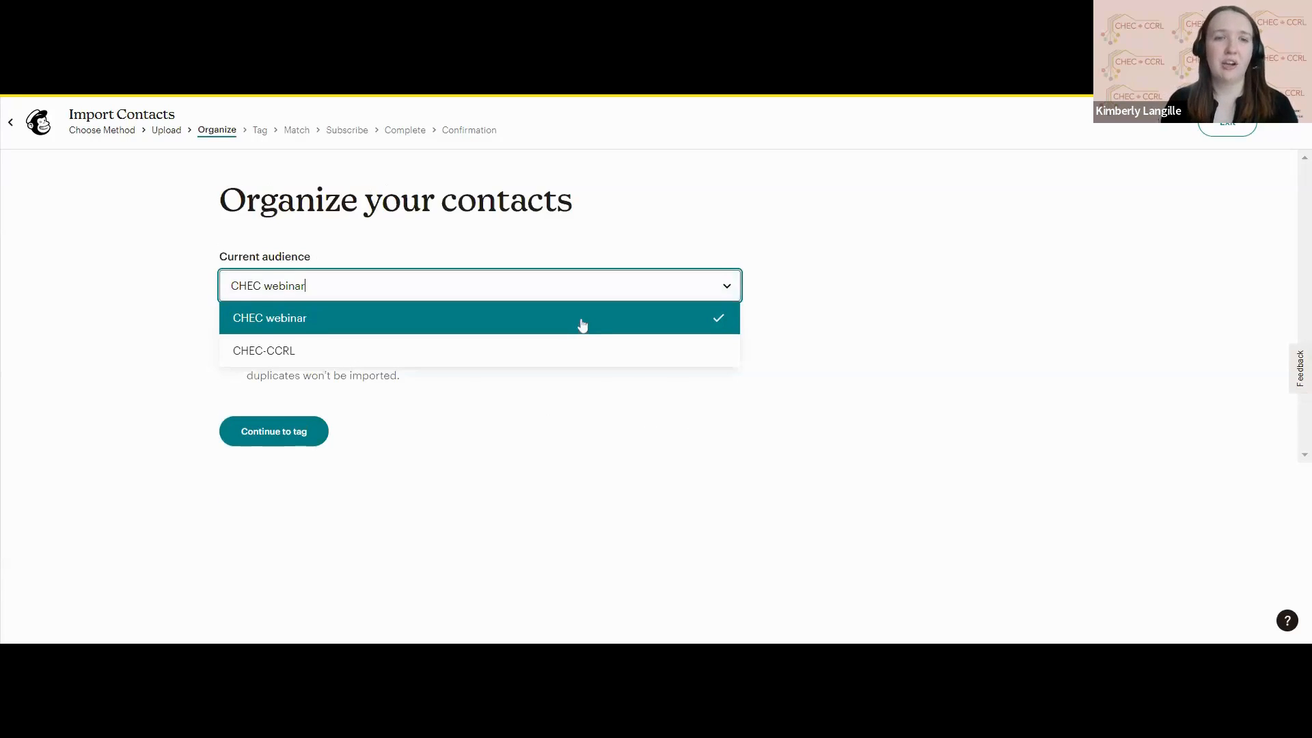
{"action": "left_click", "coordinate": [582, 325]}
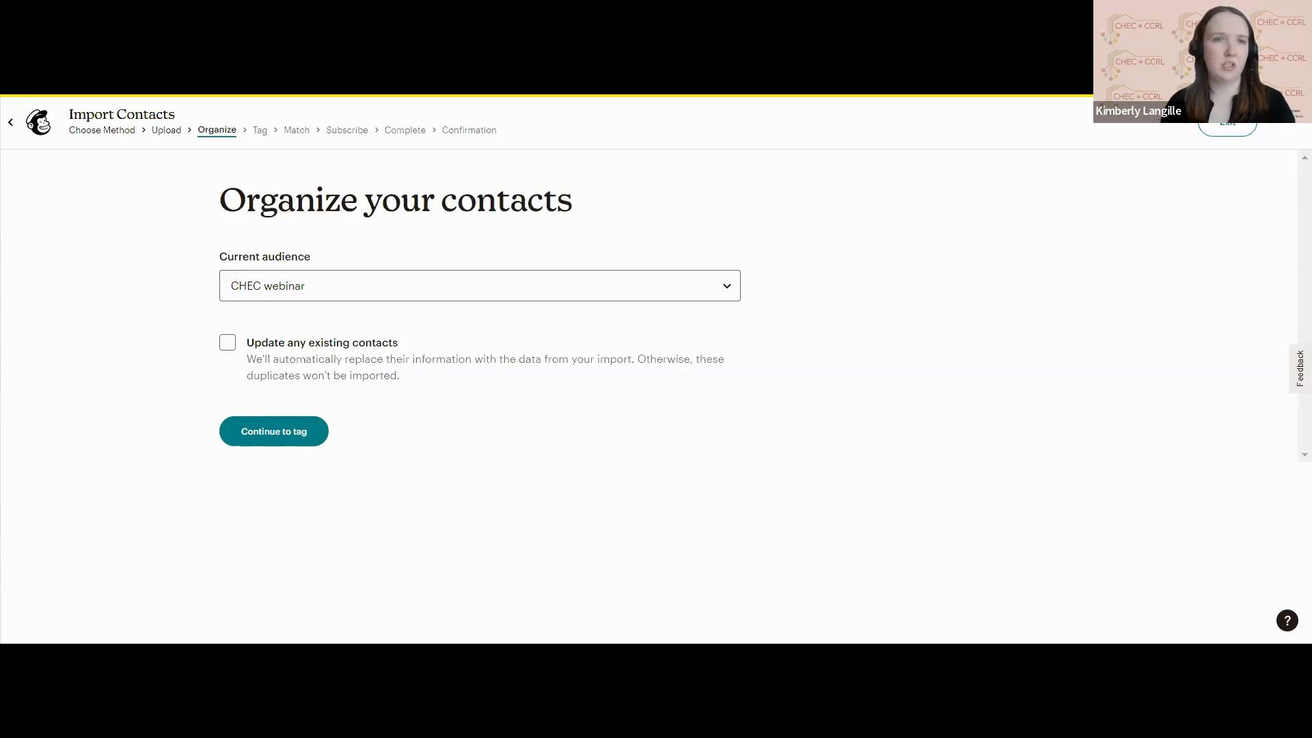
{"action": "left_click", "coordinate": [294, 434]}
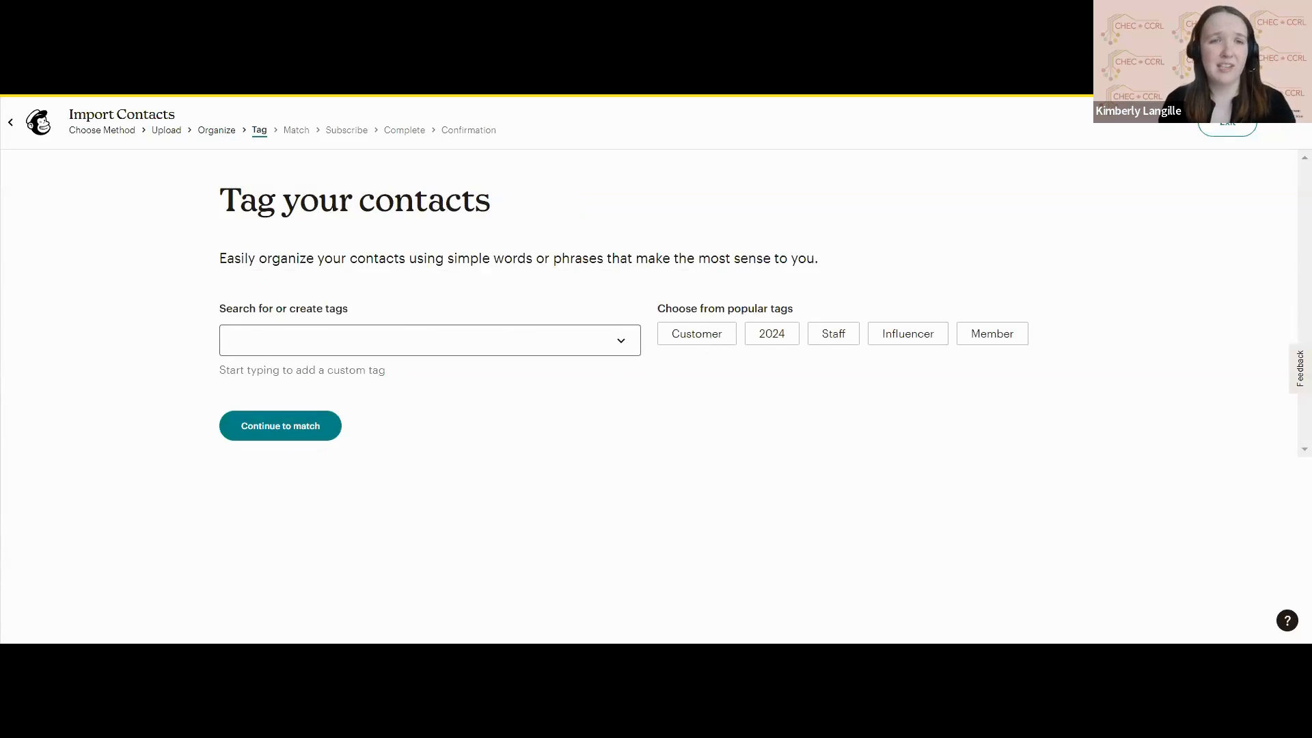
{"action": "left_click", "coordinate": [705, 340]}
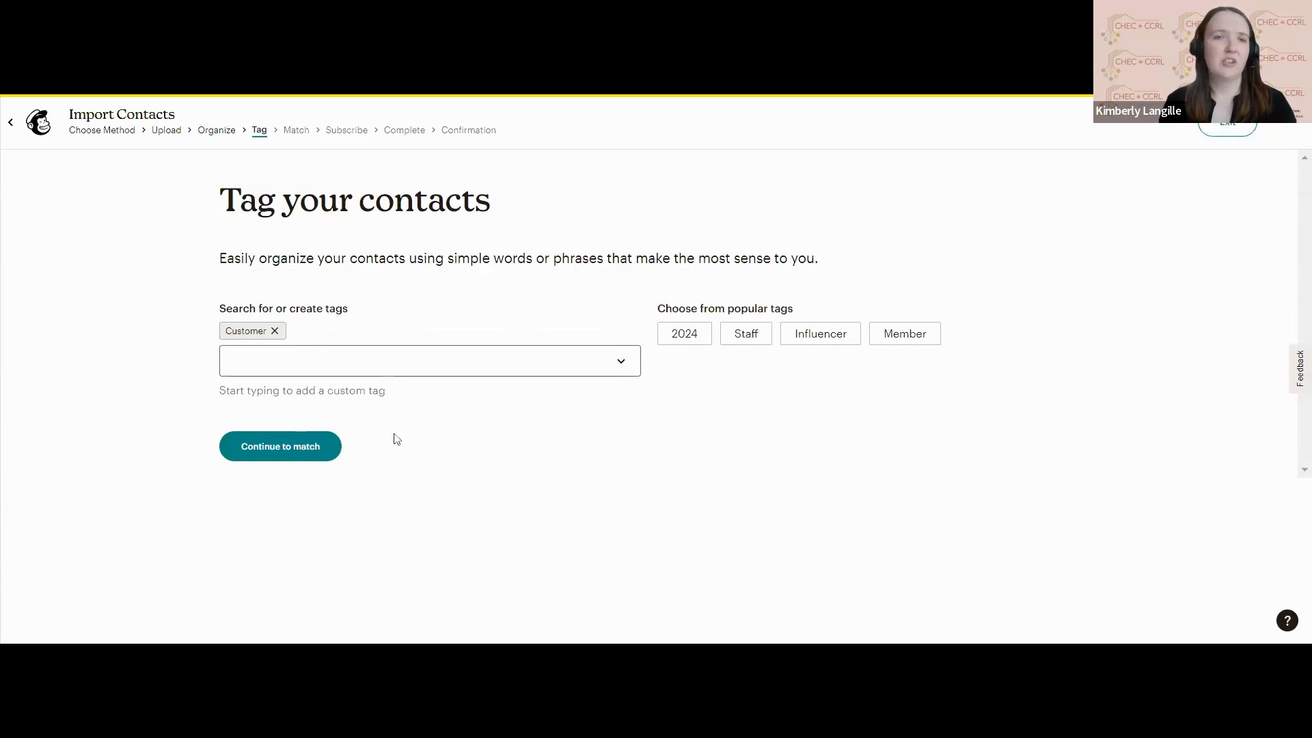
{"action": "left_click", "coordinate": [309, 454]}
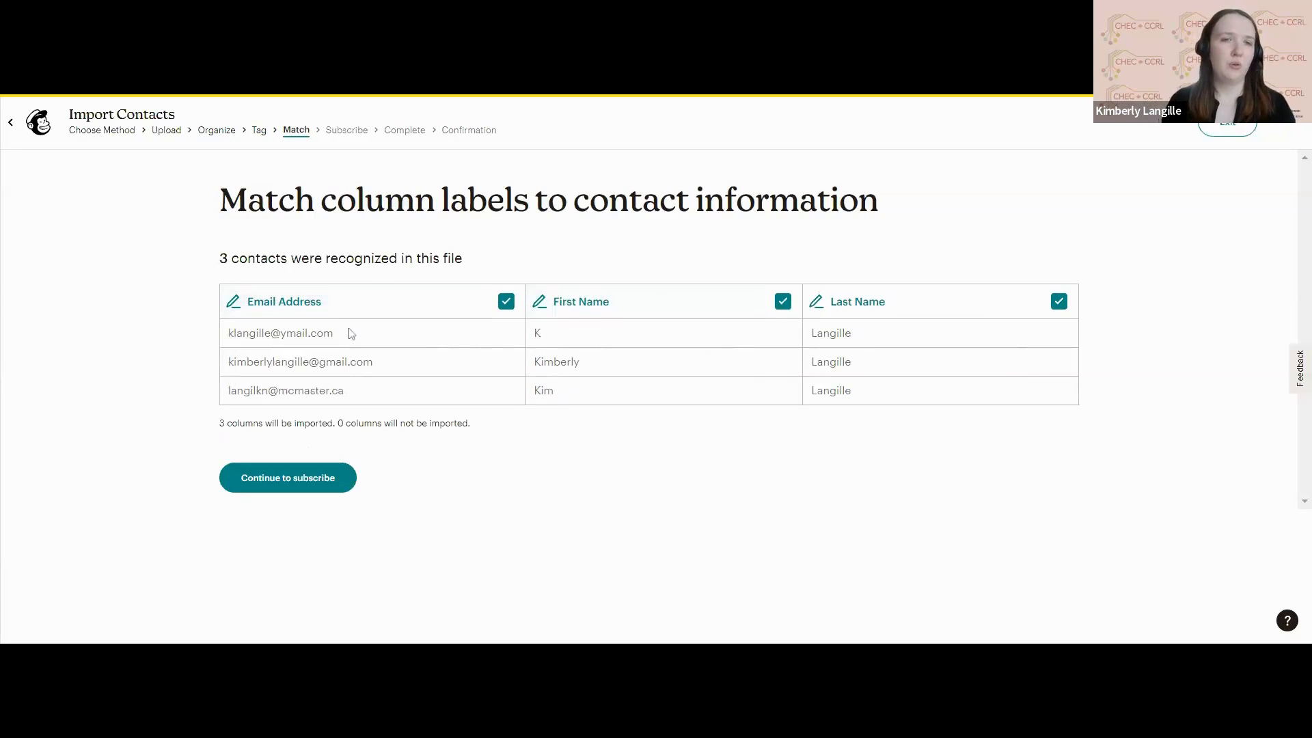
{"action": "left_click", "coordinate": [506, 301]}
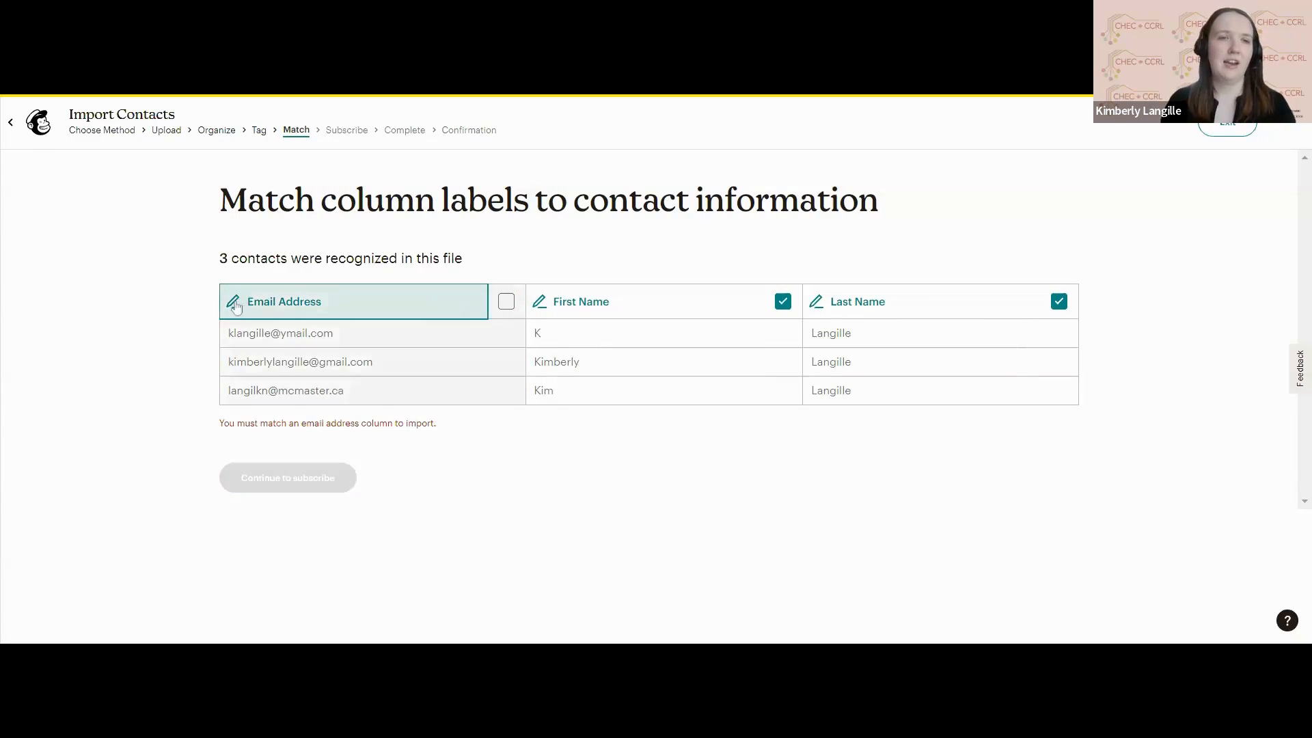
{"action": "left_click", "coordinate": [472, 301]}
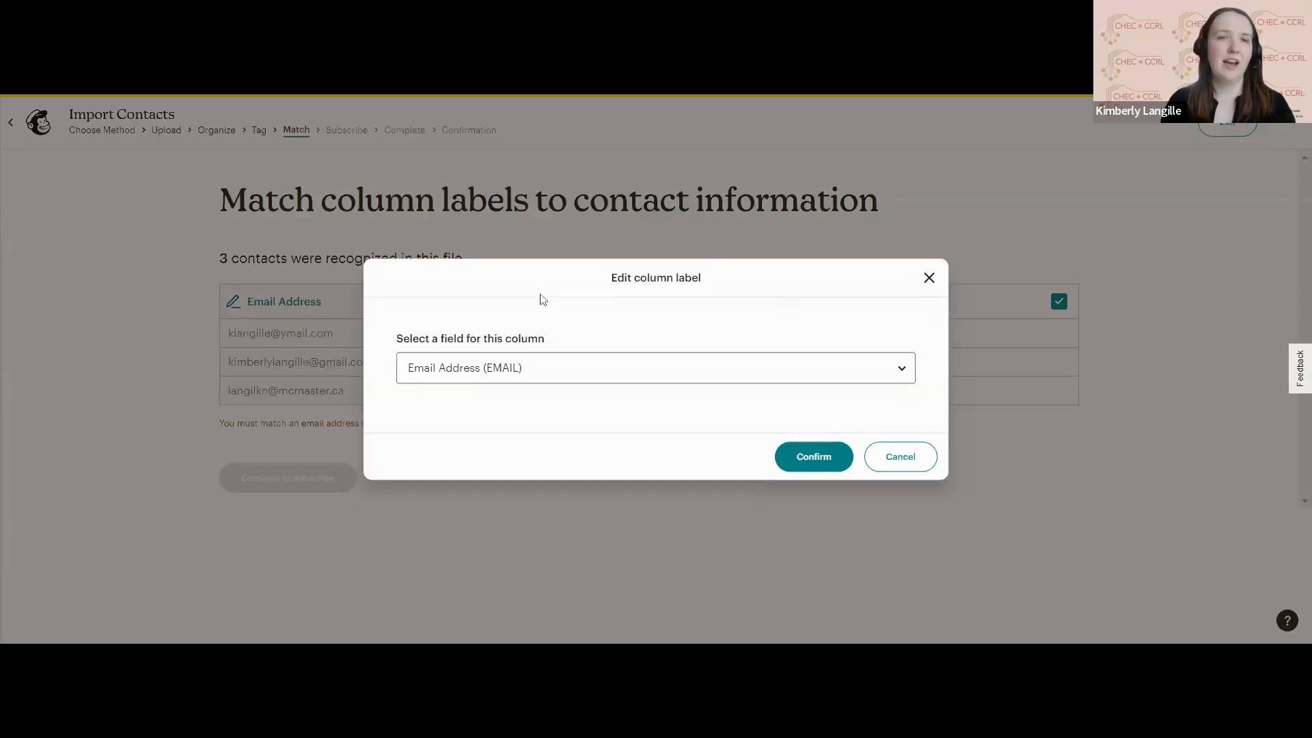
{"action": "left_click", "coordinate": [928, 278]}
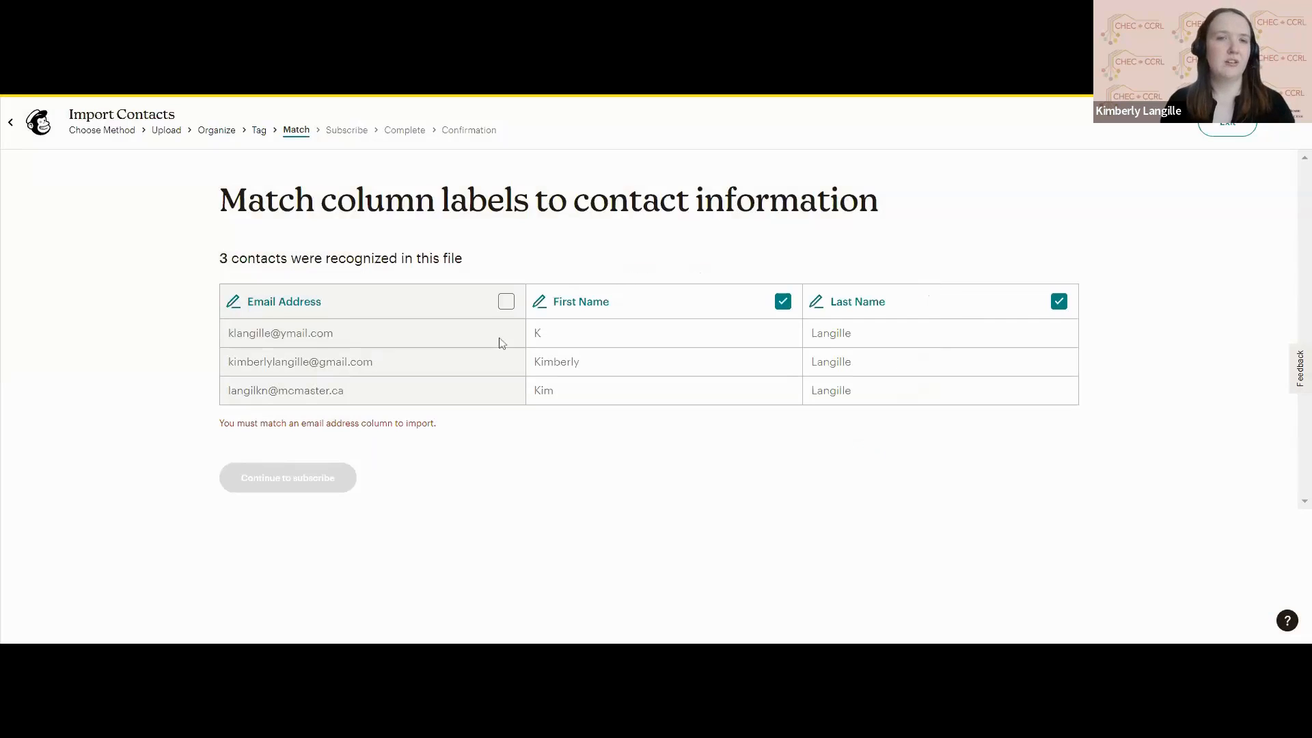
{"action": "left_click", "coordinate": [506, 301]}
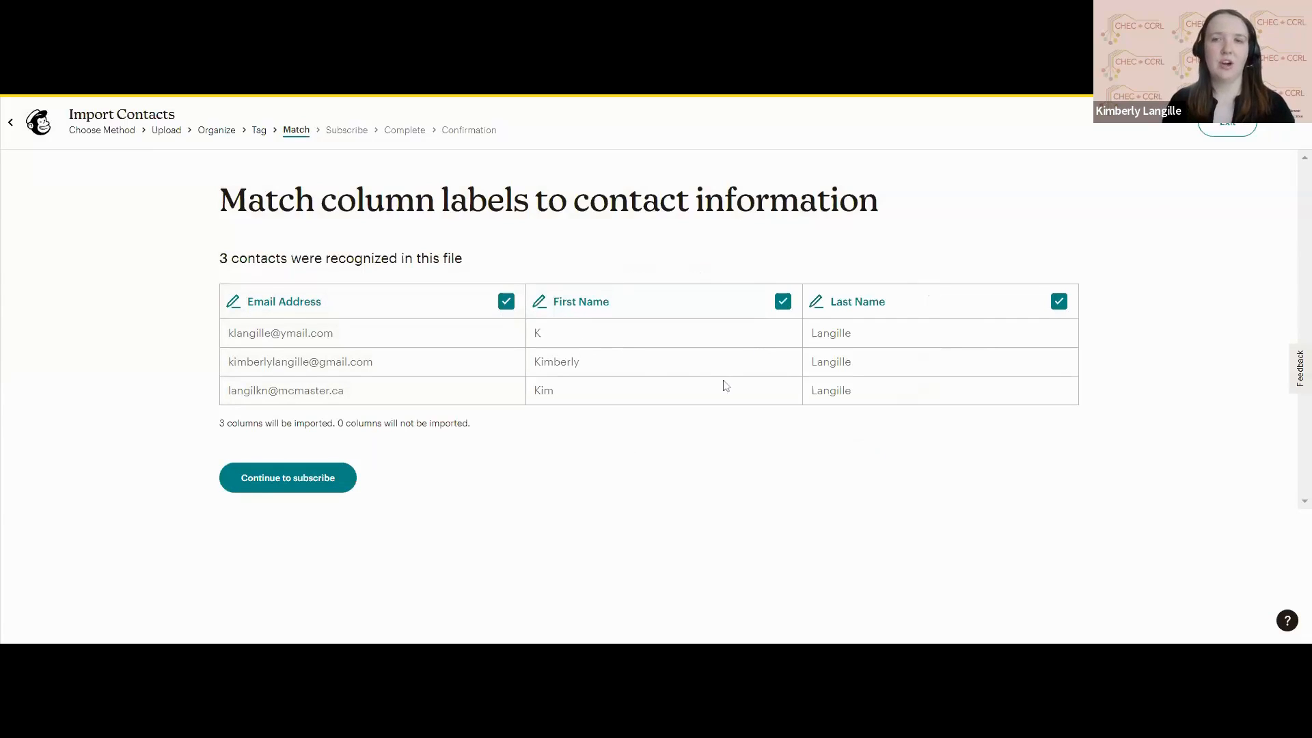
Accept the column matches, keep the email marketing status as Subscribed, and complete the contact import.
{"action": "left_click", "coordinate": [274, 489]}
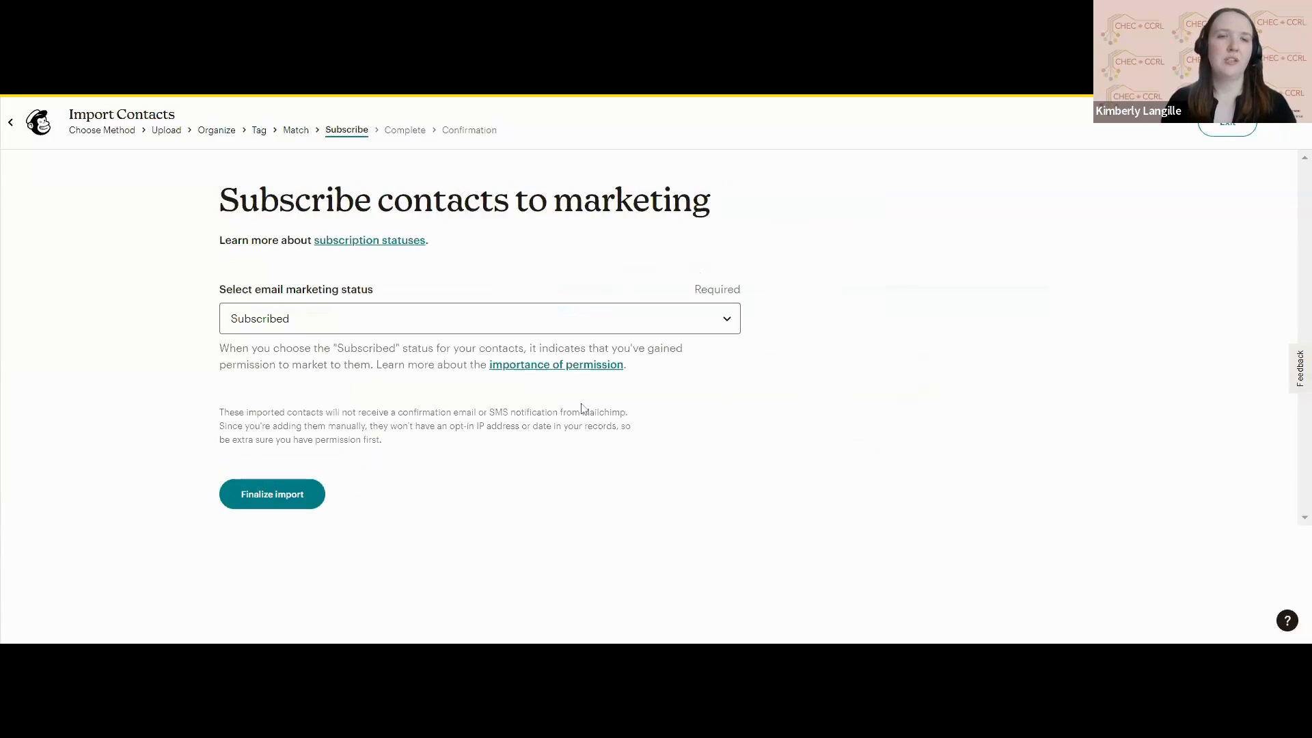
{"action": "left_click", "coordinate": [675, 321]}
{"action": "left_click", "coordinate": [675, 322]}
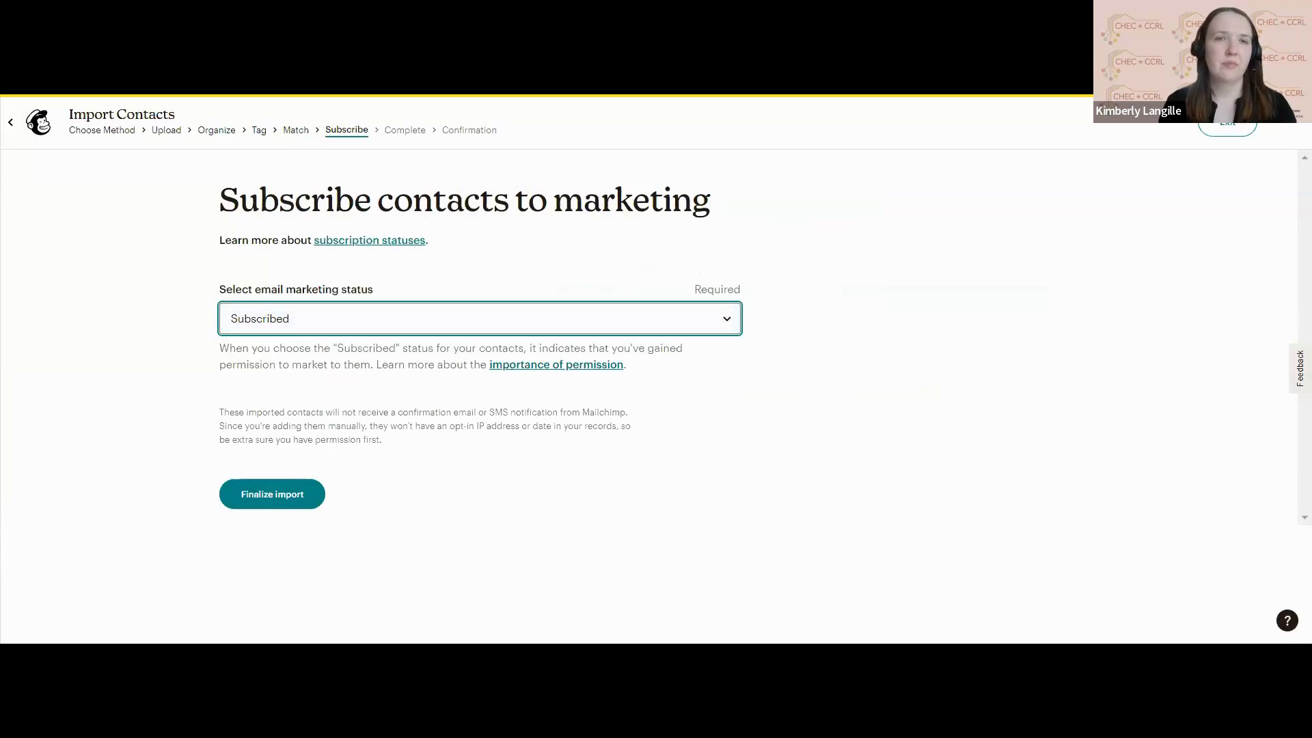
{"action": "left_click", "coordinate": [274, 496]}
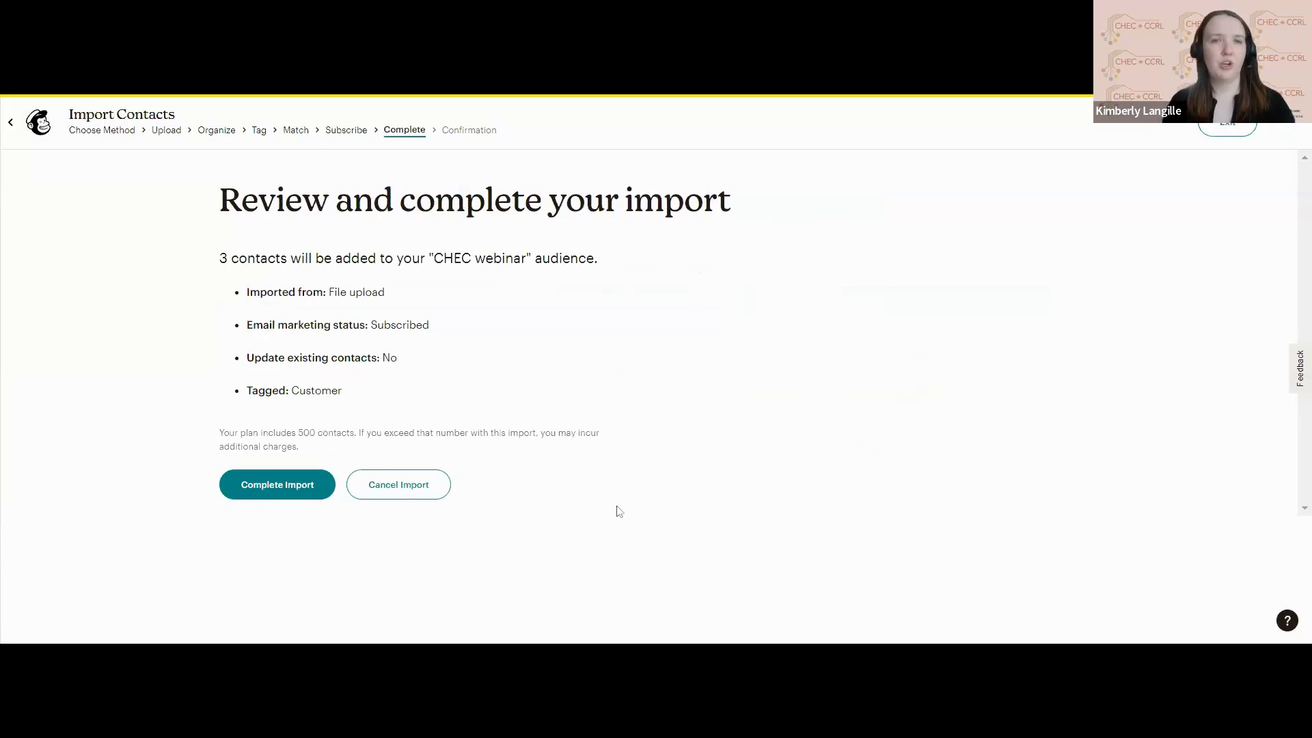
{"action": "left_click", "coordinate": [277, 489]}
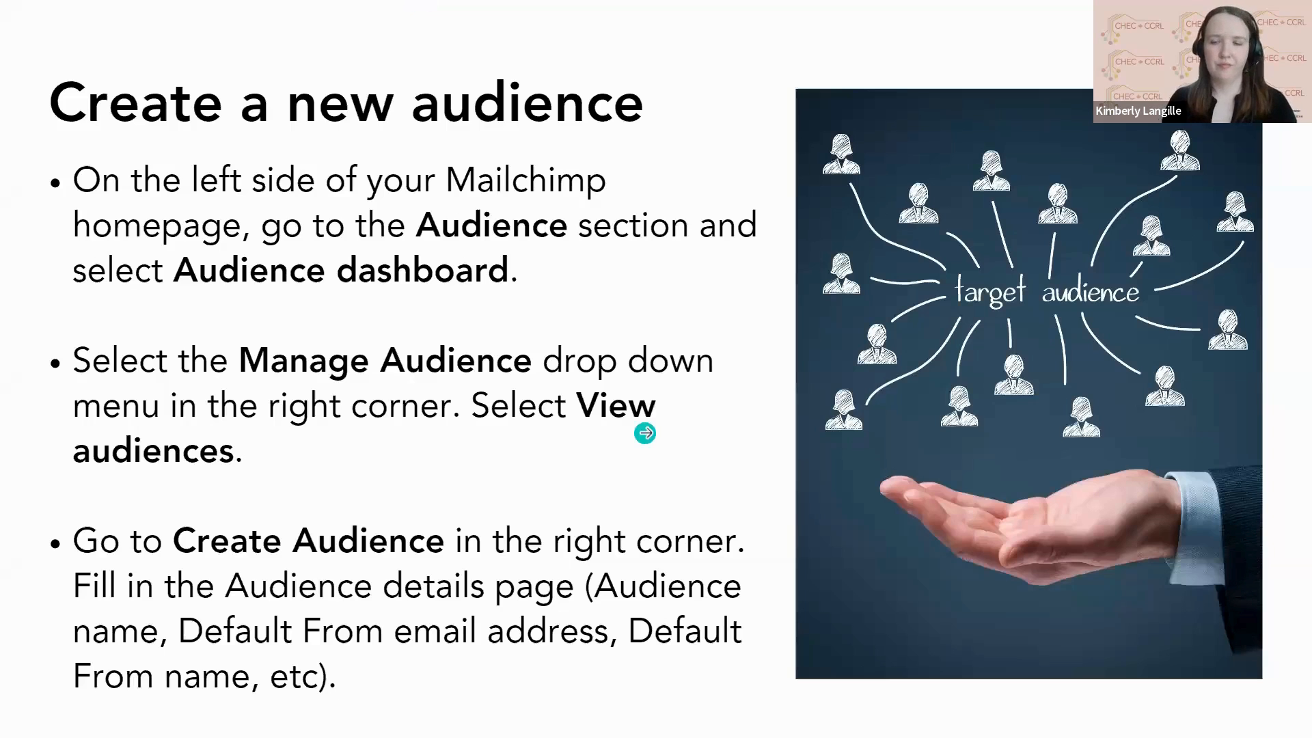
{"action": "key", "text": "Right"}
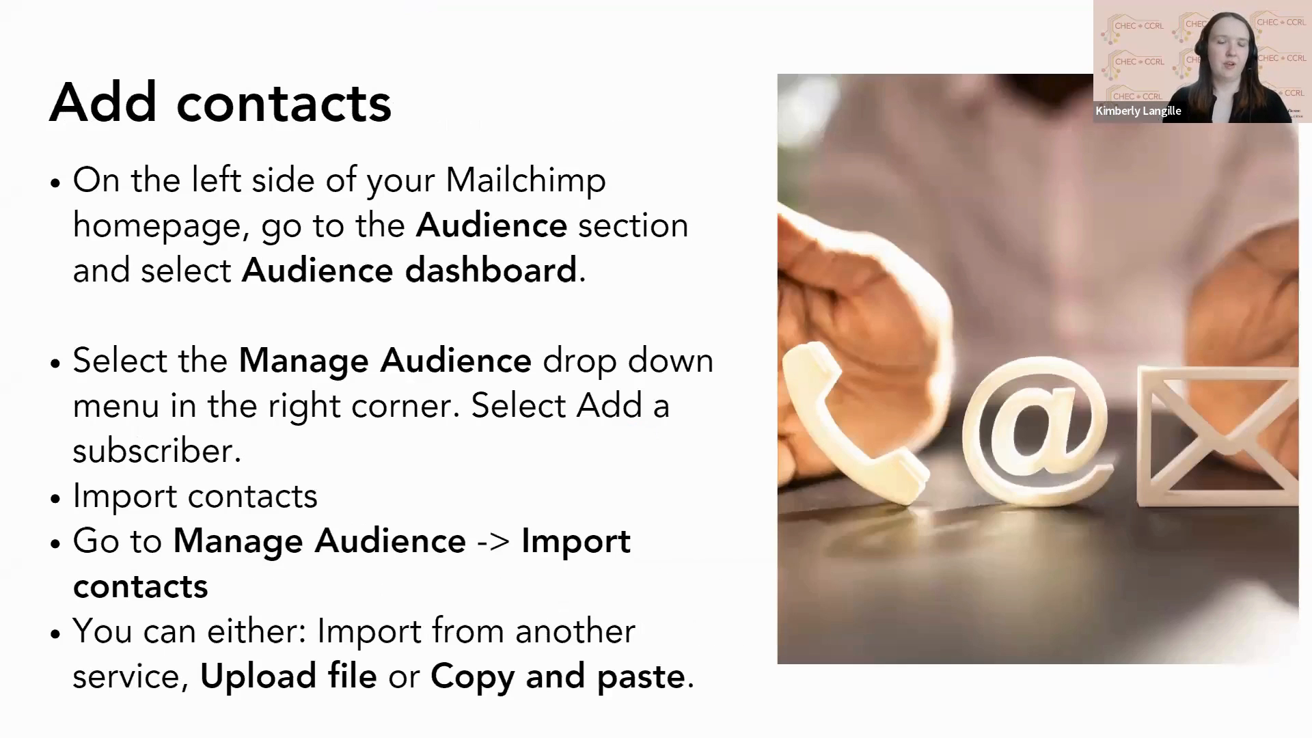
{"action": "key", "text": "Right"}
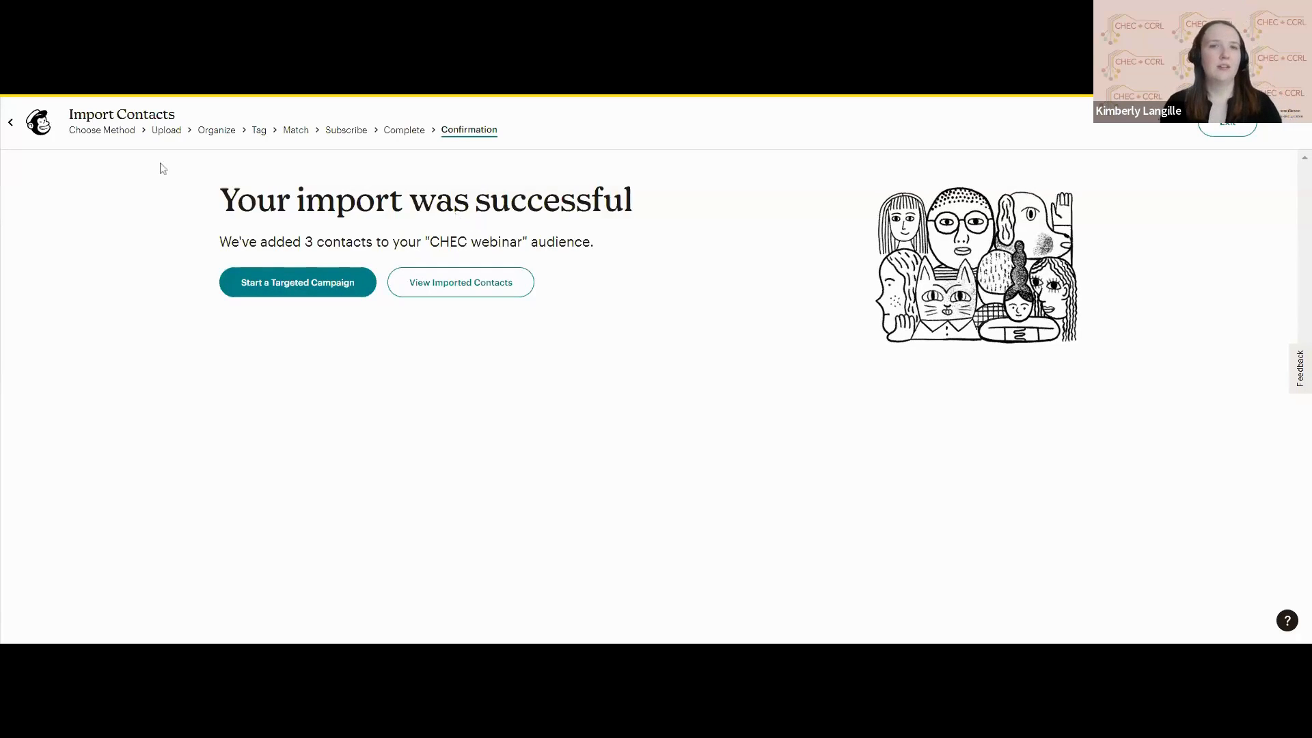
Exit the contact import, dismiss the All contacts announcement, and go from the home page to the campaign creation page.
{"action": "left_click", "coordinate": [1223, 133]}
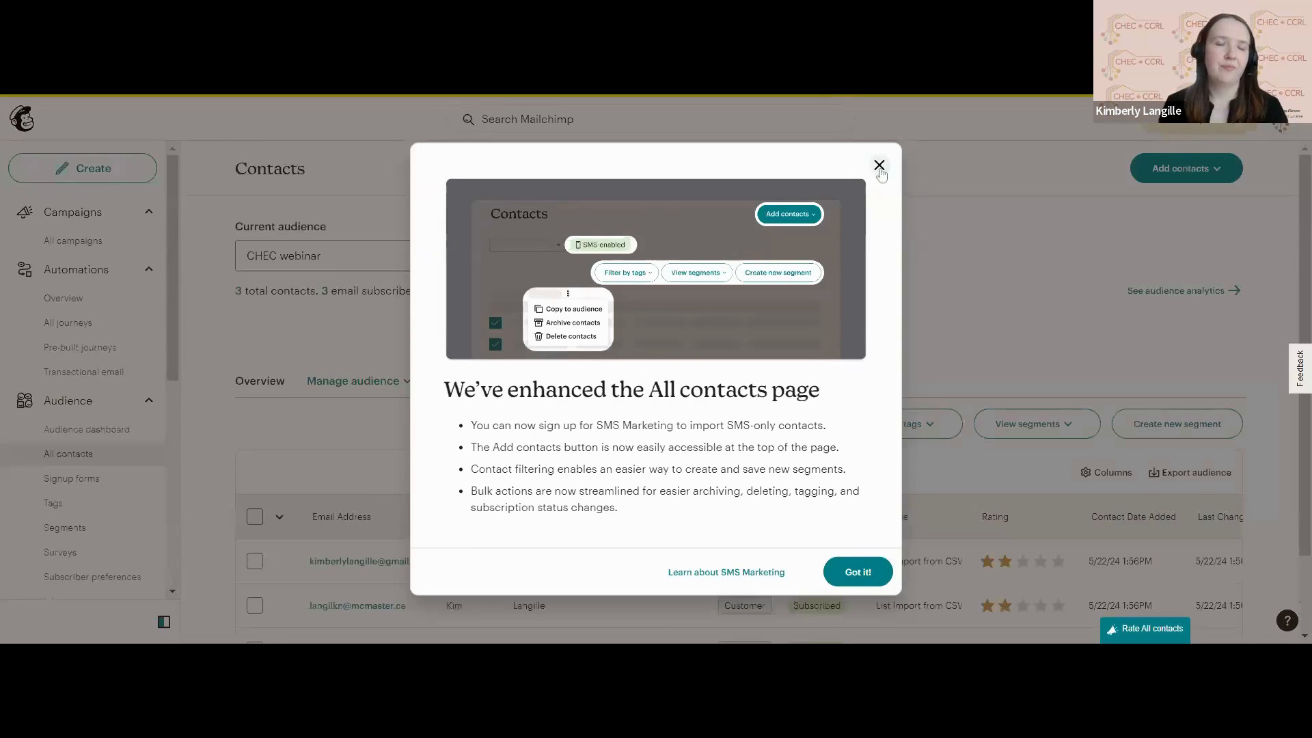
{"action": "left_click", "coordinate": [880, 167]}
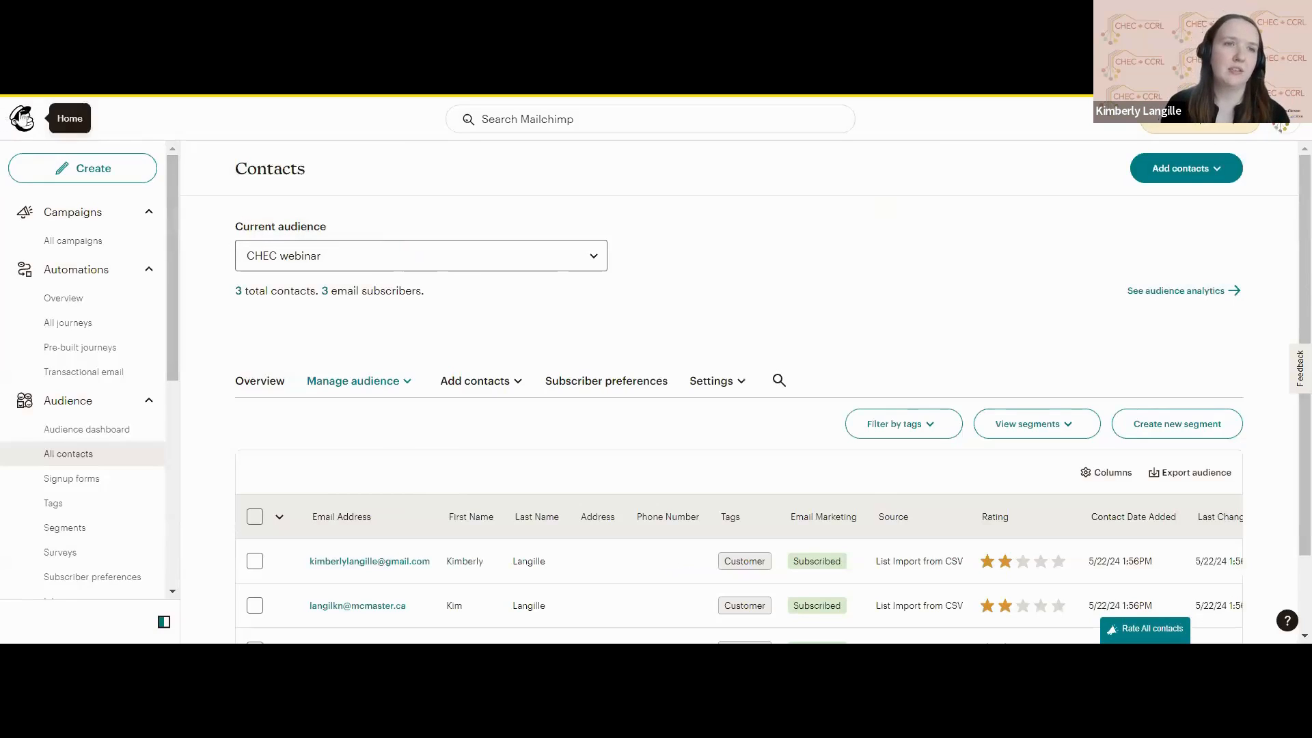
{"action": "left_click", "coordinate": [22, 118]}
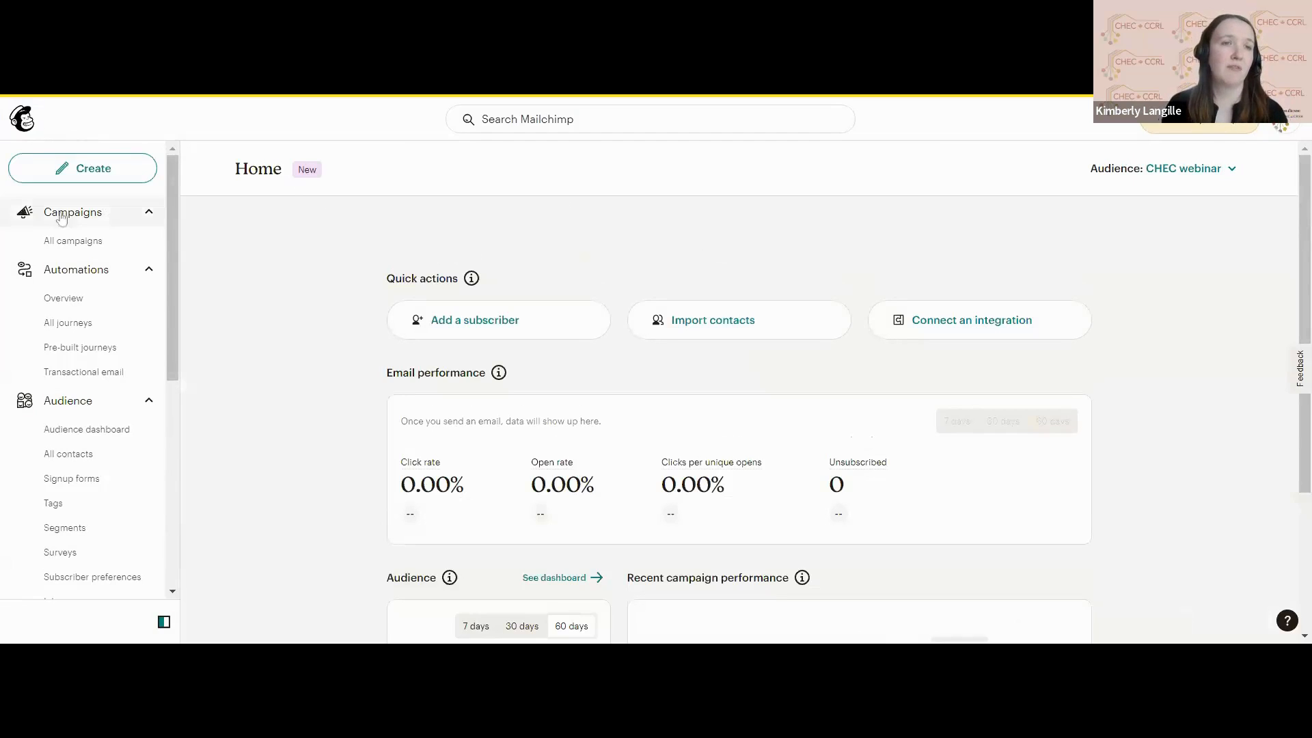
{"action": "left_click", "coordinate": [113, 176]}
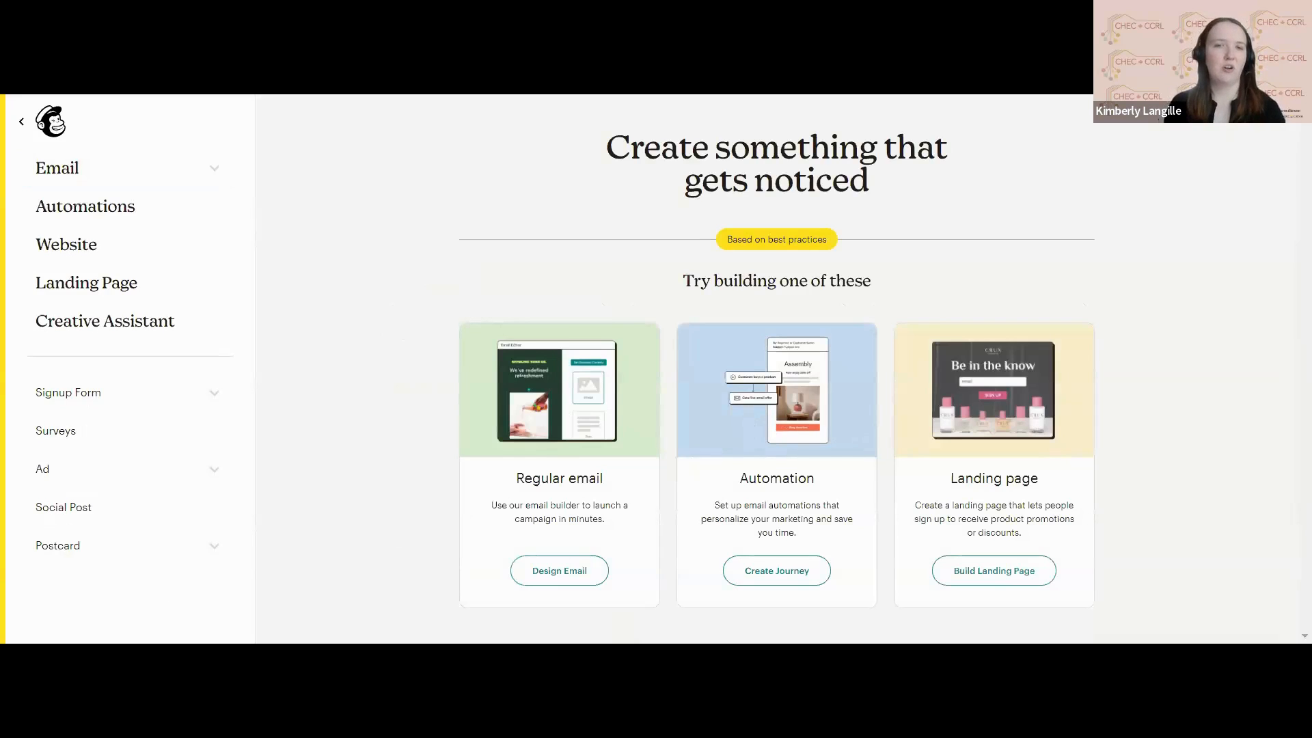
{"action": "left_click", "coordinate": [559, 577]}
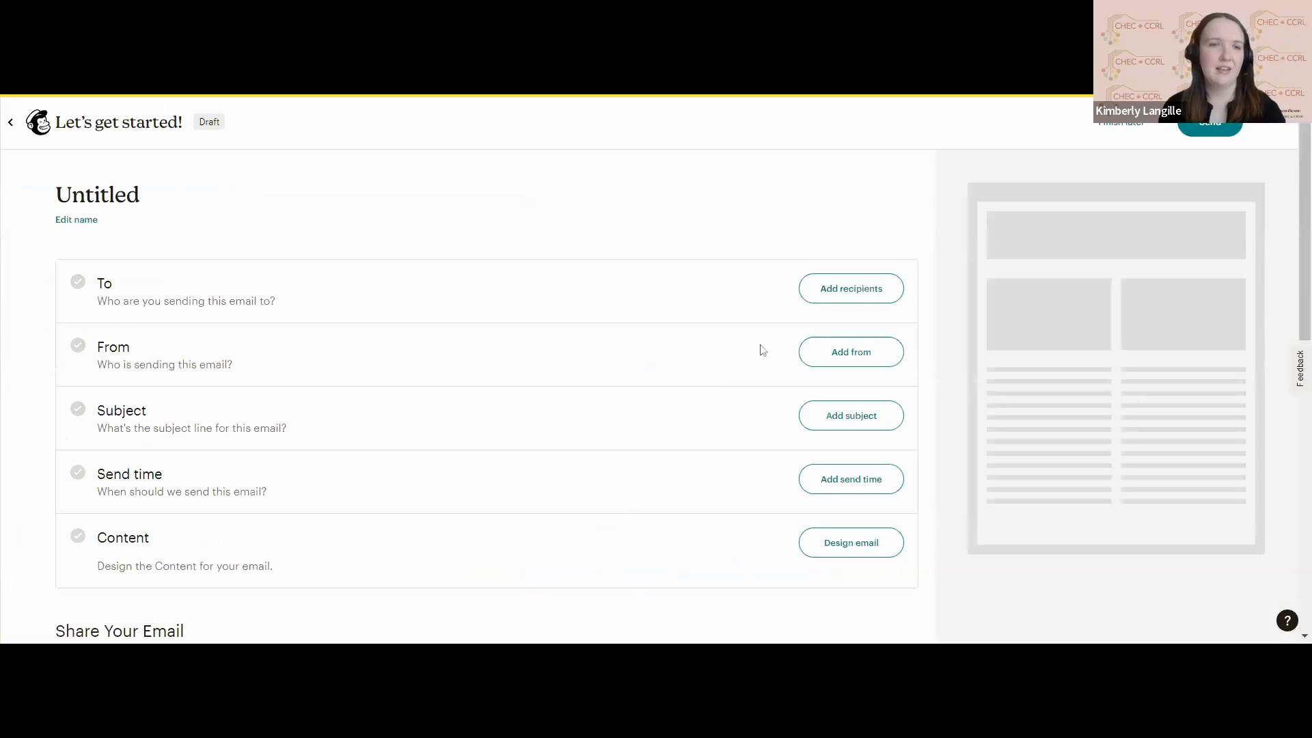
{"action": "scroll", "coordinate": [402, 337], "scroll_direction": "down", "scroll_amount": 3}
{"action": "scroll", "coordinate": [402, 337], "scroll_direction": "up", "scroll_amount": 3}
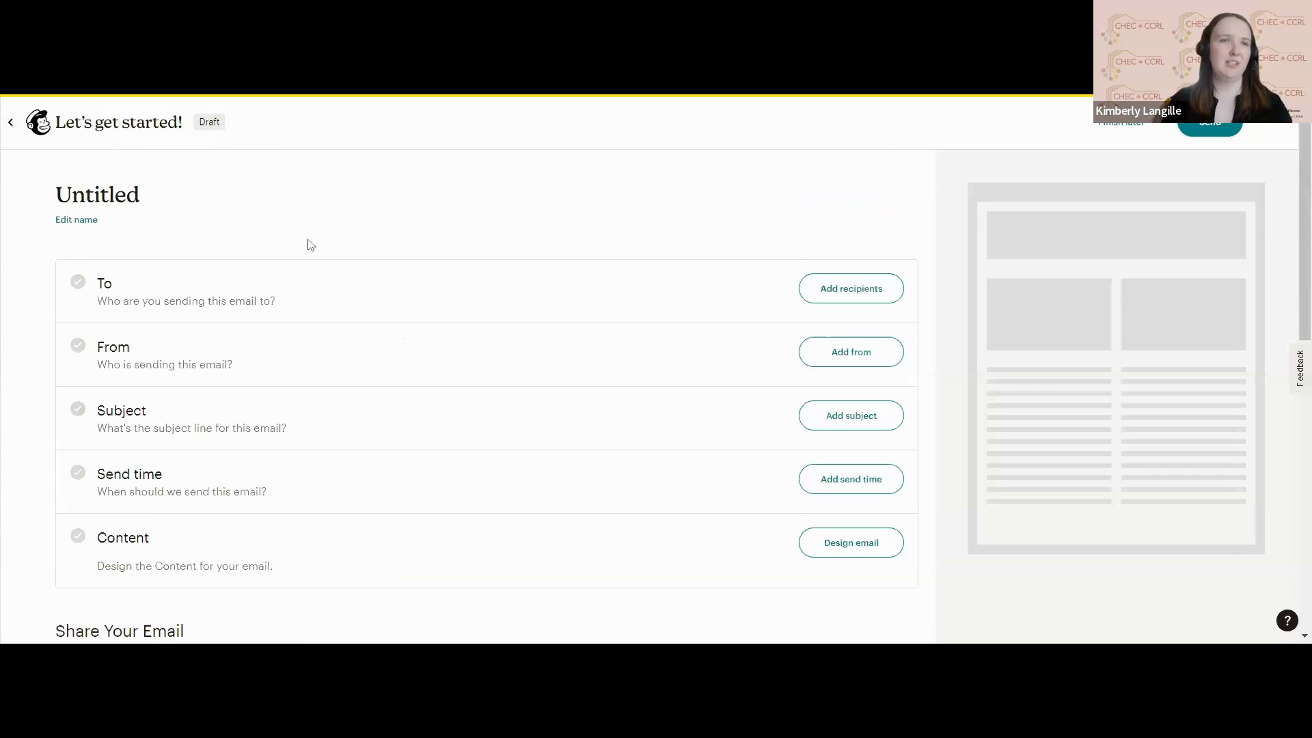
{"action": "left_click", "coordinate": [19, 126]}
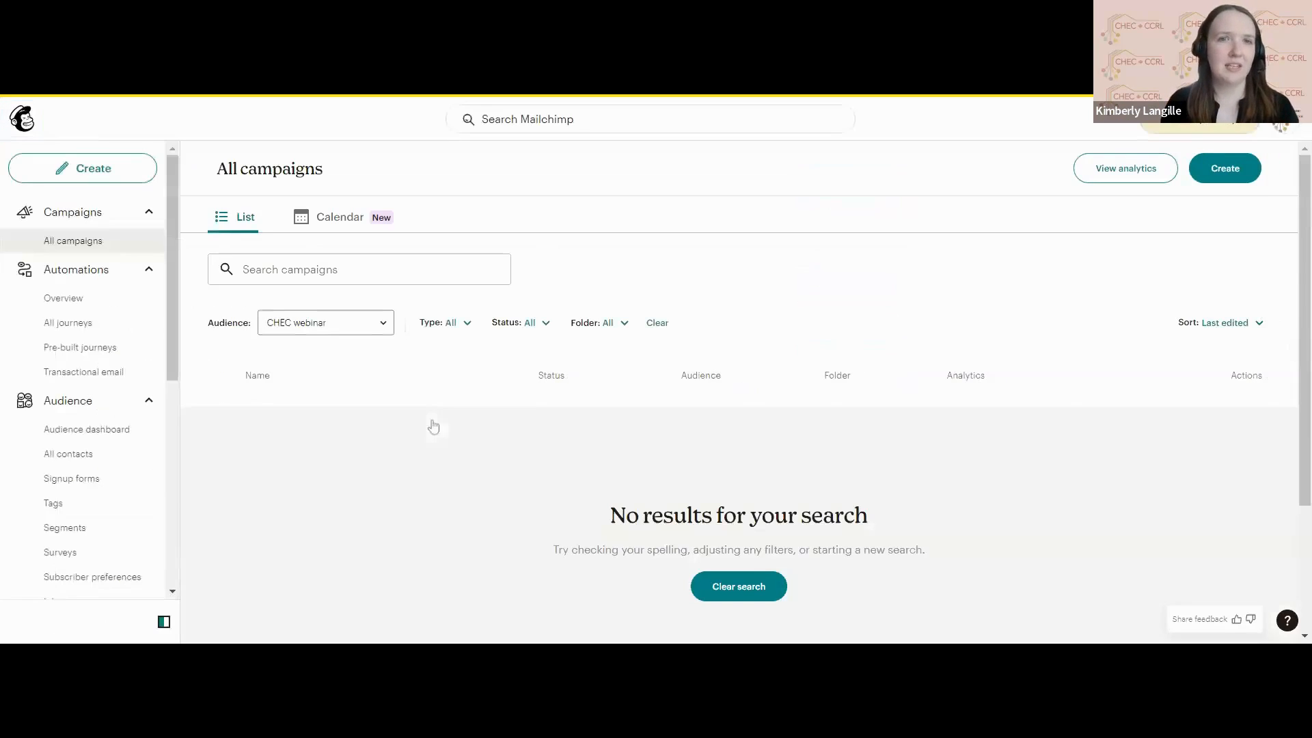
{"action": "left_click", "coordinate": [120, 170]}
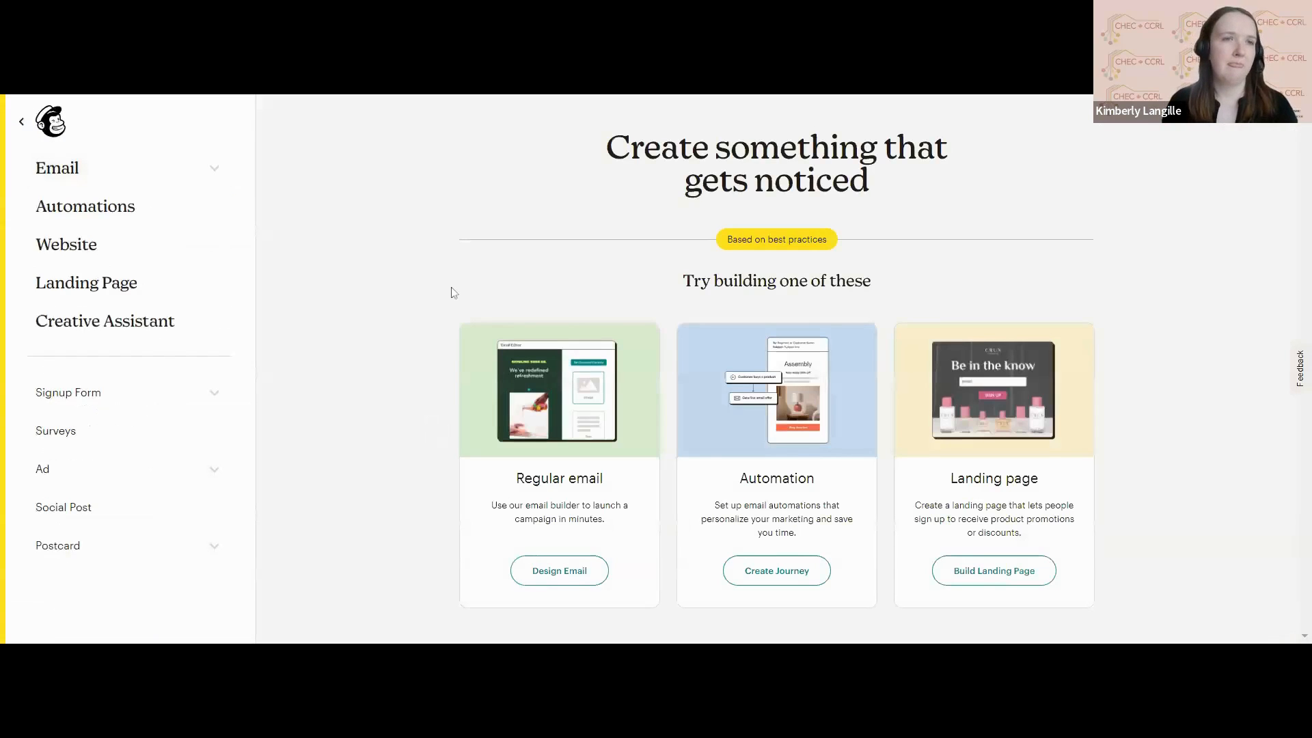
Create a regular email campaign and start designing its content.
{"action": "left_click", "coordinate": [216, 166]}
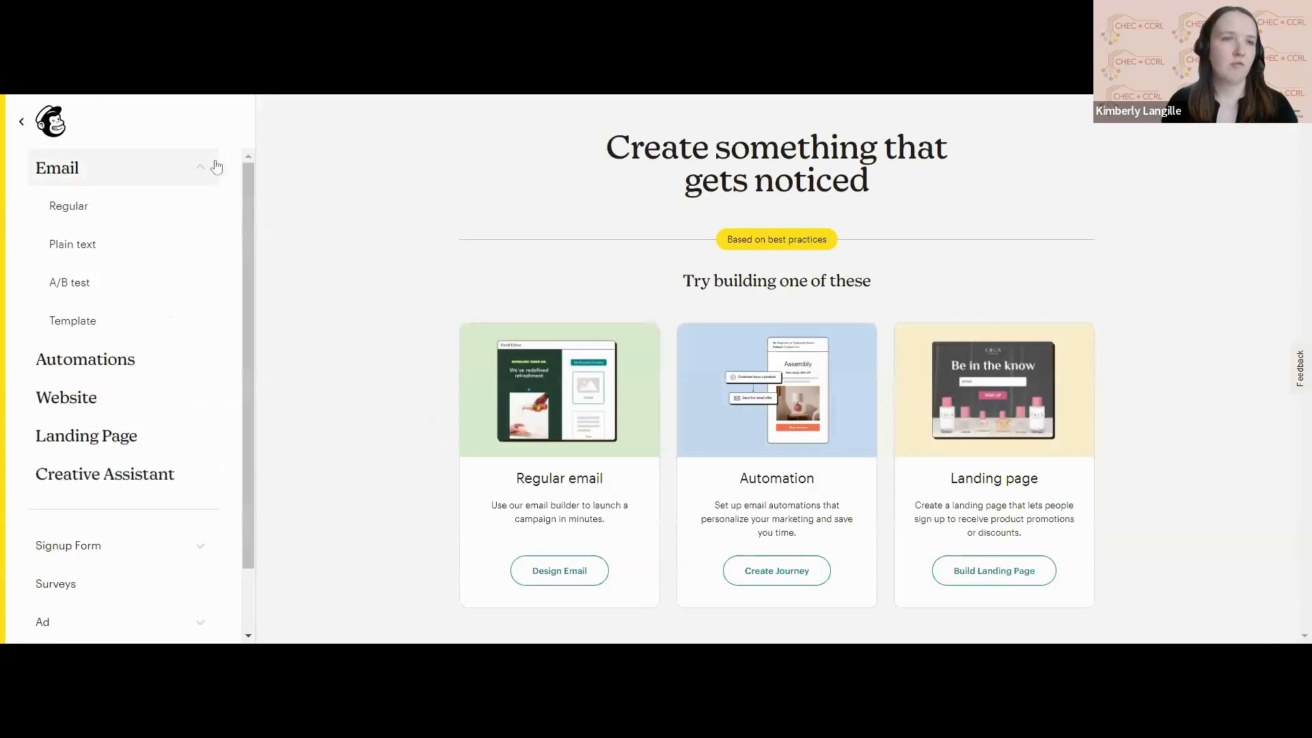
{"action": "left_click", "coordinate": [580, 580]}
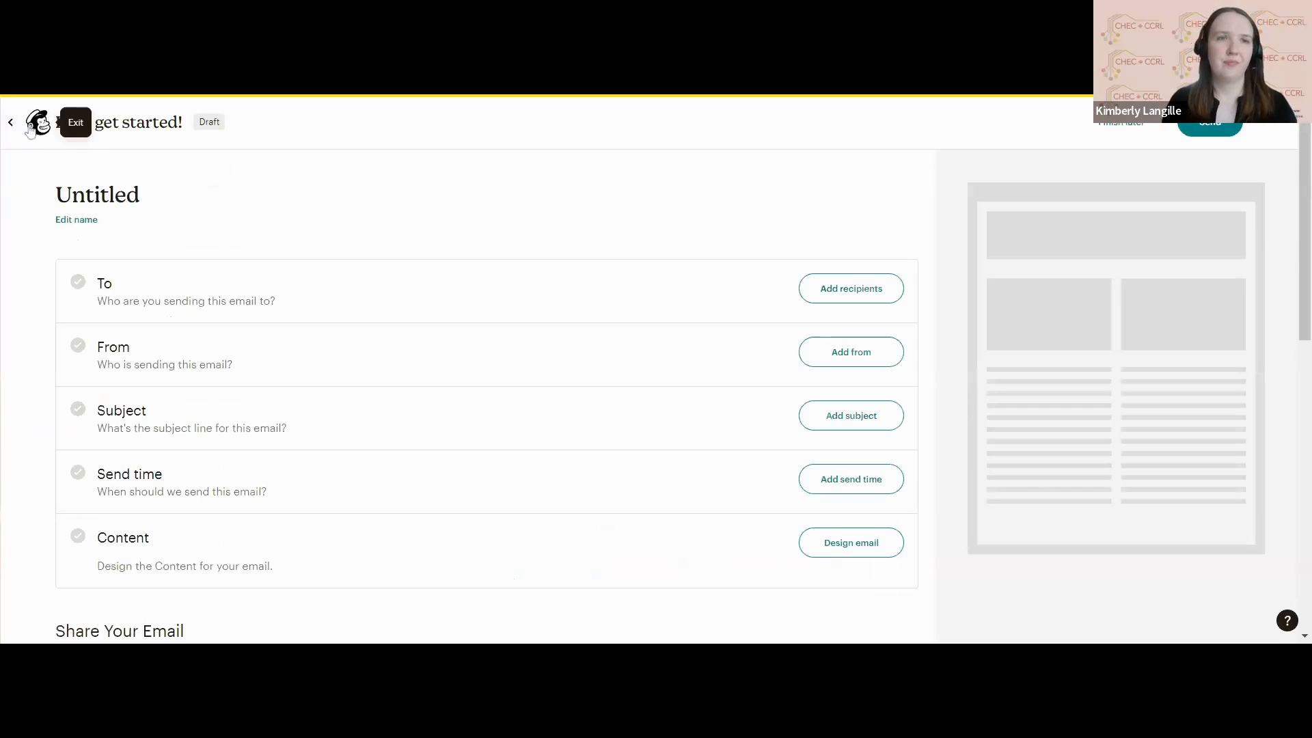
{"action": "scroll", "coordinate": [537, 391], "scroll_direction": "down", "scroll_amount": 1}
{"action": "scroll", "coordinate": [537, 391], "scroll_direction": "up", "scroll_amount": 1}
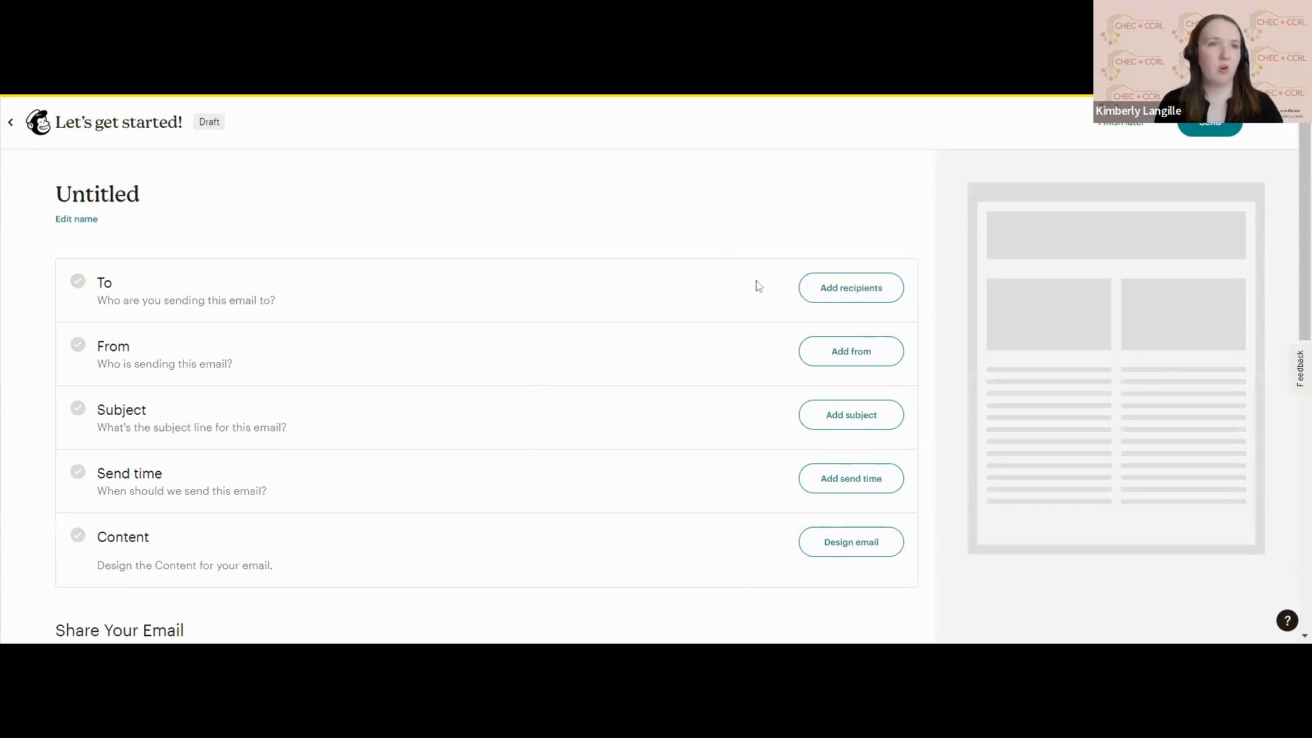
{"action": "left_click", "coordinate": [829, 551]}
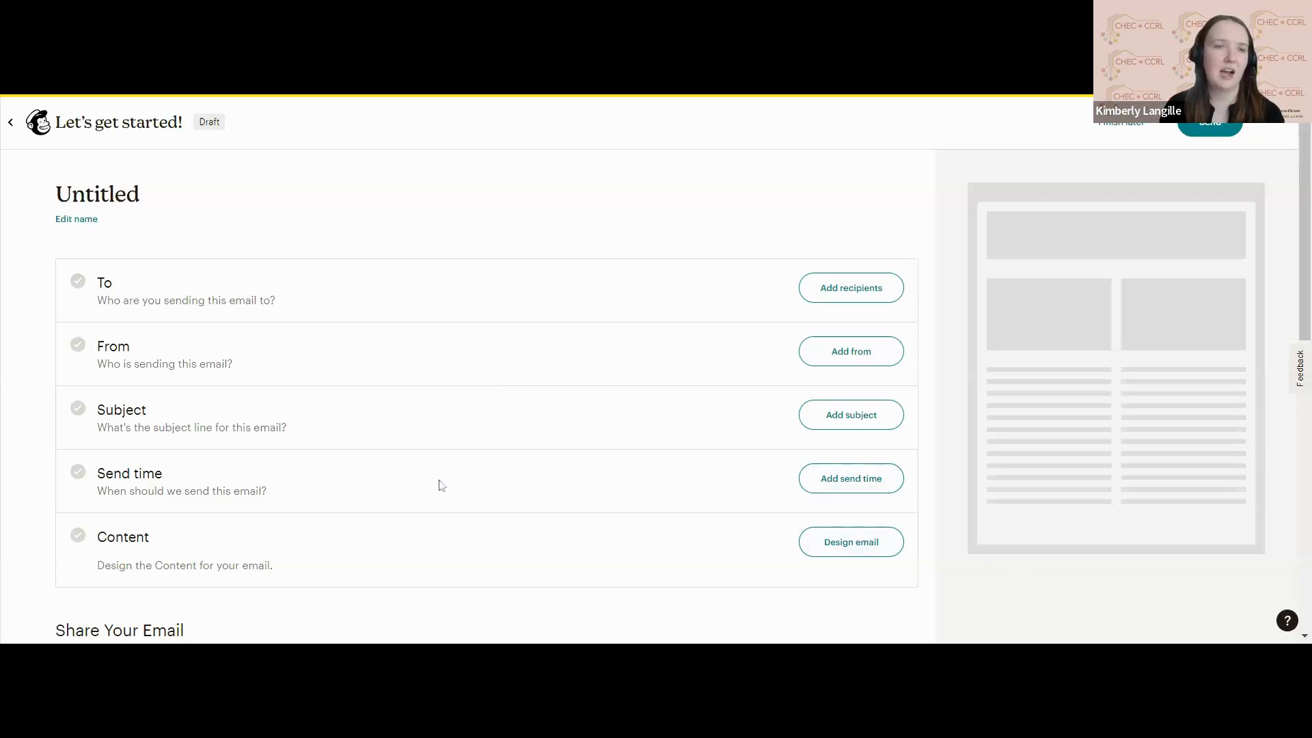
{"action": "left_click", "coordinate": [883, 558]}
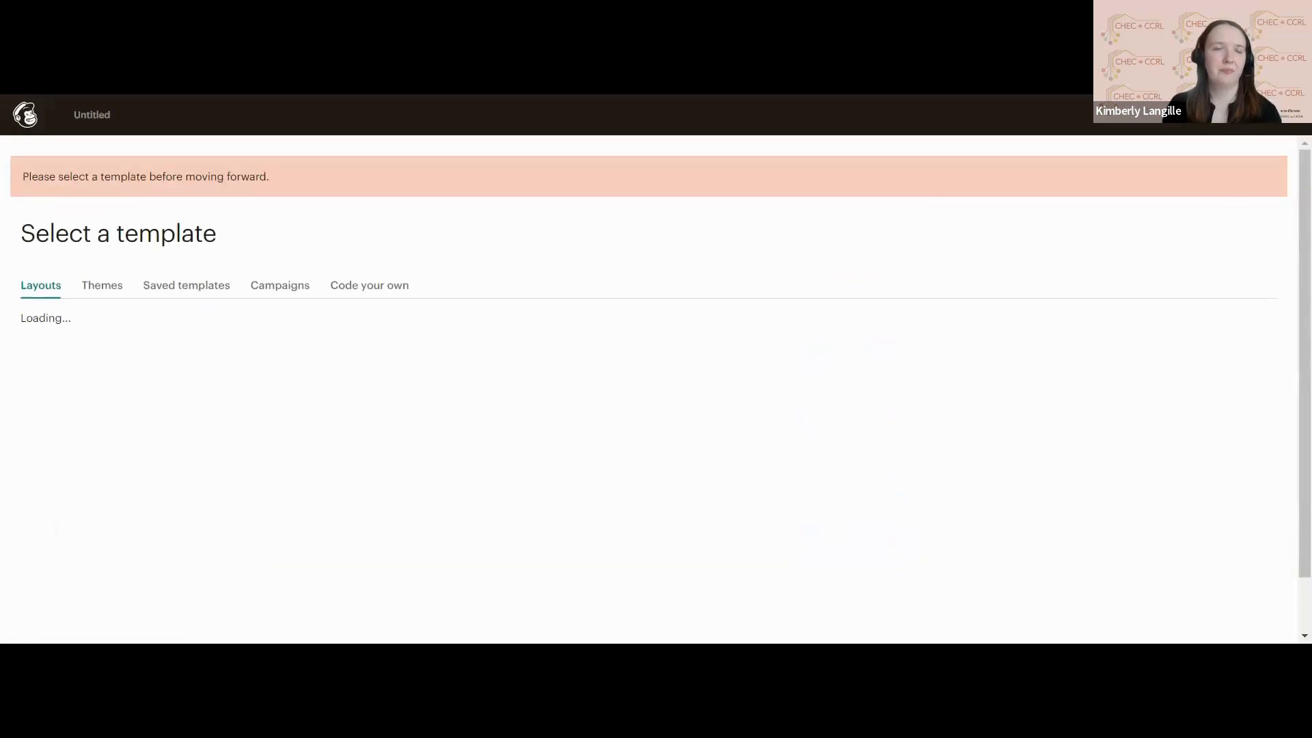
Examine the Featured and Basic layouts available as templates for the email.
{"action": "scroll", "coordinate": [656, 390], "scroll_direction": "down", "scroll_amount": 3}
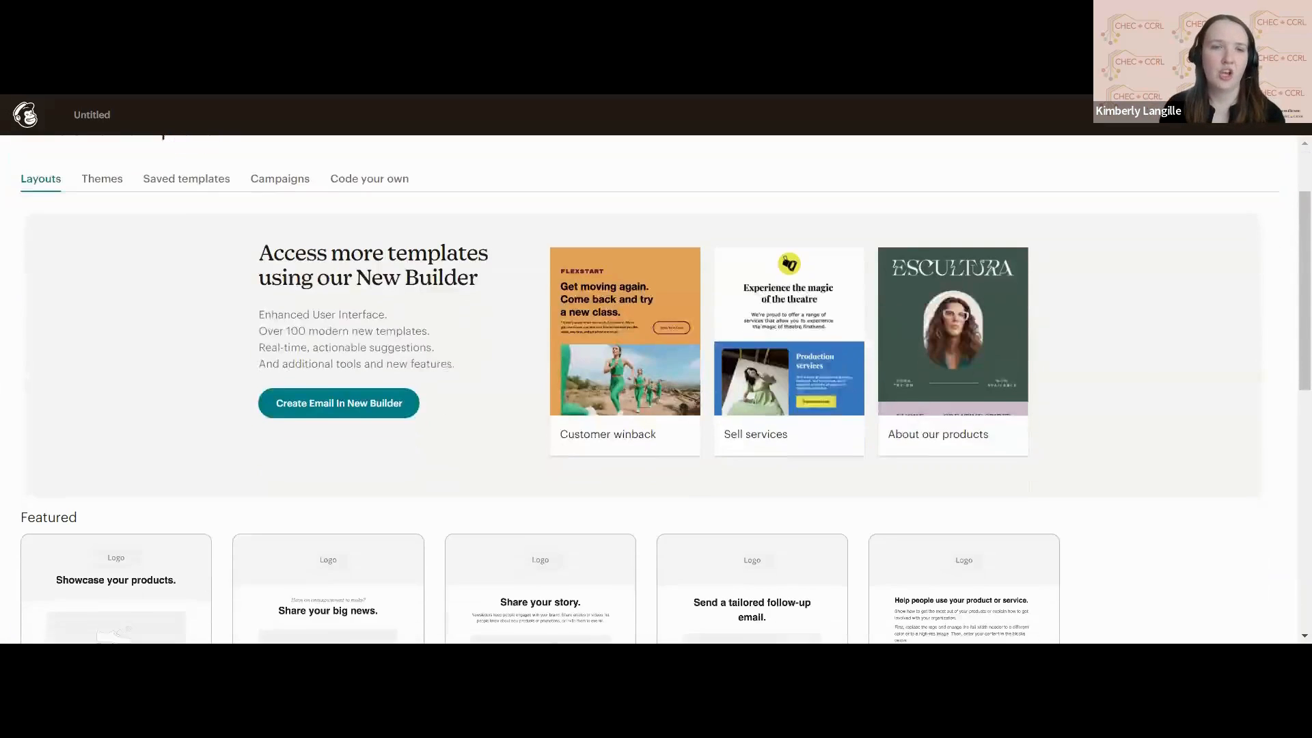
{"action": "scroll", "coordinate": [656, 390], "scroll_direction": "up", "scroll_amount": 3}
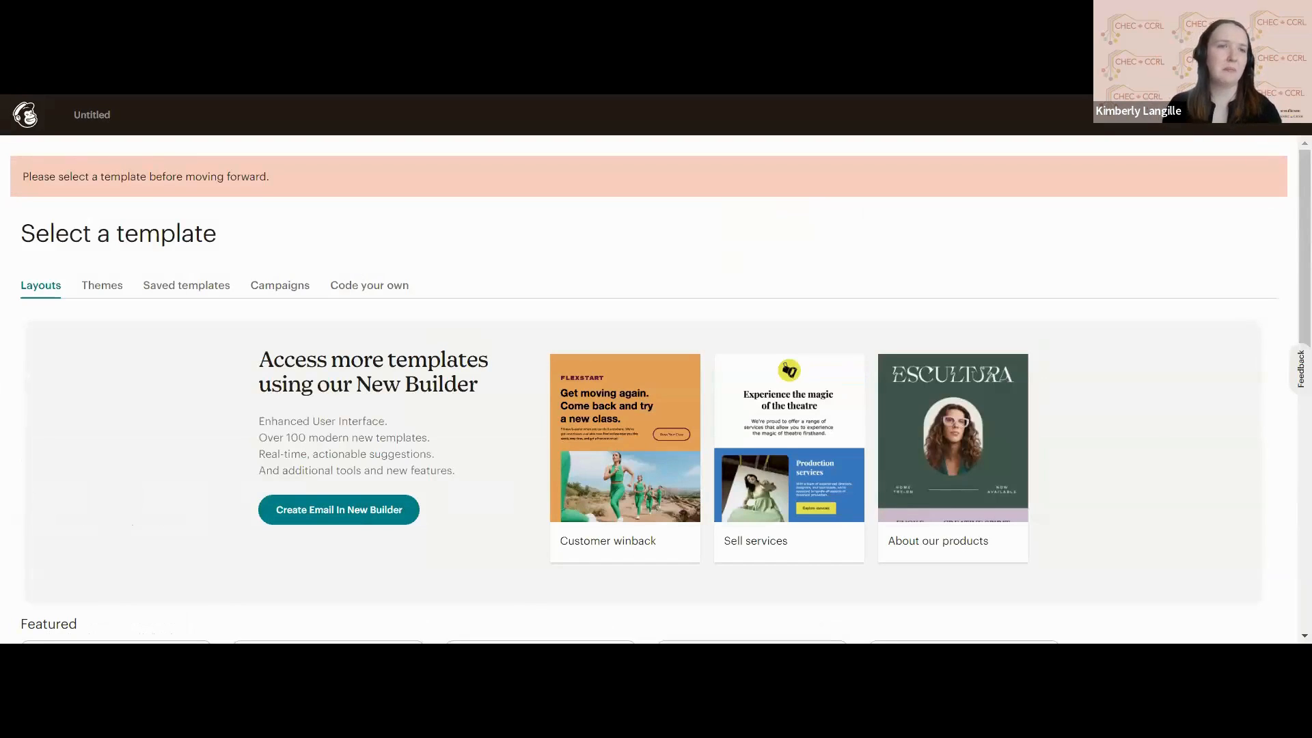
{"action": "scroll", "coordinate": [656, 390], "scroll_direction": "down", "scroll_amount": 1}
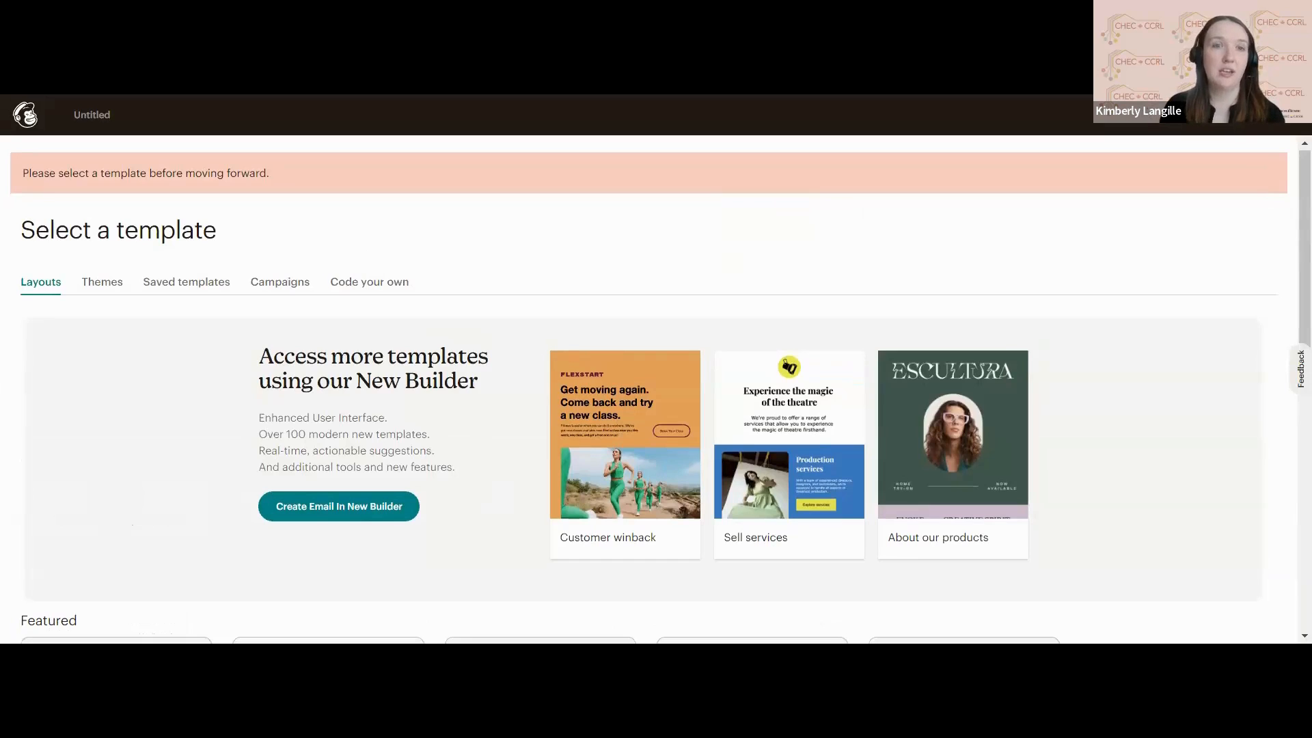
{"action": "scroll", "coordinate": [656, 390], "scroll_direction": "down", "scroll_amount": 1}
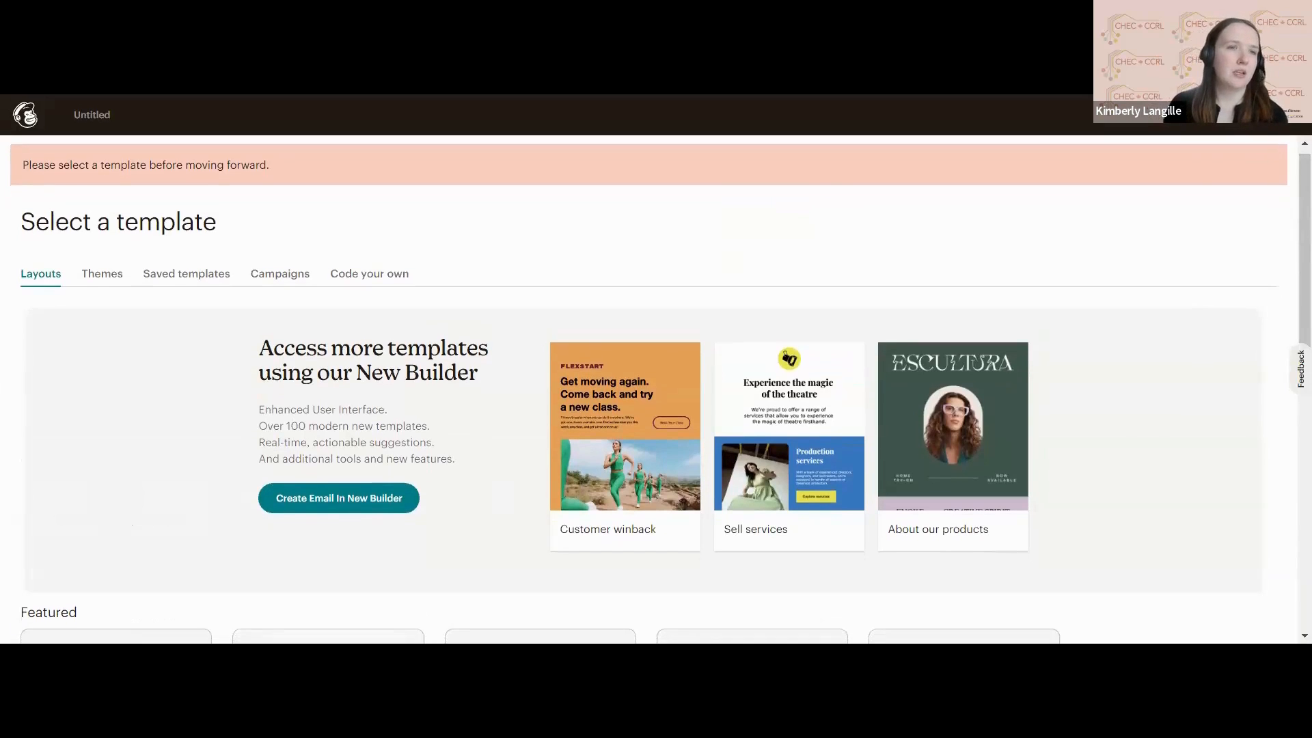
{"action": "scroll", "coordinate": [43, 287], "scroll_direction": "down", "scroll_amount": 1}
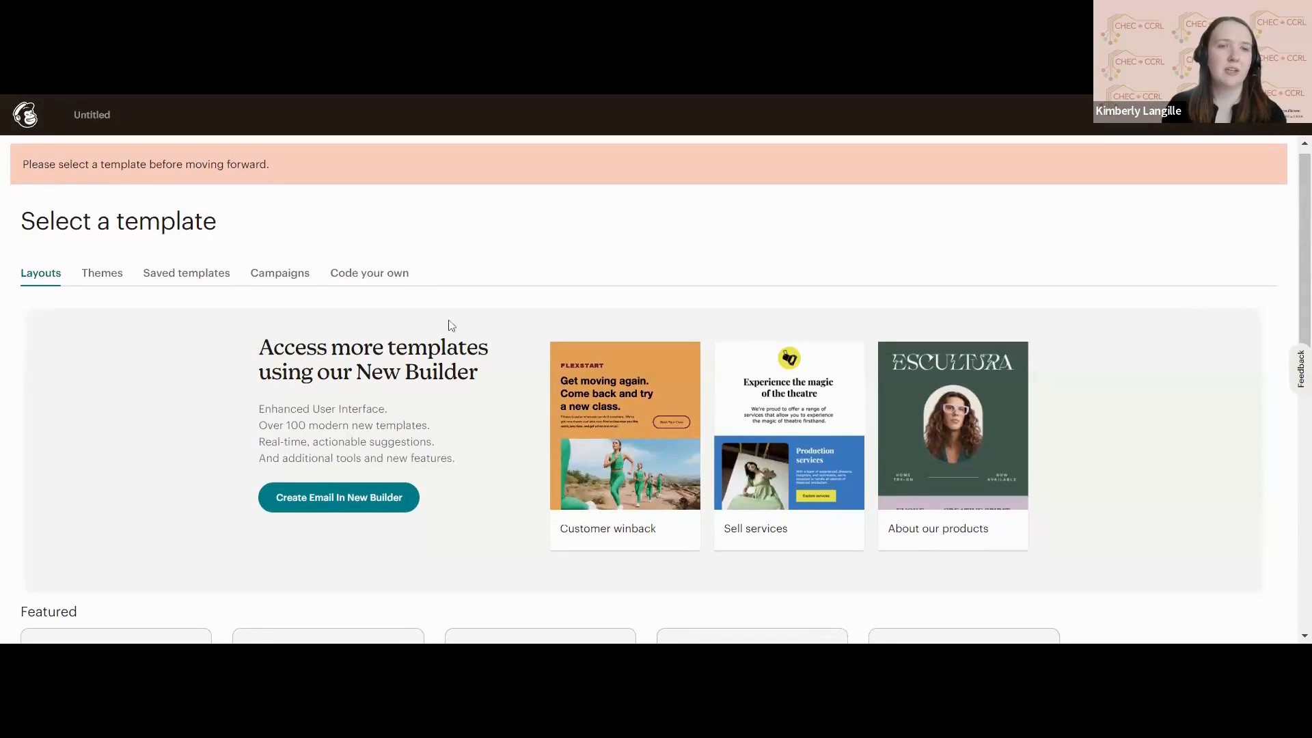
{"action": "scroll", "coordinate": [449, 325], "scroll_direction": "down", "scroll_amount": 6}
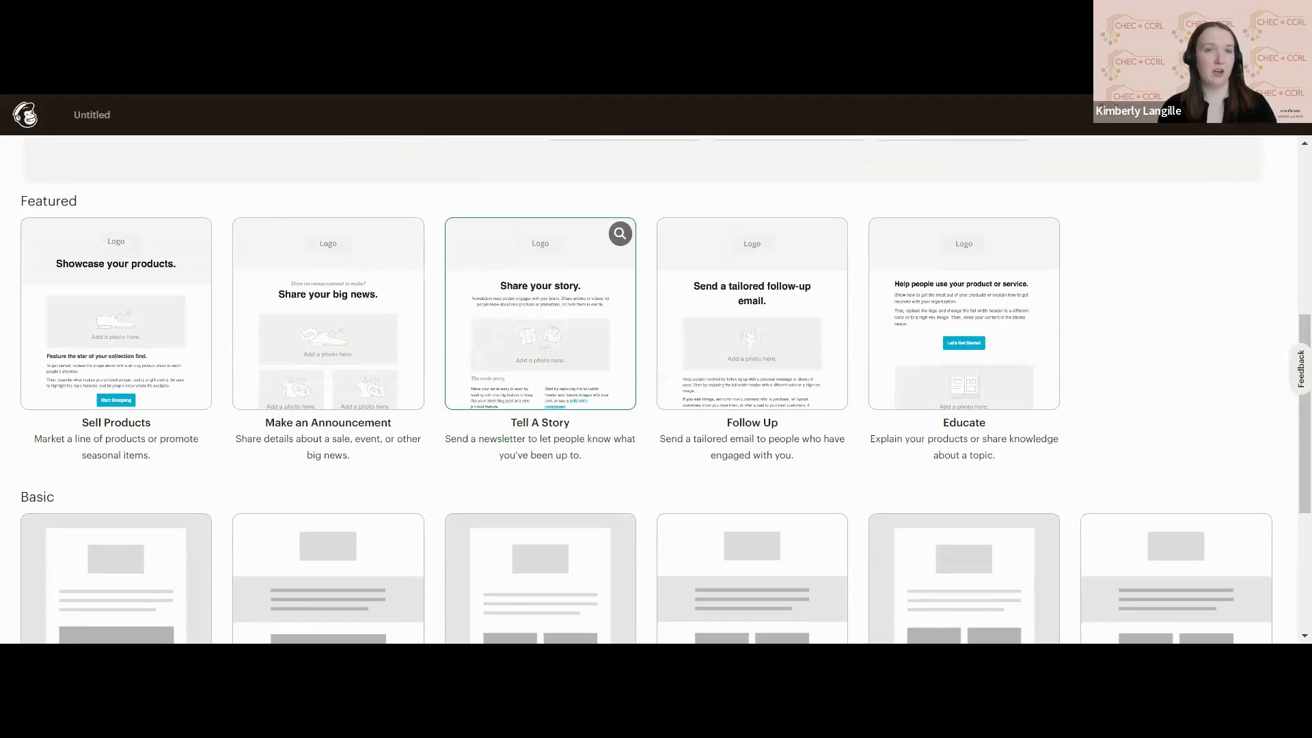
{"action": "scroll", "coordinate": [540, 314], "scroll_direction": "down", "scroll_amount": 1}
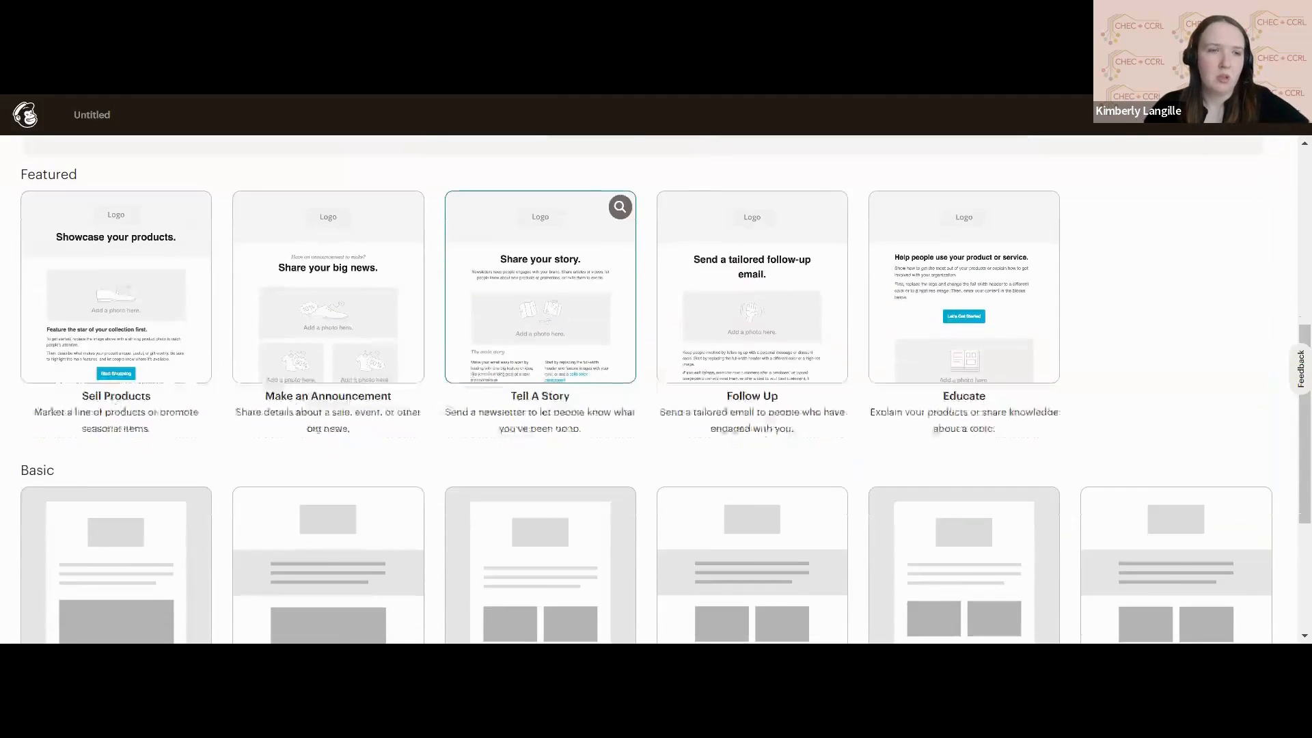
{"action": "scroll", "coordinate": [540, 321], "scroll_direction": "up", "scroll_amount": 2}
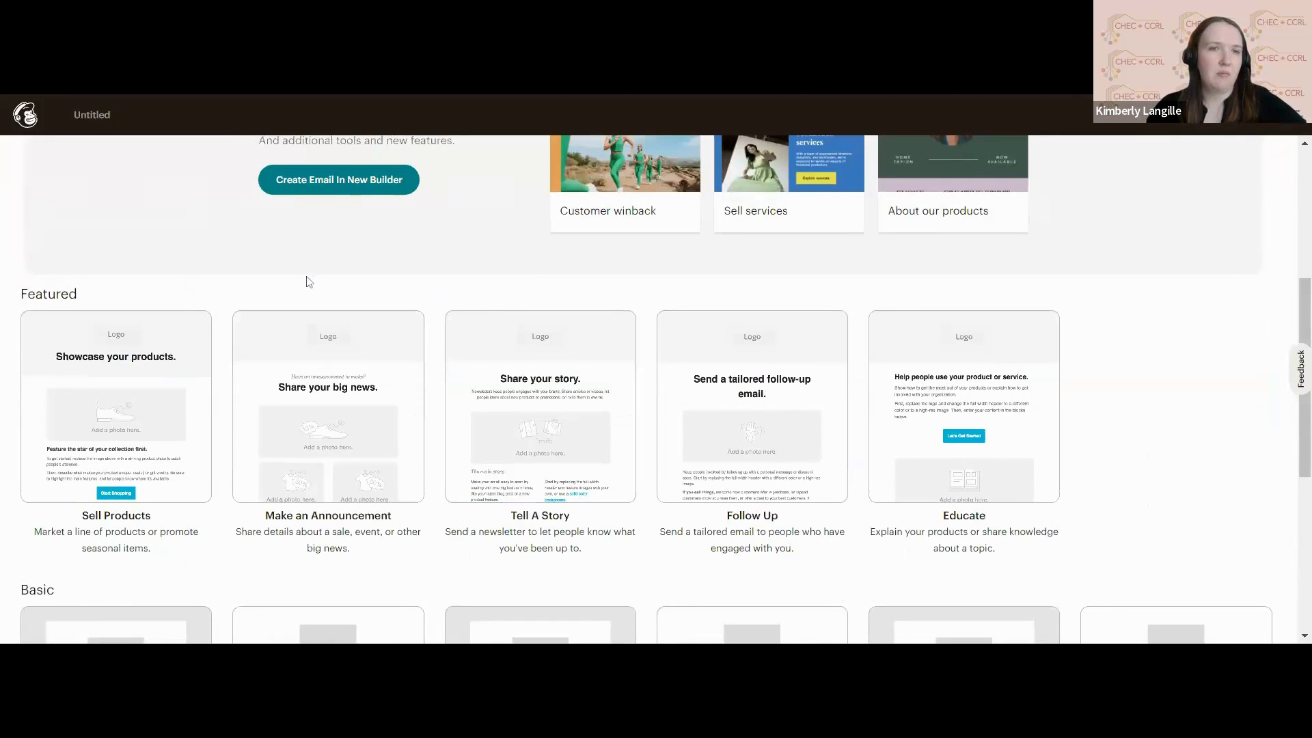
{"action": "scroll", "coordinate": [306, 281], "scroll_direction": "up", "scroll_amount": 2}
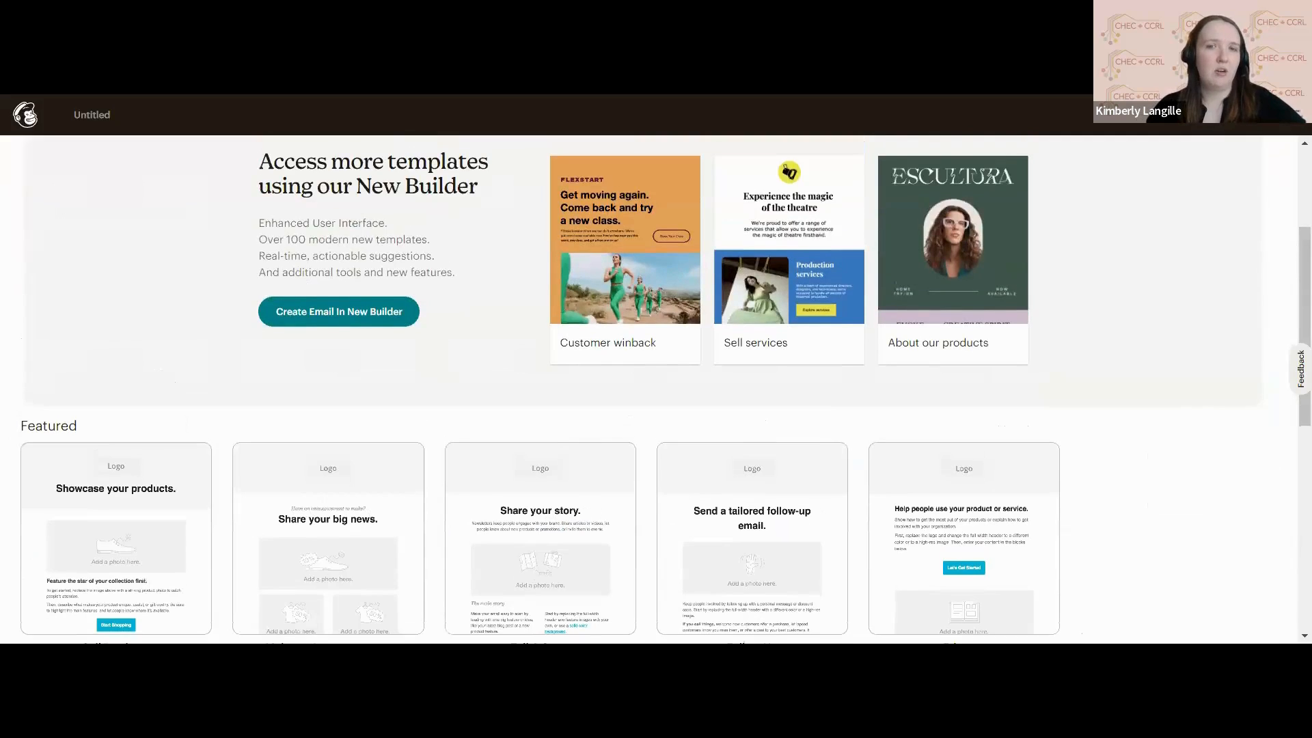
{"action": "scroll", "coordinate": [656, 389], "scroll_direction": "down", "scroll_amount": 2}
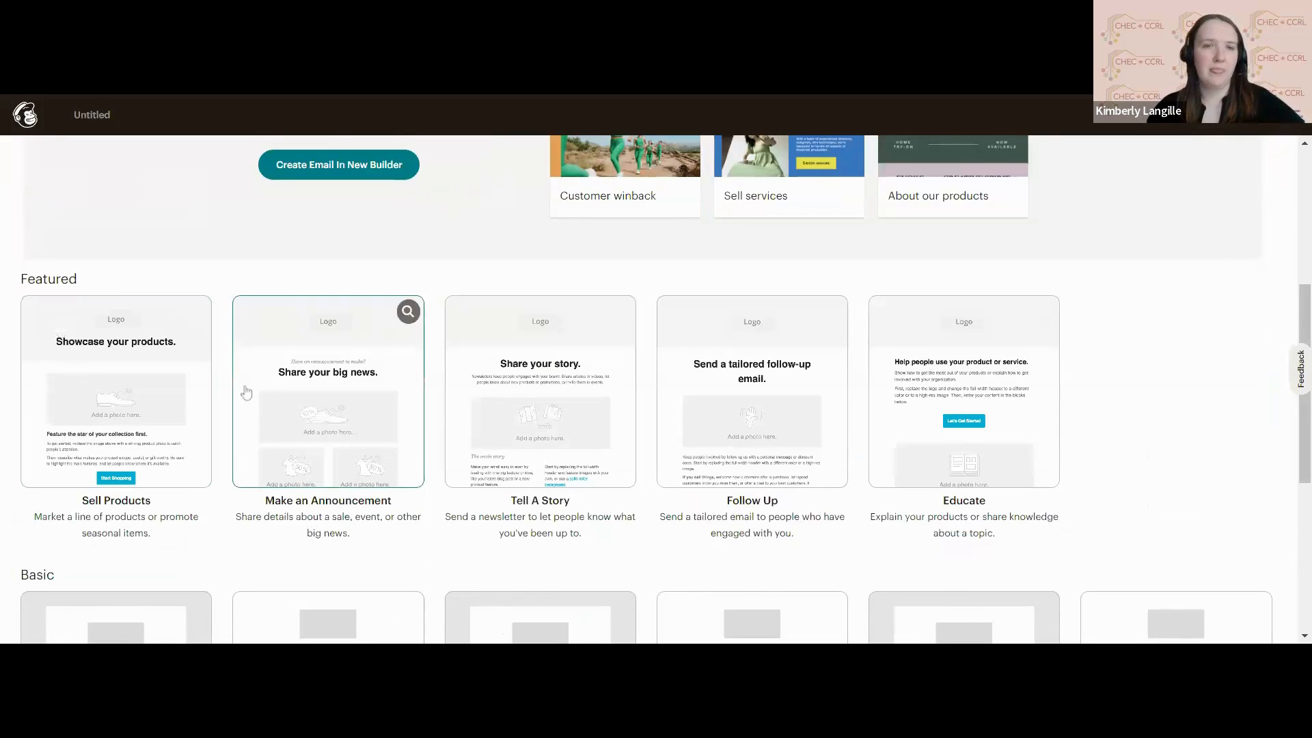
{"action": "scroll", "coordinate": [339, 386], "scroll_direction": "down", "scroll_amount": 3}
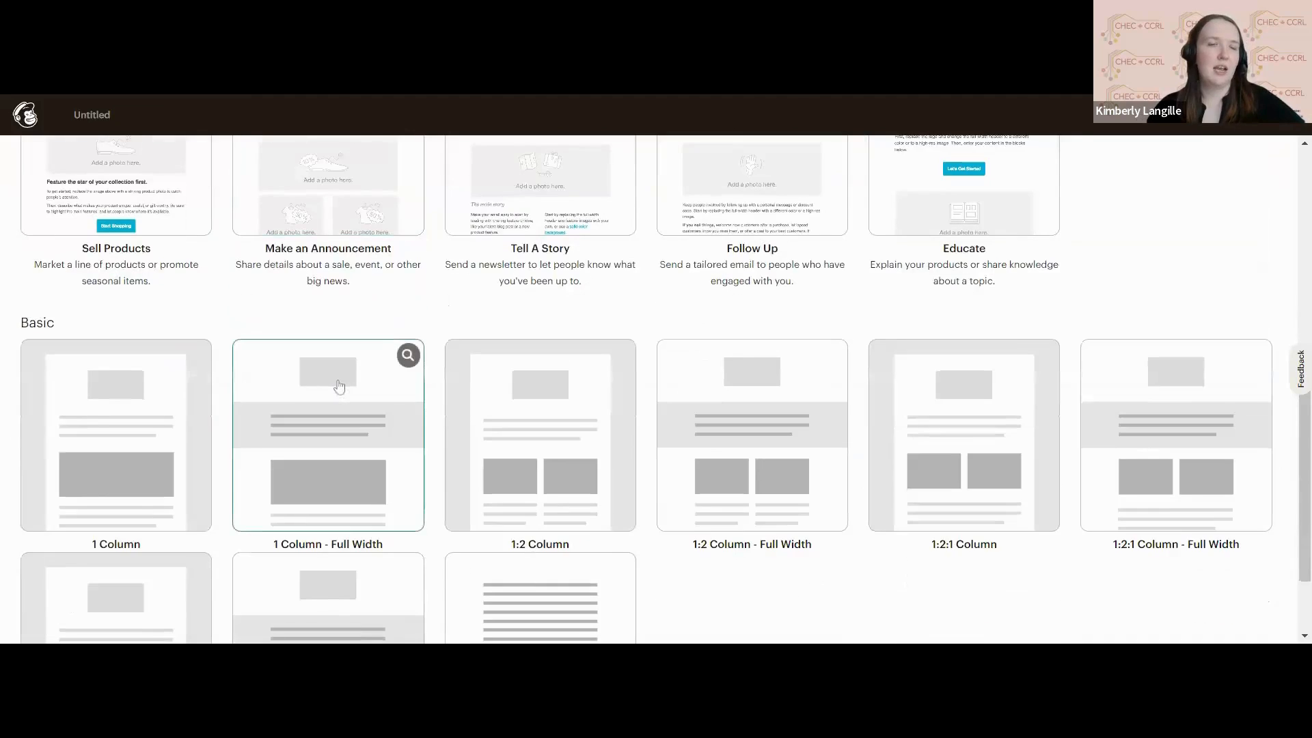
{"action": "scroll", "coordinate": [339, 386], "scroll_direction": "down", "scroll_amount": 1}
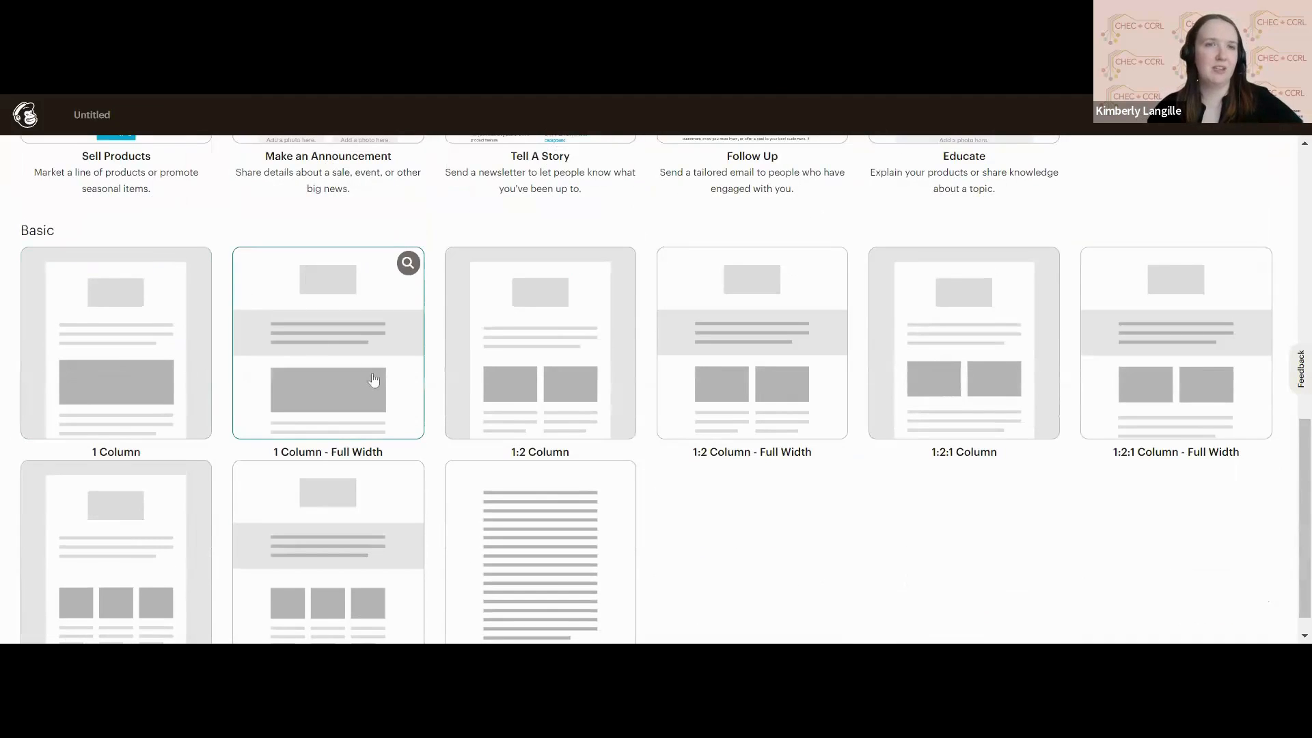
{"action": "scroll", "coordinate": [373, 380], "scroll_direction": "up", "scroll_amount": 3}
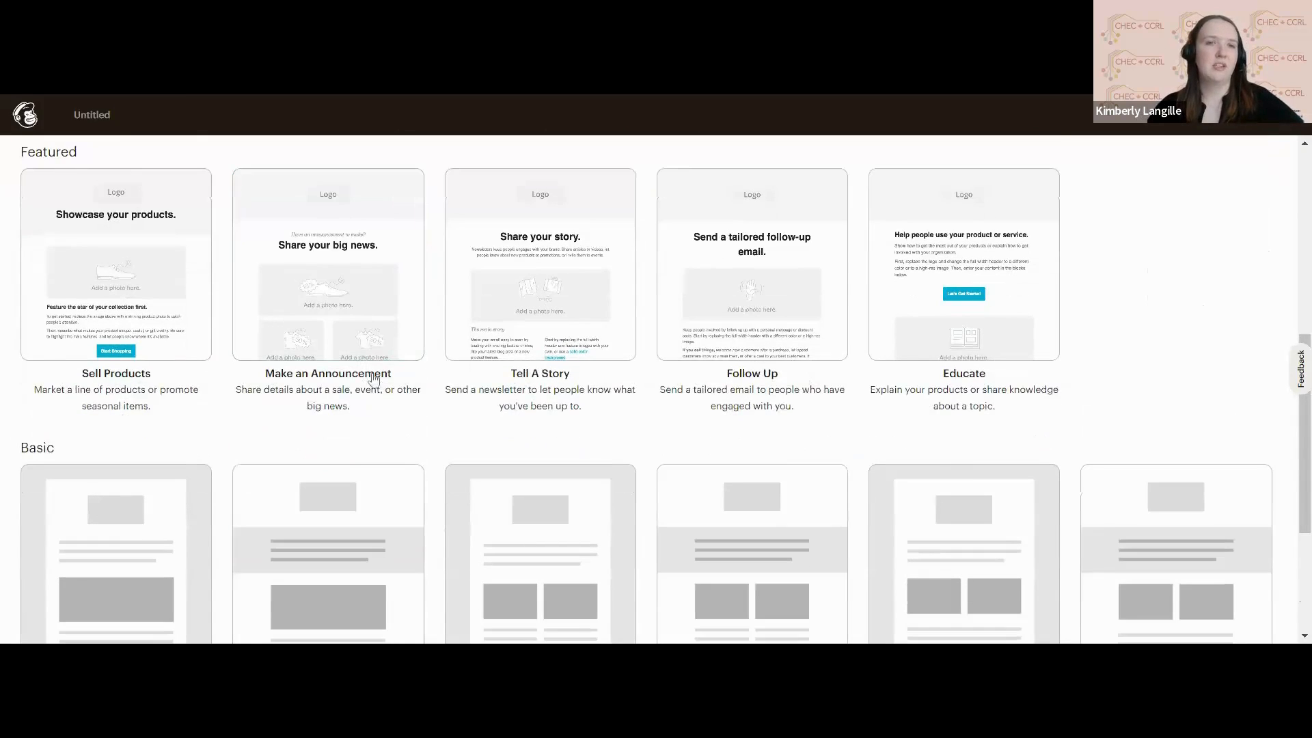
Choose the basic 1 Column layout as the email's template.
{"action": "scroll", "coordinate": [373, 379], "scroll_direction": "down", "scroll_amount": 1}
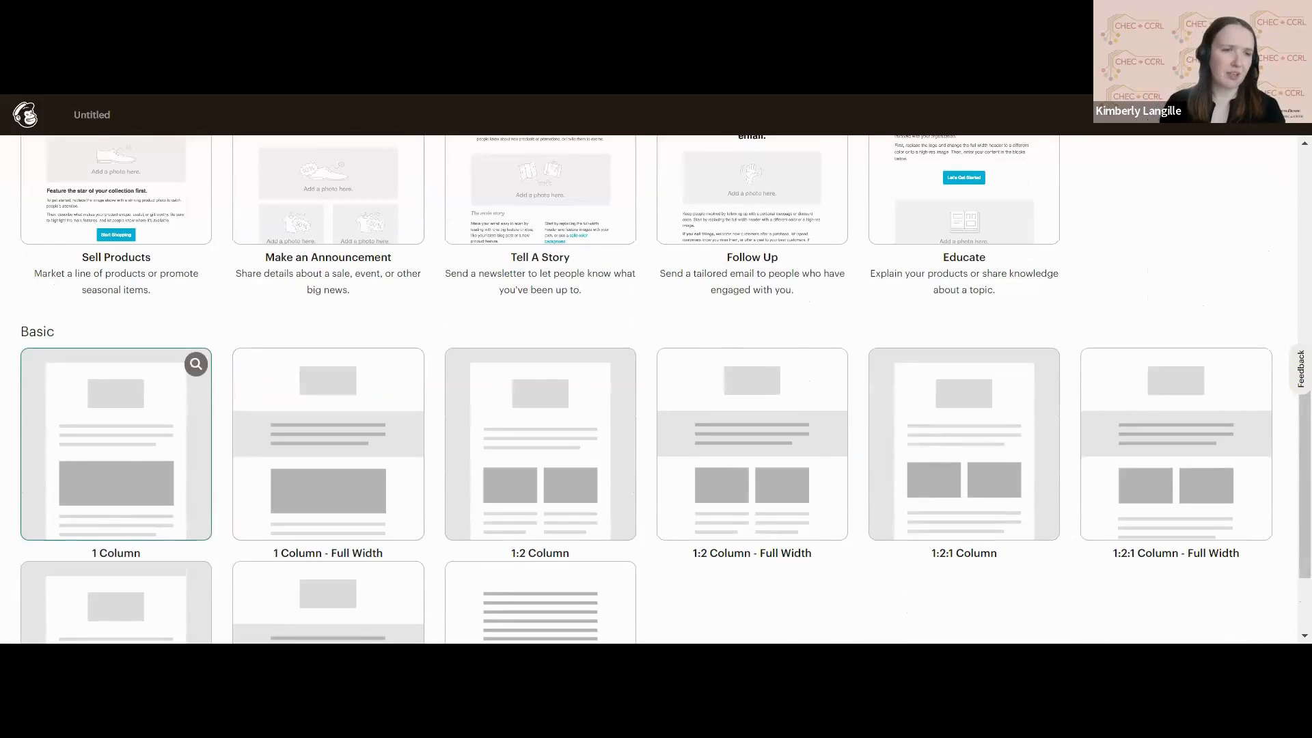
{"action": "scroll", "coordinate": [659, 389], "scroll_direction": "down", "scroll_amount": 1}
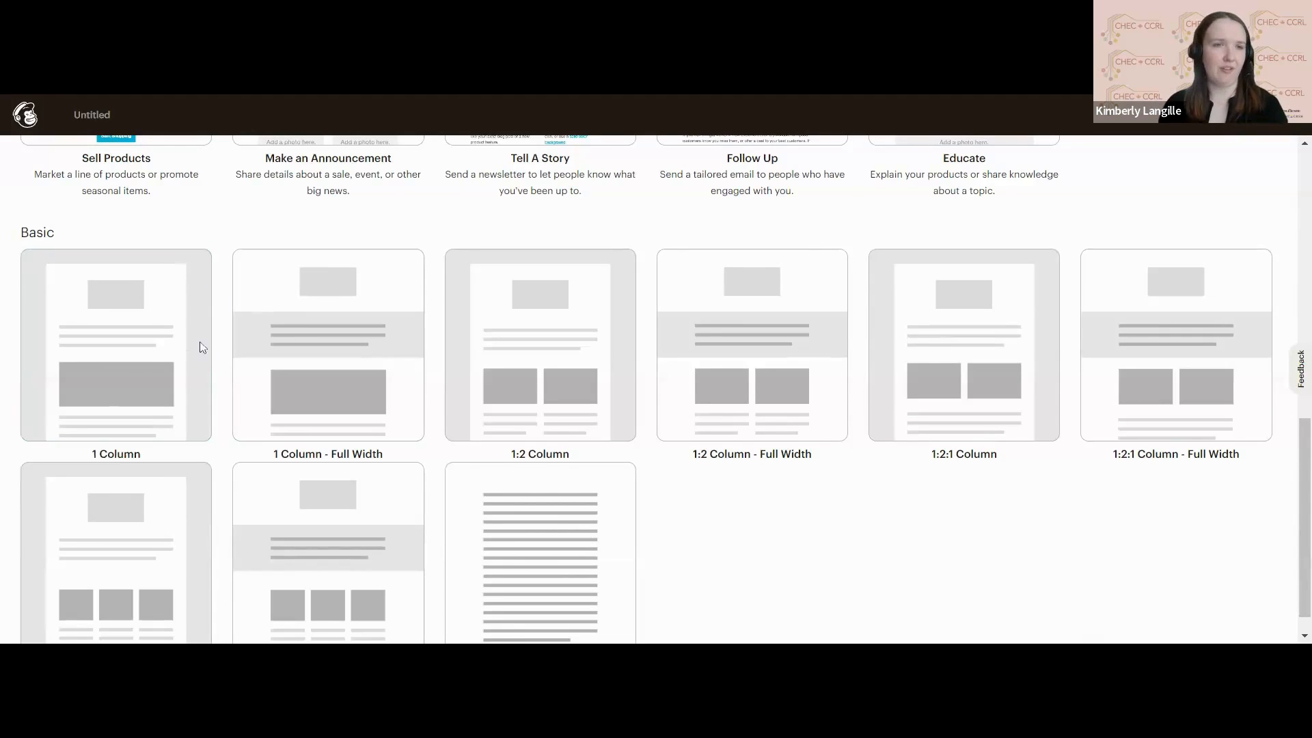
{"action": "left_click", "coordinate": [179, 302]}
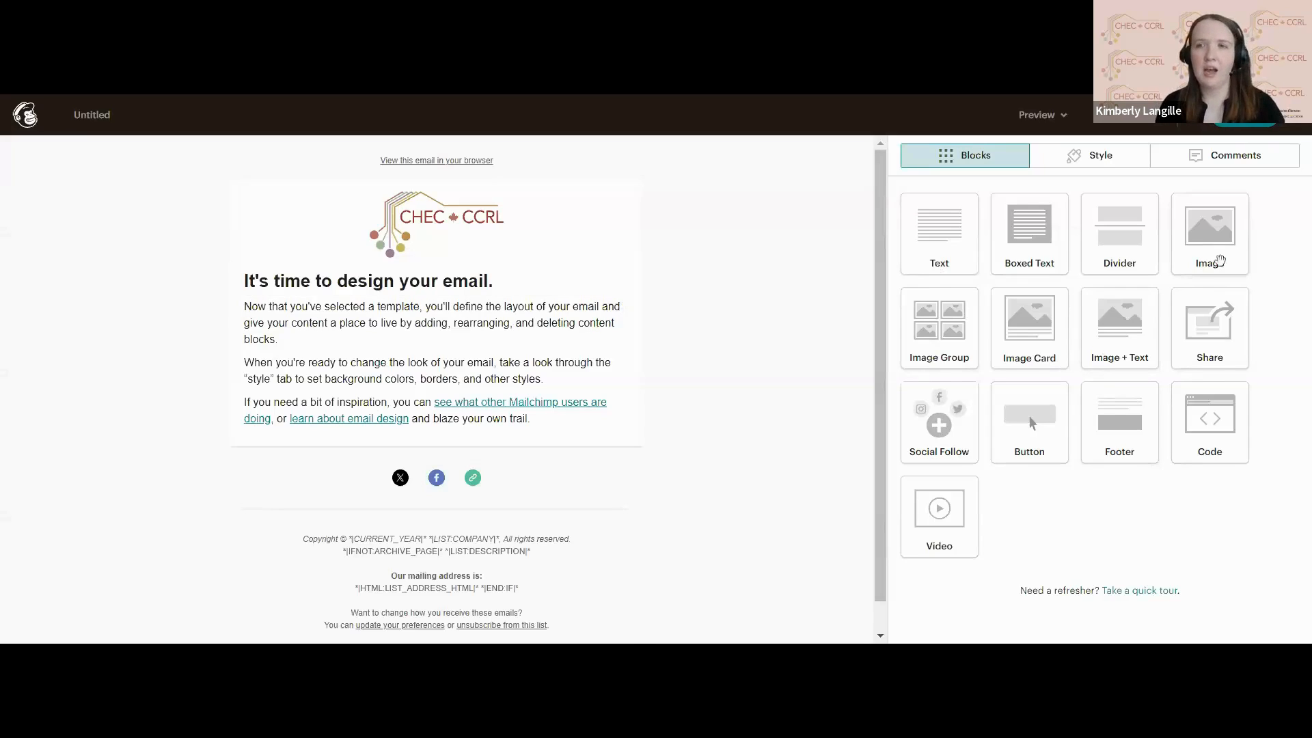
Add an Image block to the email between the CHEC CCRL logo and the introductory heading.
{"action": "left_click_drag", "start_coordinate": [1220, 261], "coordinate": [544, 273]}
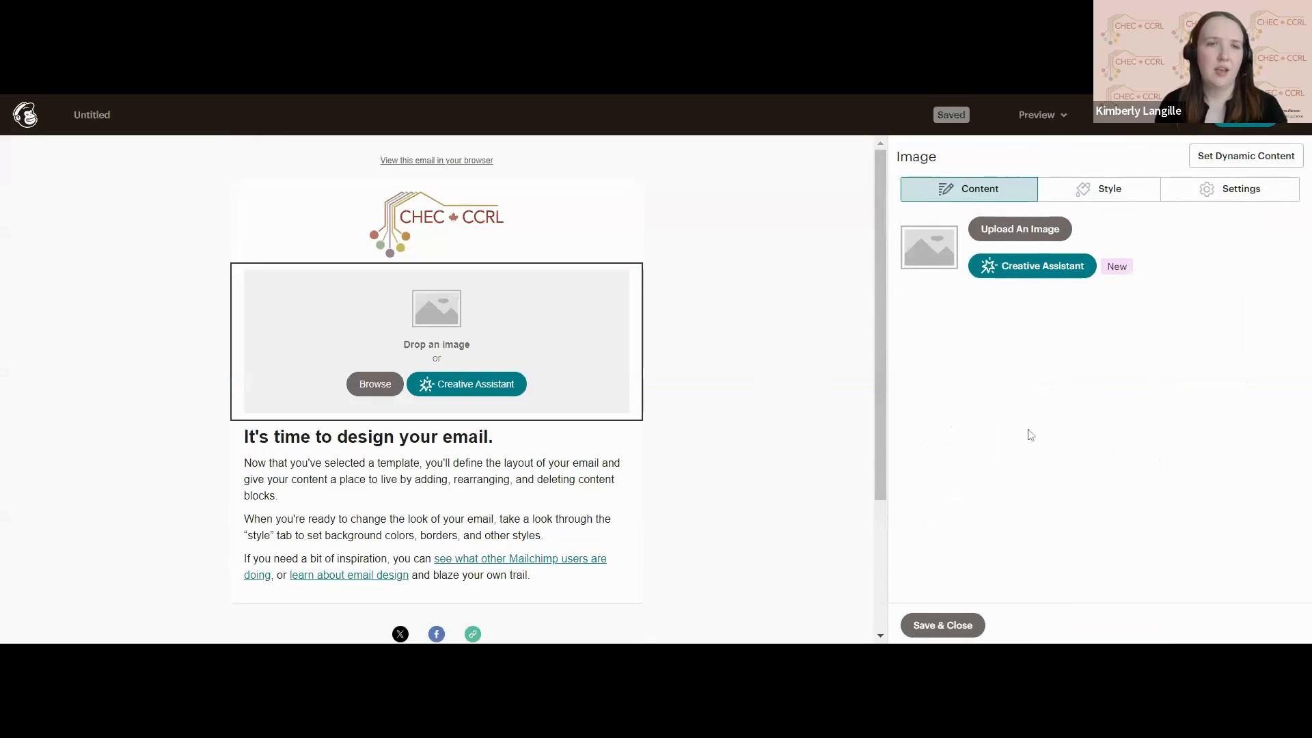
{"action": "scroll", "coordinate": [775, 405], "scroll_direction": "down", "scroll_amount": 1}
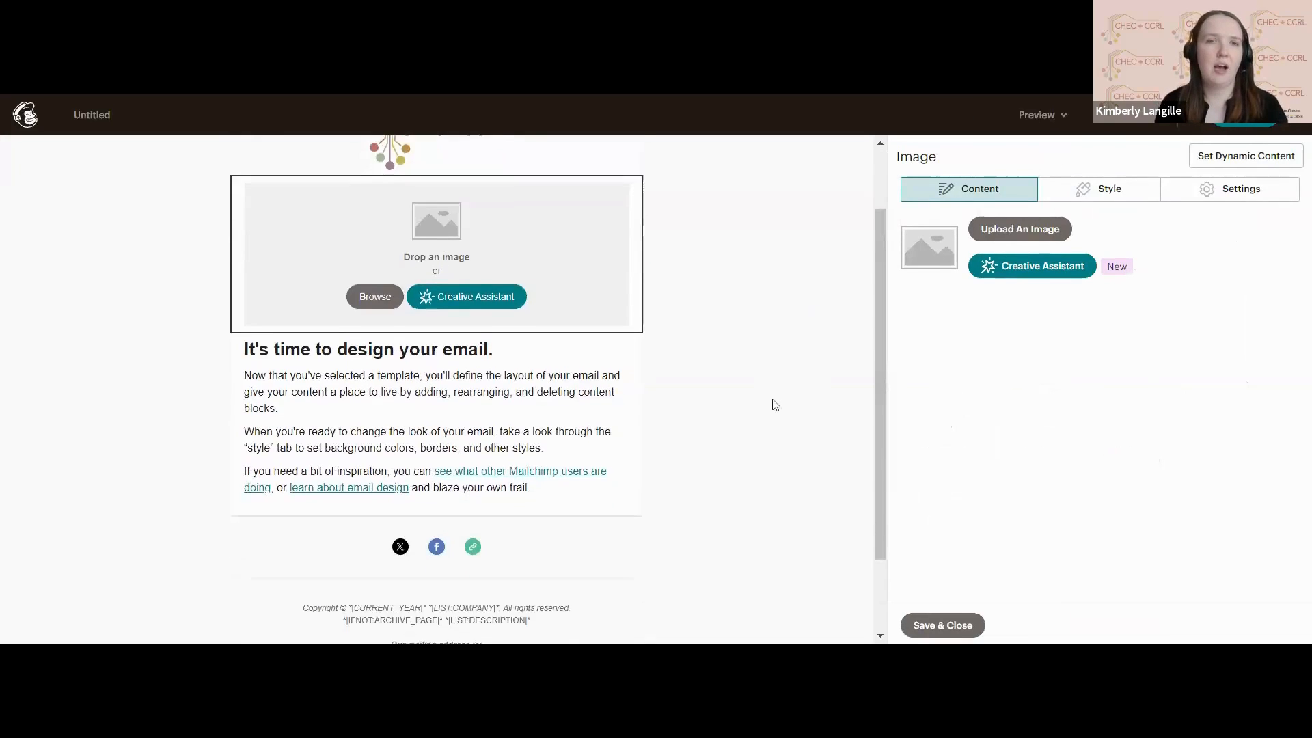
{"action": "scroll", "coordinate": [772, 403], "scroll_direction": "up", "scroll_amount": 1}
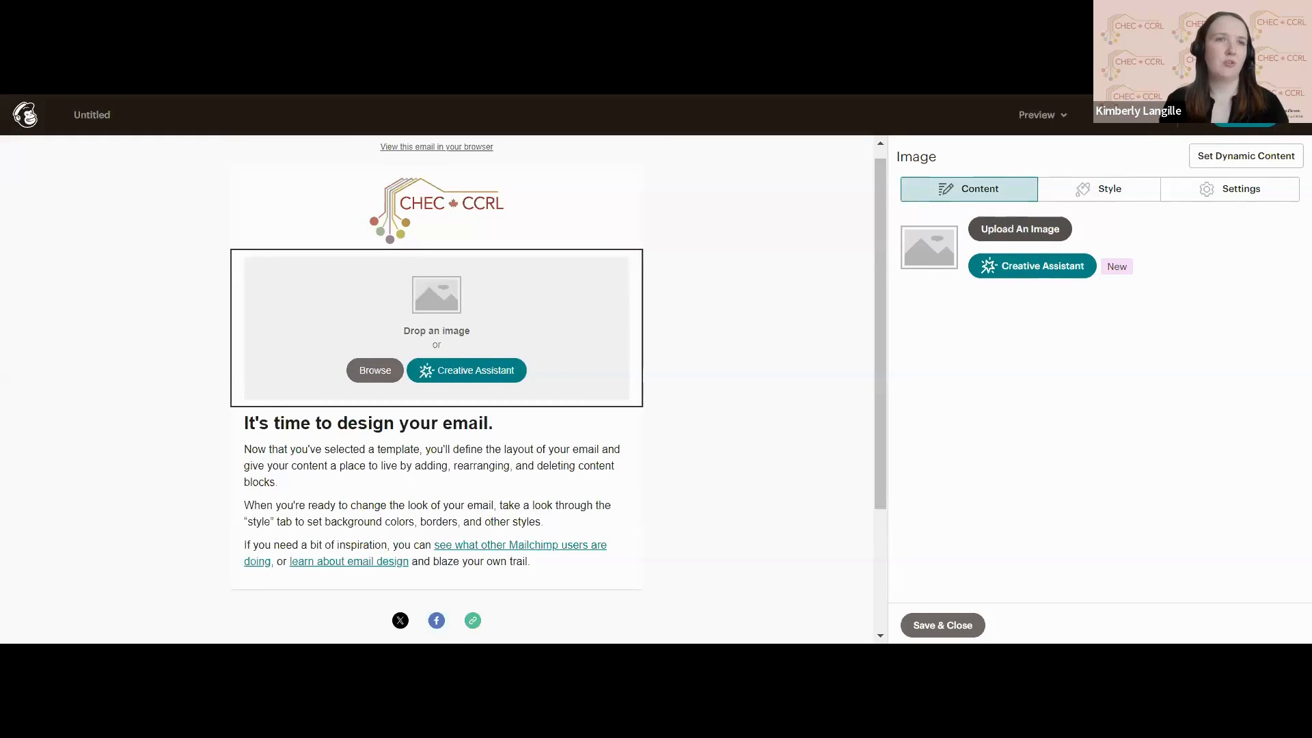
Fill the empty image block with the "Virtual Launch: The Affordable Rental Housing Estimator" banner from the content studio.
{"action": "left_click", "coordinate": [1005, 236]}
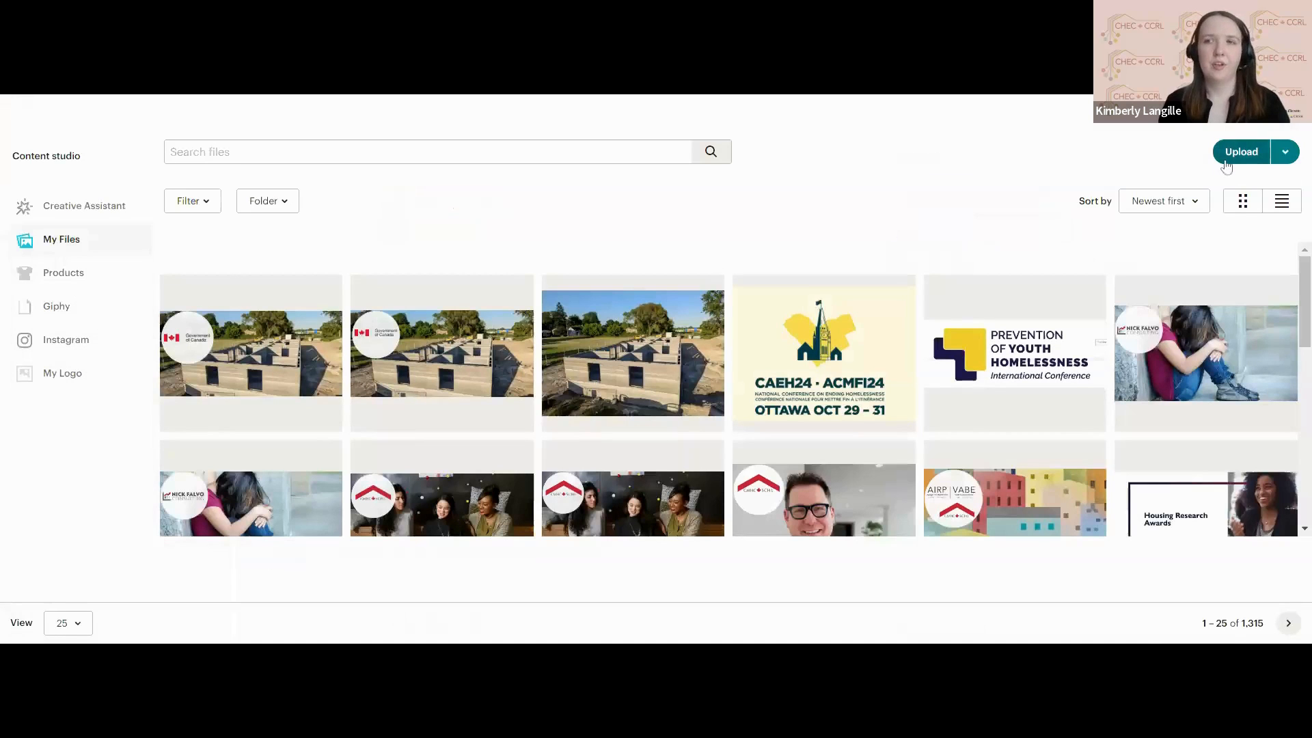
{"action": "left_click", "coordinate": [1299, 128]}
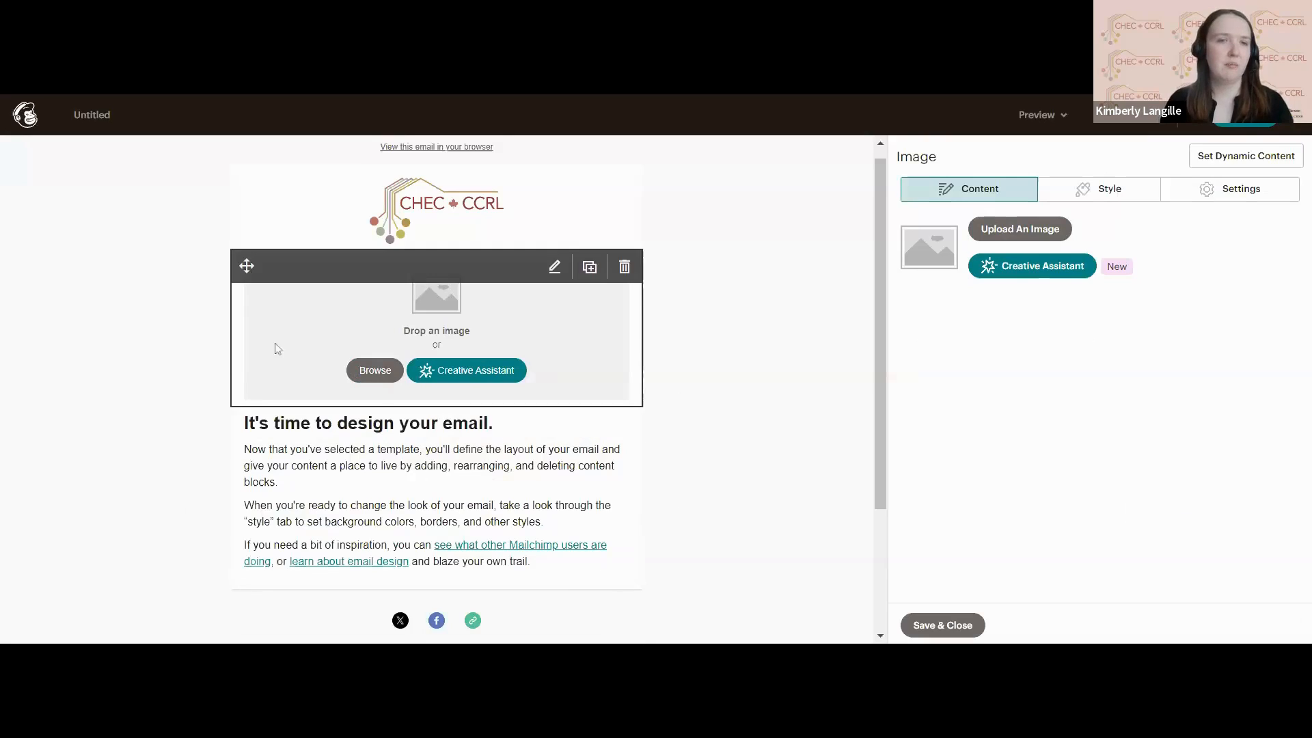
{"action": "left_click", "coordinate": [375, 372]}
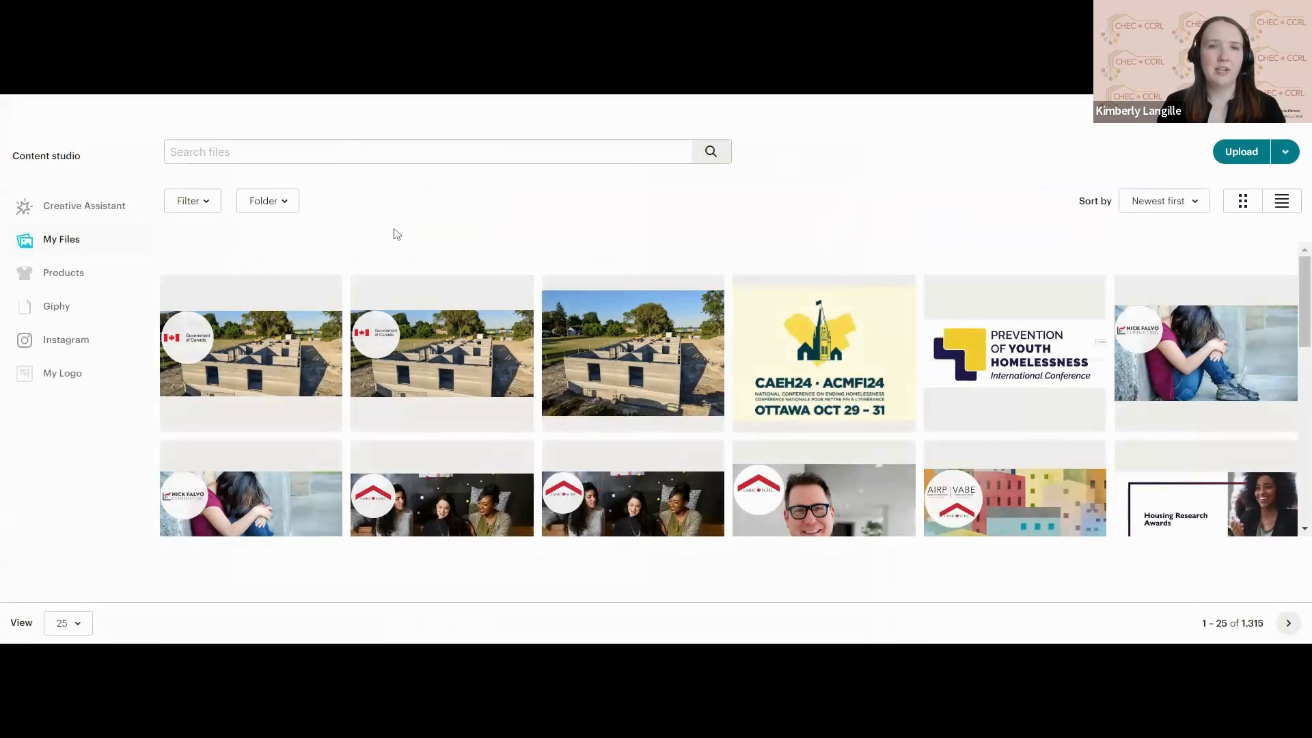
{"action": "scroll", "coordinate": [431, 320], "scroll_direction": "down", "scroll_amount": 1}
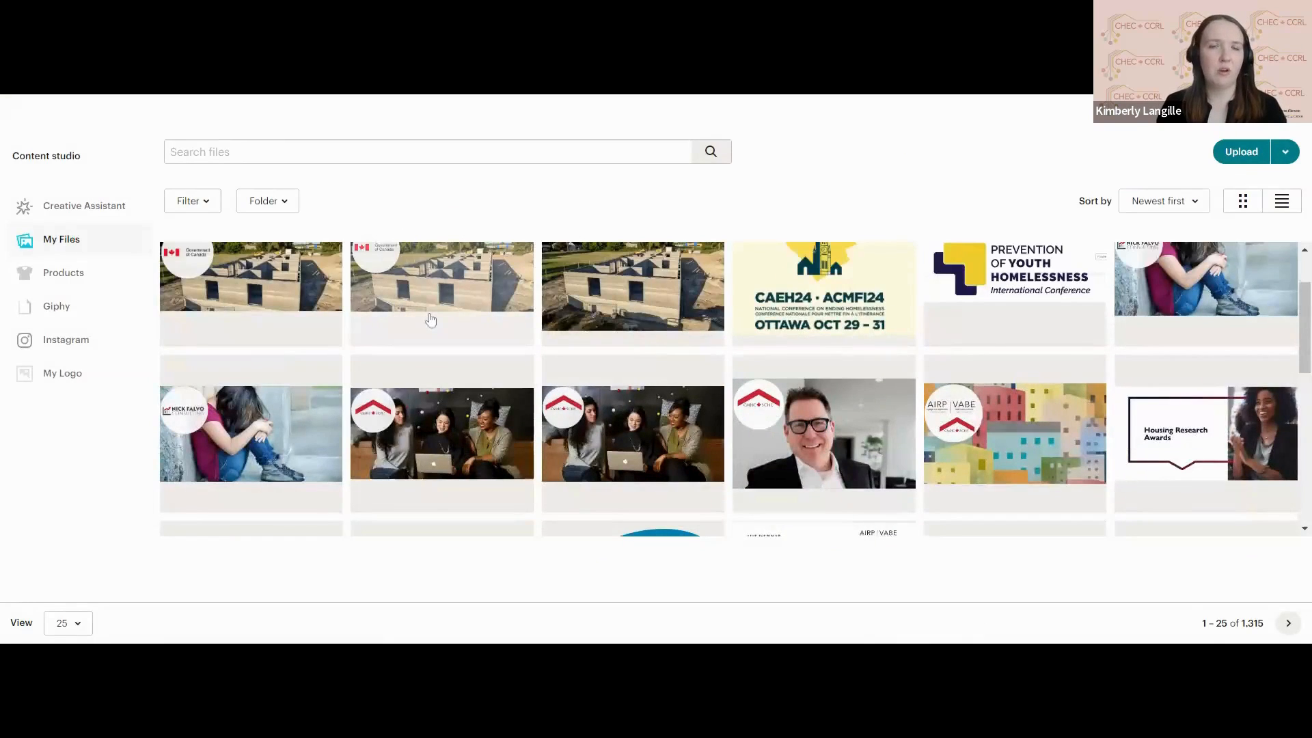
{"action": "scroll", "coordinate": [430, 319], "scroll_direction": "up", "scroll_amount": 1}
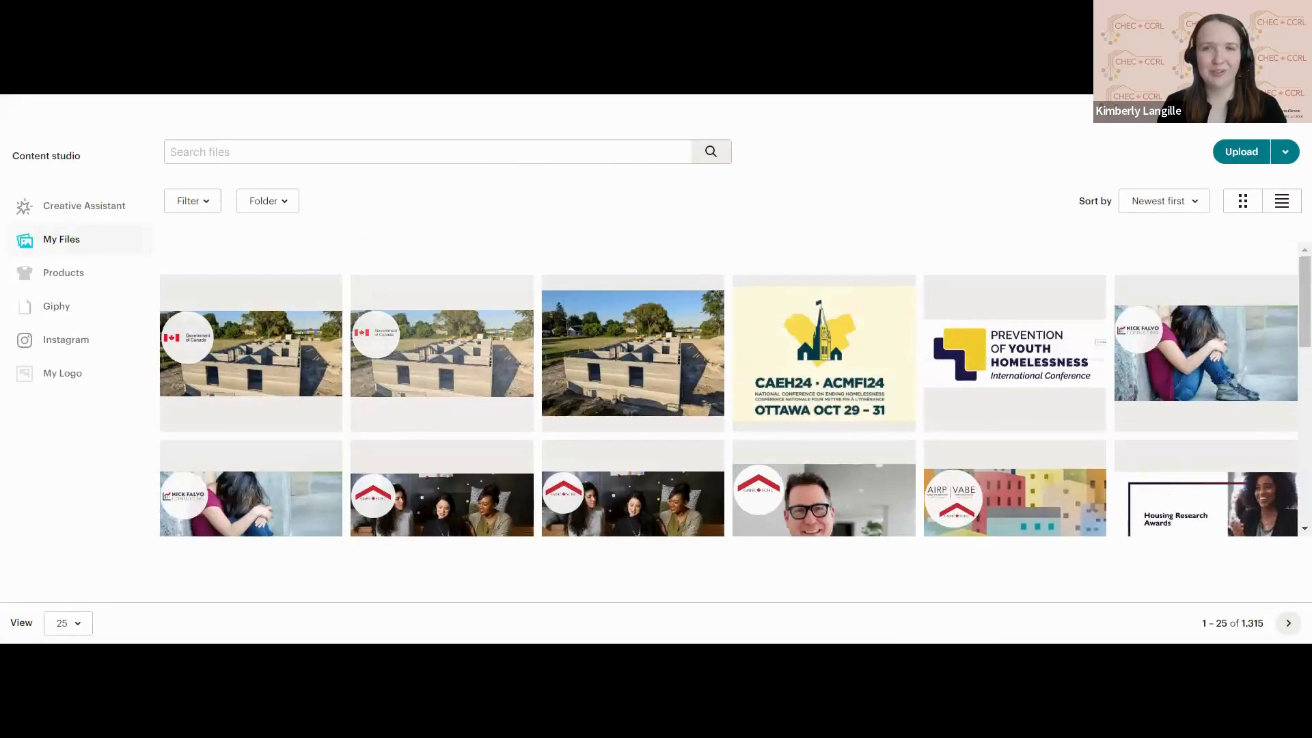
{"action": "scroll", "coordinate": [895, 273], "scroll_direction": "down", "scroll_amount": 1}
{"action": "scroll", "coordinate": [895, 274], "scroll_direction": "up", "scroll_amount": 1}
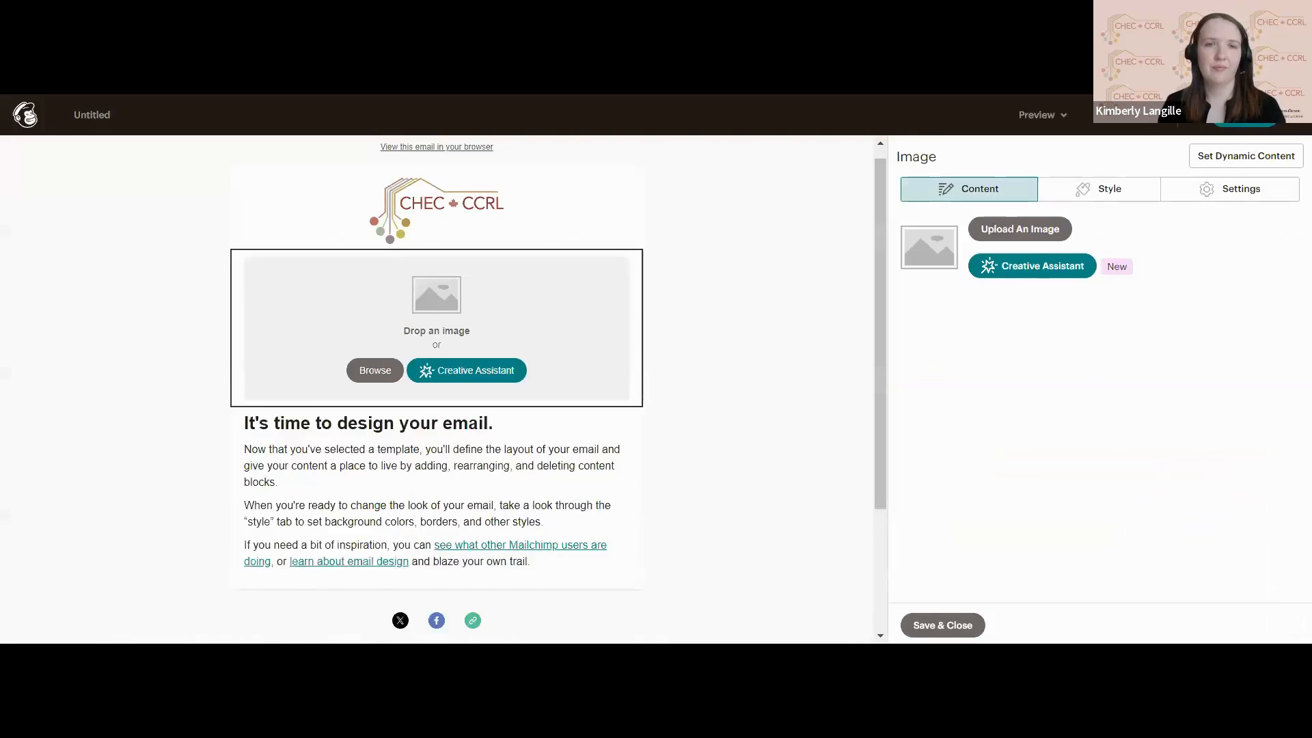
{"action": "scroll", "coordinate": [708, 380], "scroll_direction": "down", "scroll_amount": 2}
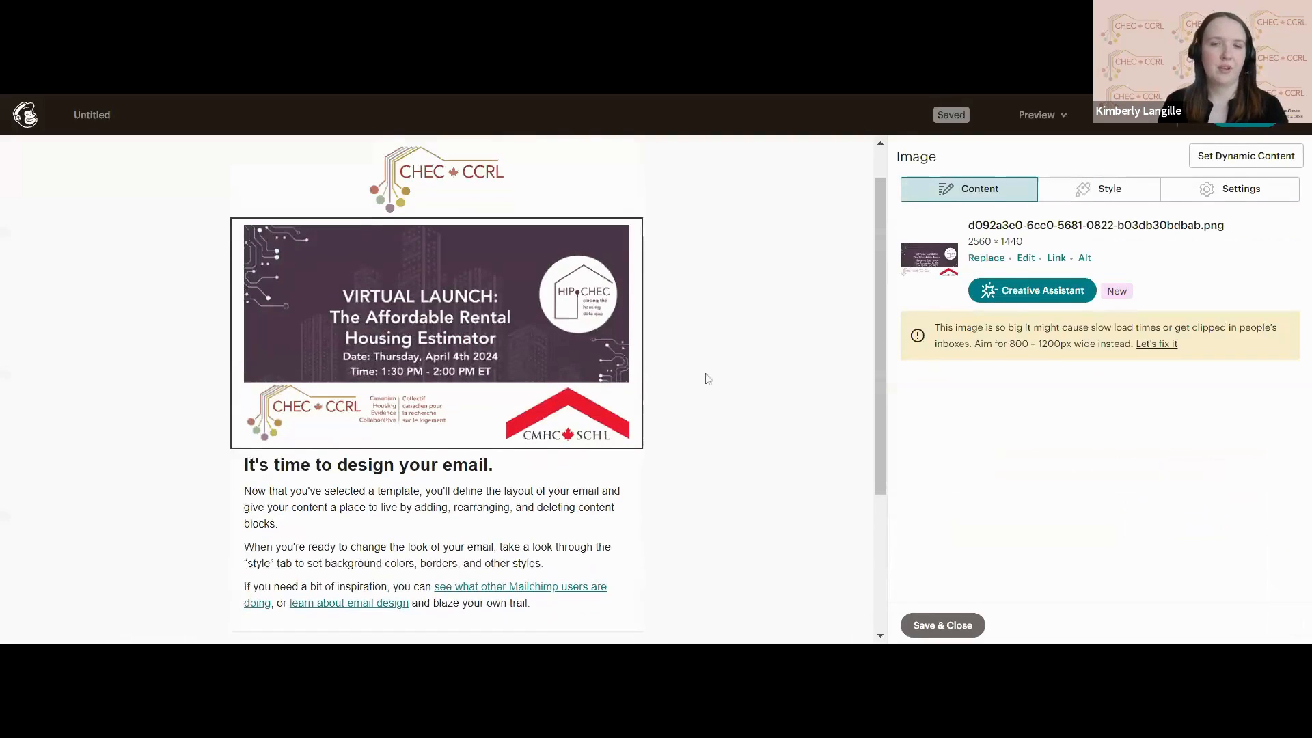
Replace the placeholder text below the banner with the prepared CHEC virtual launch invitation, including event time, registration link and tool link, and save the block.
{"action": "scroll", "coordinate": [436, 389], "scroll_direction": "up", "scroll_amount": 1}
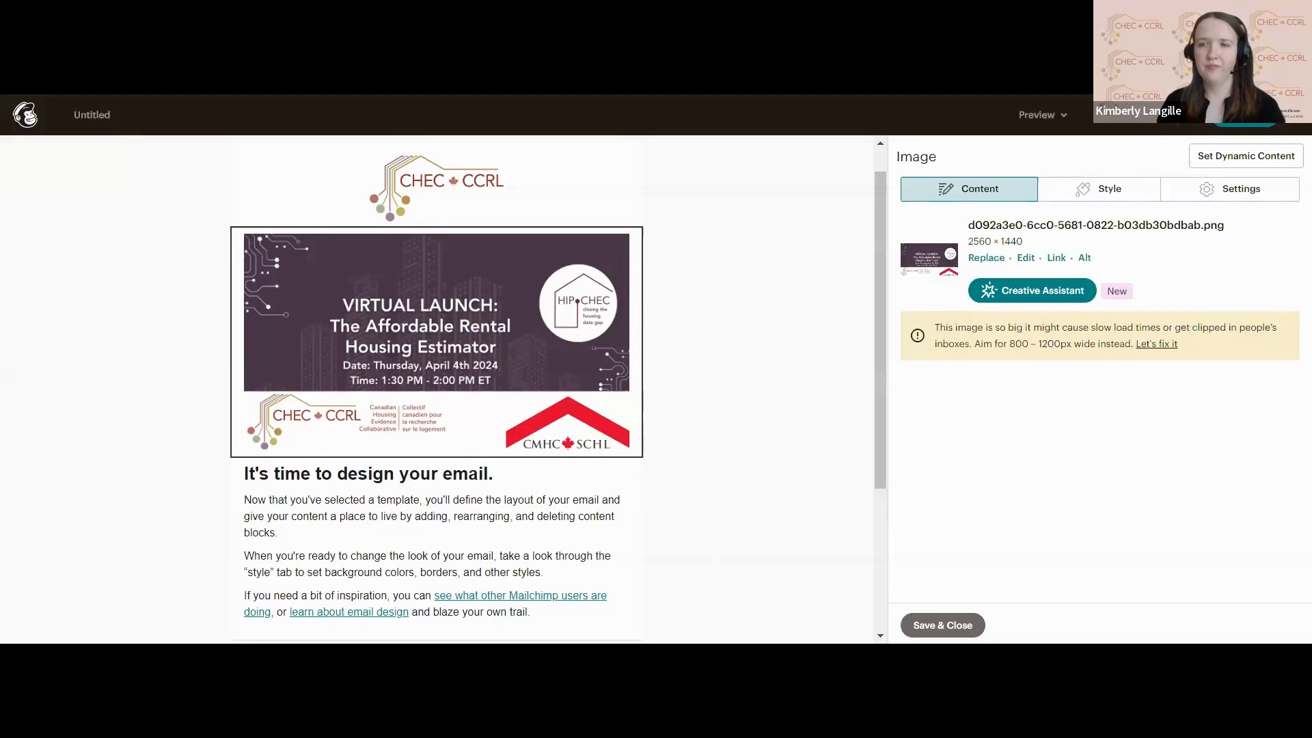
{"action": "scroll", "coordinate": [555, 380], "scroll_direction": "down", "scroll_amount": 2}
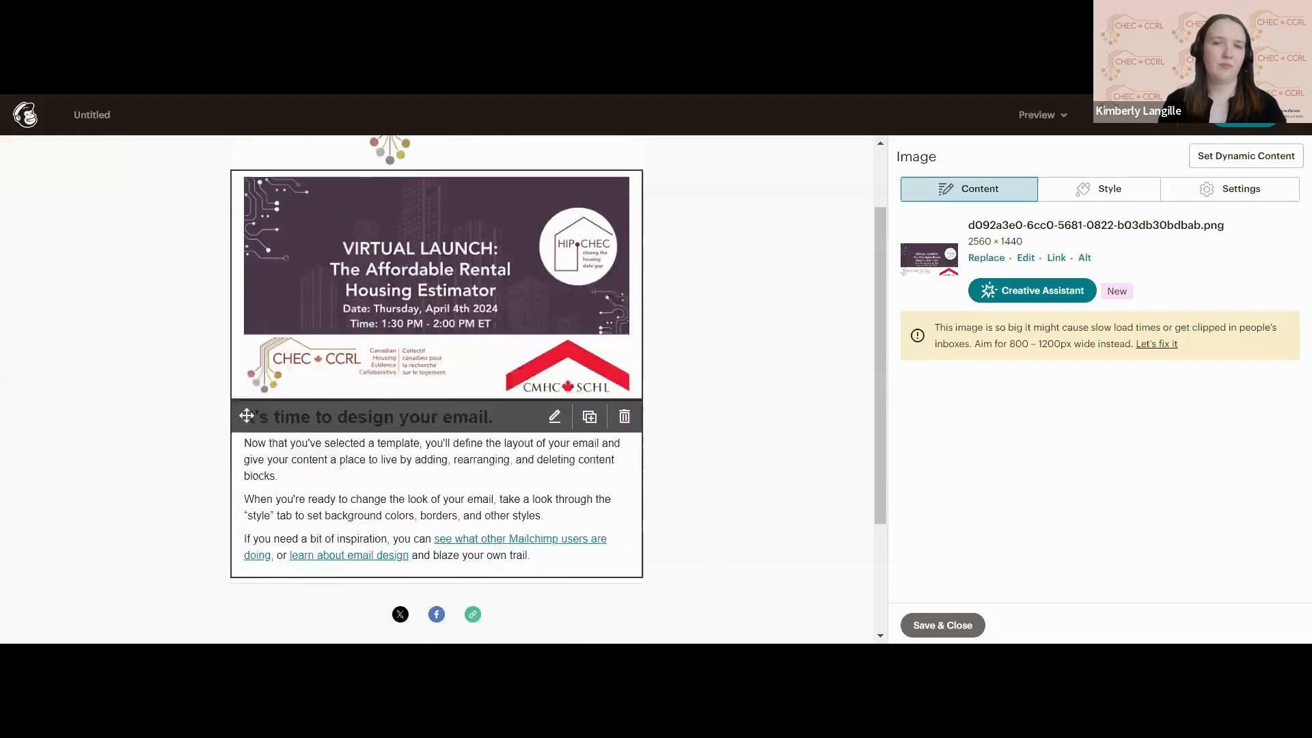
{"action": "left_click", "coordinate": [555, 379]}
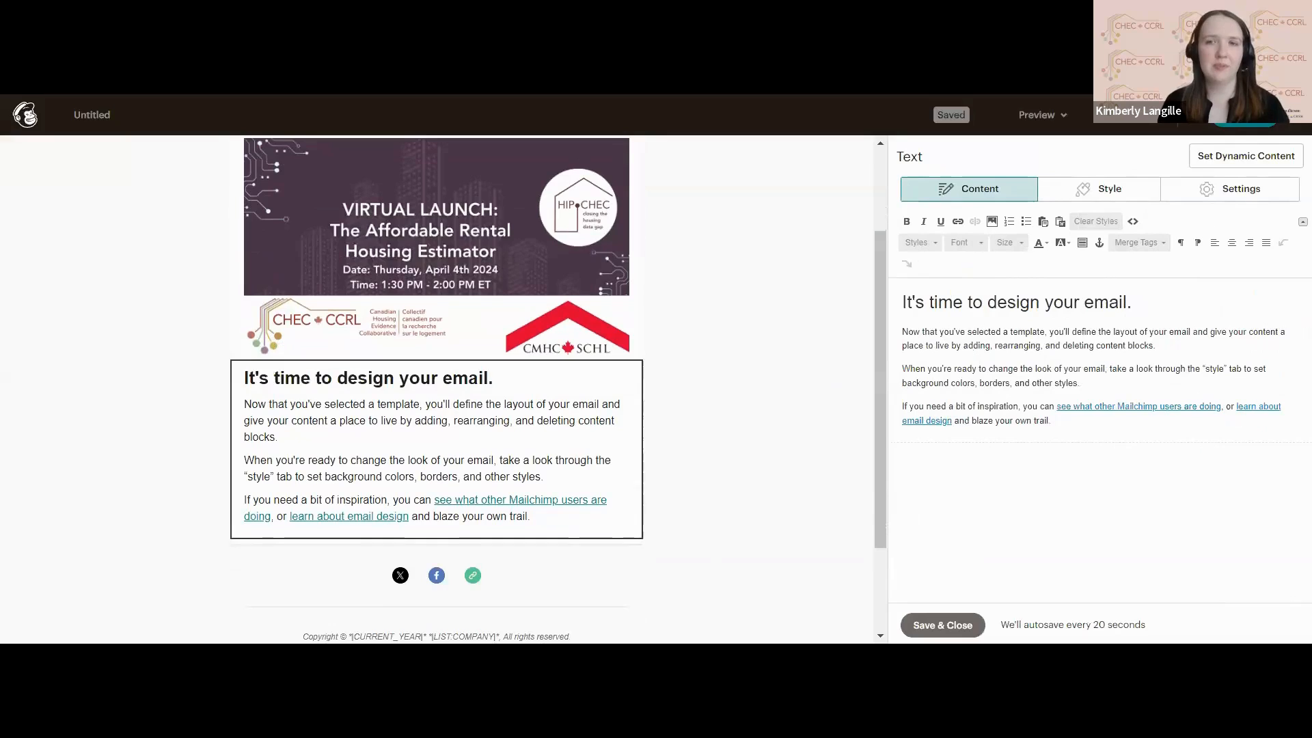
{"action": "key", "text": "ctrl+a"}
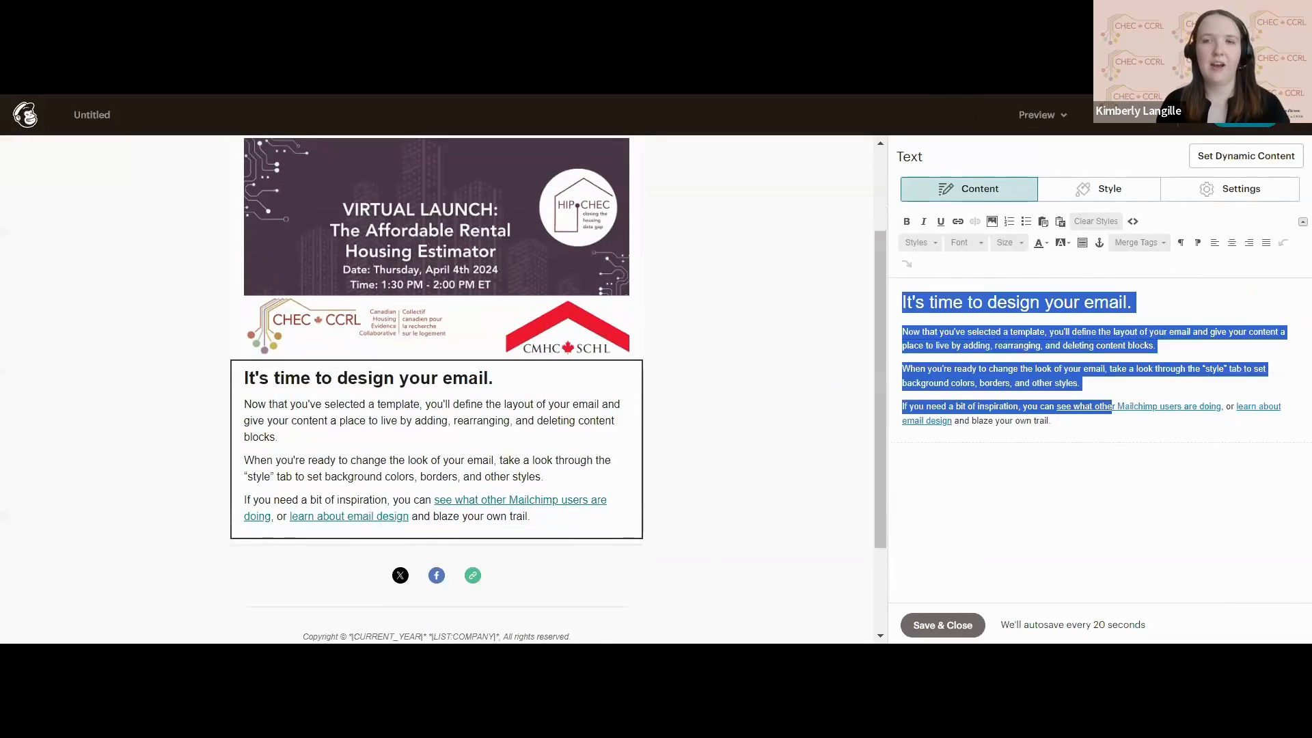
{"action": "key", "text": "BackSpace"}
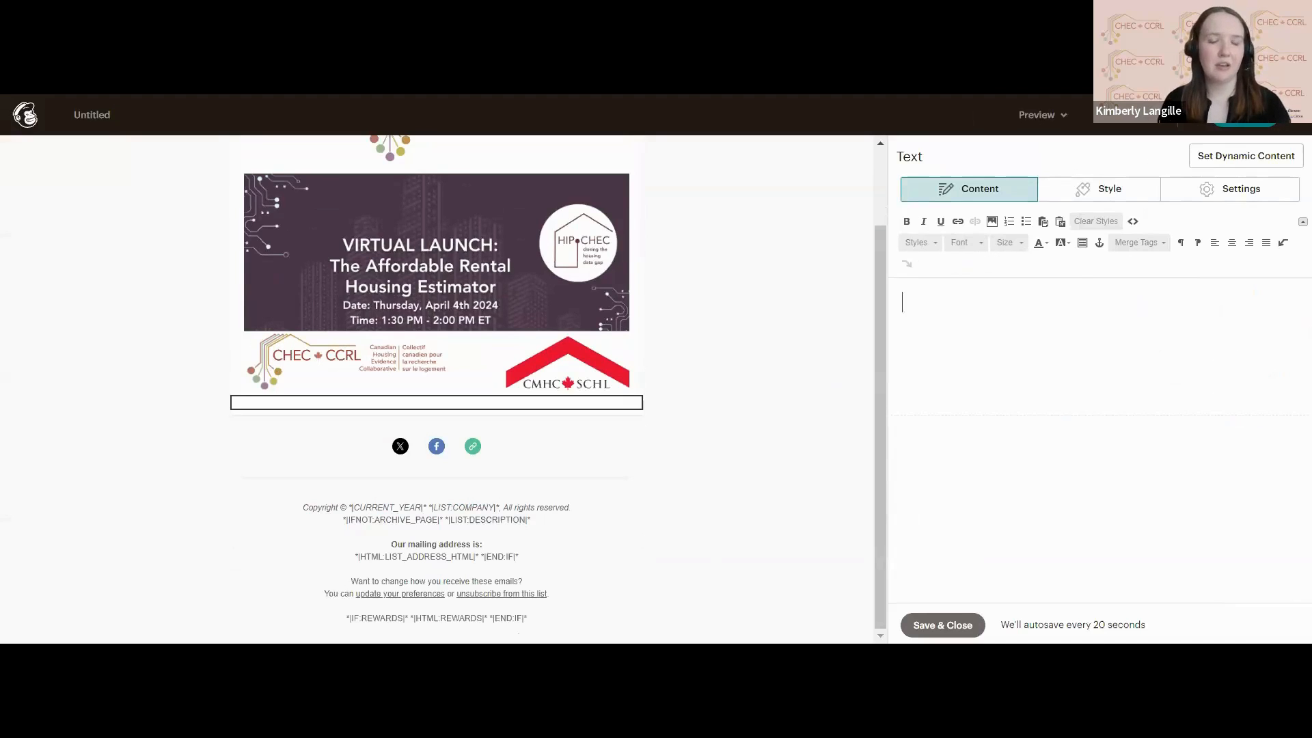
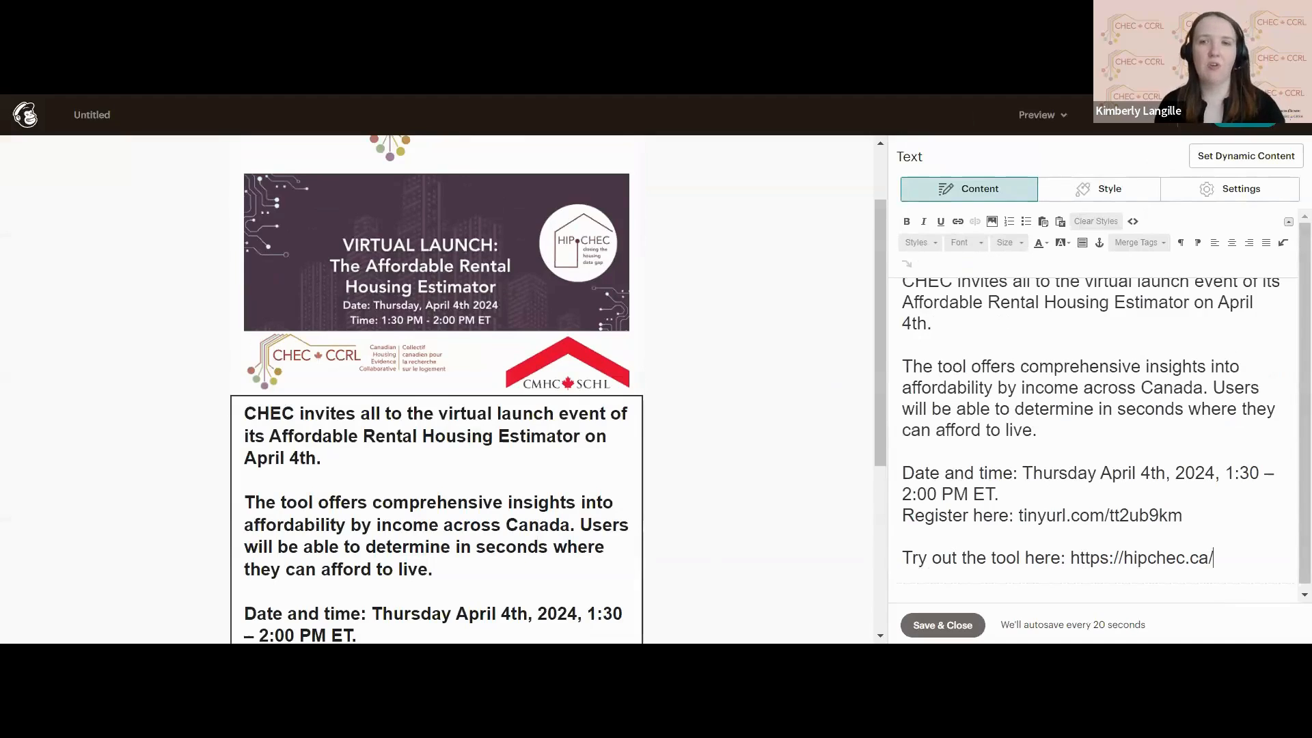
{"action": "left_click_drag", "start_coordinate": [992, 388], "coordinate": [998, 388]}
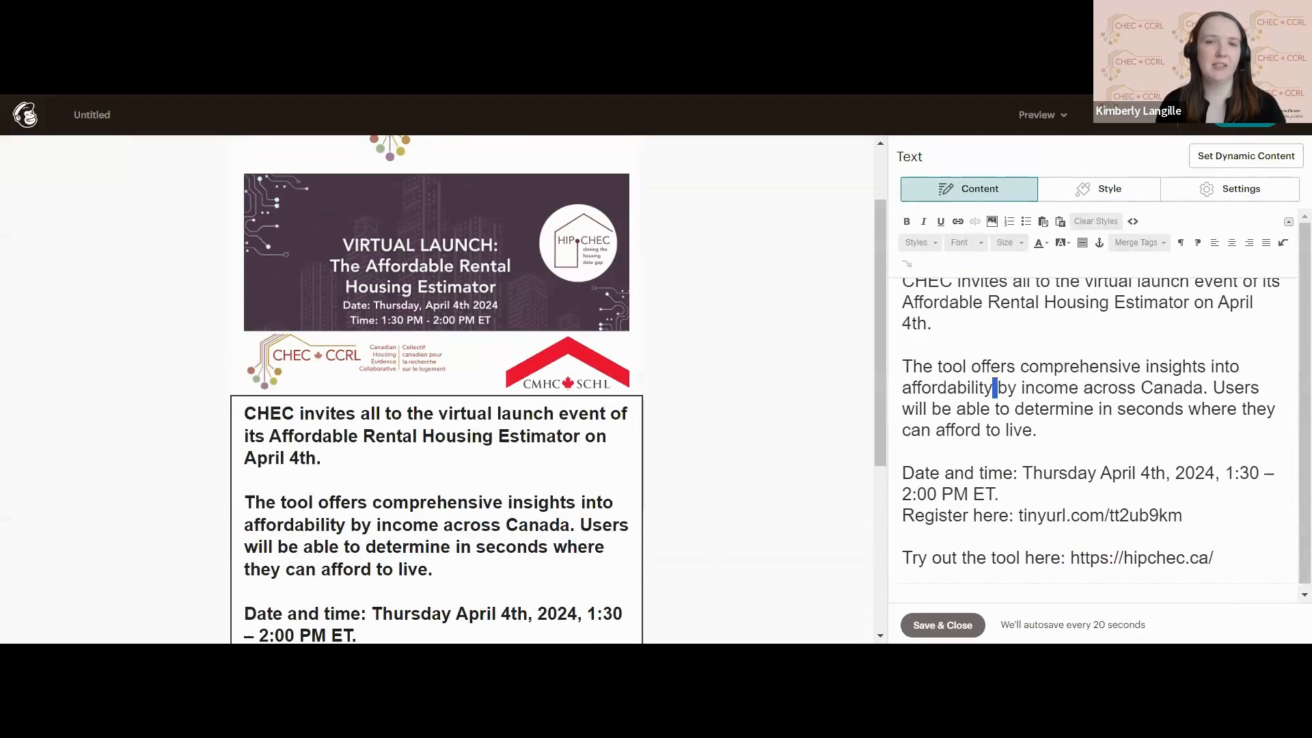
{"action": "left_click", "coordinate": [943, 624]}
{"action": "scroll", "coordinate": [676, 439], "scroll_direction": "down", "scroll_amount": 3}
{"action": "scroll", "coordinate": [676, 439], "scroll_direction": "up", "scroll_amount": 3}
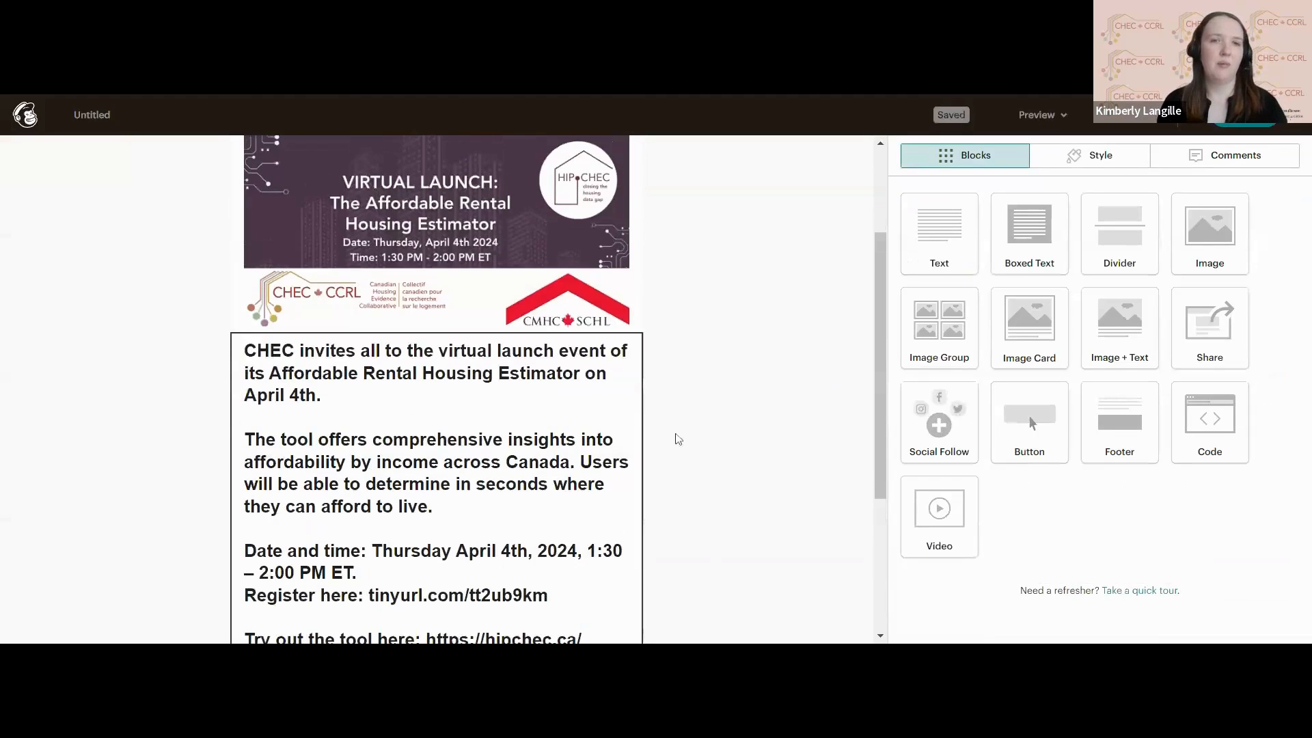
{"action": "left_click", "coordinate": [555, 351]}
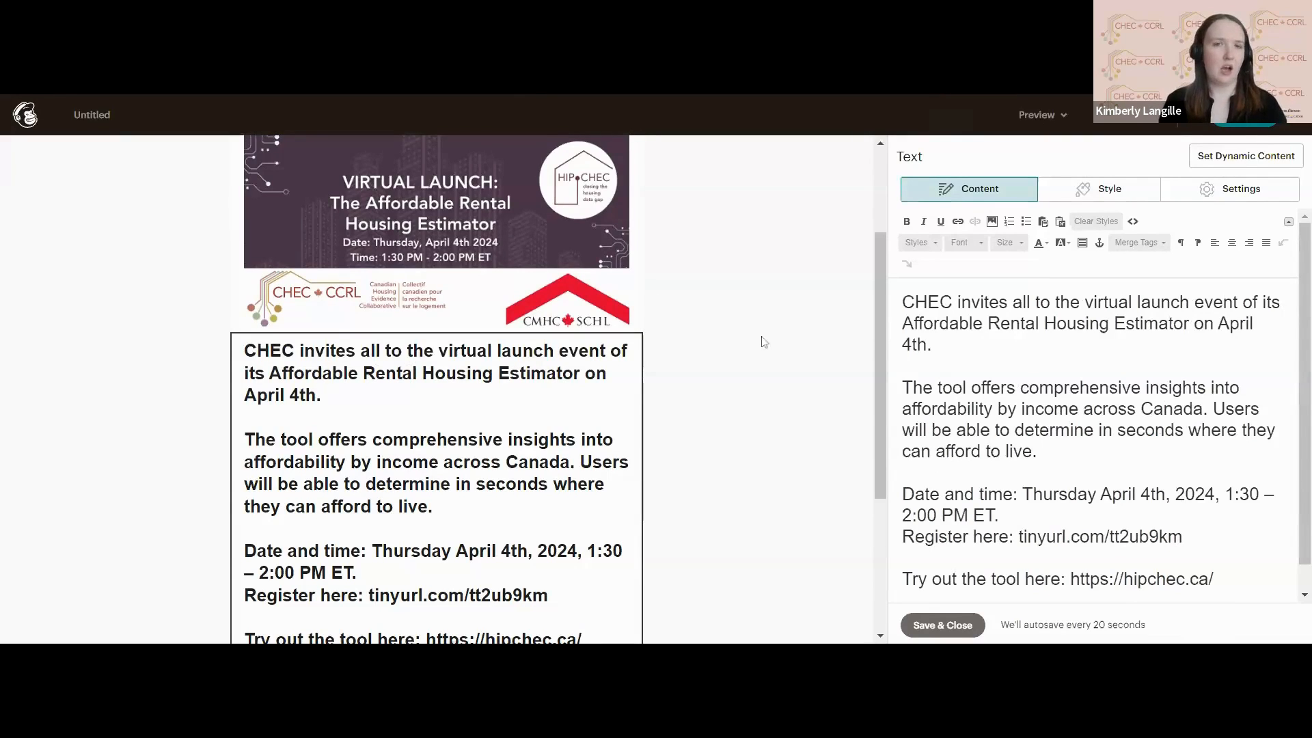
{"action": "left_click", "coordinate": [943, 624]}
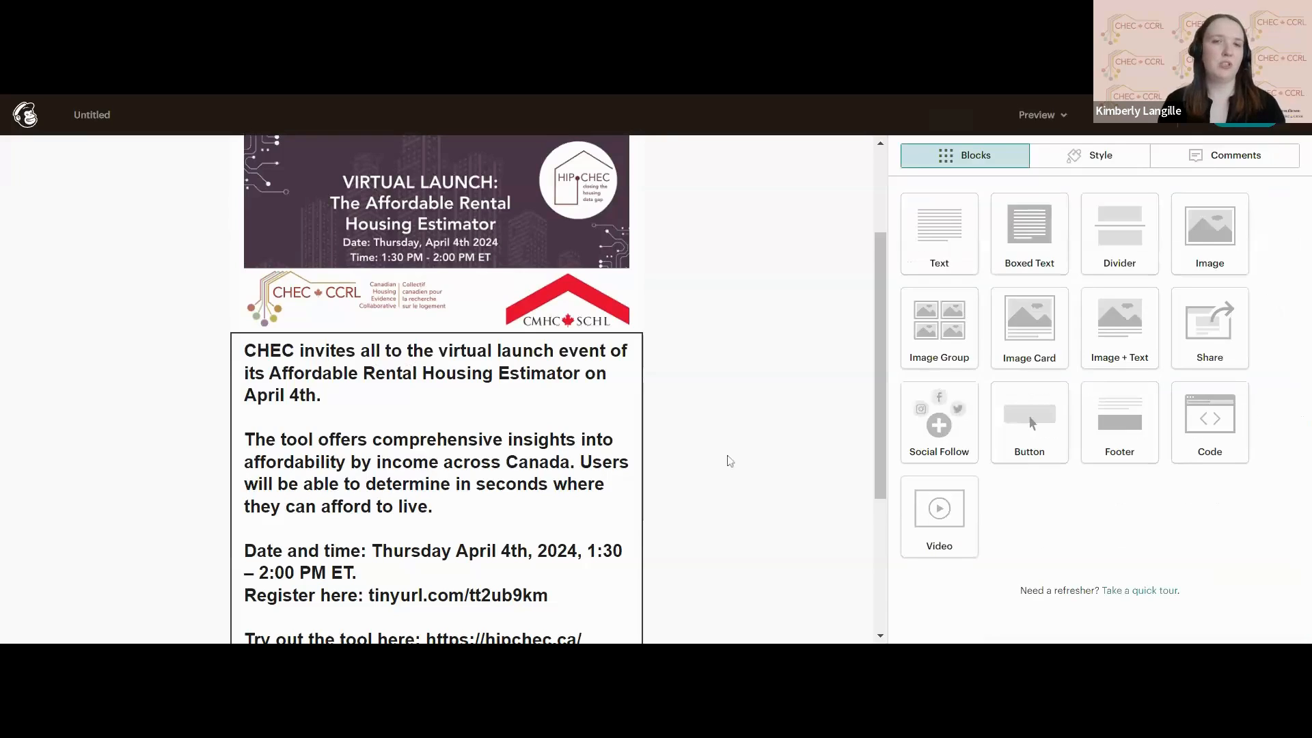
{"action": "mouse_move", "coordinate": [558, 352]}
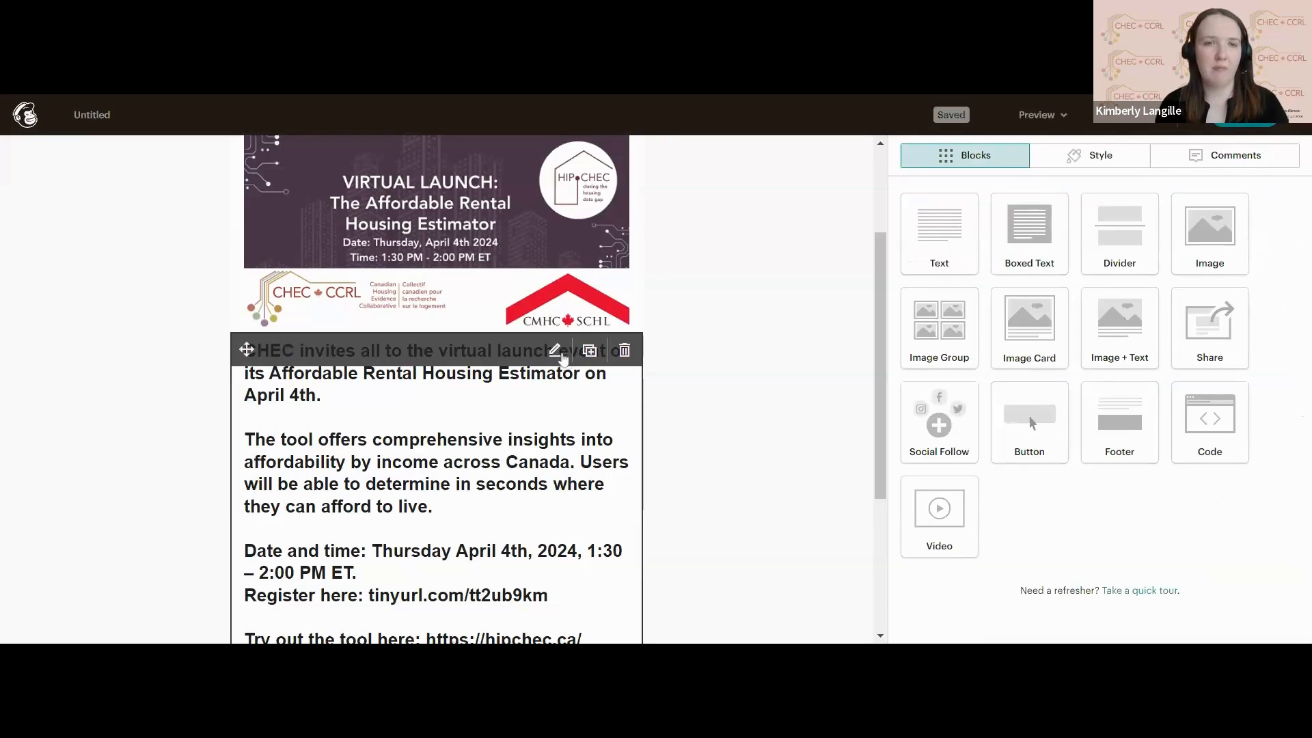
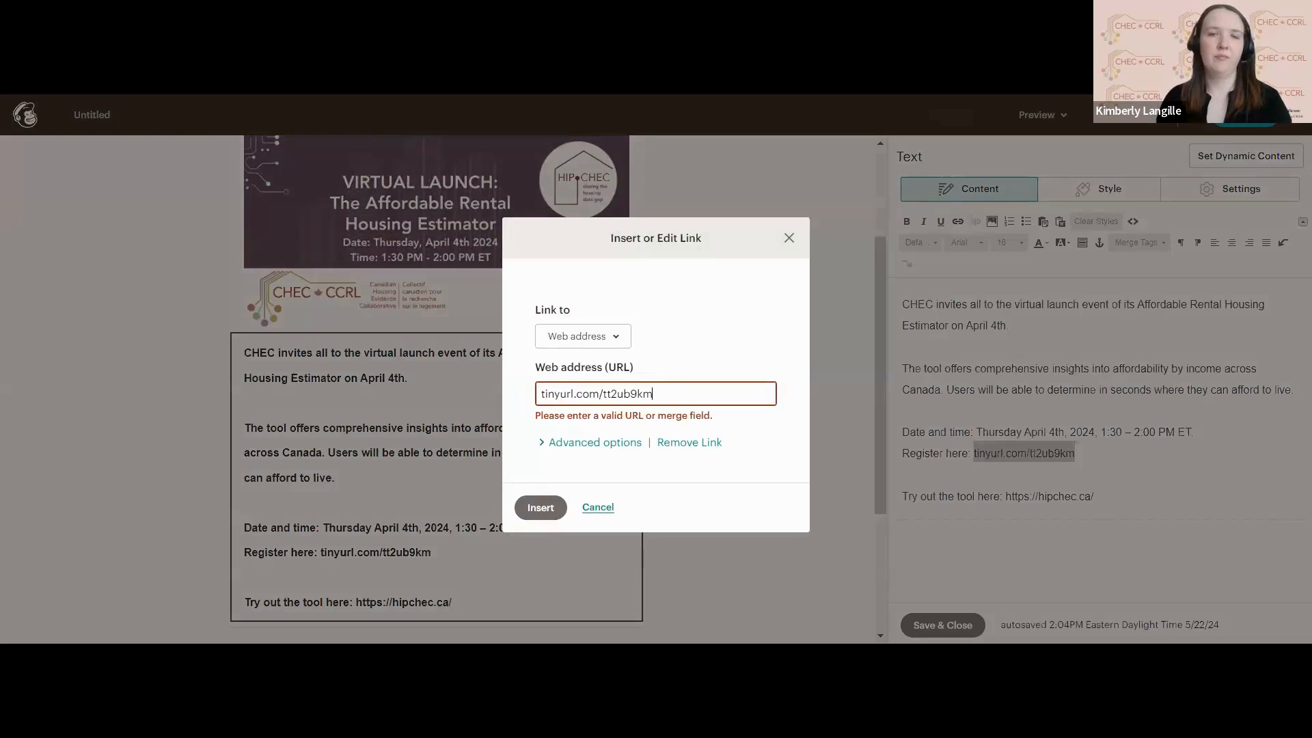
{"action": "left_click", "coordinate": [549, 509]}
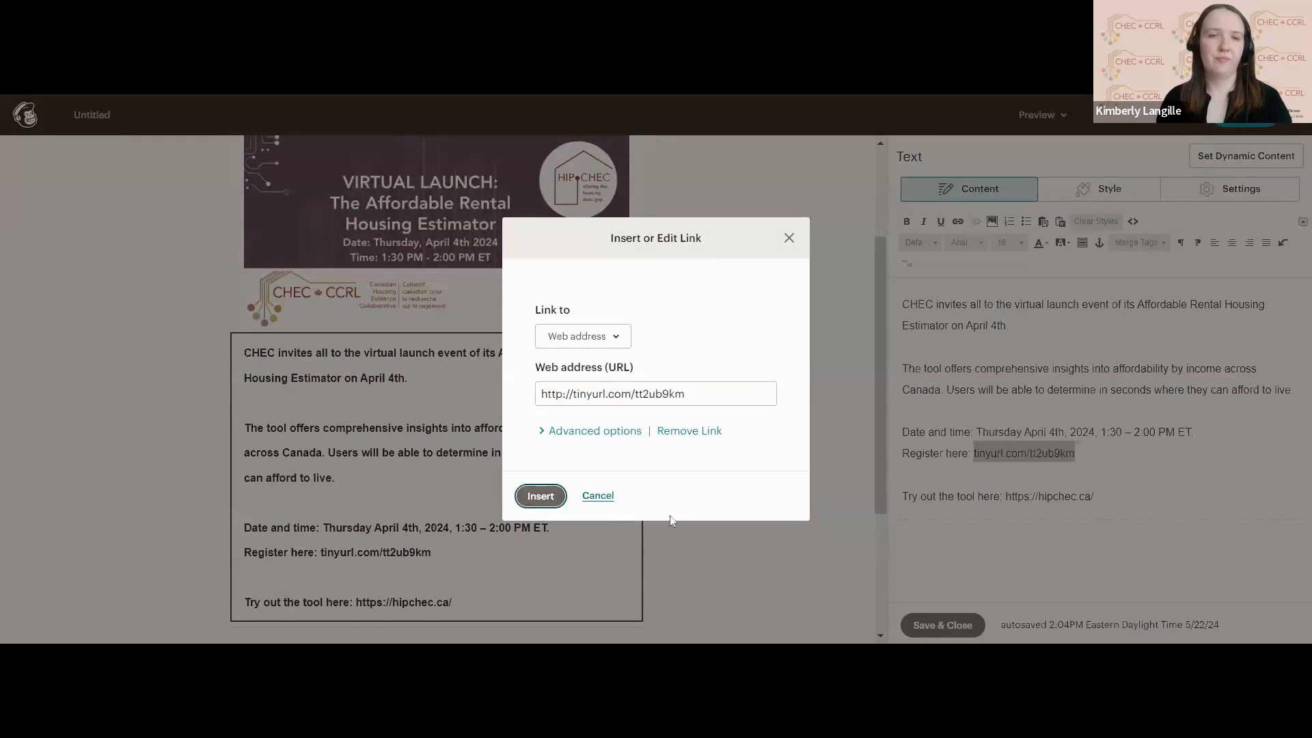
{"action": "left_click", "coordinate": [540, 498]}
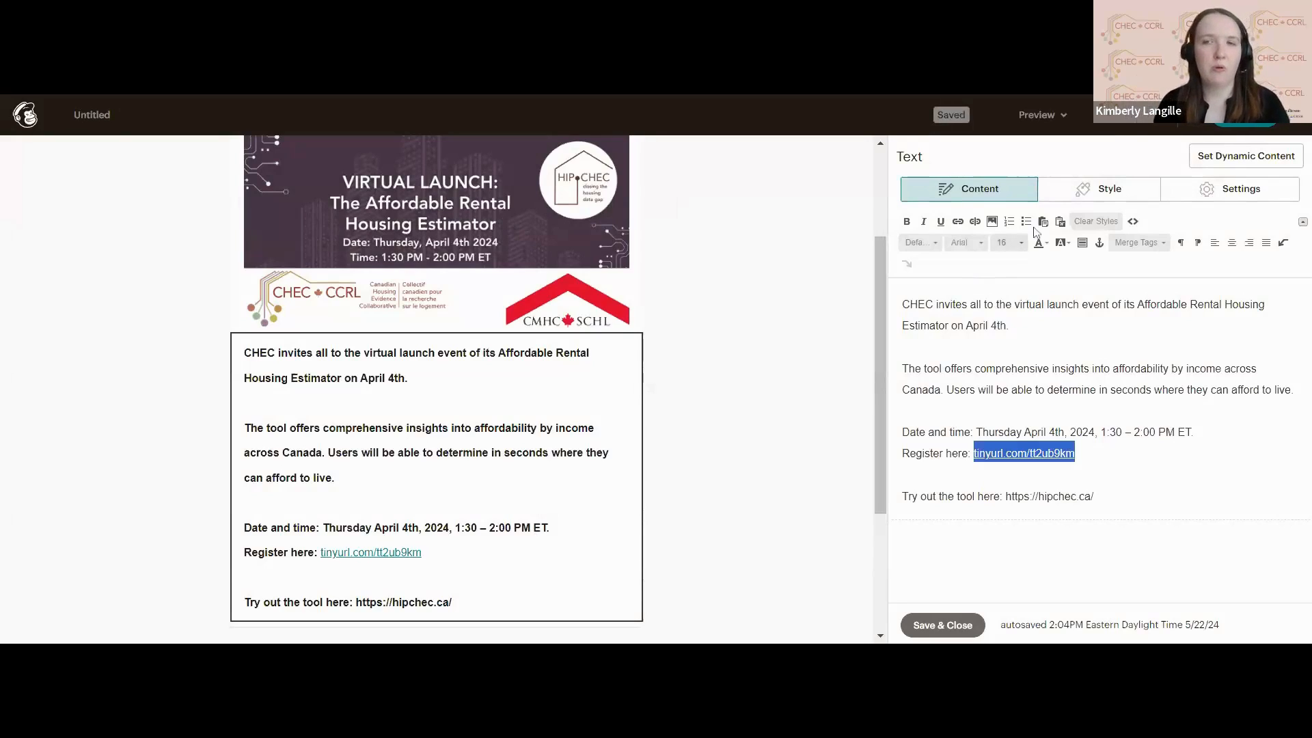
Style the invitation text block with the Arial font at 14px.
{"action": "left_click", "coordinate": [1081, 195]}
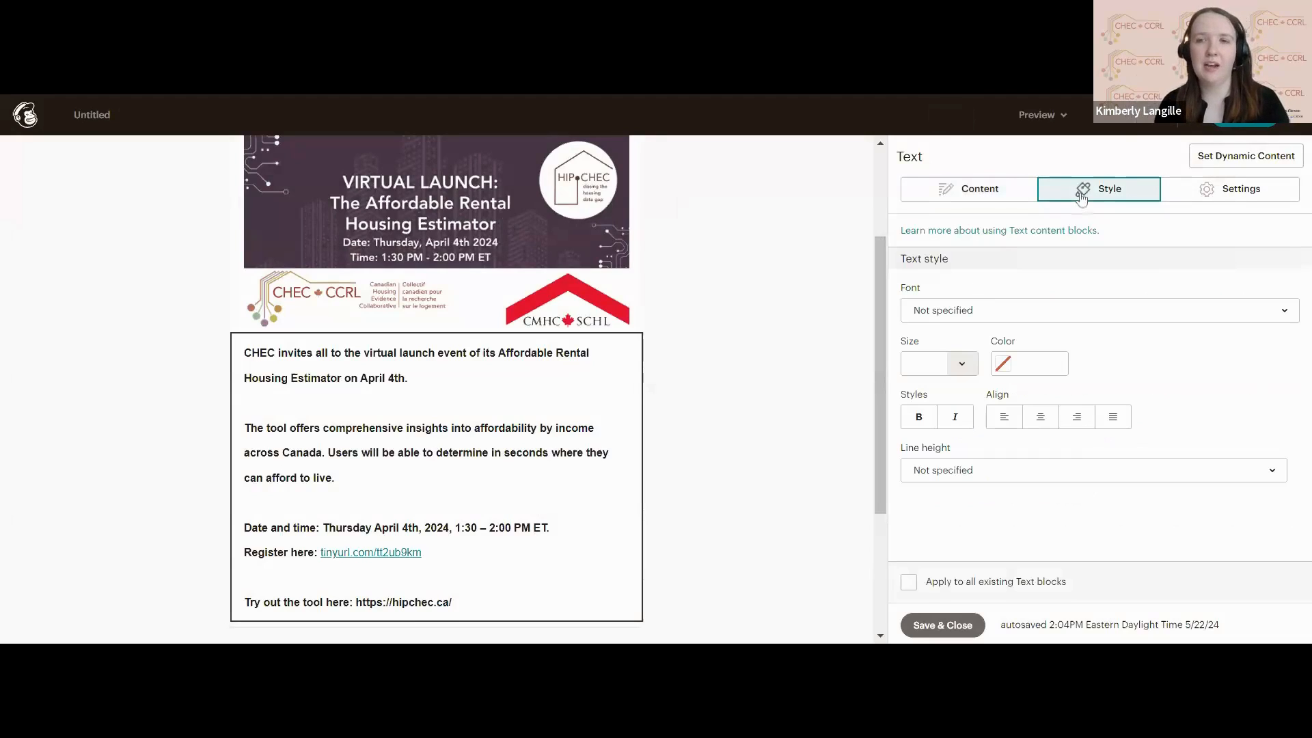
{"action": "left_click", "coordinate": [977, 311]}
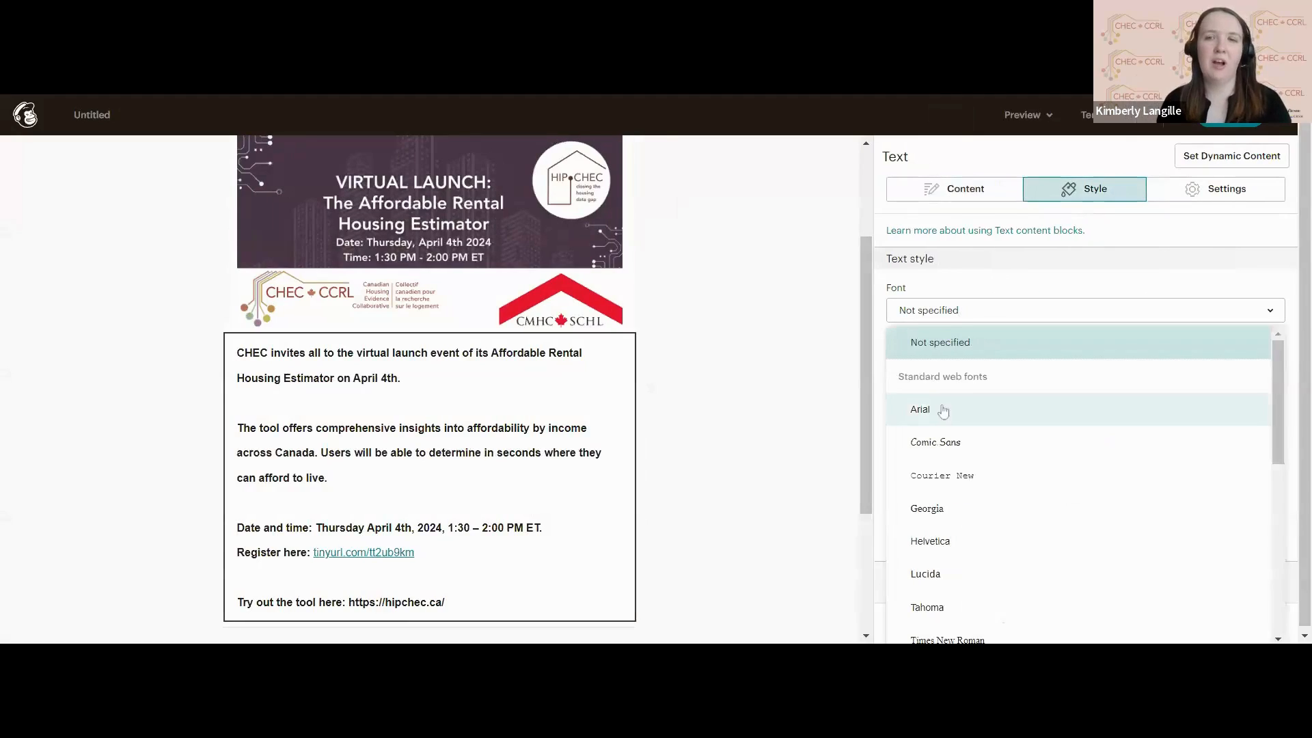
{"action": "left_click", "coordinate": [943, 410]}
{"action": "left_click", "coordinate": [960, 364]}
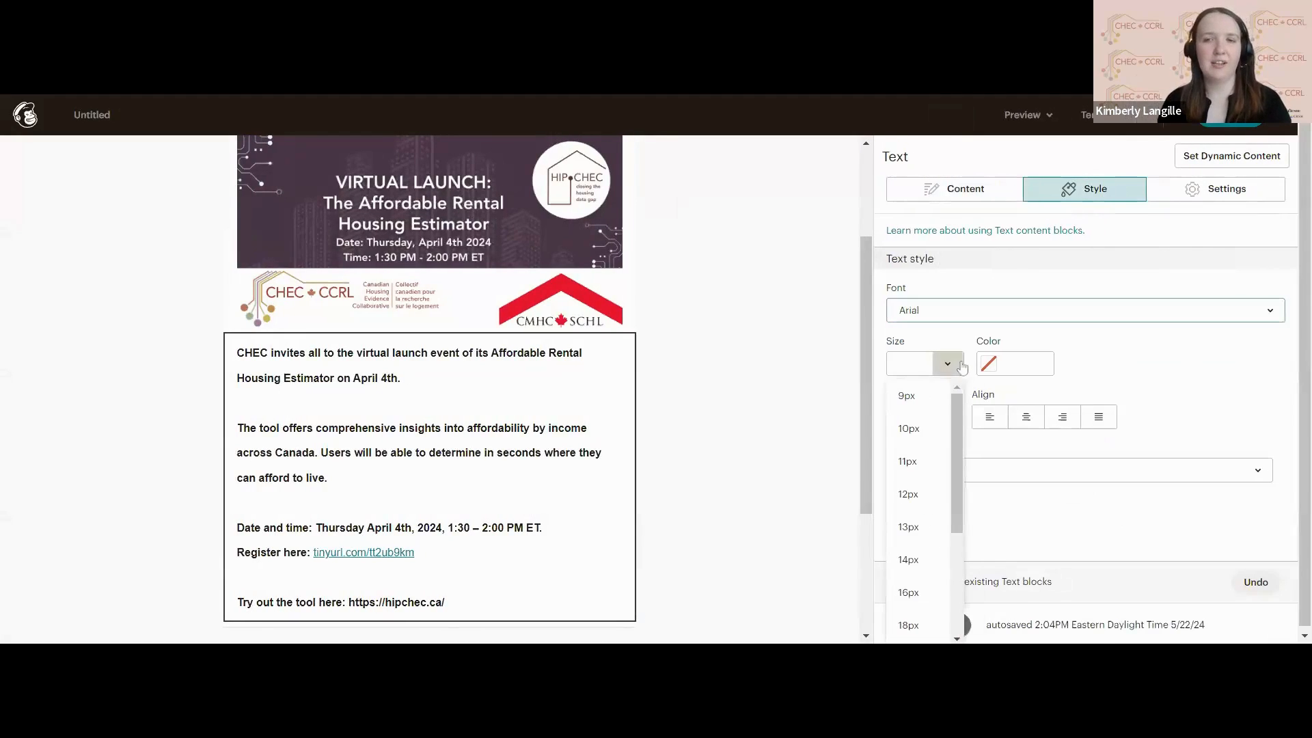
{"action": "left_click", "coordinate": [910, 560]}
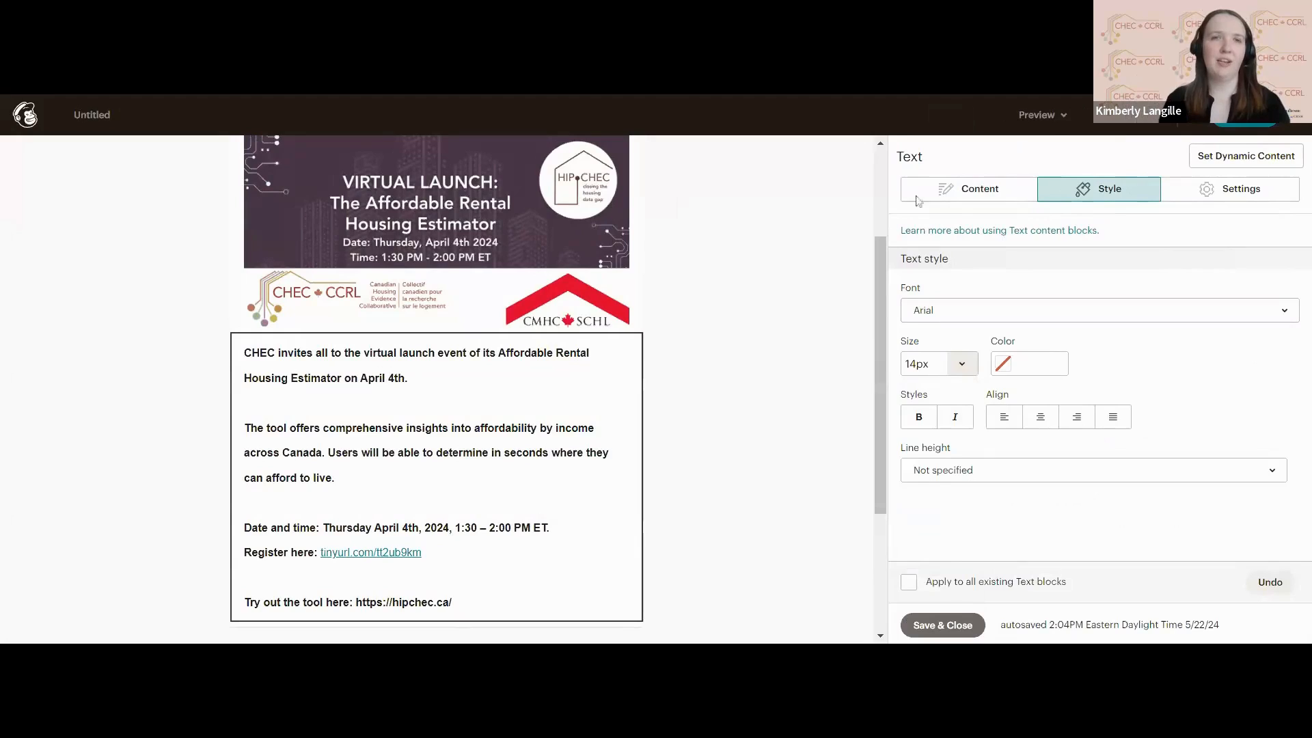
Try the Slight and Normal line heights on the invitation text block.
{"action": "left_click", "coordinate": [994, 481]}
{"action": "left_click", "coordinate": [993, 480]}
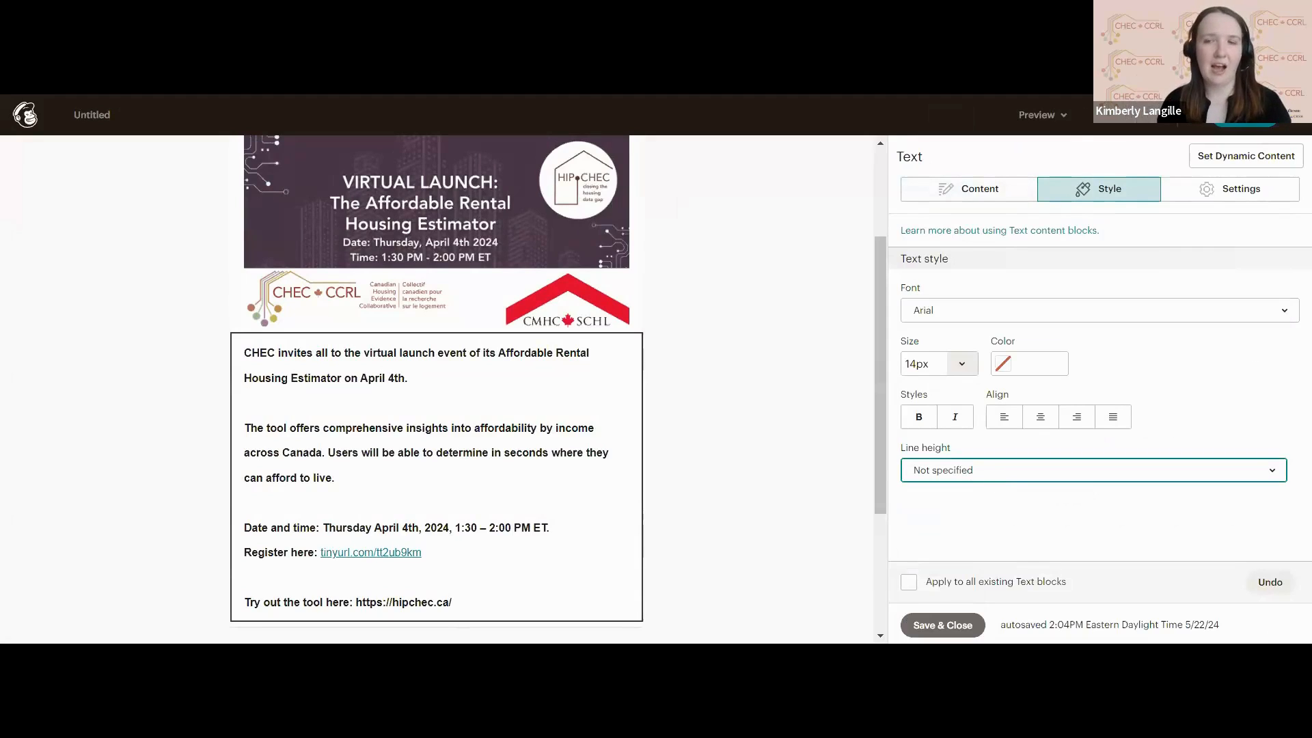
{"action": "left_click", "coordinate": [994, 480]}
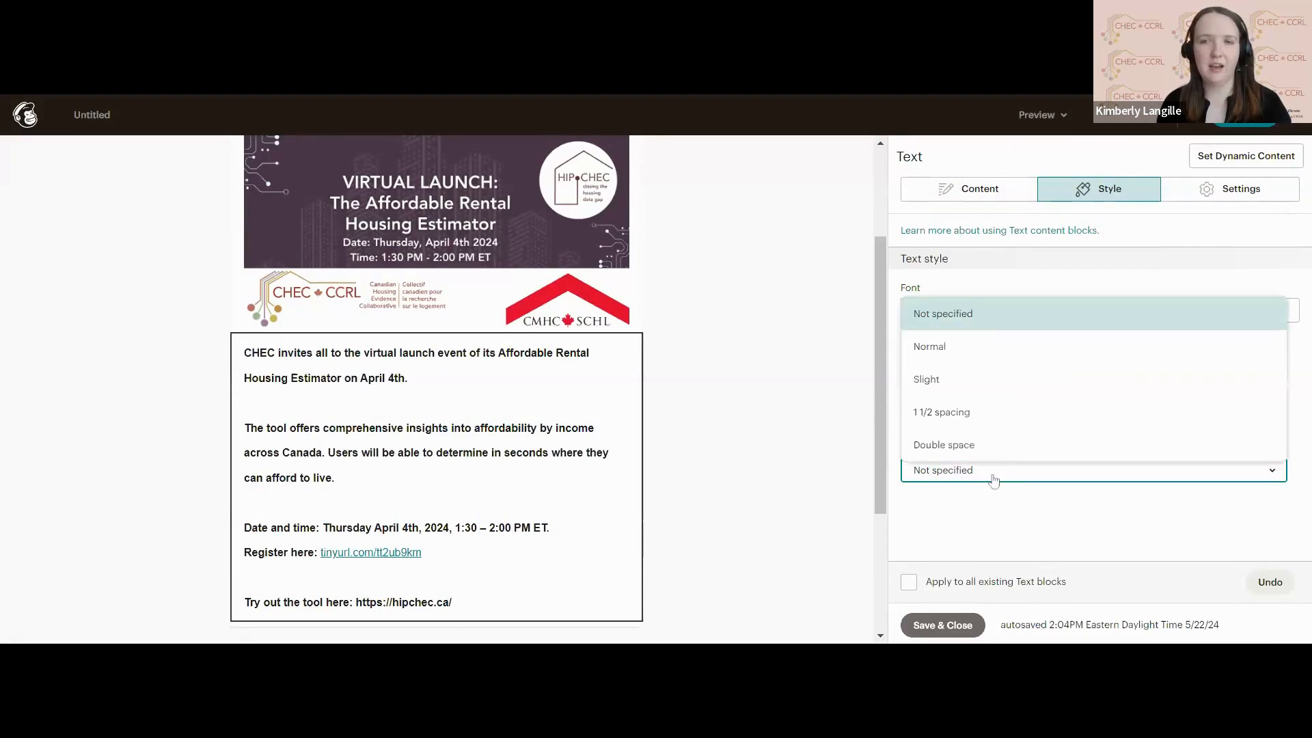
{"action": "left_click", "coordinate": [963, 388]}
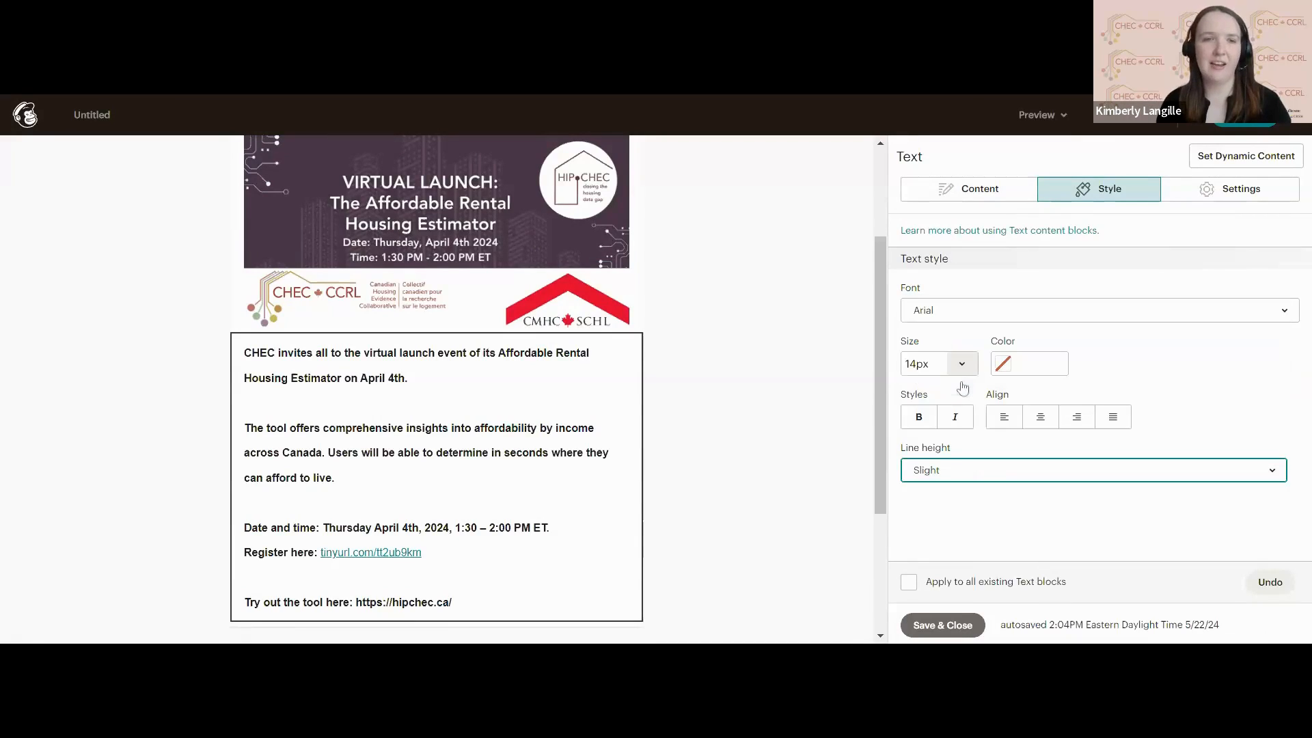
{"action": "left_click", "coordinate": [960, 475]}
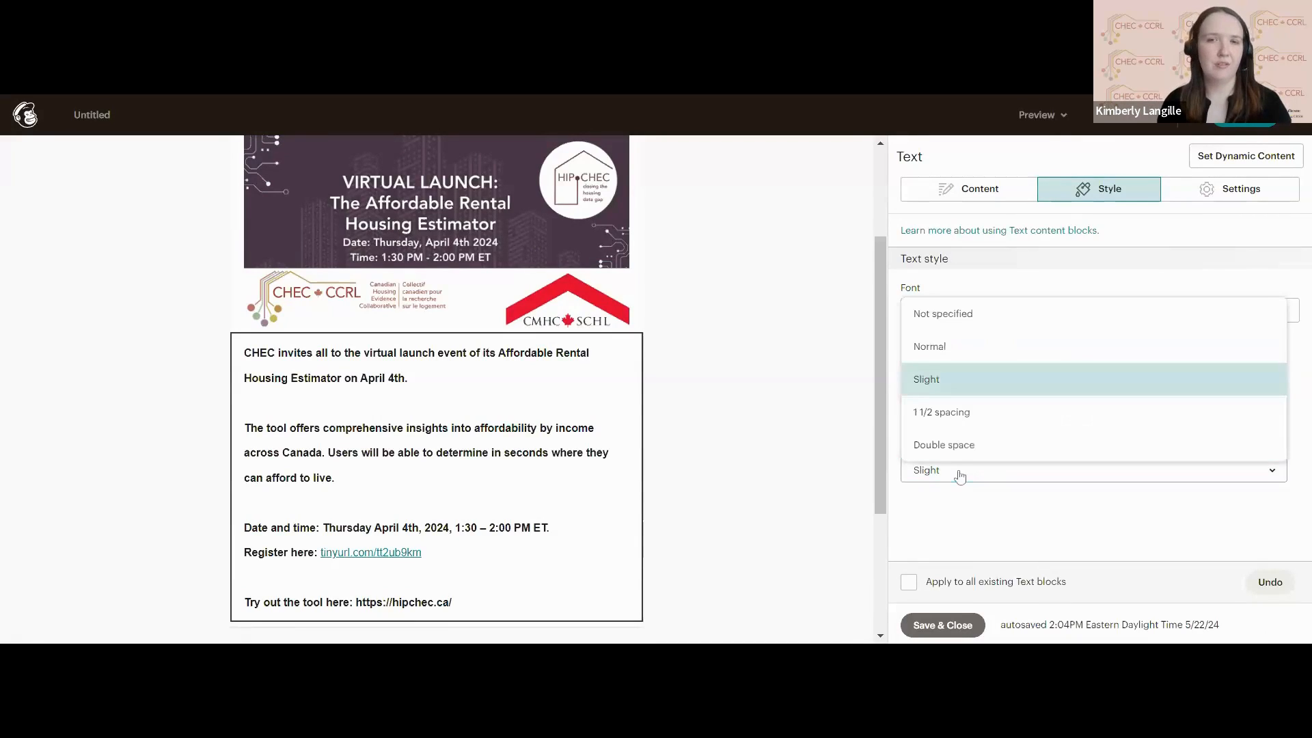
{"action": "left_click", "coordinate": [956, 348]}
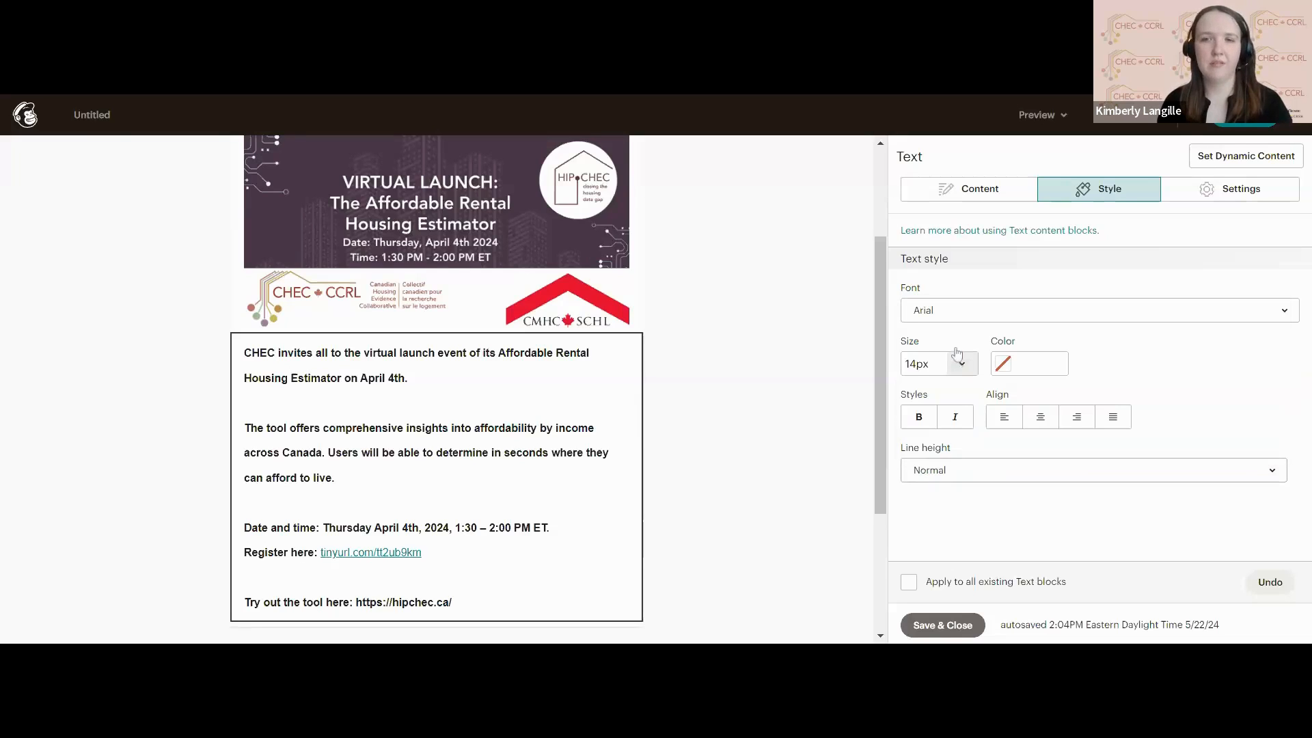
Set the font size of the entire invitation text to 15.
{"action": "left_click", "coordinate": [990, 188]}
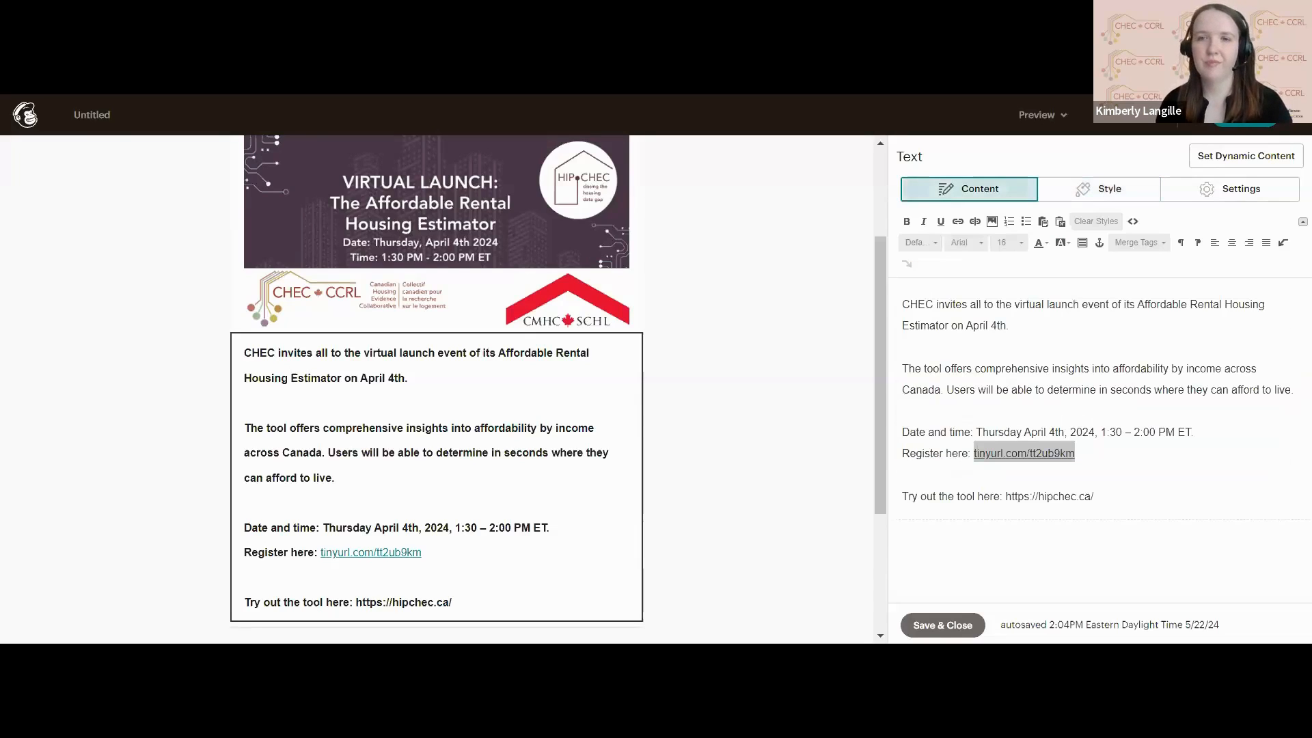
{"action": "key", "text": "ctrl+a"}
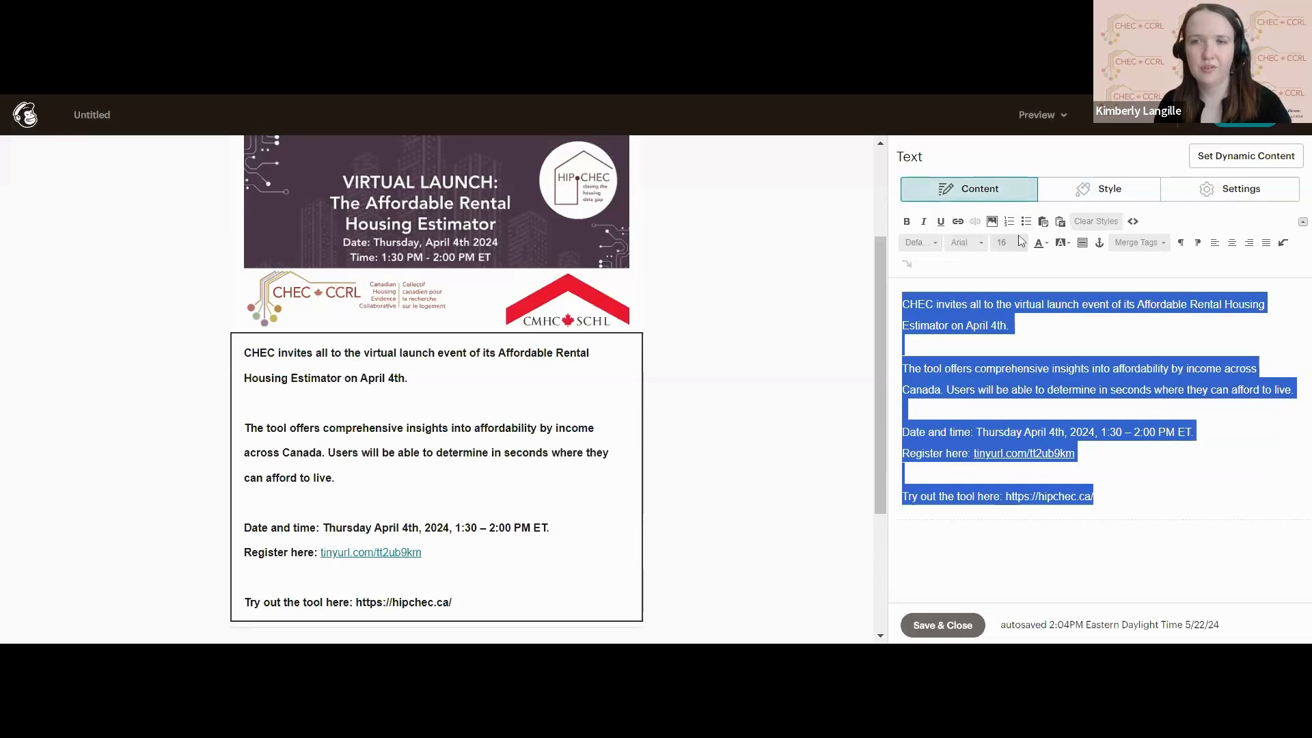
{"action": "left_click", "coordinate": [1020, 242]}
{"action": "left_click", "coordinate": [1023, 303]}
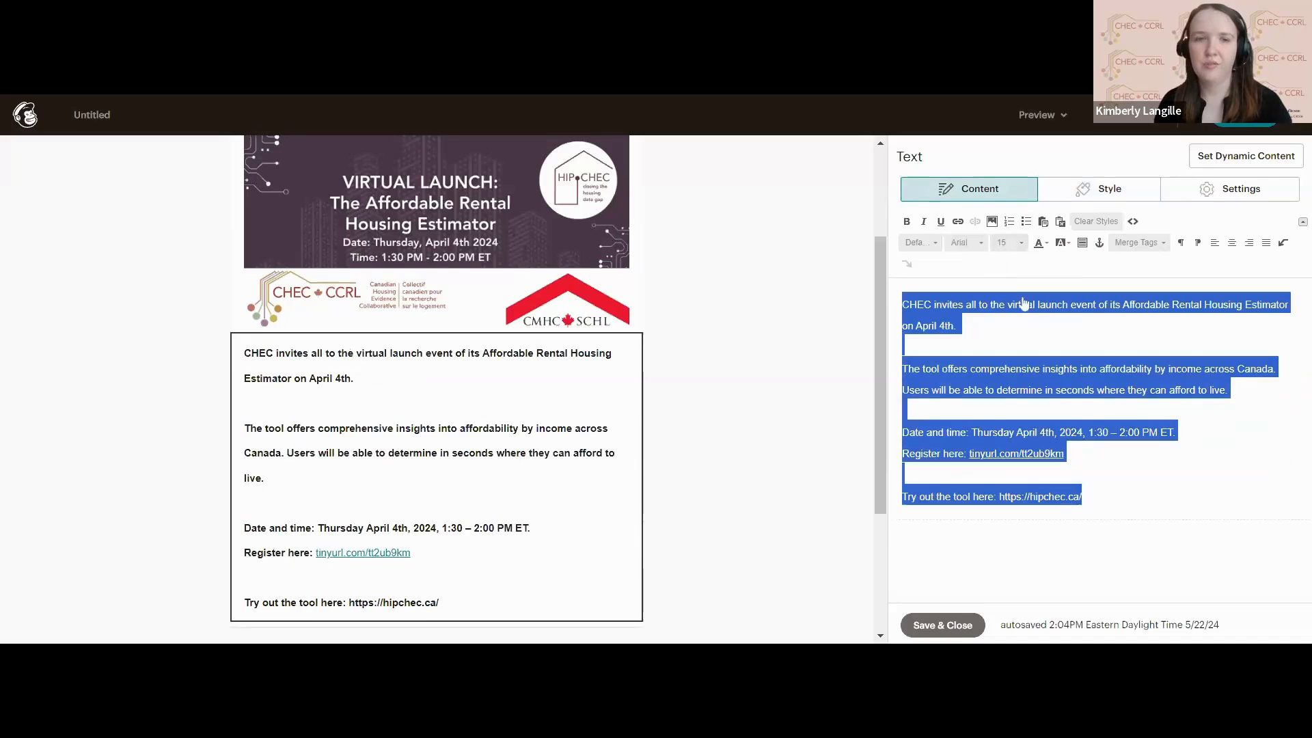
Set the invitation text block's line height to 1 1/2 spacing.
{"action": "left_click", "coordinate": [1060, 191]}
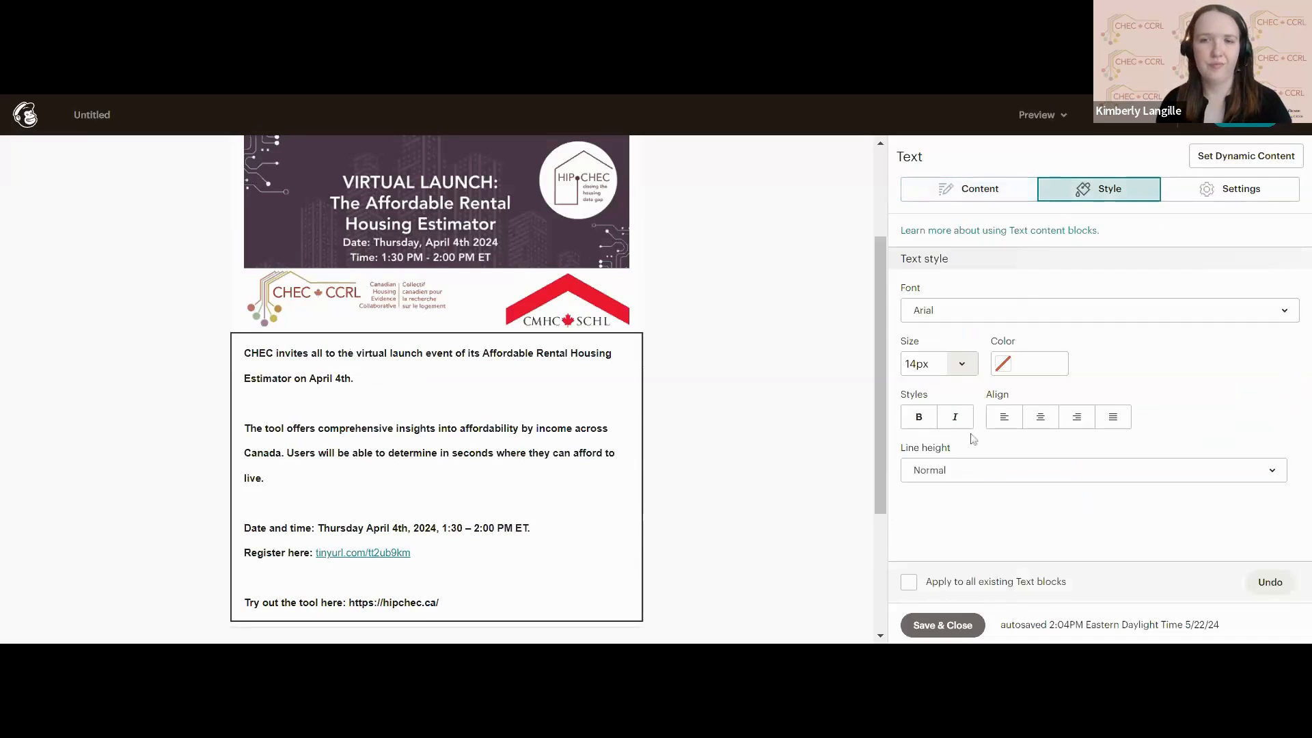
{"action": "left_click", "coordinate": [960, 469]}
{"action": "left_click", "coordinate": [956, 418]}
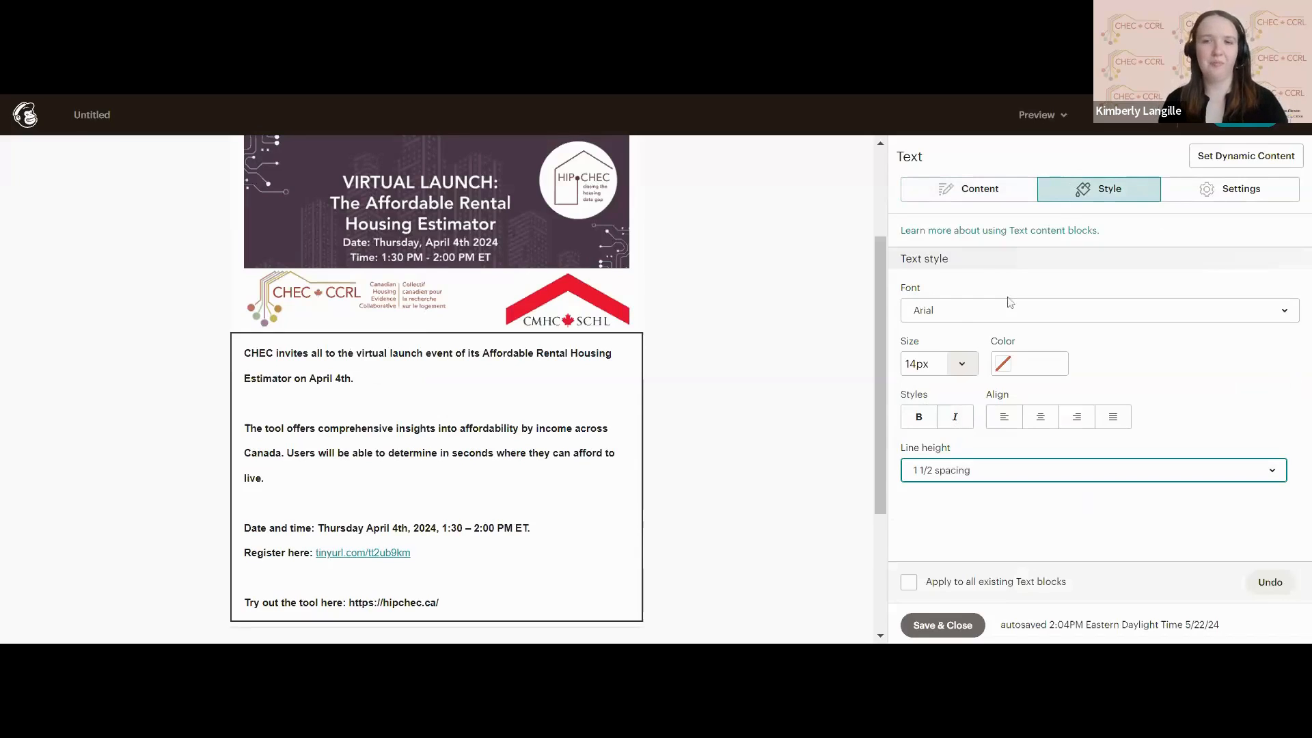
Try font size 14 on the entire invitation text and return it to size 16.
{"action": "left_click", "coordinate": [988, 200]}
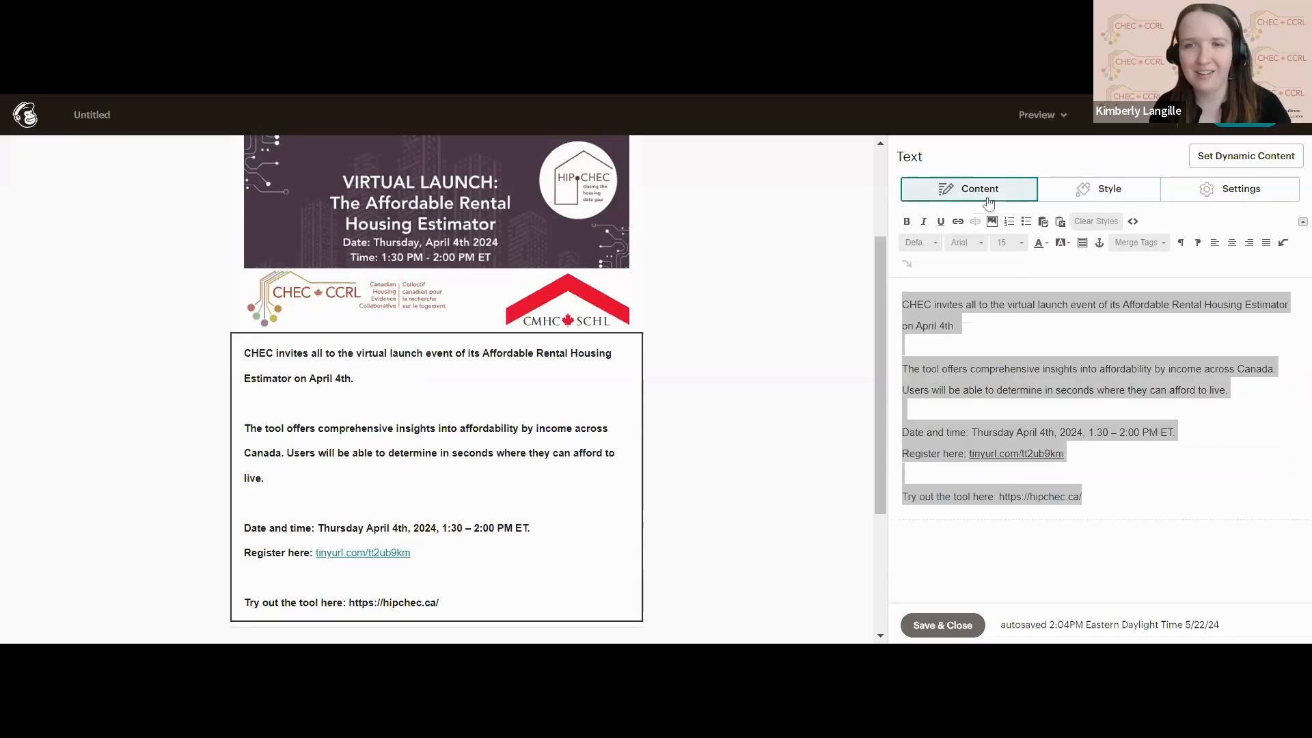
{"action": "left_click", "coordinate": [1008, 244]}
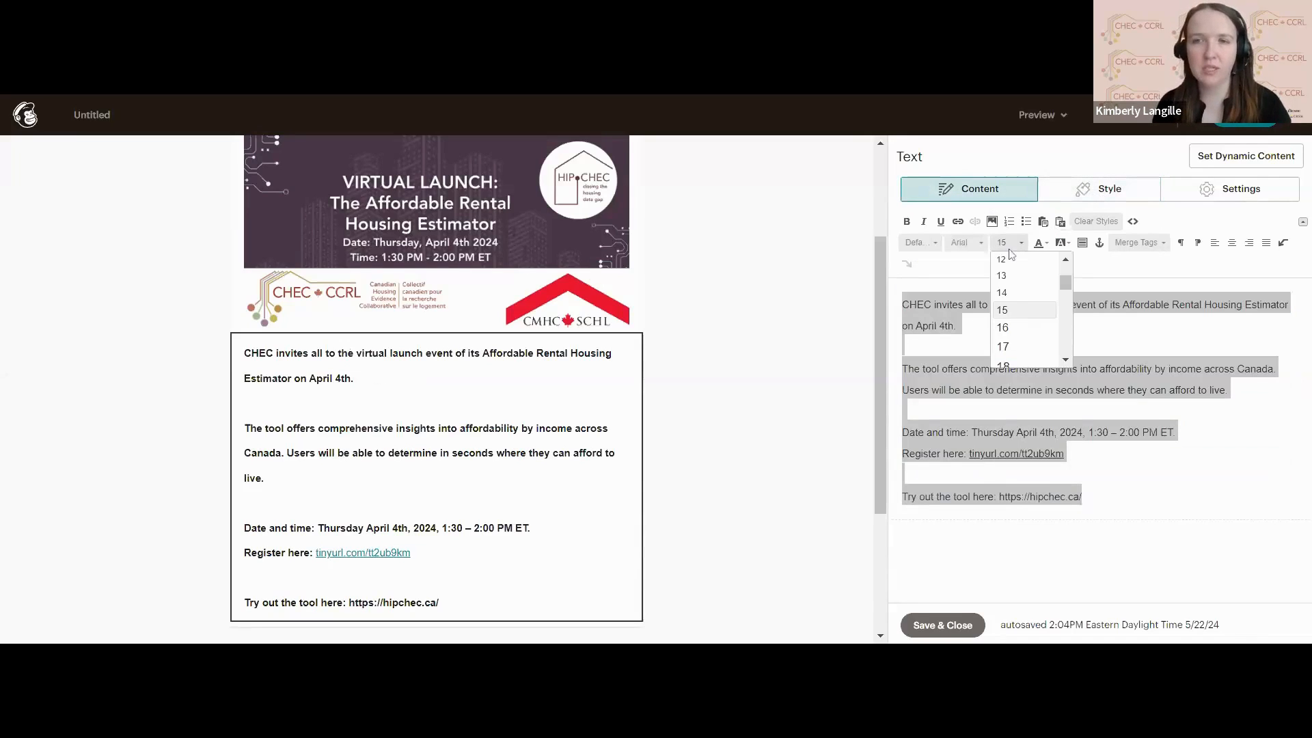
{"action": "left_click", "coordinate": [1010, 295]}
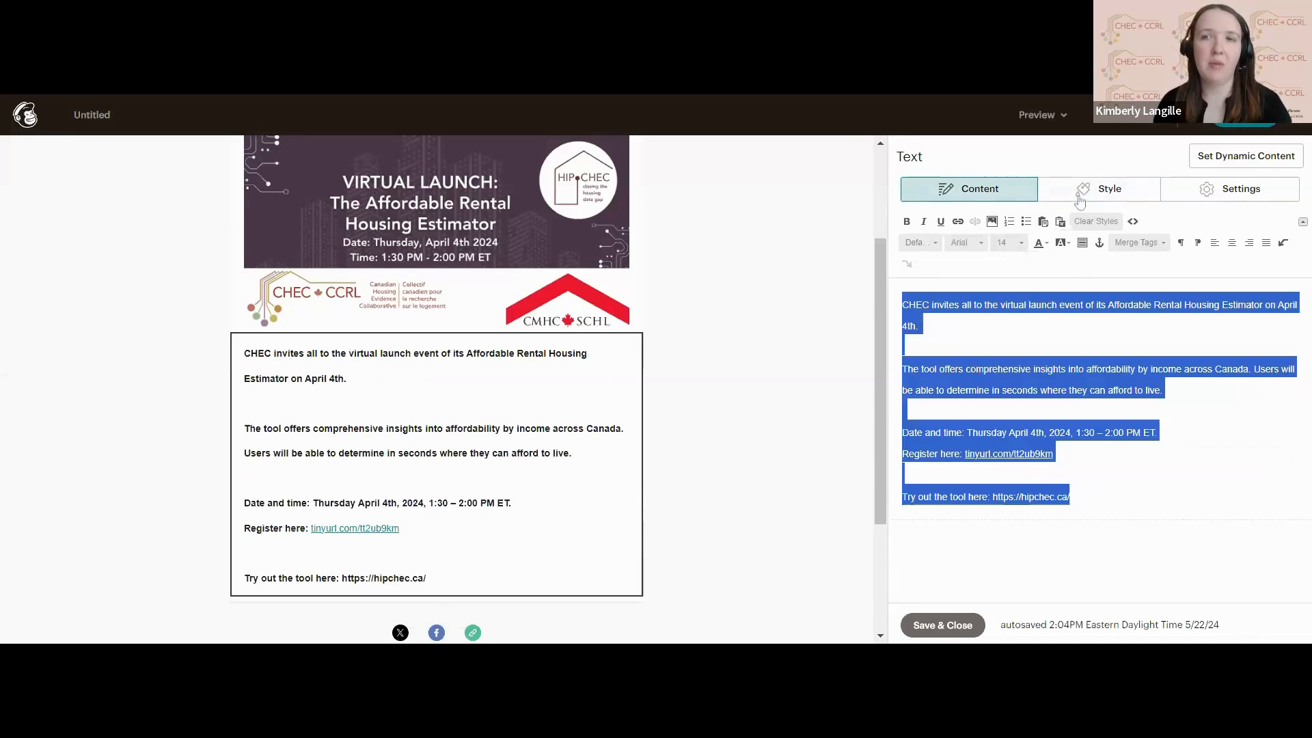
{"action": "left_click", "coordinate": [1009, 245]}
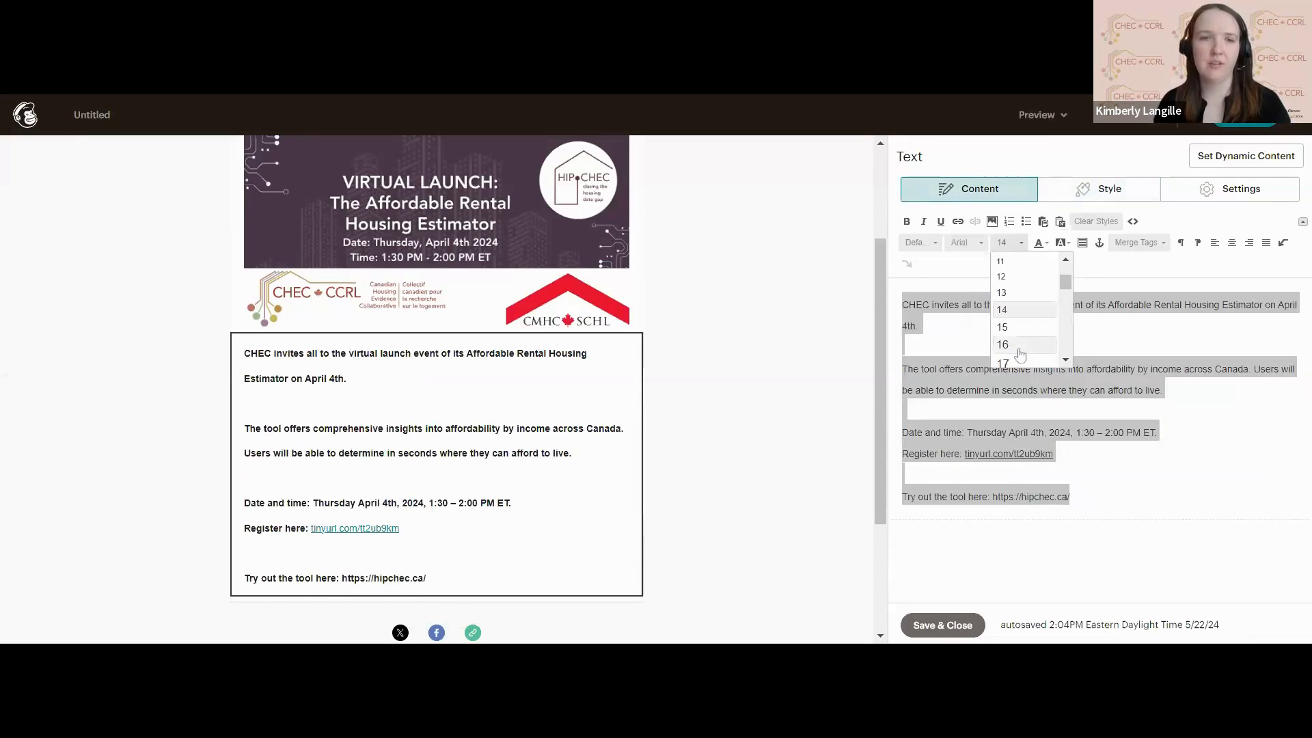
{"action": "left_click", "coordinate": [1019, 347]}
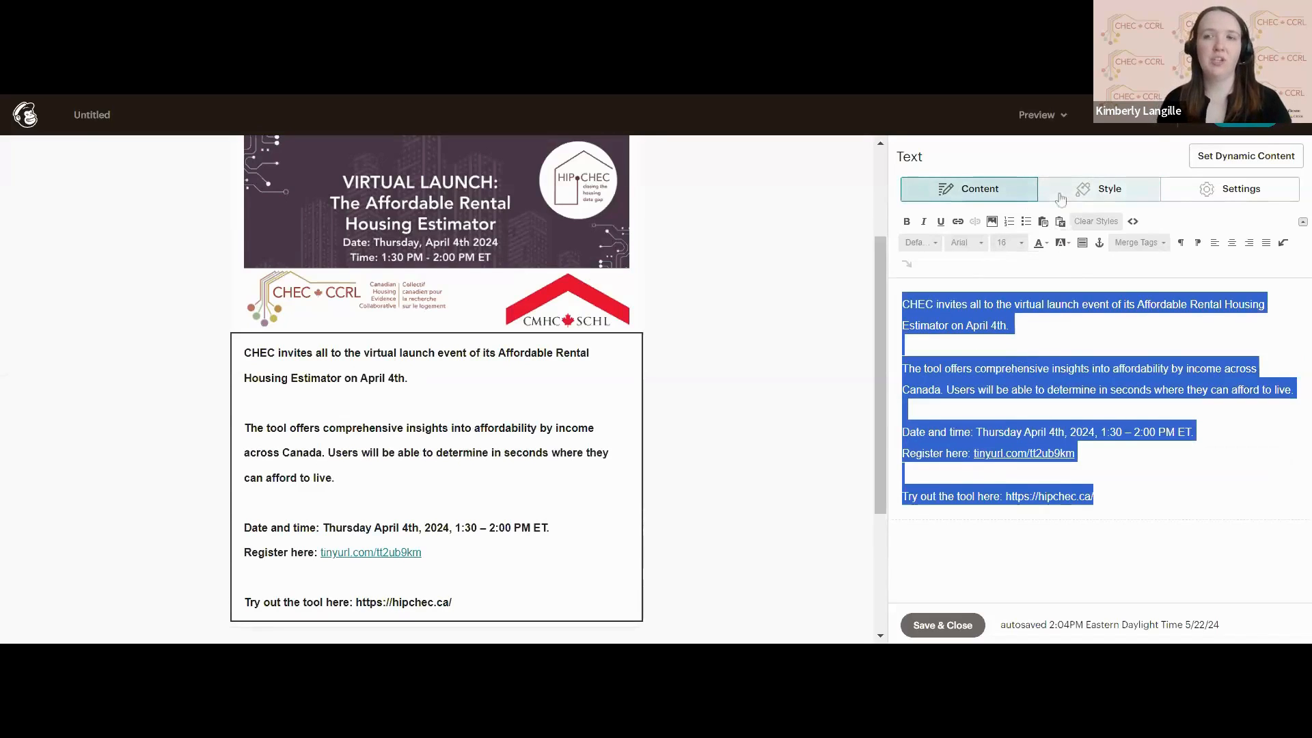
Save and close the invitation text block, and continue from the email design to the campaign setup checklist.
{"action": "left_click", "coordinate": [1102, 190]}
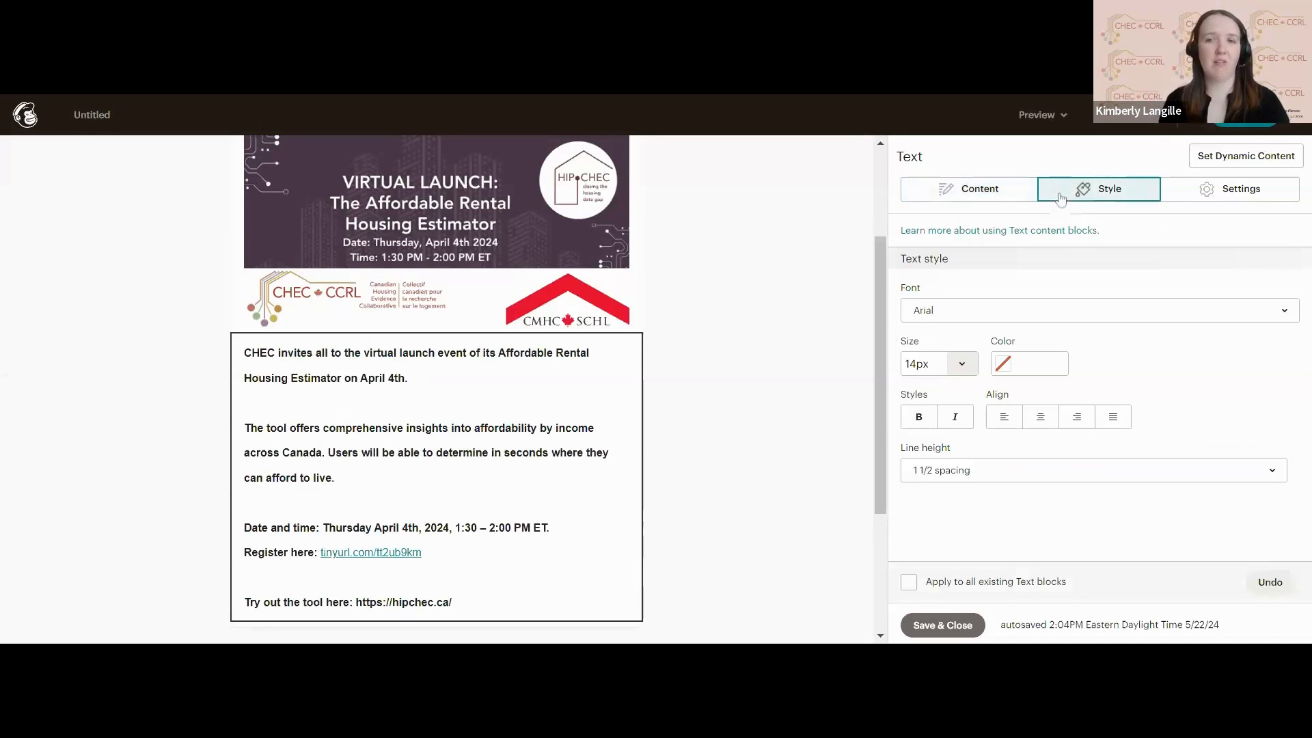
{"action": "left_click", "coordinate": [1009, 478]}
{"action": "left_click", "coordinate": [1009, 478]}
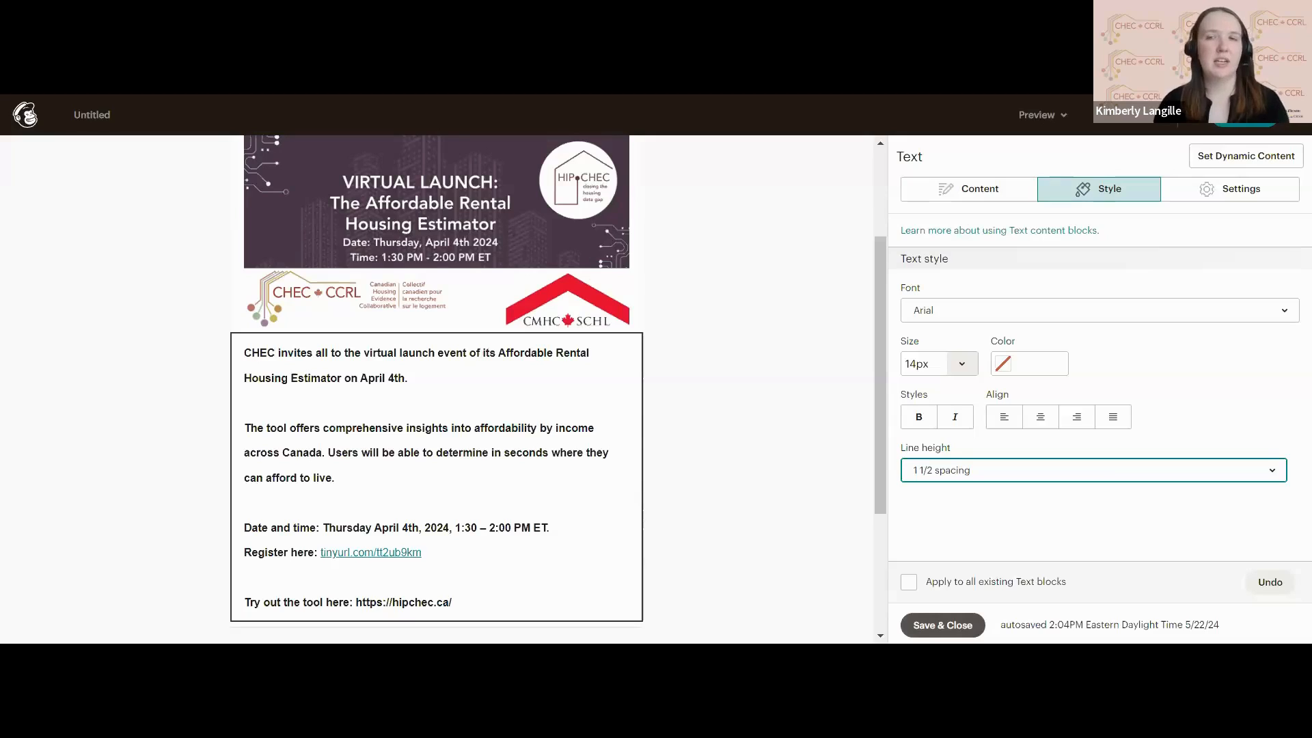
{"action": "left_click", "coordinate": [1223, 189]}
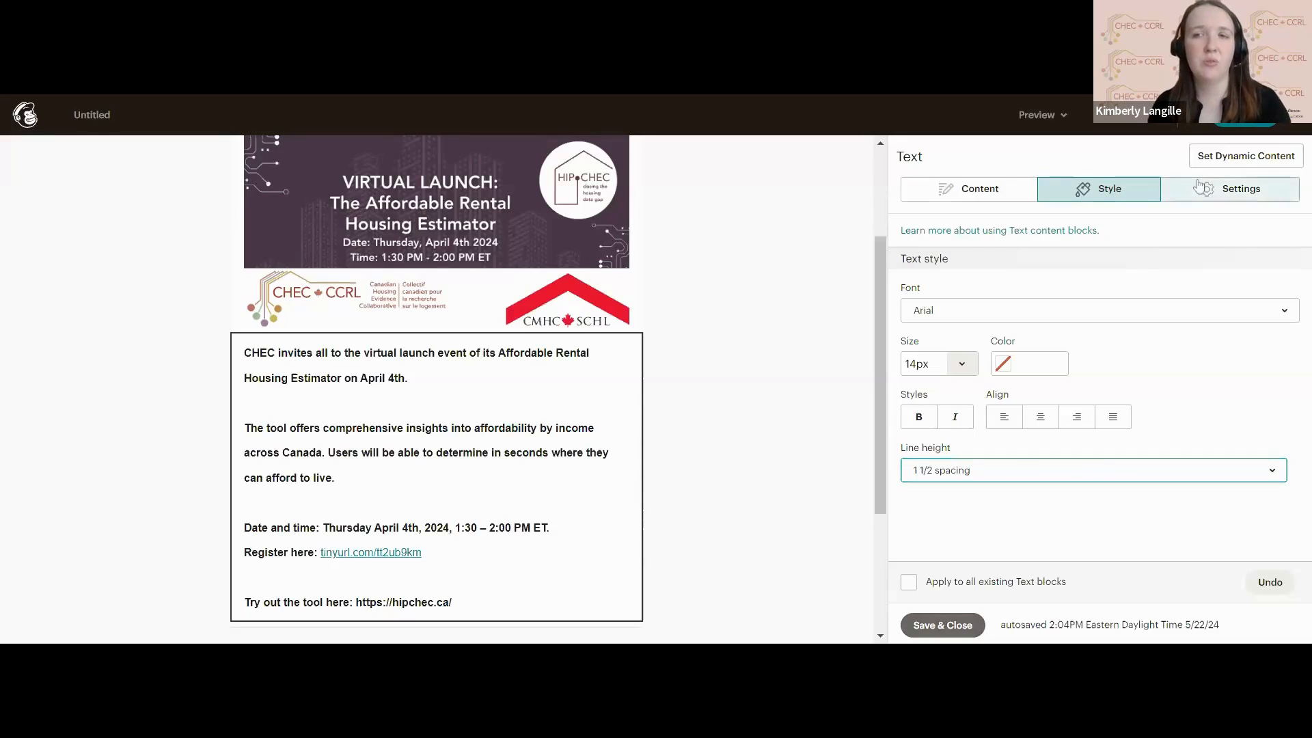
{"action": "left_click", "coordinate": [1105, 195]}
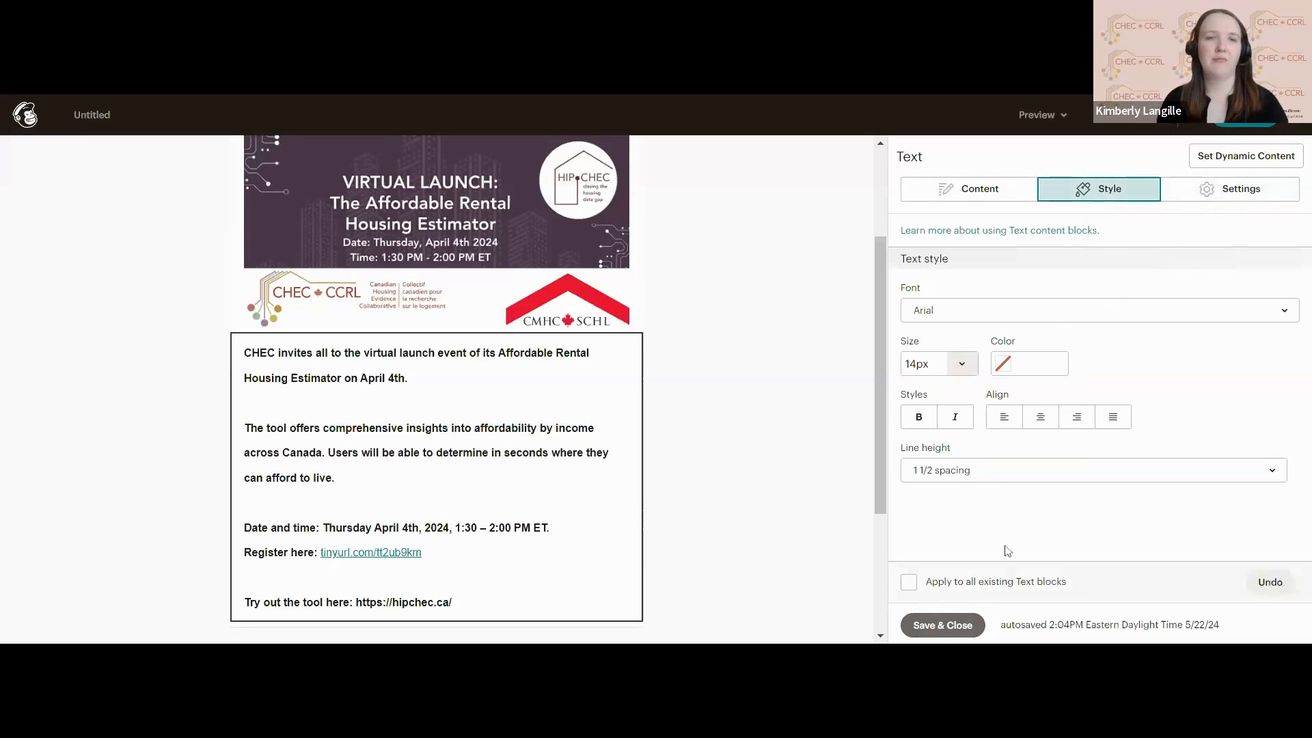
{"action": "left_click", "coordinate": [943, 625]}
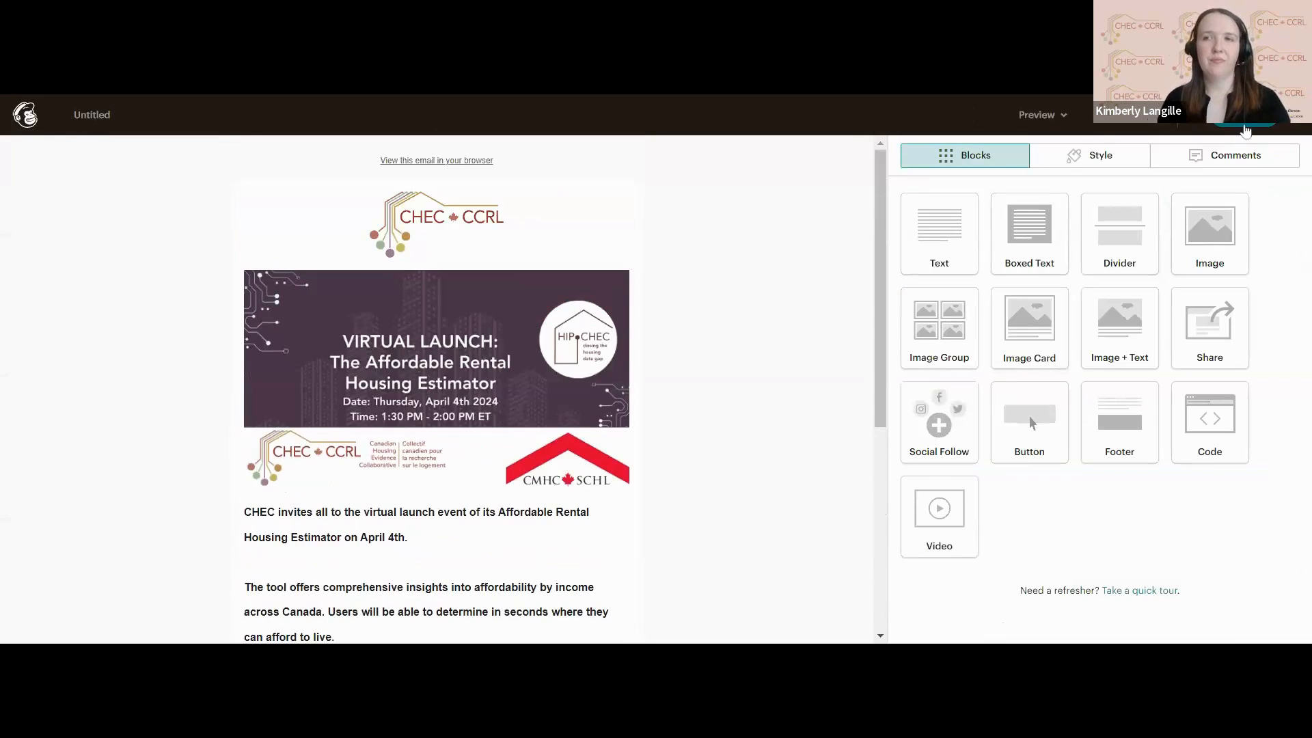
{"action": "left_click", "coordinate": [1246, 128]}
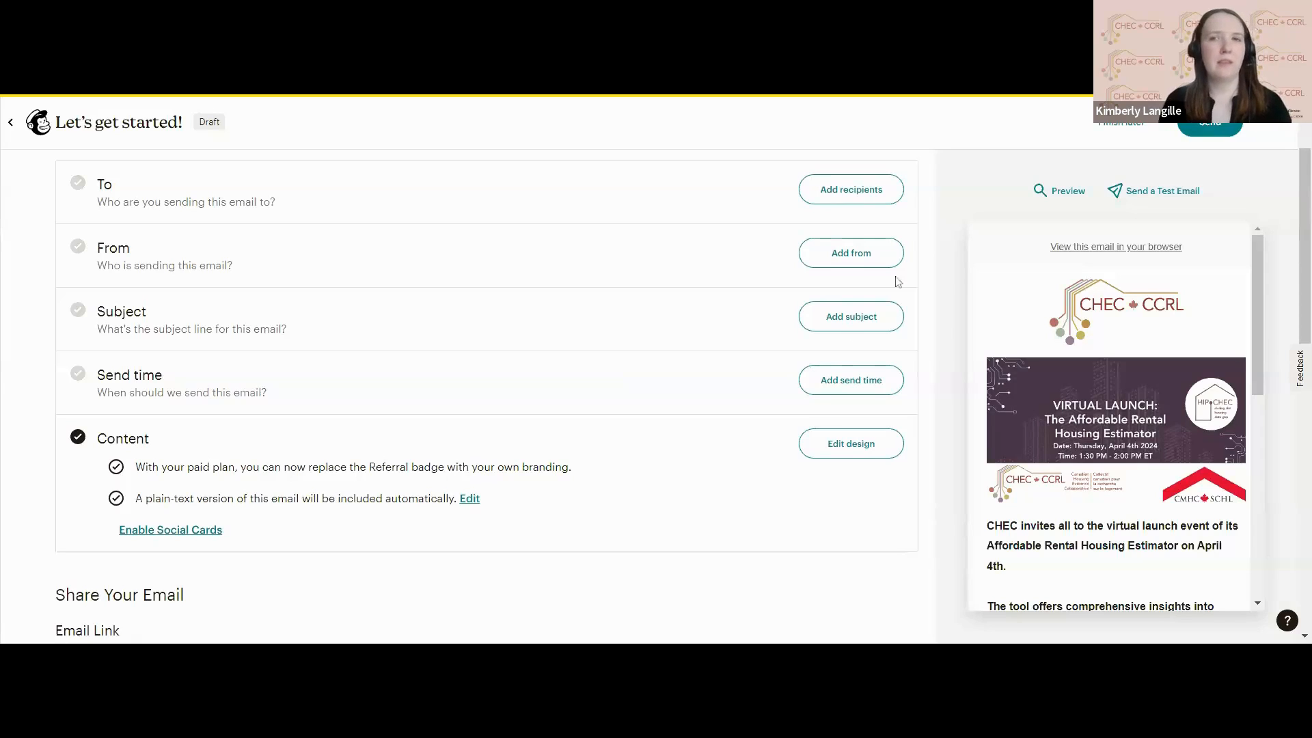
Add the "CHEC webinar" audience as the campaign's recipients.
{"action": "left_click", "coordinate": [892, 196]}
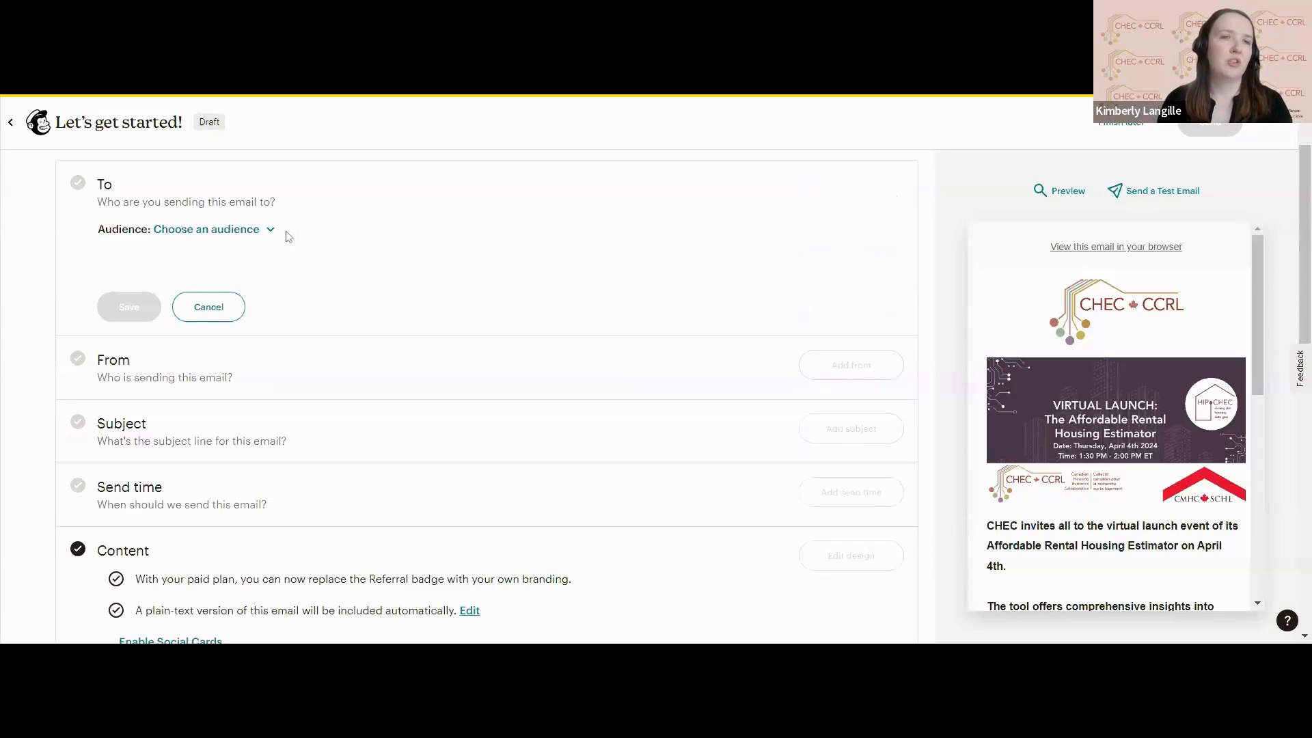
{"action": "left_click", "coordinate": [244, 231]}
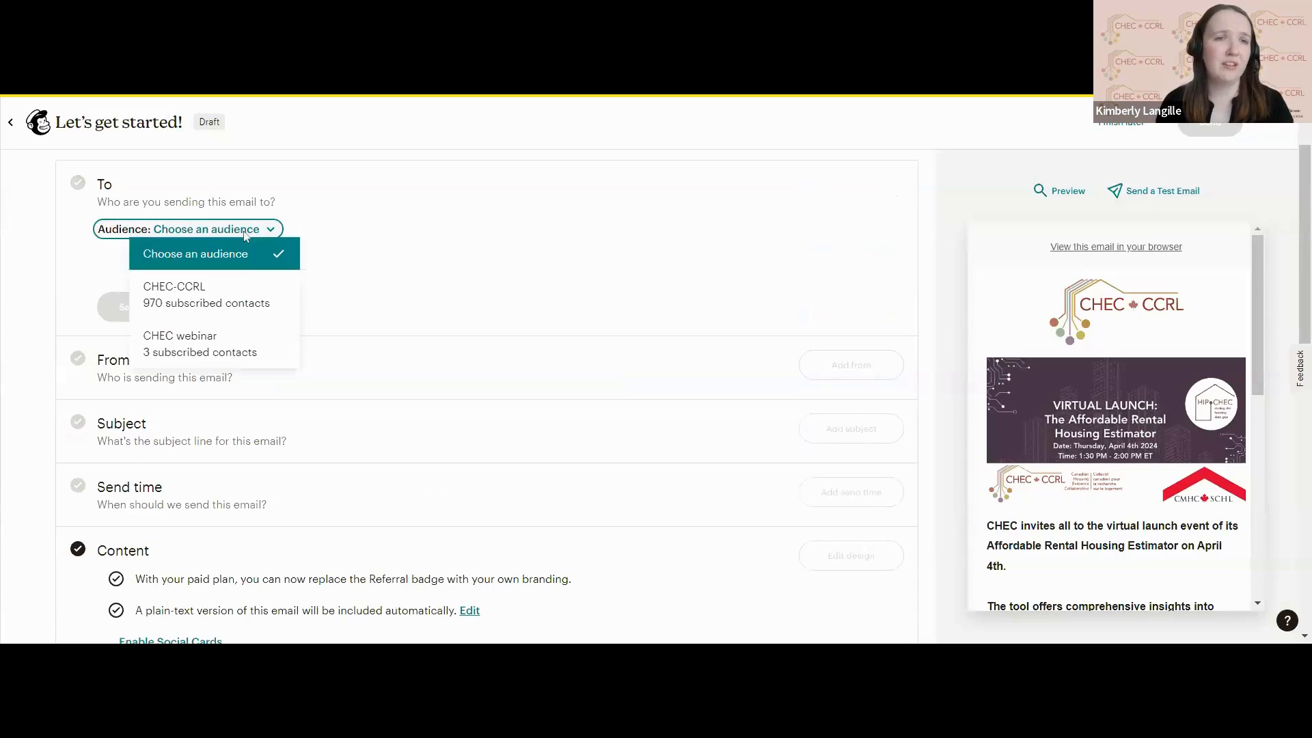
{"action": "left_click", "coordinate": [217, 360]}
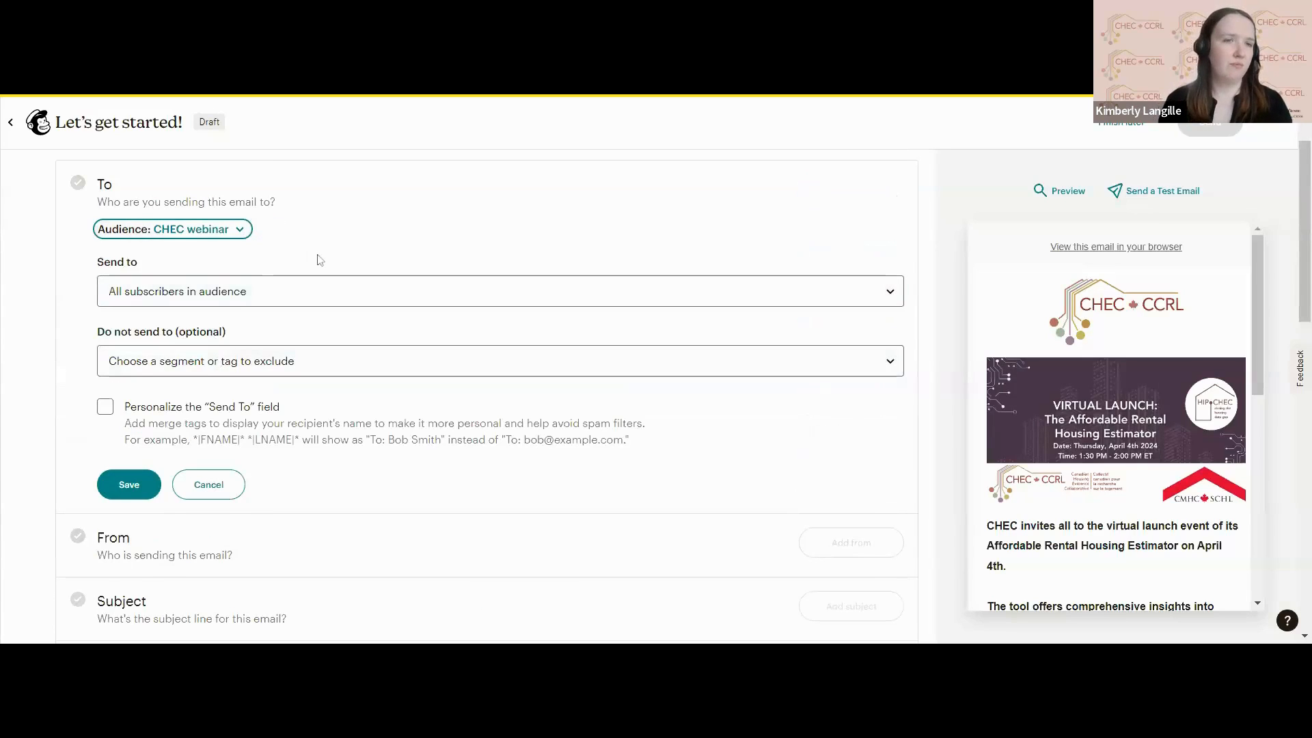
Examine the recipient options for which subscribers, segments or tags of the audience to send to or exclude.
{"action": "scroll", "coordinate": [318, 260], "scroll_direction": "down", "scroll_amount": 1}
{"action": "scroll", "coordinate": [318, 260], "scroll_direction": "up", "scroll_amount": 1}
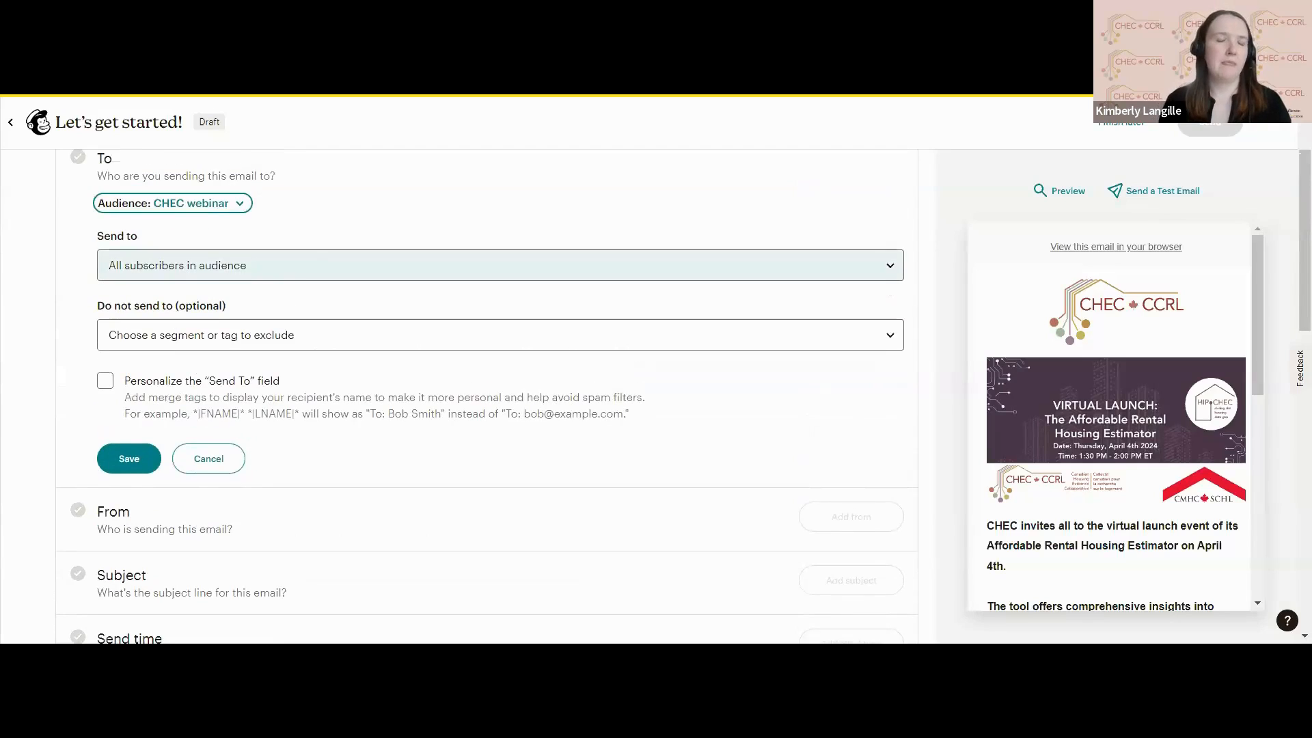
{"action": "left_click", "coordinate": [318, 263]}
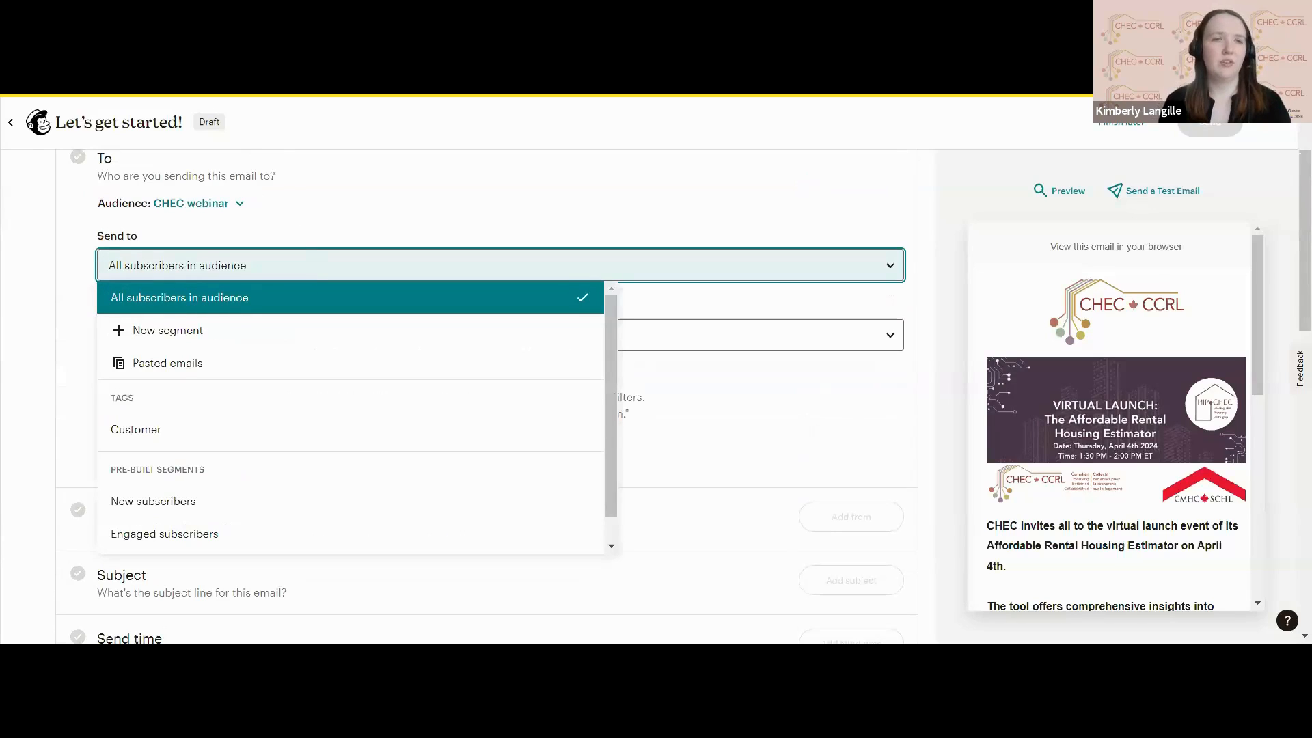
{"action": "left_click", "coordinate": [317, 262]}
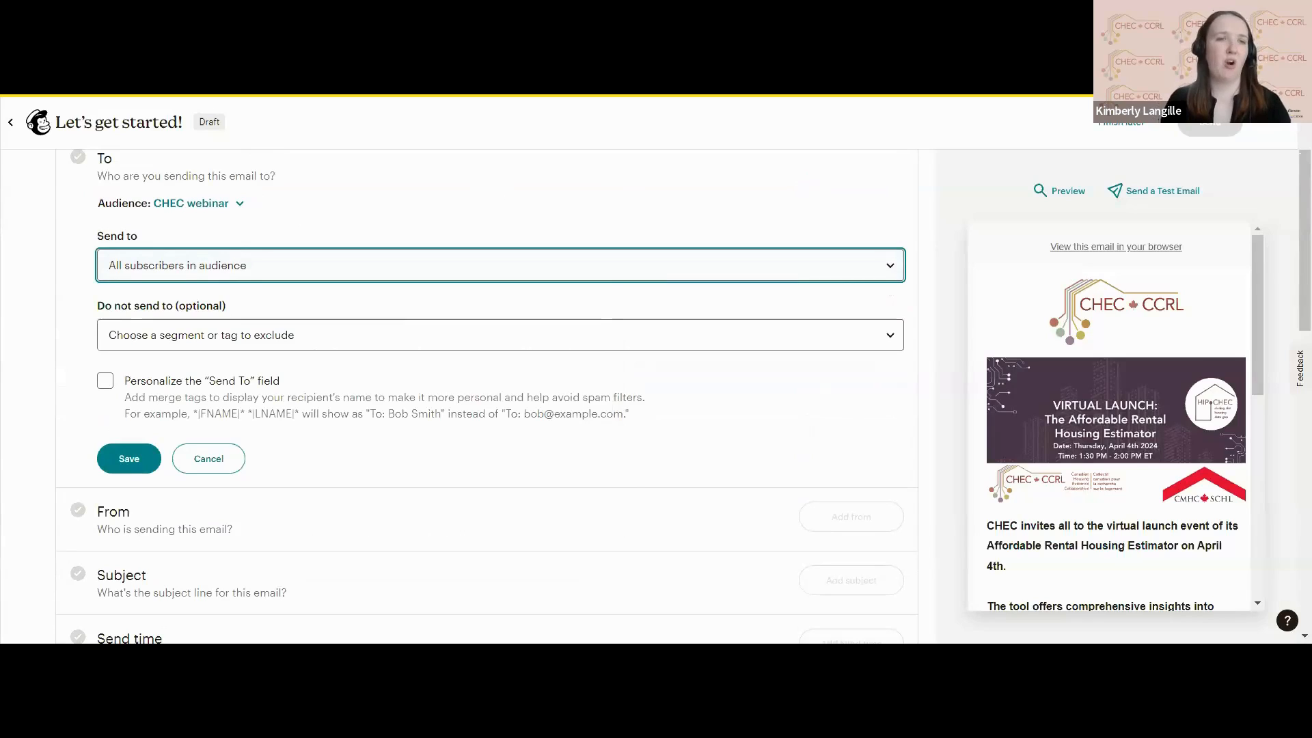
{"action": "left_click", "coordinate": [399, 333]}
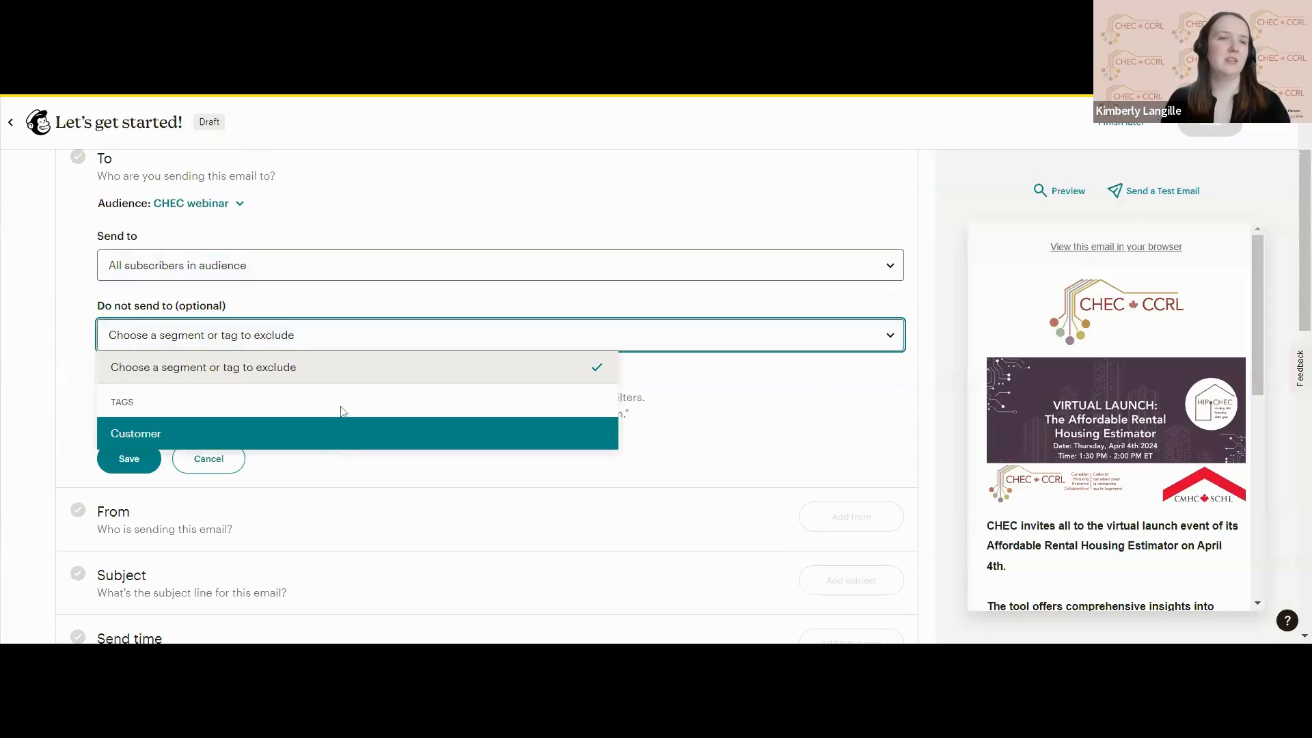
{"action": "left_click", "coordinate": [382, 335]}
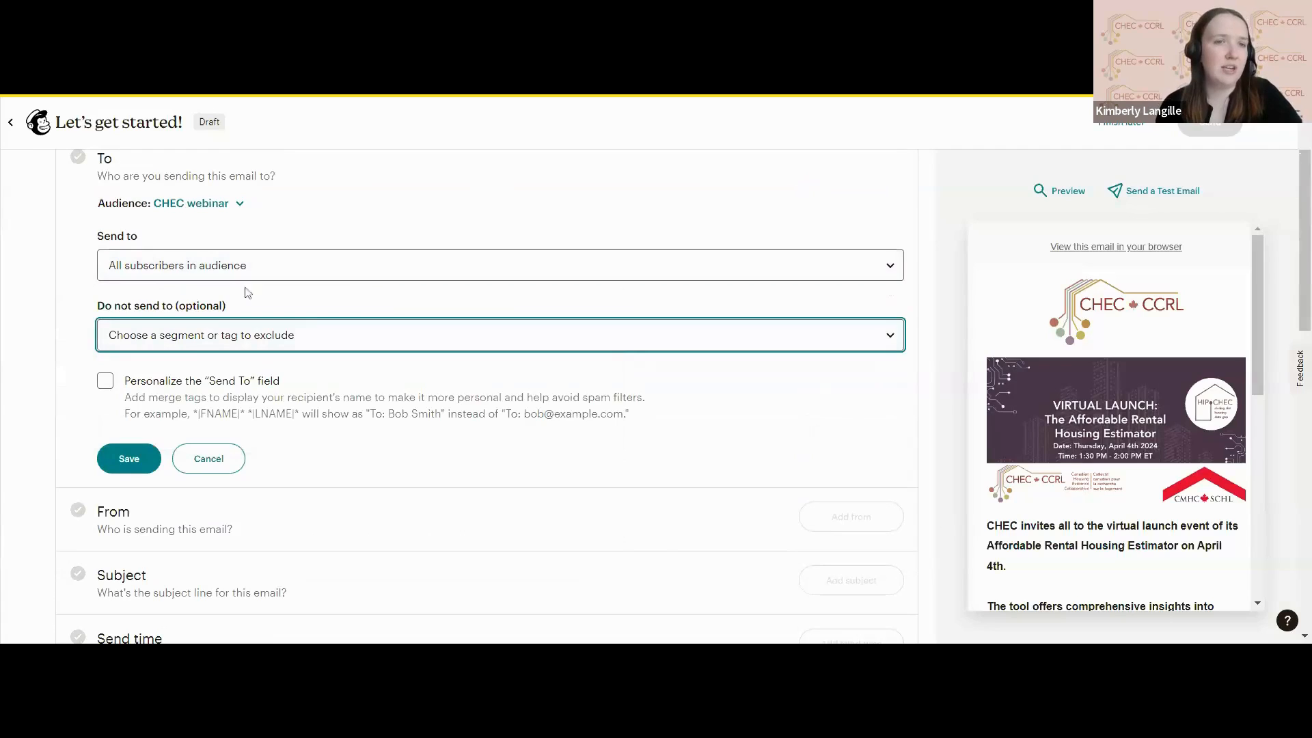
{"action": "scroll", "coordinate": [267, 292], "scroll_direction": "up", "scroll_amount": 1}
{"action": "scroll", "coordinate": [268, 292], "scroll_direction": "down", "scroll_amount": 1}
{"action": "scroll", "coordinate": [267, 292], "scroll_direction": "down", "scroll_amount": 1}
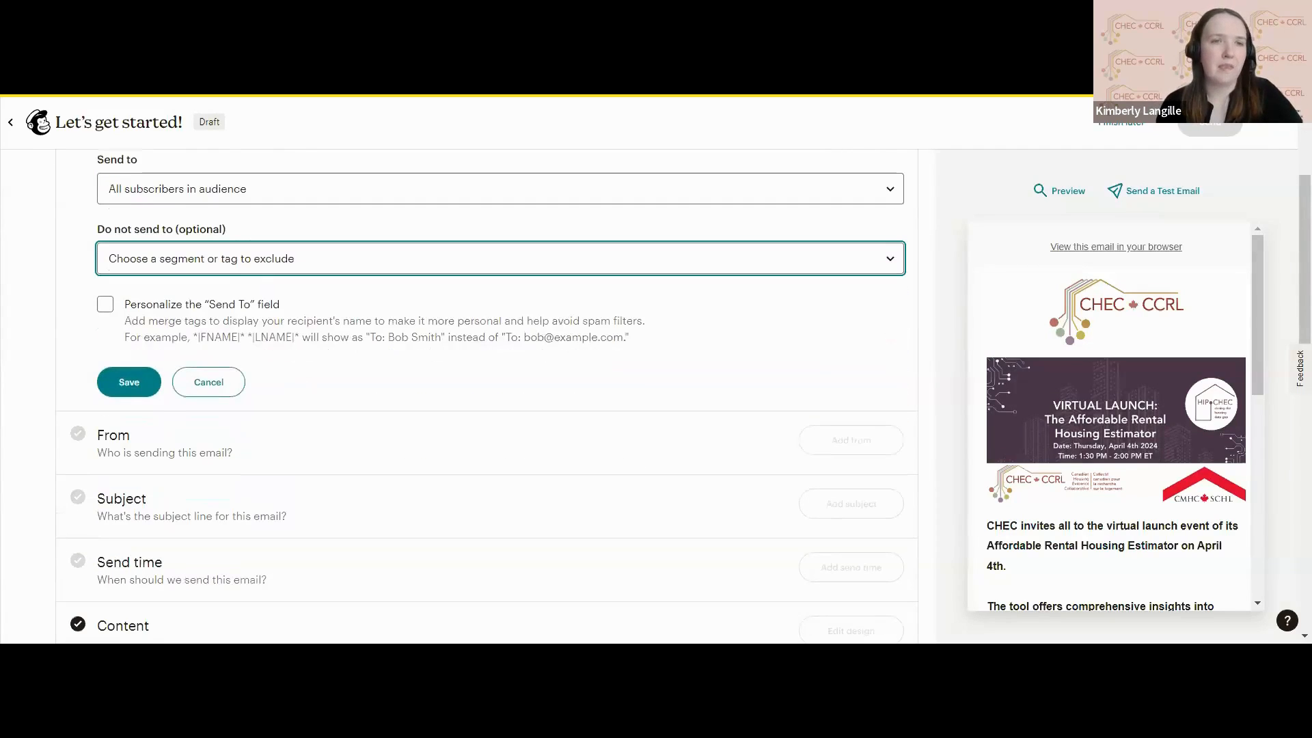
{"action": "scroll", "coordinate": [267, 292], "scroll_direction": "down", "scroll_amount": 1}
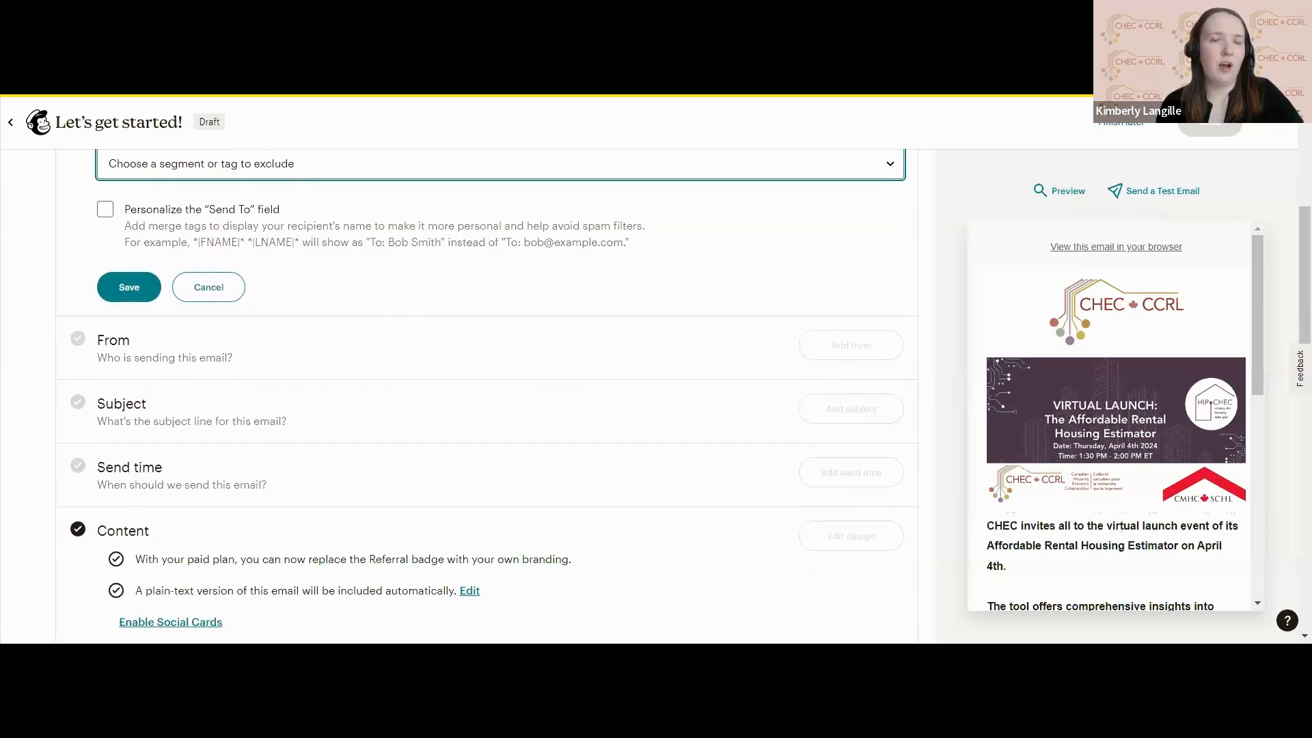
{"action": "scroll", "coordinate": [267, 293], "scroll_direction": "up", "scroll_amount": 2}
{"action": "scroll", "coordinate": [267, 293], "scroll_direction": "up", "scroll_amount": 1}
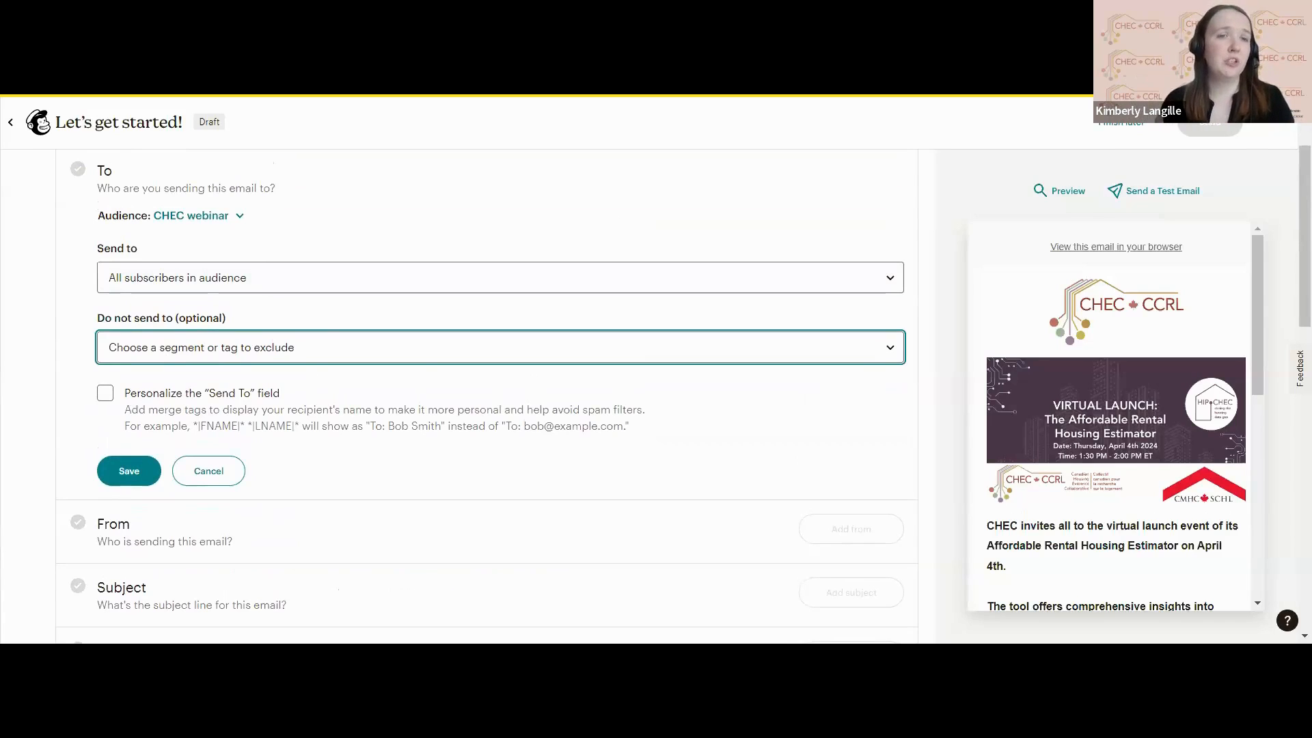
Personalize the "Send To" field with the *|FNAME|* *|LNAME|* merge tag and save the recipient settings.
{"action": "scroll", "coordinate": [486, 396], "scroll_direction": "down", "scroll_amount": 1}
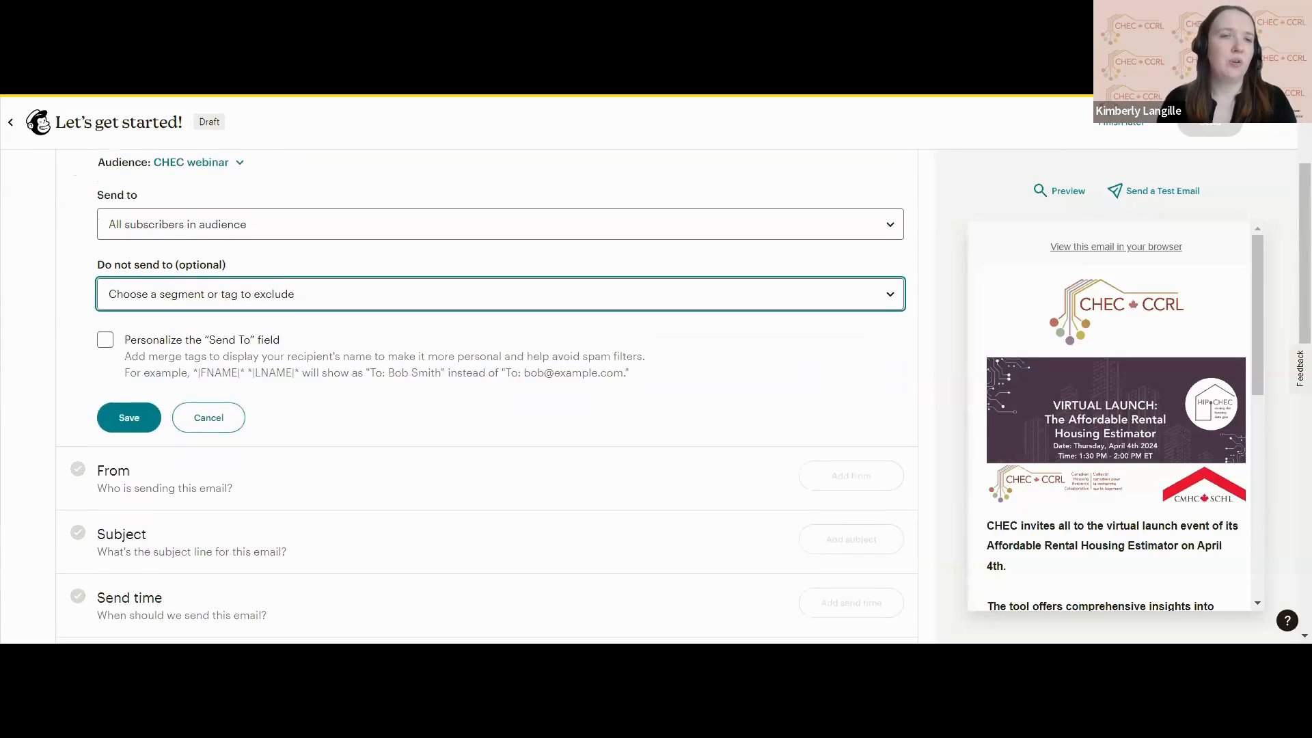
{"action": "left_click", "coordinate": [106, 340]}
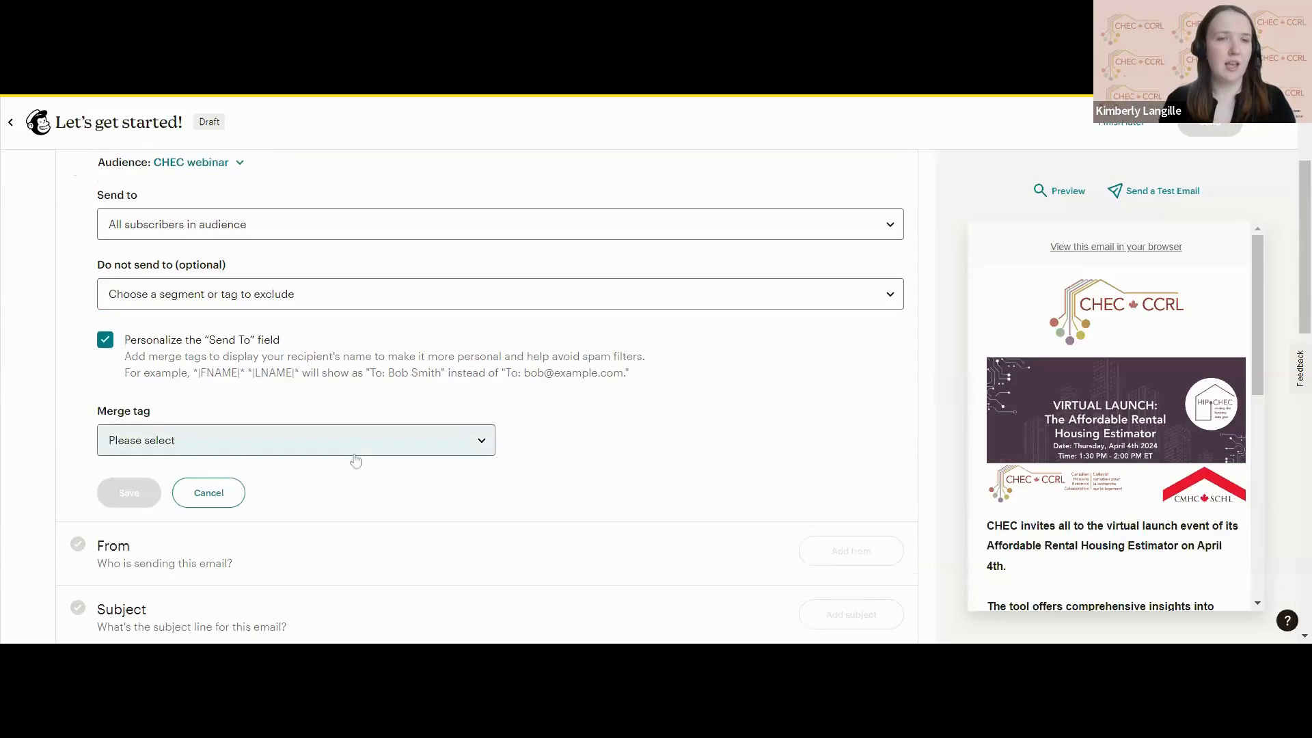
{"action": "left_click", "coordinate": [351, 456]}
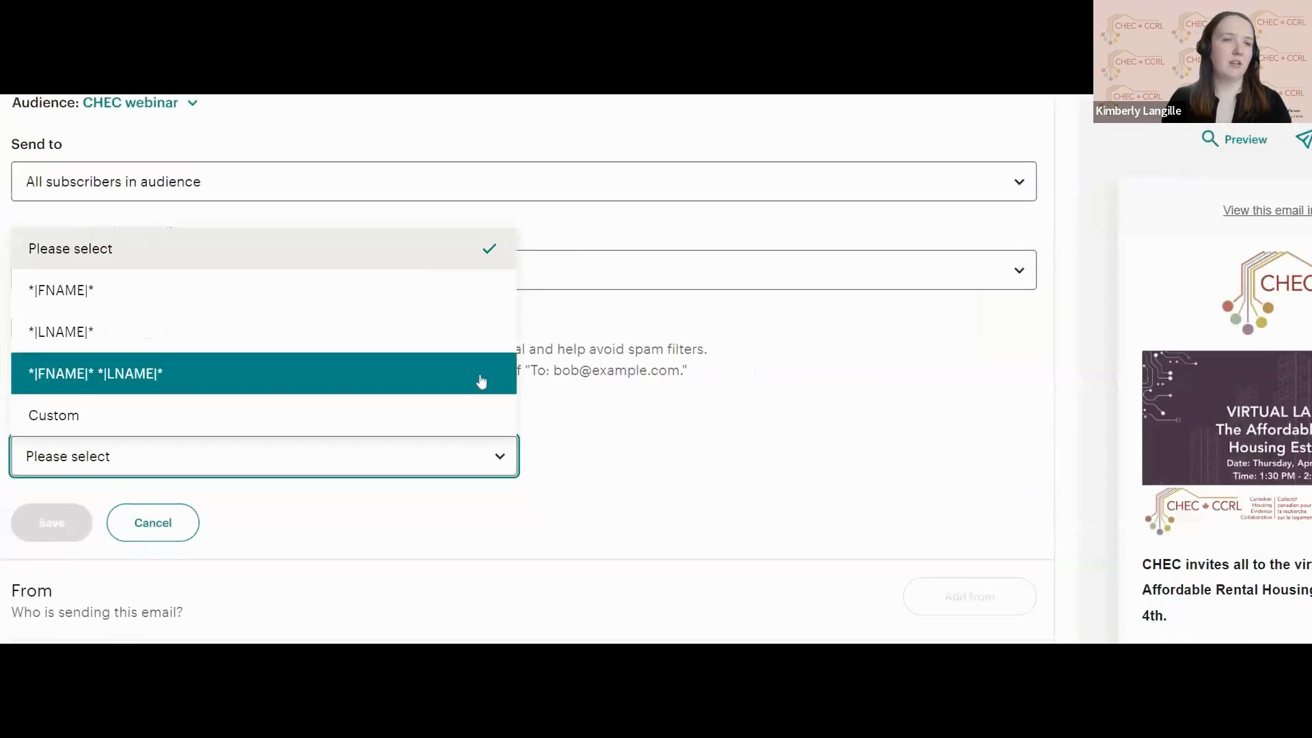
{"action": "left_click", "coordinate": [608, 395]}
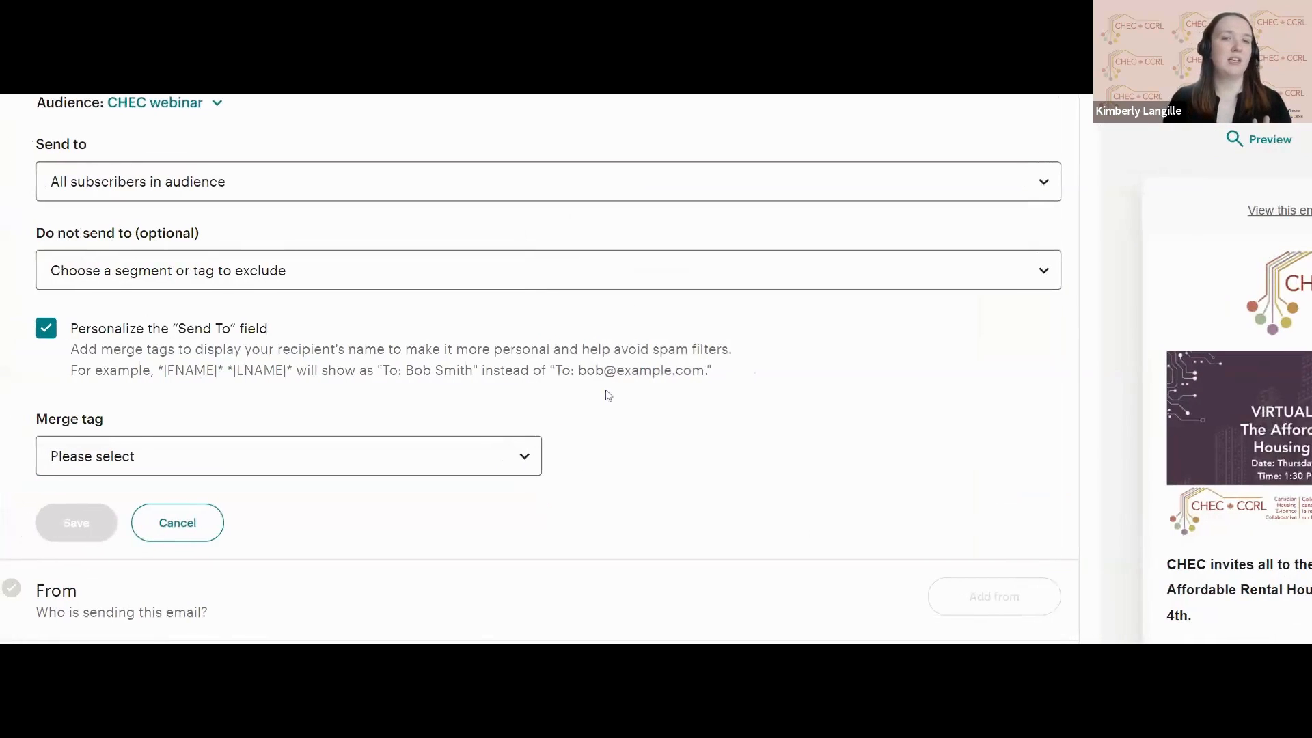
{"action": "left_click", "coordinate": [497, 459]}
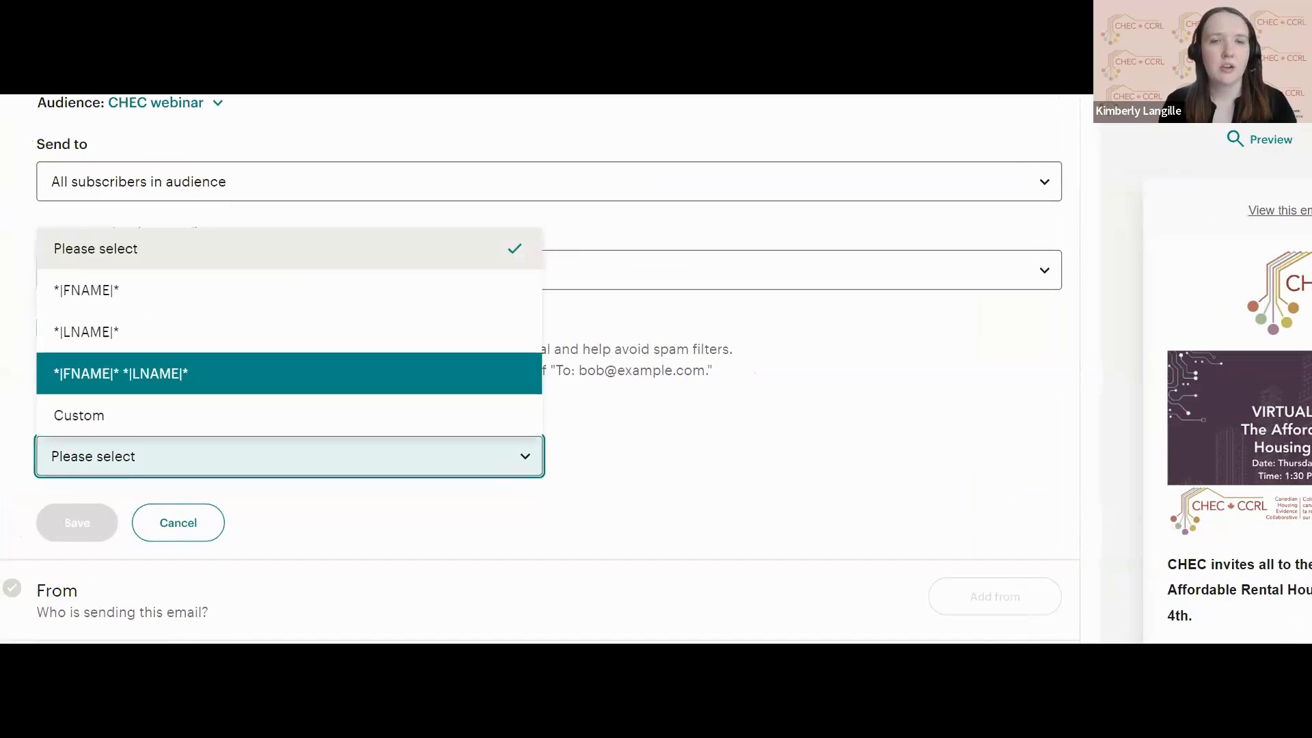
{"action": "left_click", "coordinate": [447, 386]}
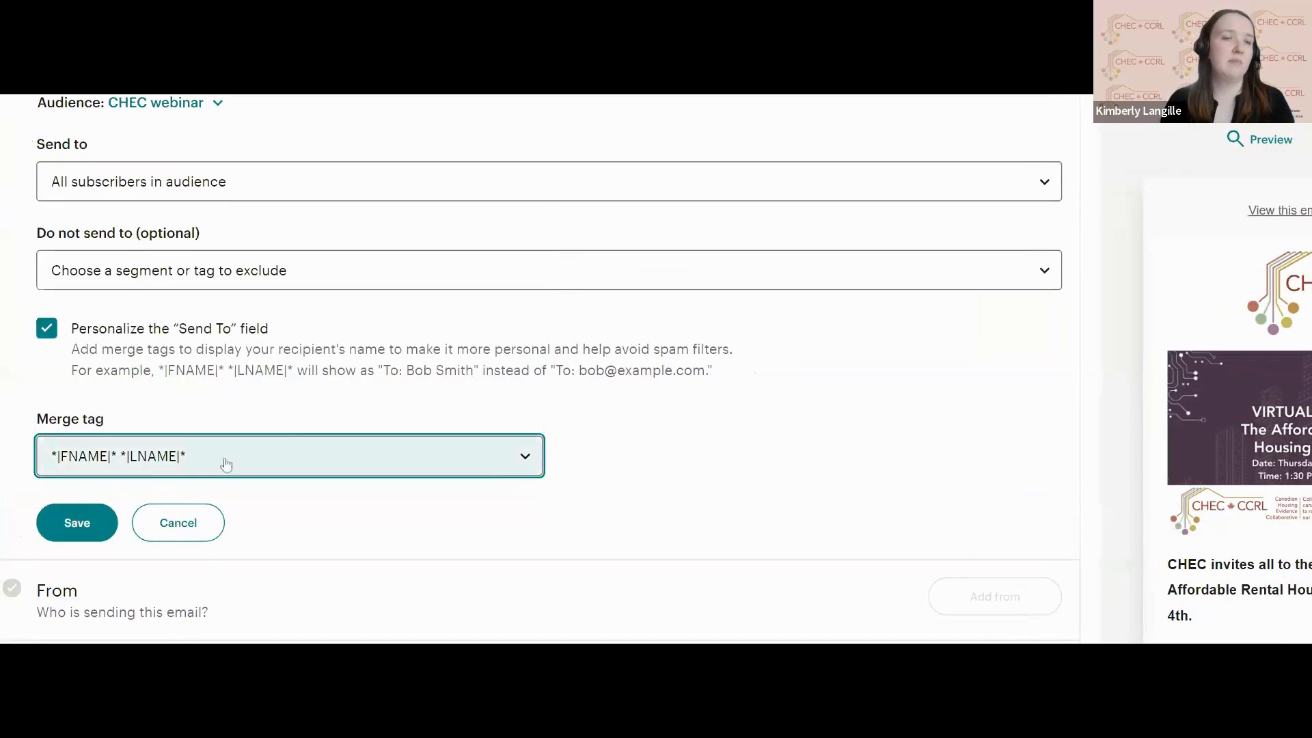
{"action": "scroll", "coordinate": [225, 461], "scroll_direction": "down", "scroll_amount": 1}
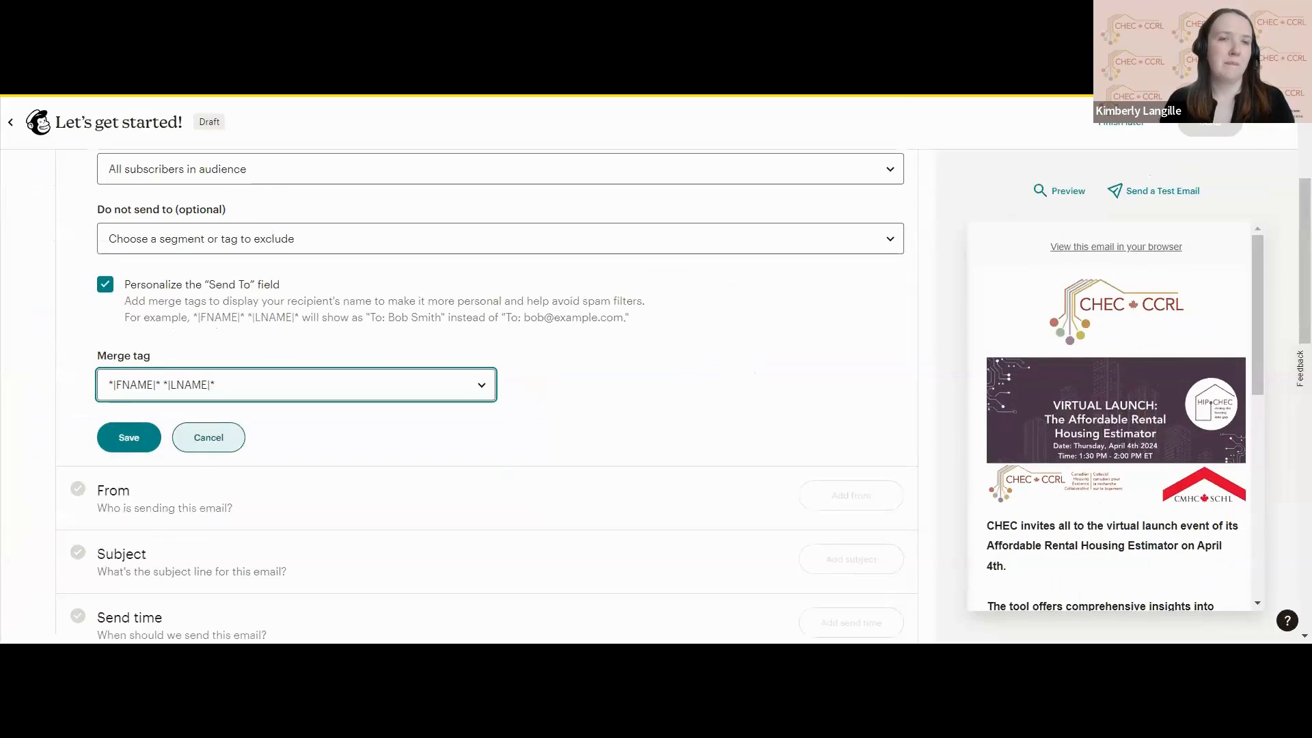
{"action": "left_click", "coordinate": [140, 448]}
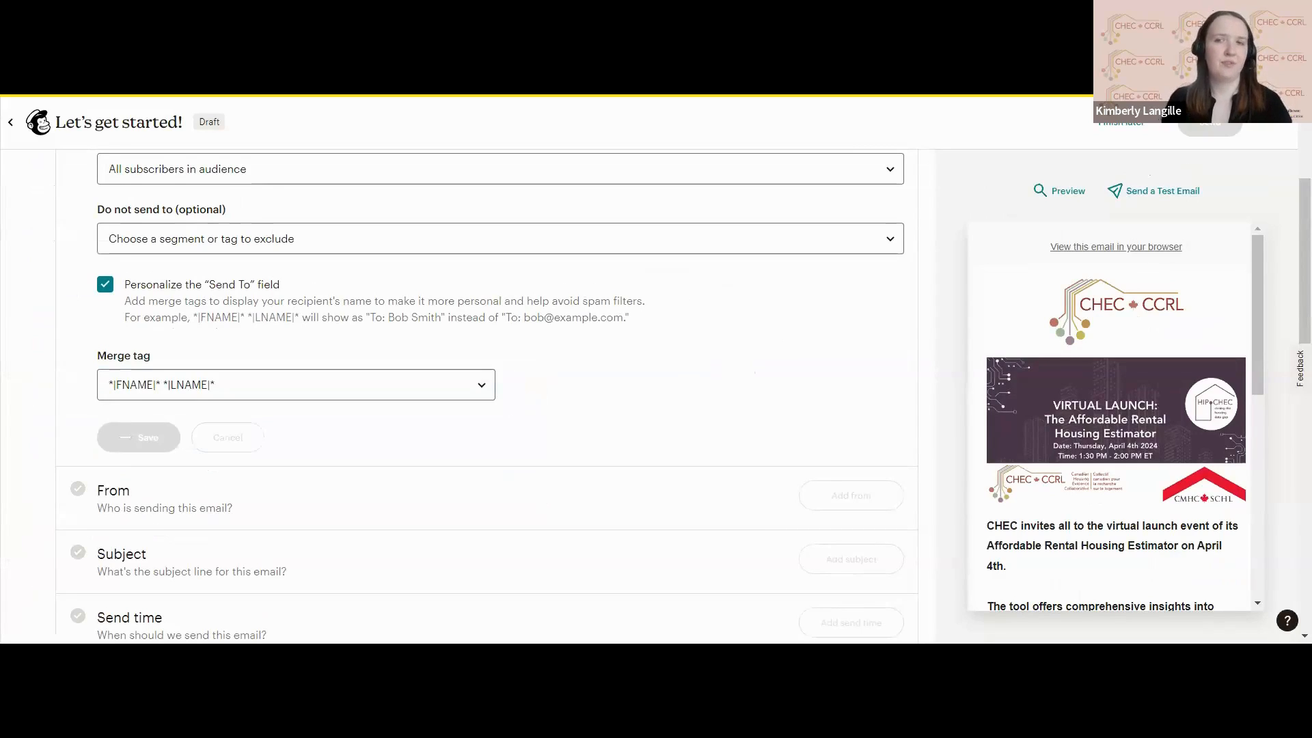
Open the campaign's From details for editing and replace the sender name with the new sender's full name.
{"action": "scroll", "coordinate": [487, 396], "scroll_direction": "down", "scroll_amount": 2}
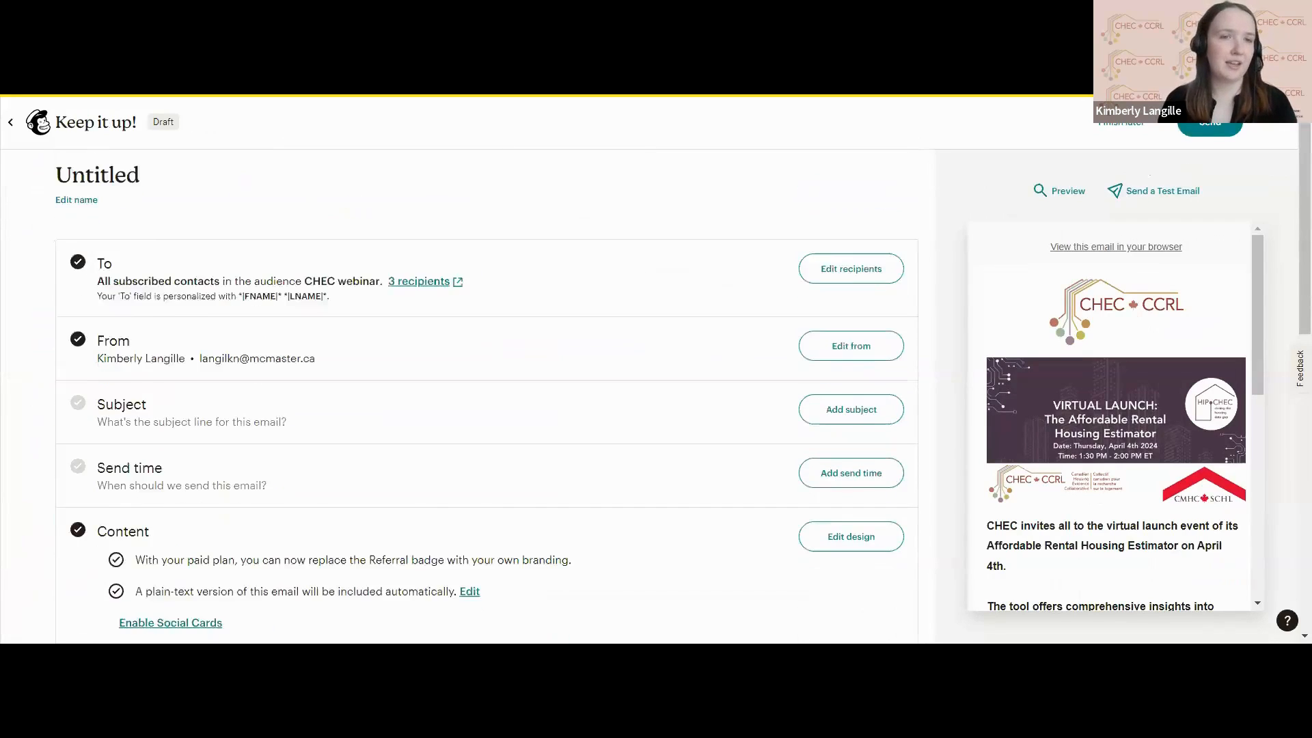
{"action": "scroll", "coordinate": [786, 331], "scroll_direction": "down", "scroll_amount": 1}
{"action": "left_click", "coordinate": [843, 306]}
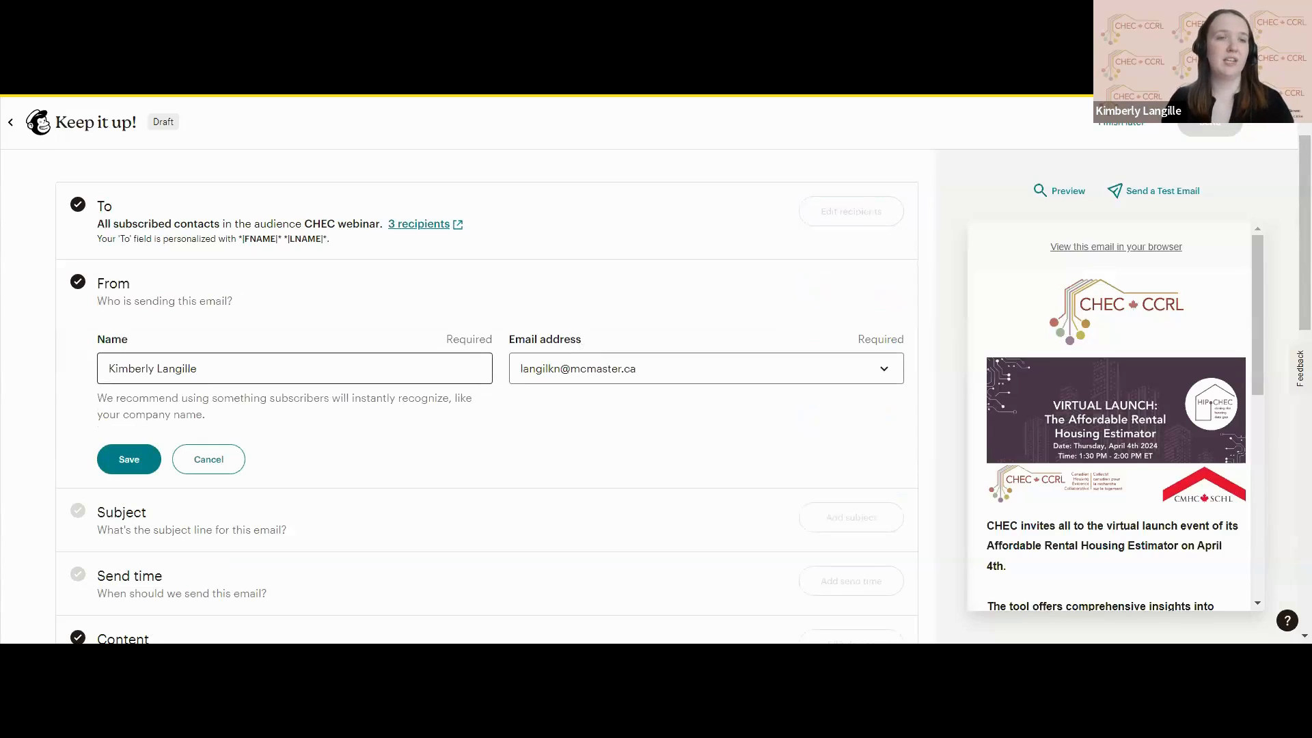
{"action": "left_click_drag", "start_coordinate": [199, 369], "coordinate": [108, 369]}
{"action": "key", "text": "BackSpace"}
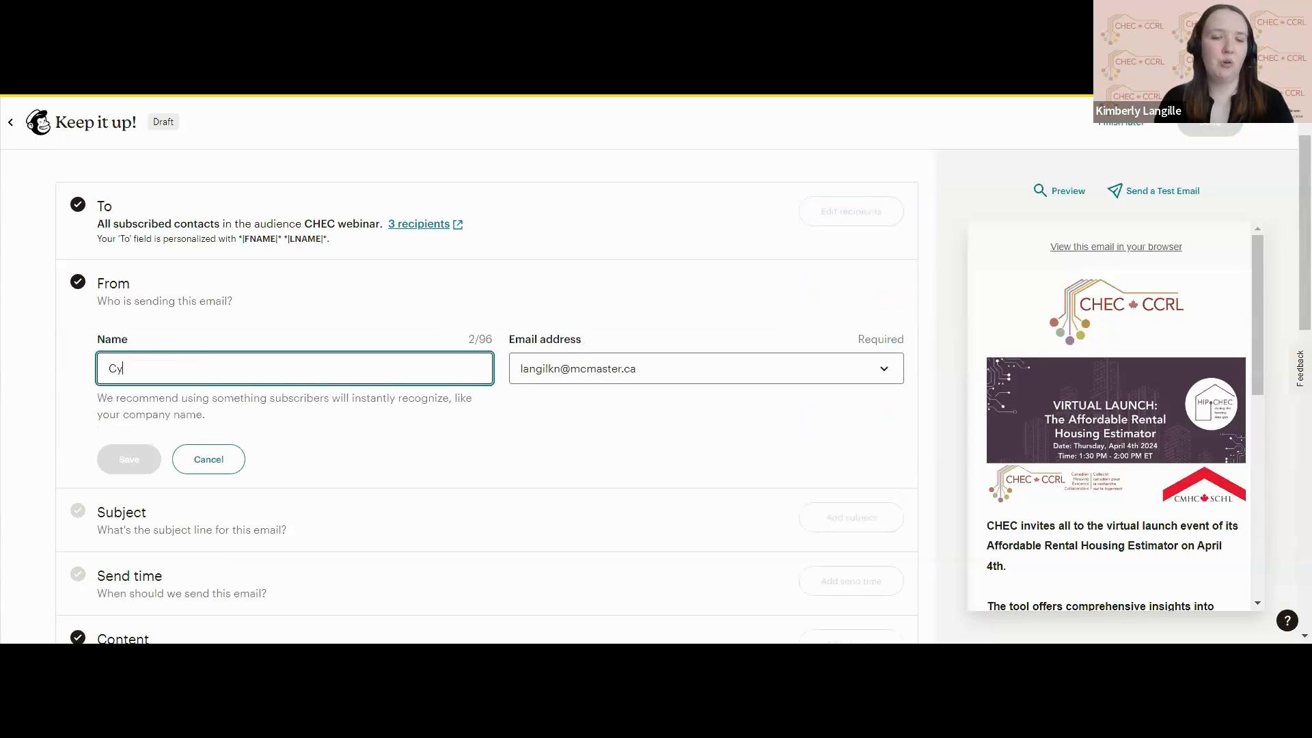
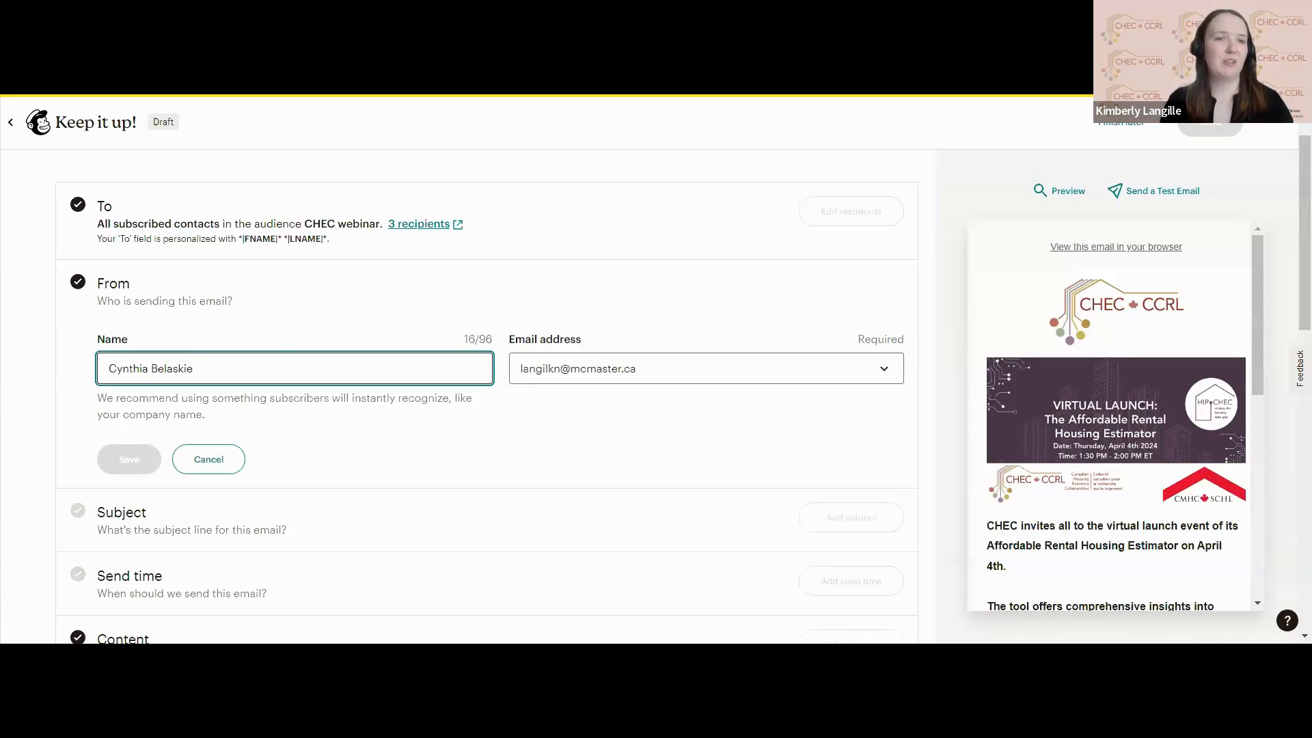
Replace the From email address with the new sender's email address and save the sender details.
{"action": "left_click", "coordinate": [637, 368]}
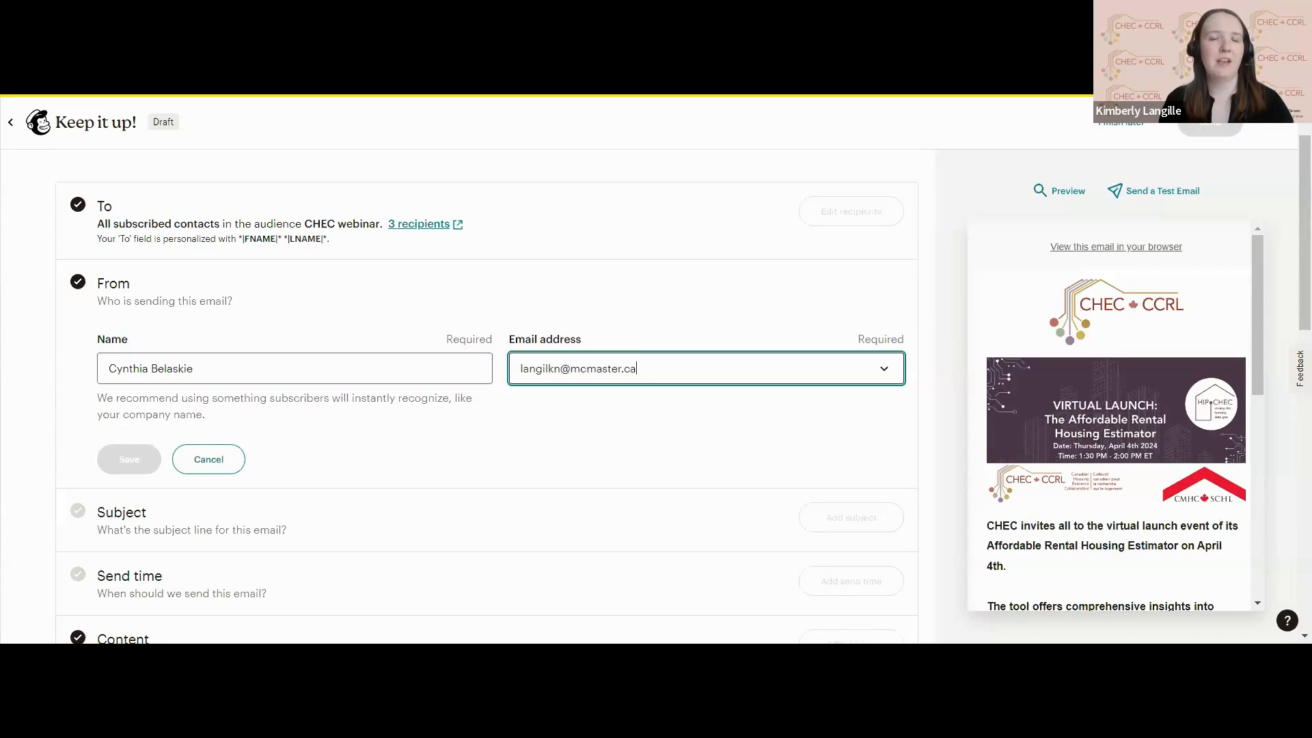
{"action": "key", "text": "ctrl+a"}
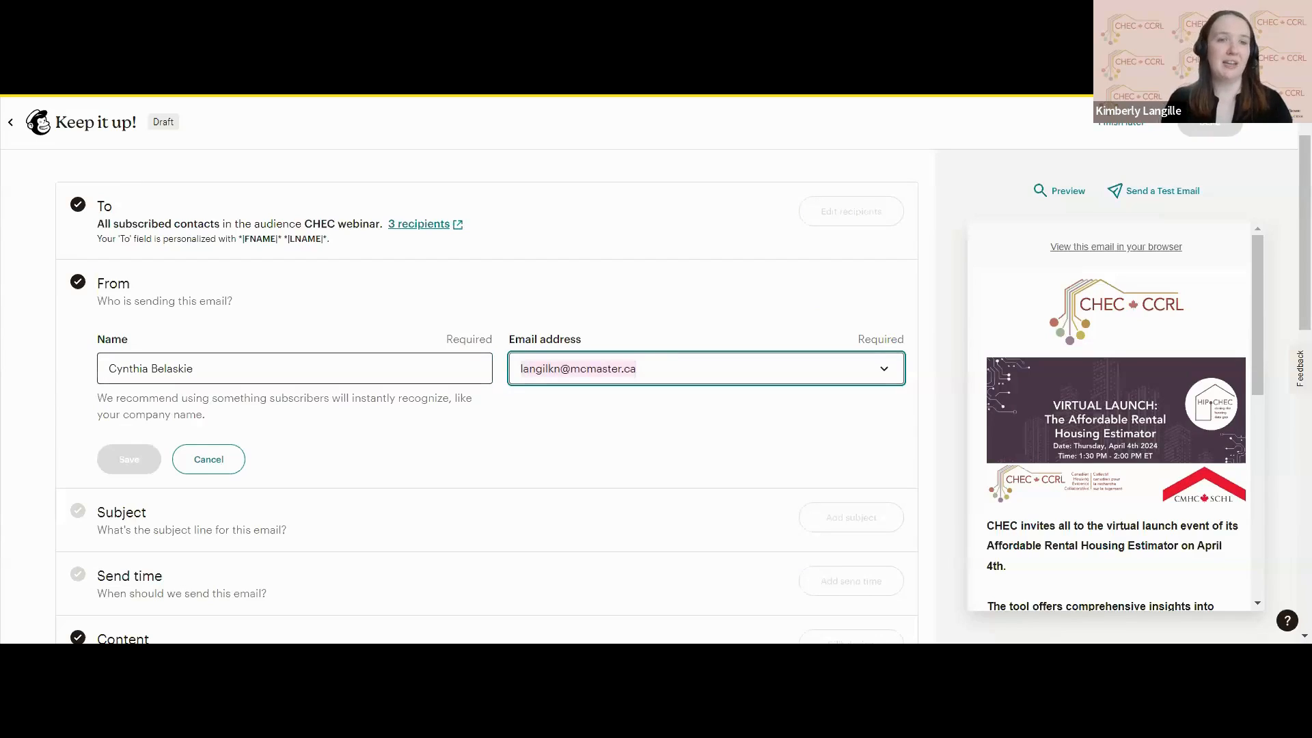
{"action": "key", "text": "BackSpace"}
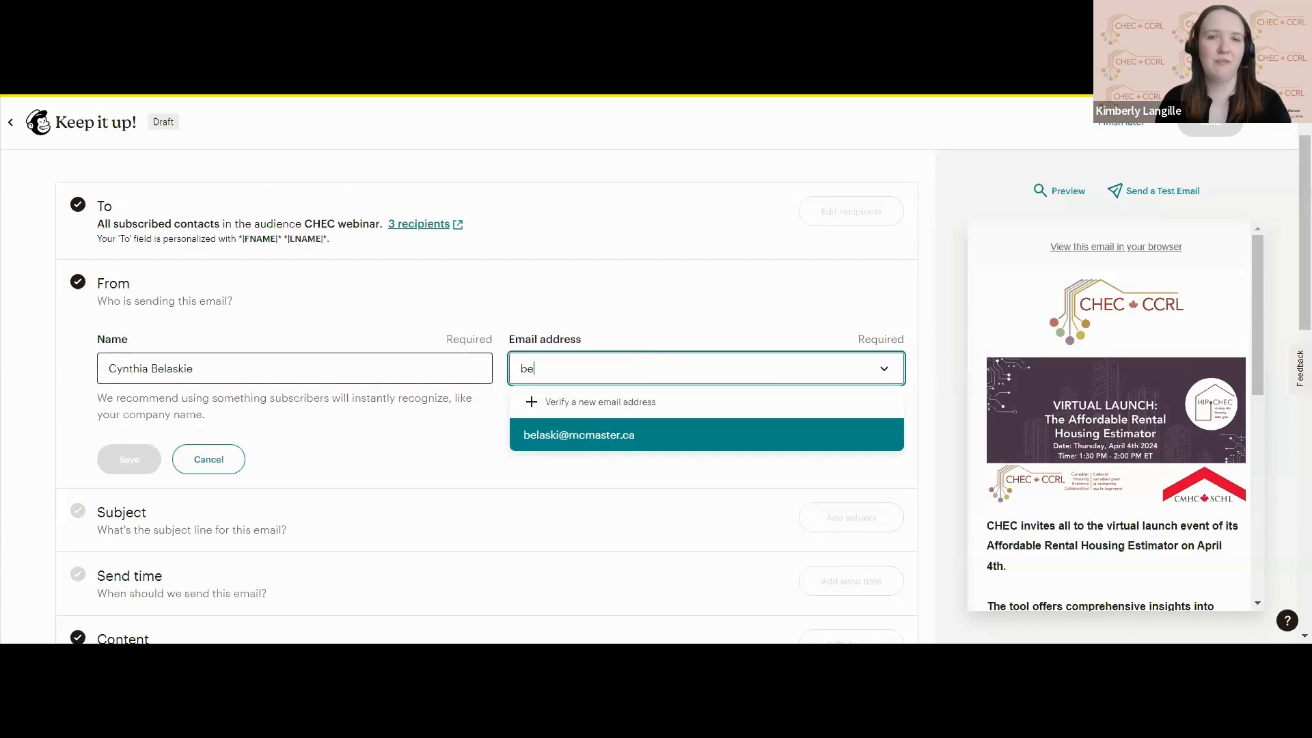
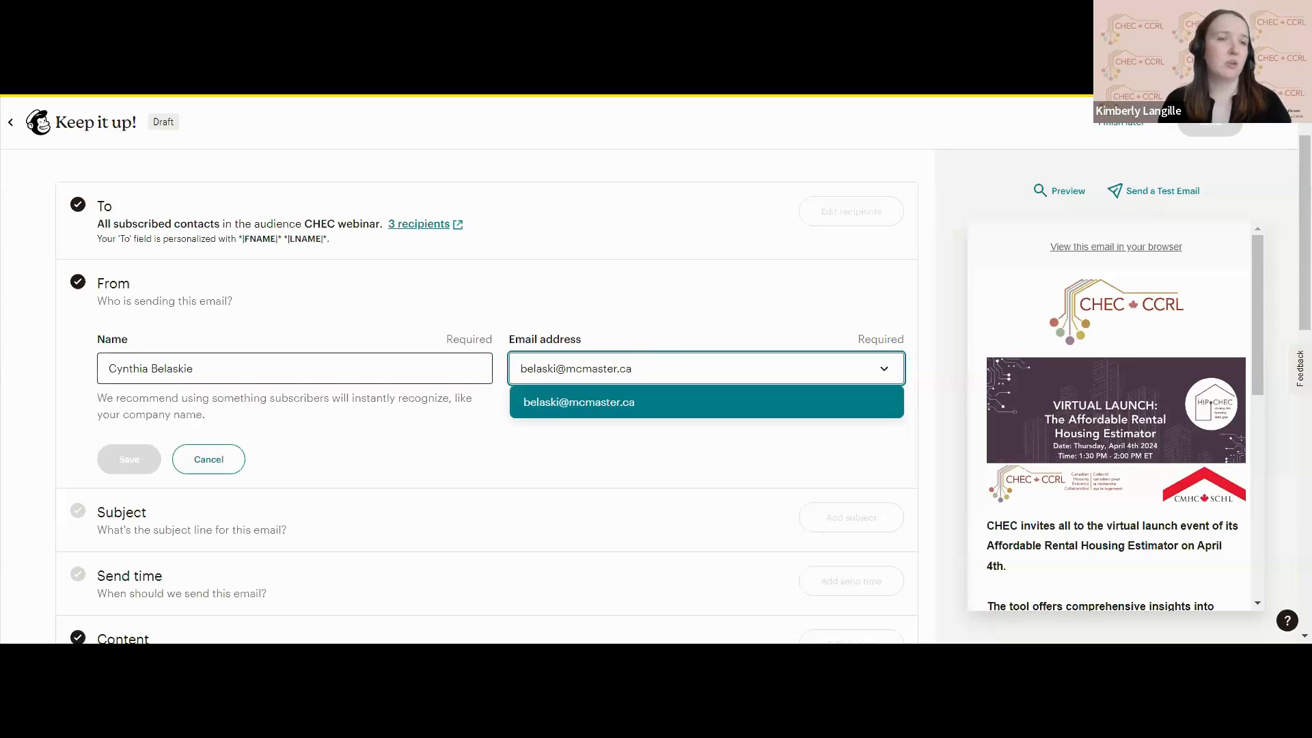
{"action": "scroll", "coordinate": [486, 397], "scroll_direction": "down", "scroll_amount": 1}
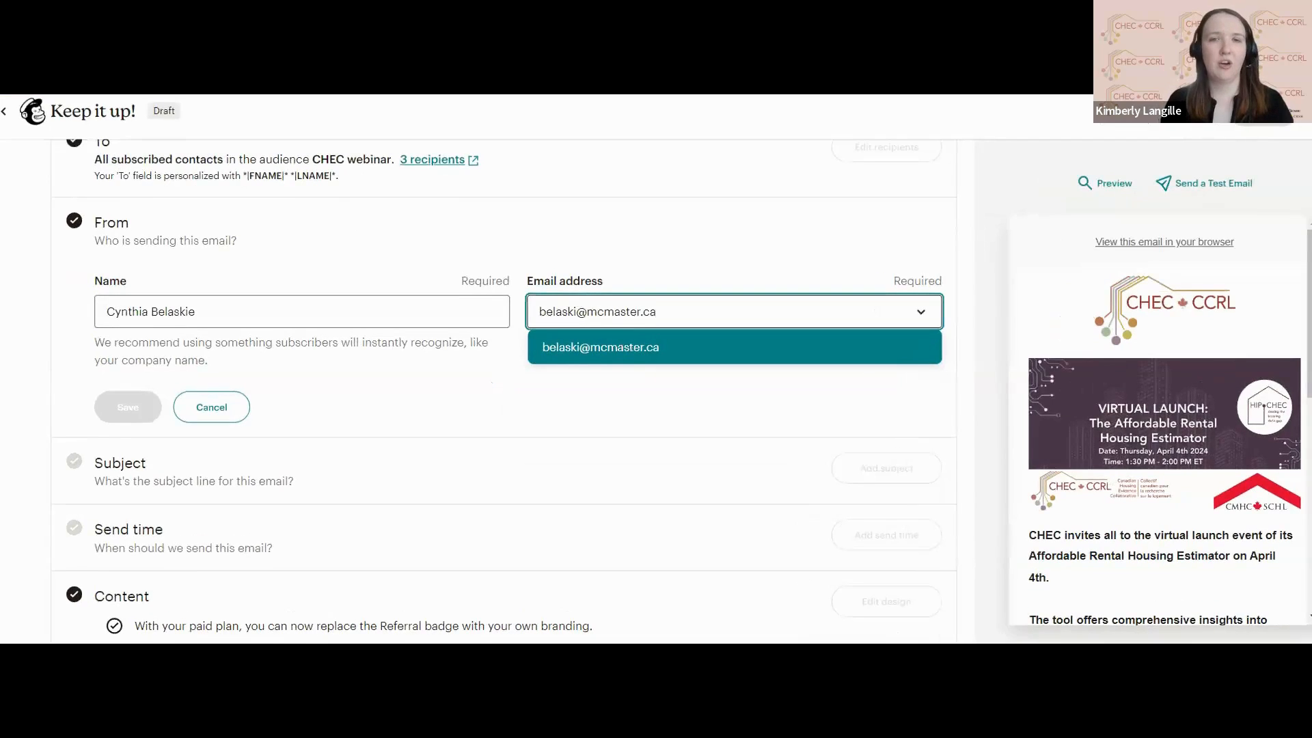
{"action": "left_click", "coordinate": [441, 405]}
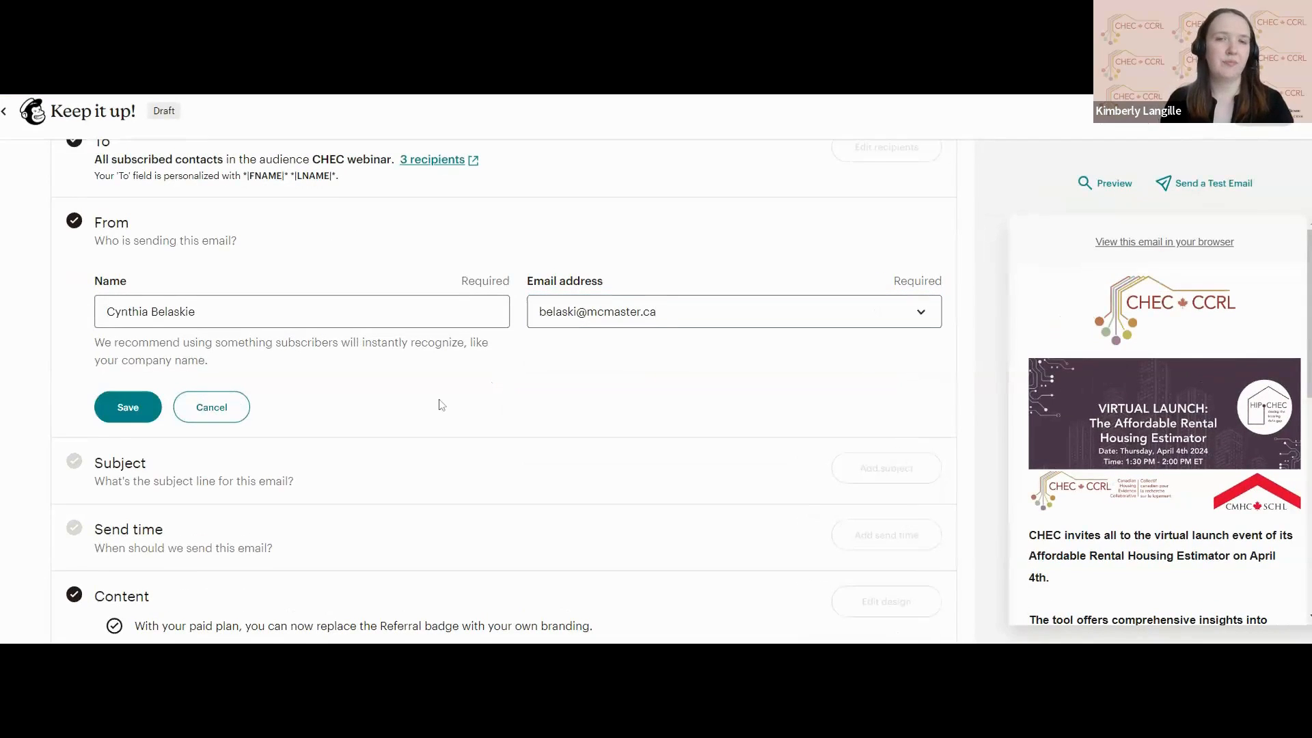
{"action": "left_click", "coordinate": [129, 408]}
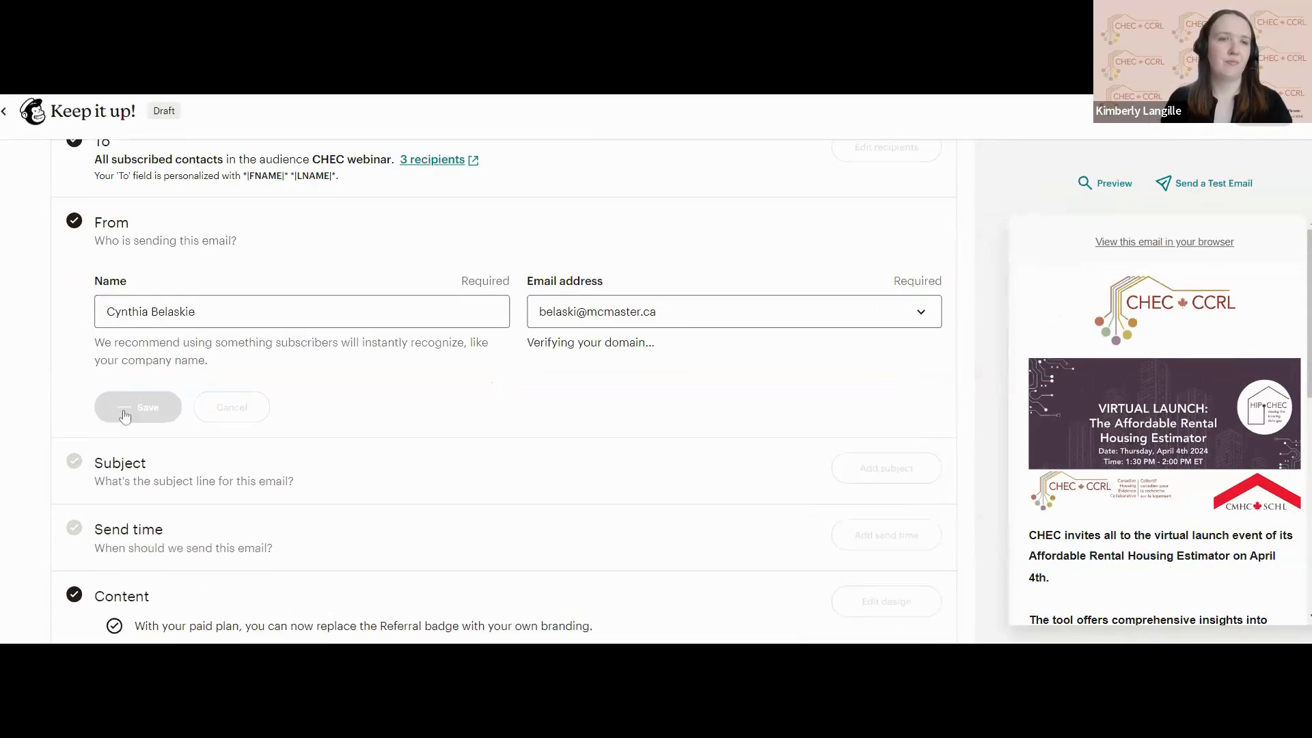
{"action": "scroll", "coordinate": [451, 399], "scroll_direction": "up", "scroll_amount": 1}
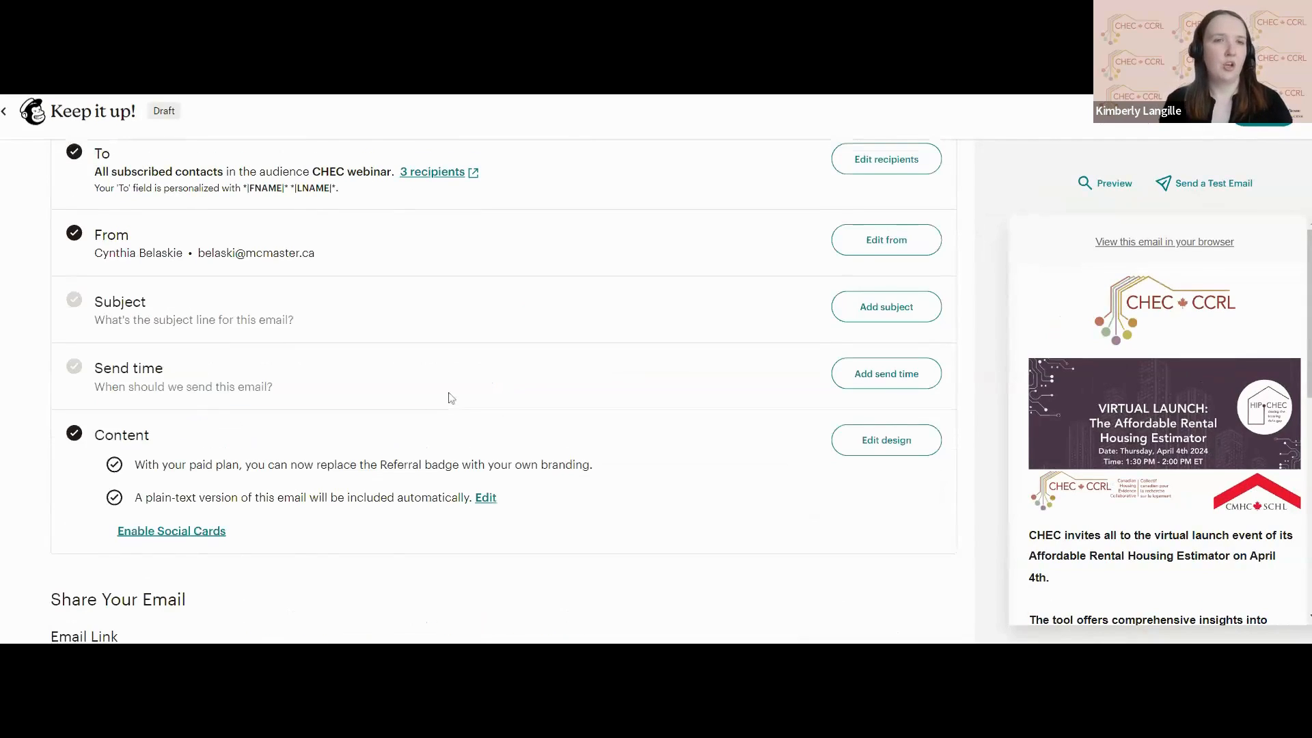
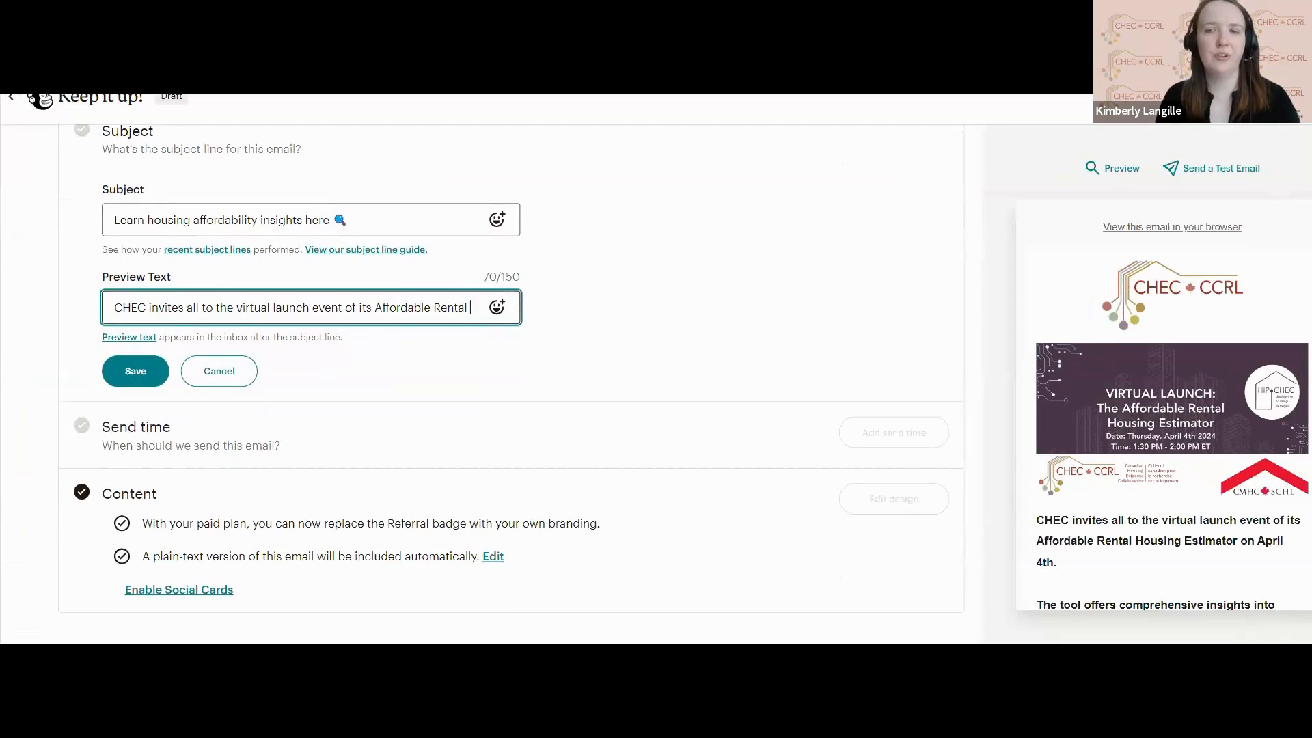
Complete the preview text as "CHEC invites all to the virtual launch event of its Affordable Rental Housing Estimator." and save the subject settings.
{"action": "type", "text": "Housing Es"}
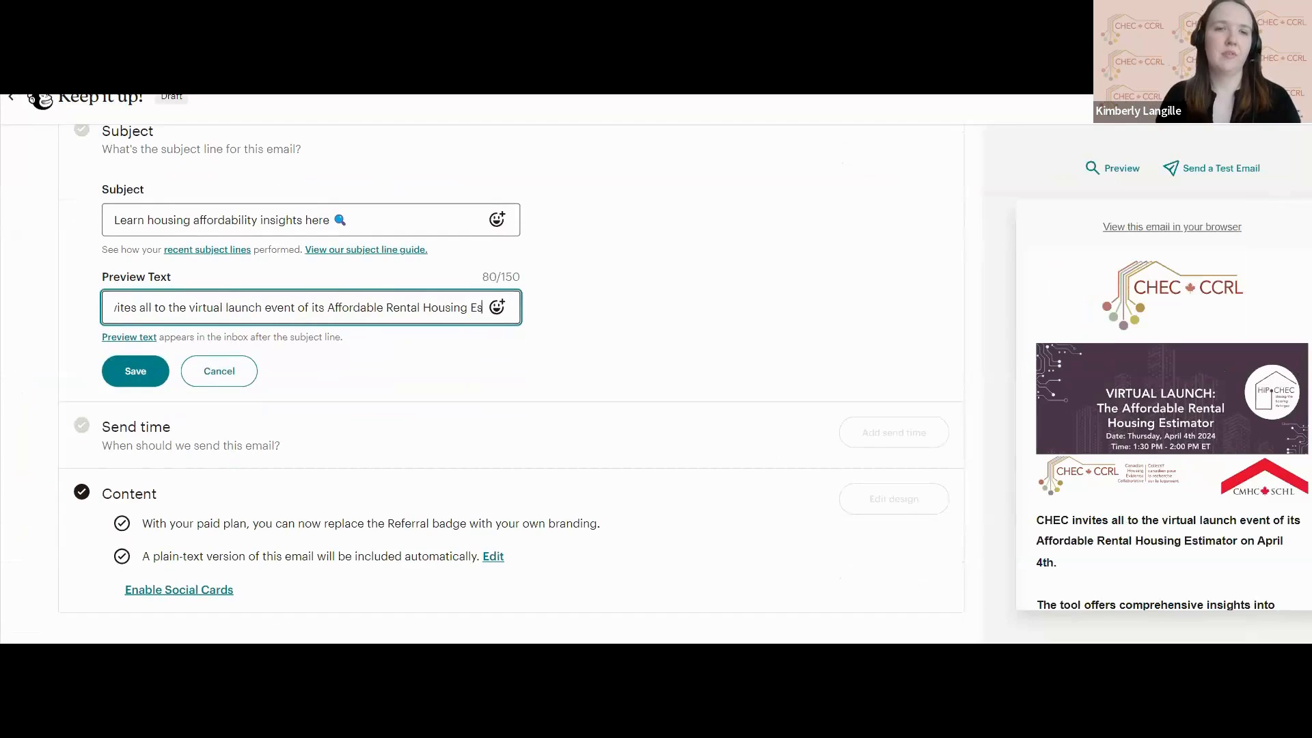
{"action": "type", "text": "timator."}
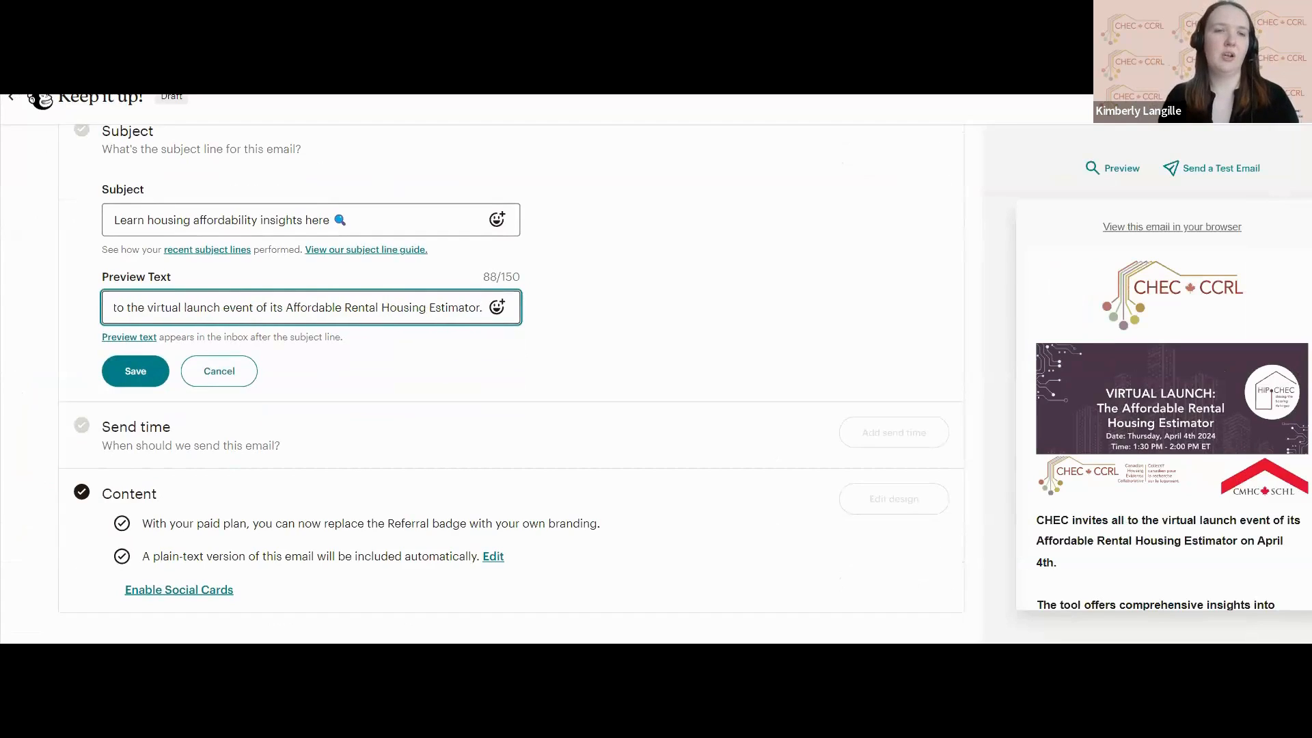
{"action": "left_click_drag", "start_coordinate": [376, 308], "coordinate": [486, 334]}
{"action": "left_click", "coordinate": [135, 371]}
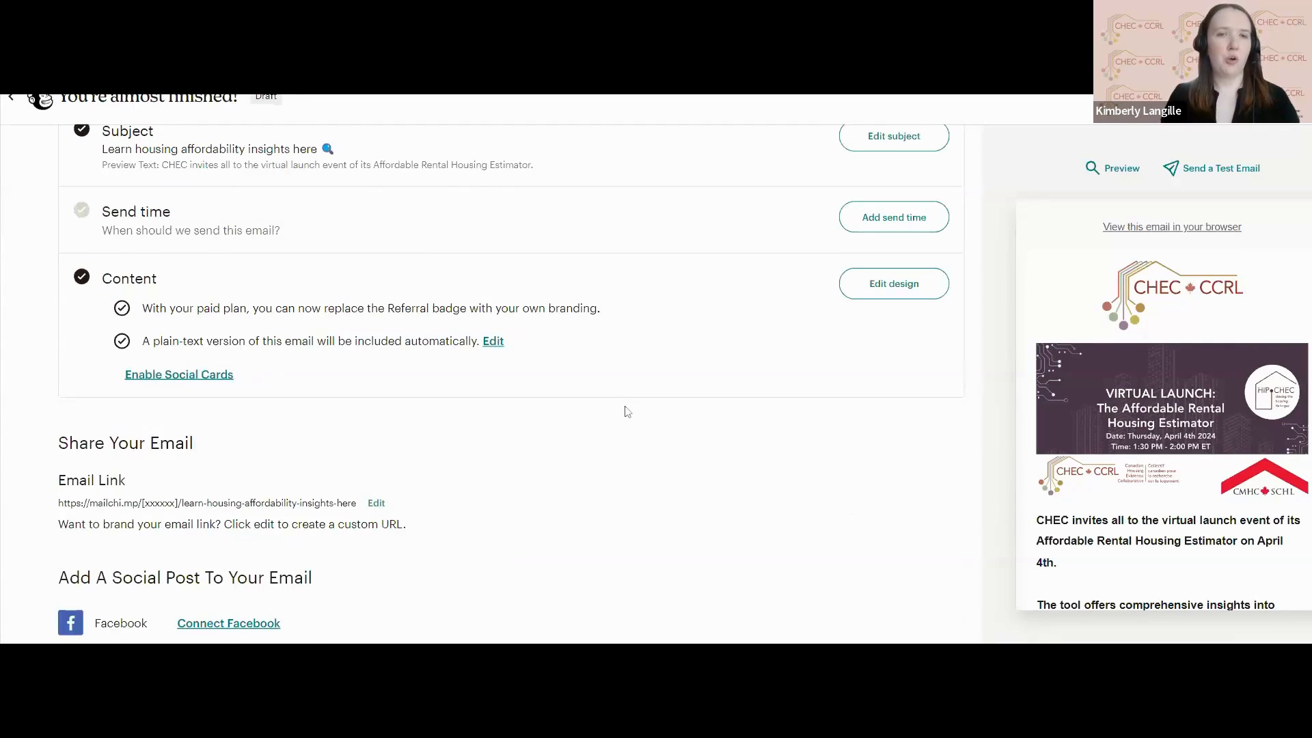
Add a send time to the campaign, scheduling the email for delivery at a specific time.
{"action": "scroll", "coordinate": [627, 411], "scroll_direction": "up", "scroll_amount": 2}
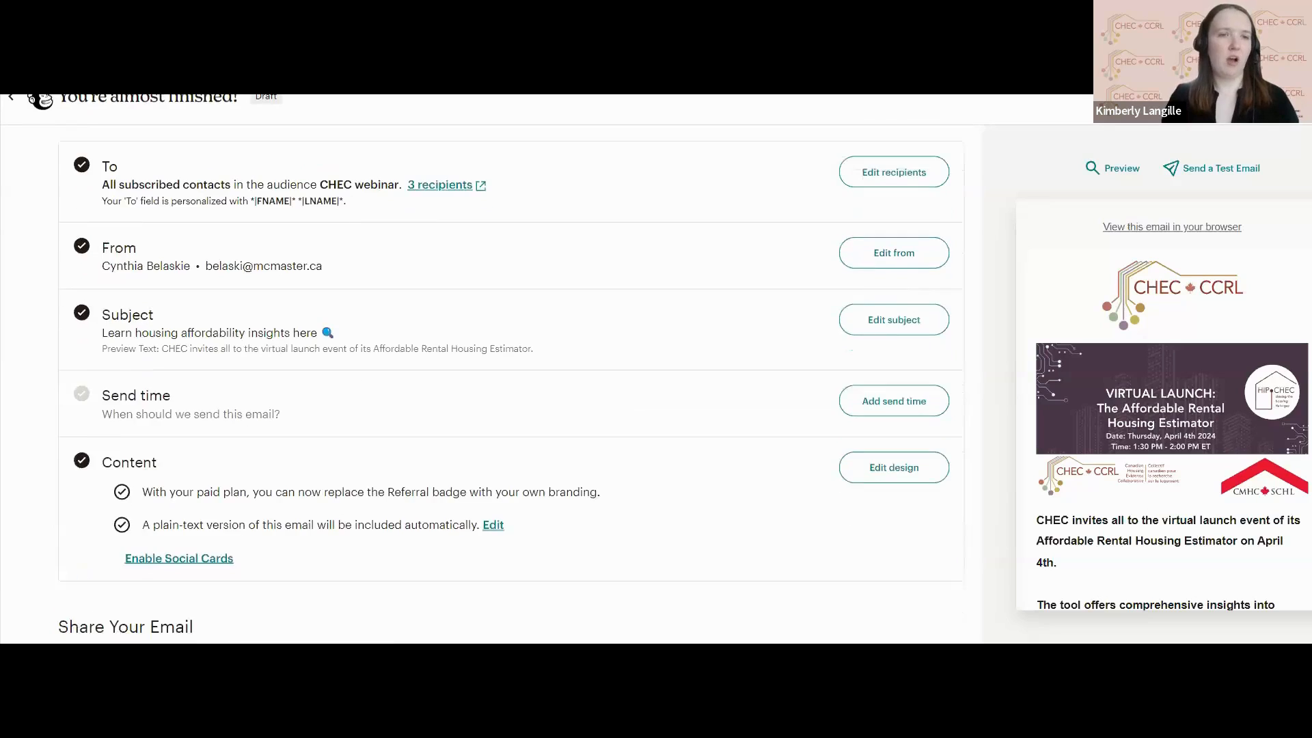
{"action": "scroll", "coordinate": [509, 369], "scroll_direction": "down", "scroll_amount": 6}
{"action": "scroll", "coordinate": [509, 369], "scroll_direction": "up", "scroll_amount": 6}
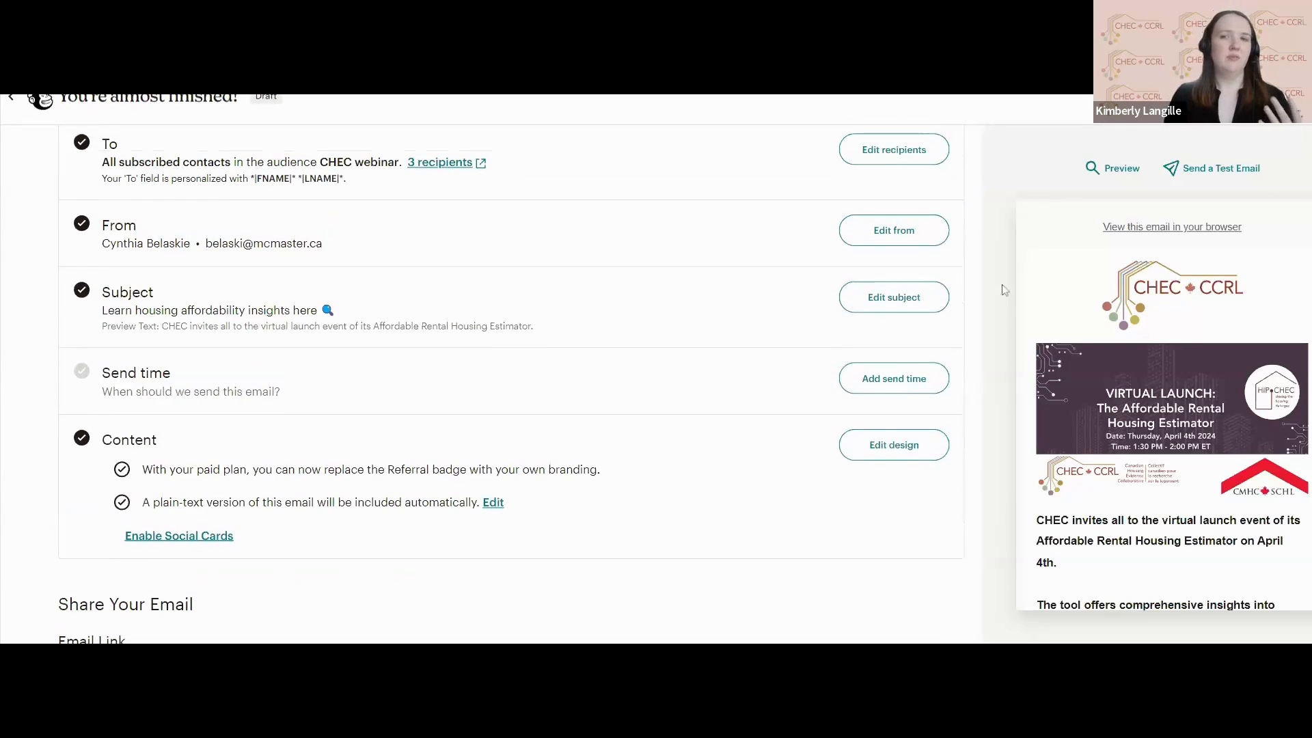
{"action": "left_click", "coordinate": [913, 377]}
{"action": "scroll", "coordinate": [486, 392], "scroll_direction": "down", "scroll_amount": 2}
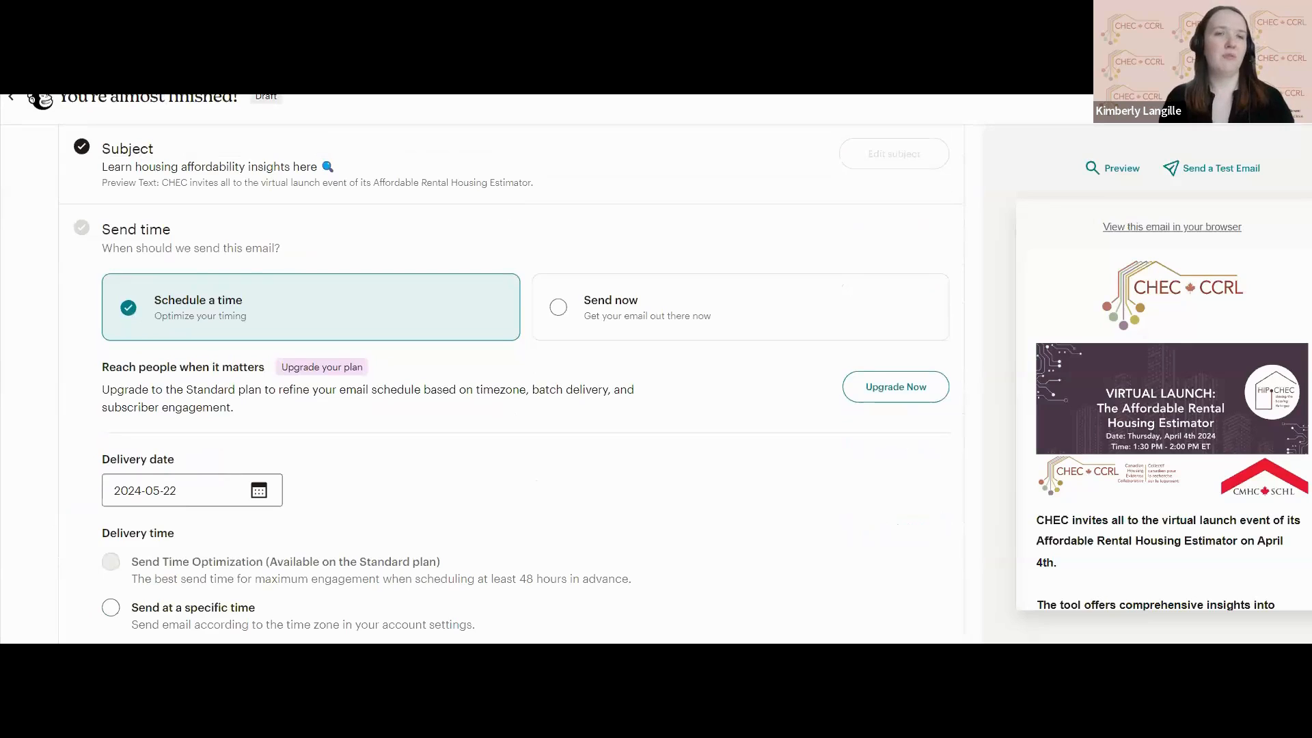
{"action": "scroll", "coordinate": [509, 383], "scroll_direction": "down", "scroll_amount": 1}
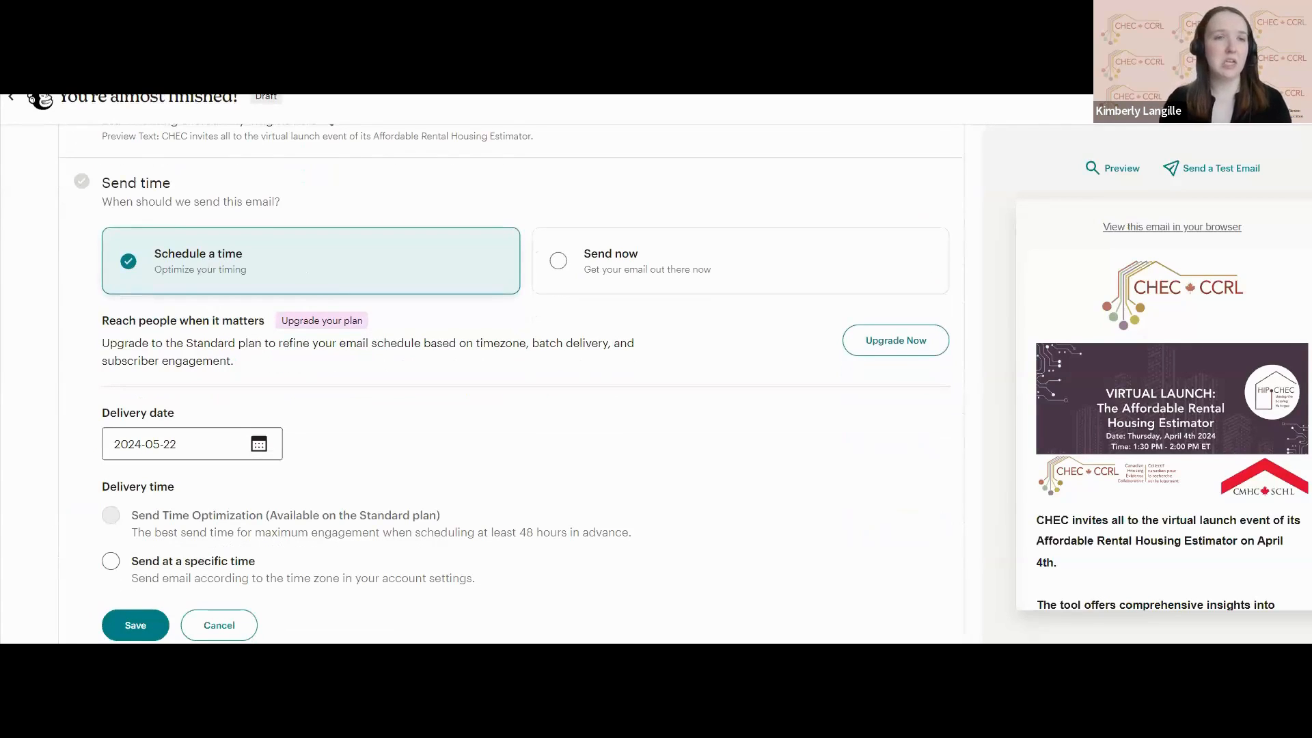
{"action": "scroll", "coordinate": [509, 382], "scroll_direction": "down", "scroll_amount": 1}
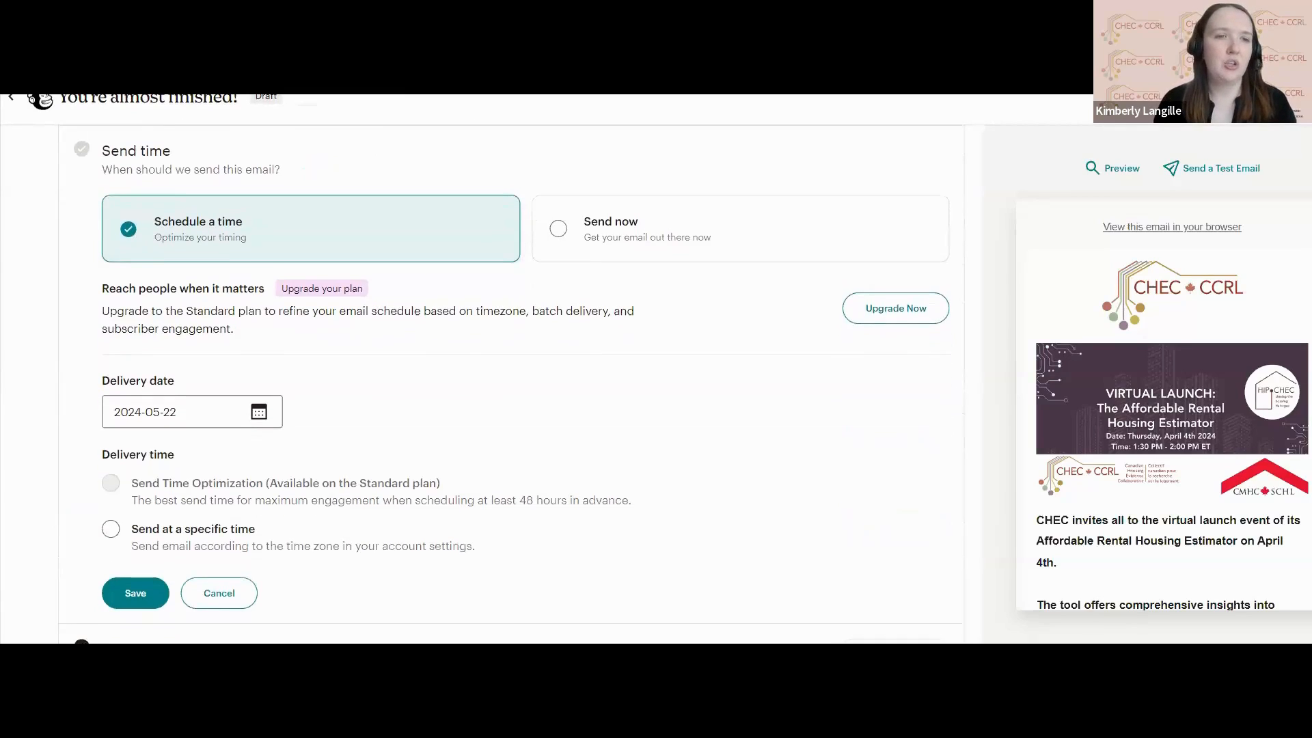
{"action": "scroll", "coordinate": [509, 382], "scroll_direction": "up", "scroll_amount": 1}
{"action": "scroll", "coordinate": [509, 383], "scroll_direction": "down", "scroll_amount": 1}
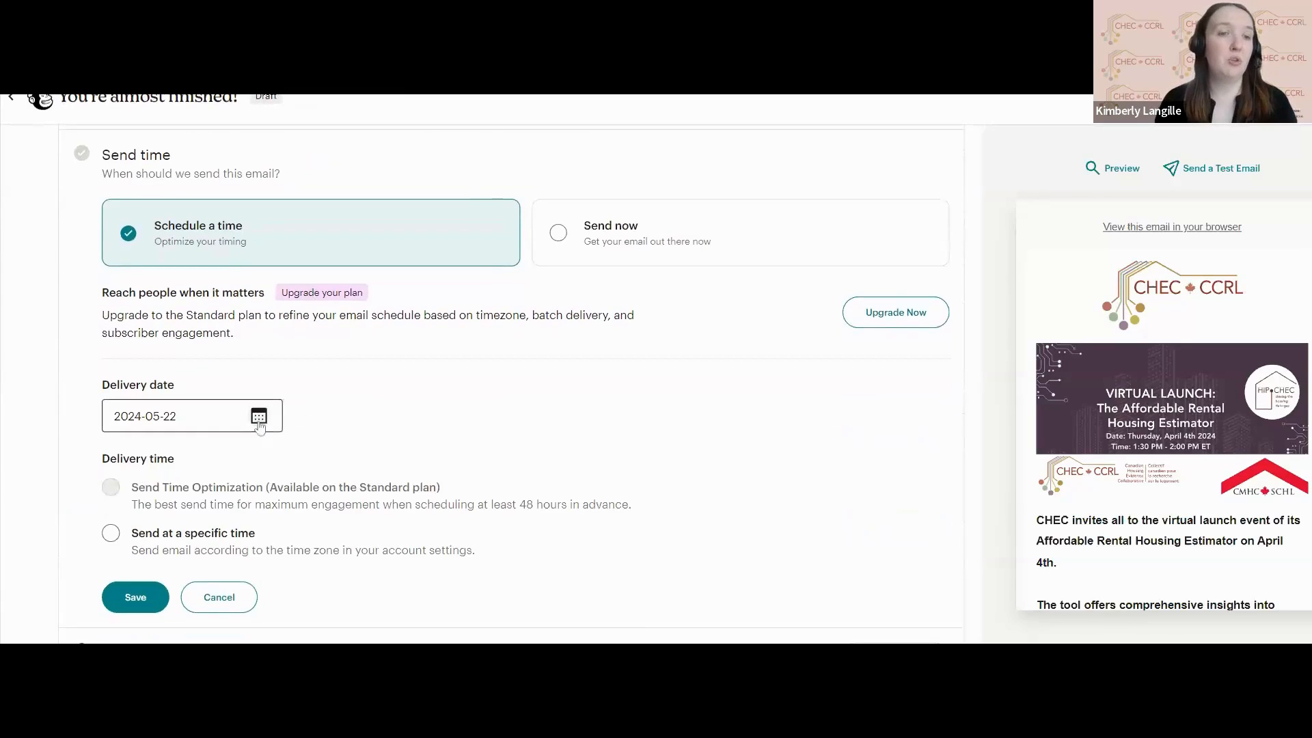
{"action": "scroll", "coordinate": [182, 492], "scroll_direction": "down", "scroll_amount": 1}
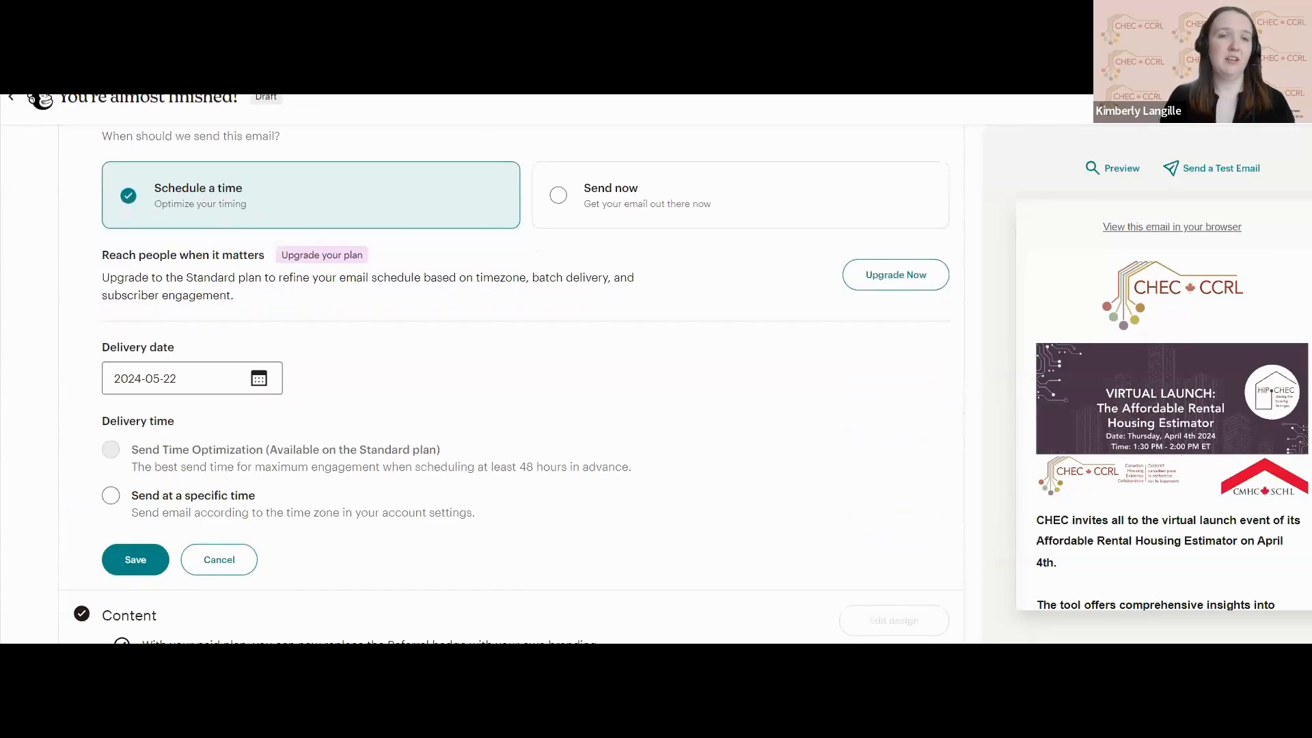
{"action": "left_click_drag", "start_coordinate": [168, 466], "coordinate": [362, 467]}
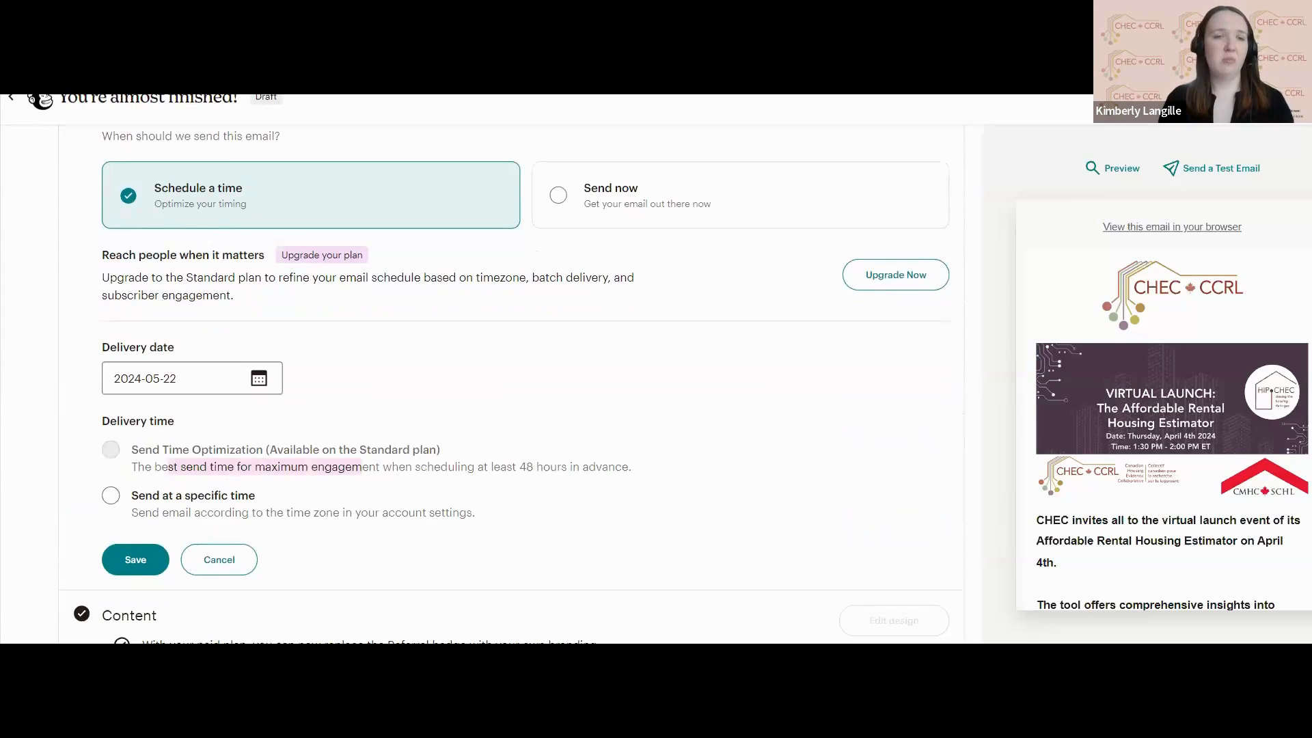
{"action": "left_click", "coordinate": [348, 501]}
{"action": "scroll", "coordinate": [377, 492], "scroll_direction": "down", "scroll_amount": 2}
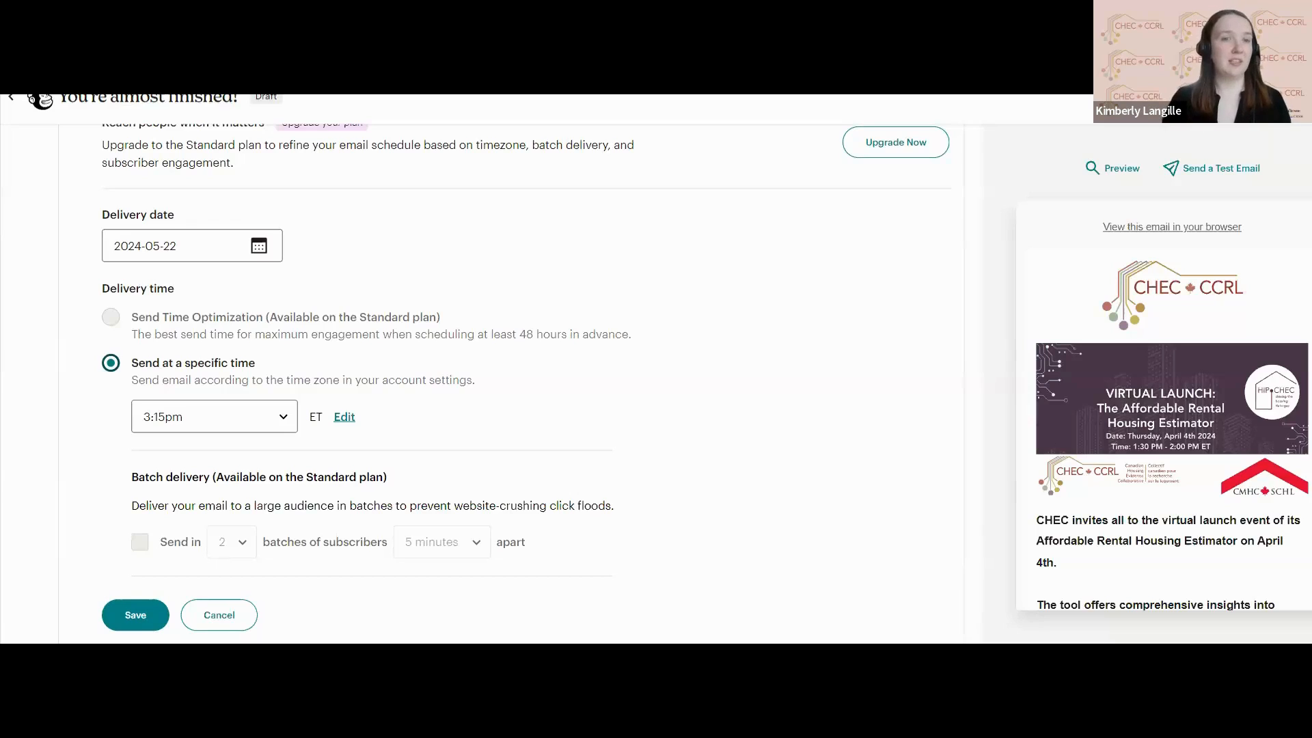
Set the campaign's delivery date to 2024-05-23.
{"action": "scroll", "coordinate": [509, 363], "scroll_direction": "down", "scroll_amount": 1}
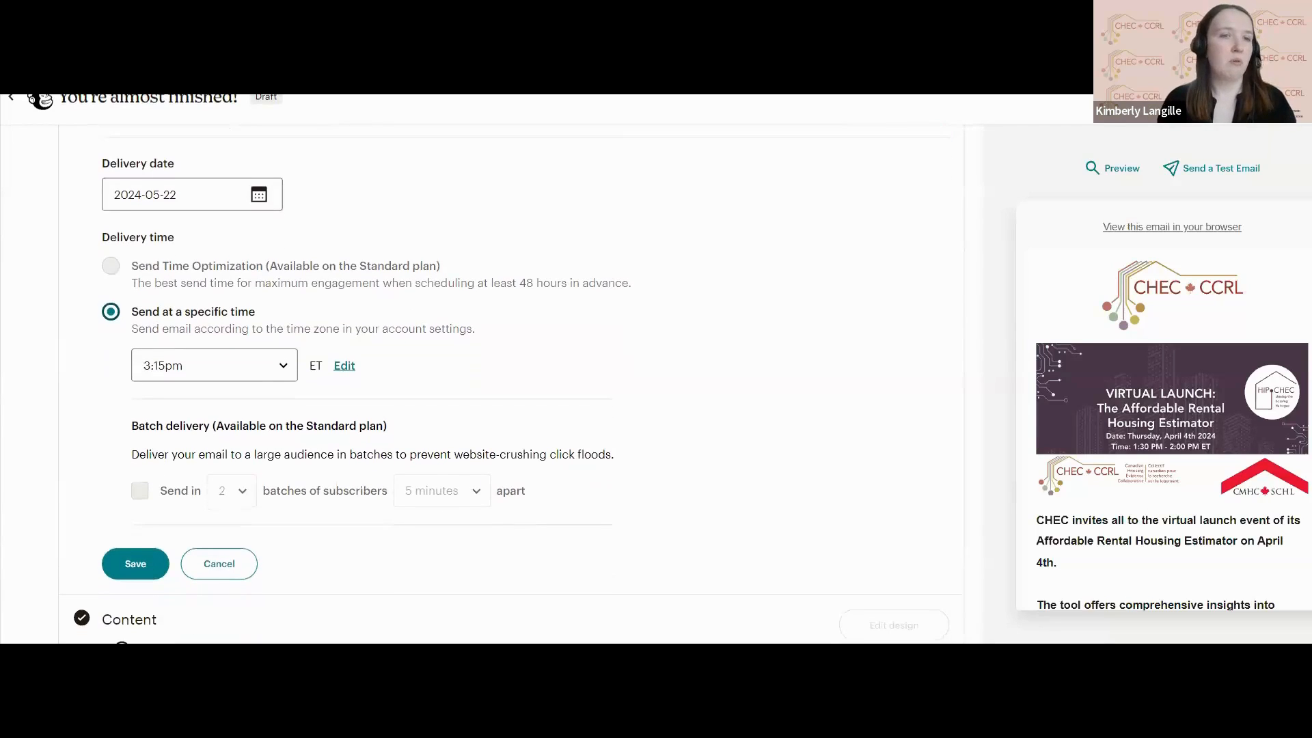
{"action": "scroll", "coordinate": [355, 321], "scroll_direction": "up", "scroll_amount": 3}
{"action": "scroll", "coordinate": [355, 321], "scroll_direction": "down", "scroll_amount": 3}
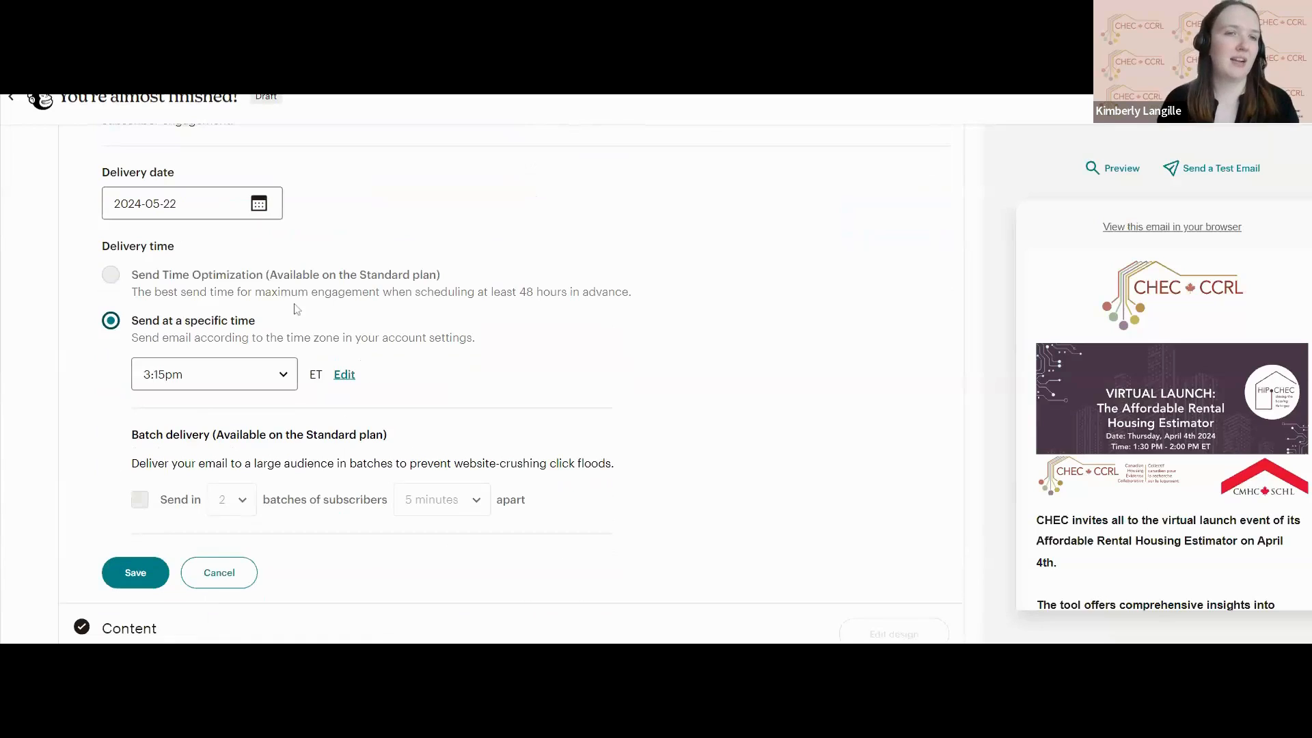
{"action": "left_click", "coordinate": [264, 212]}
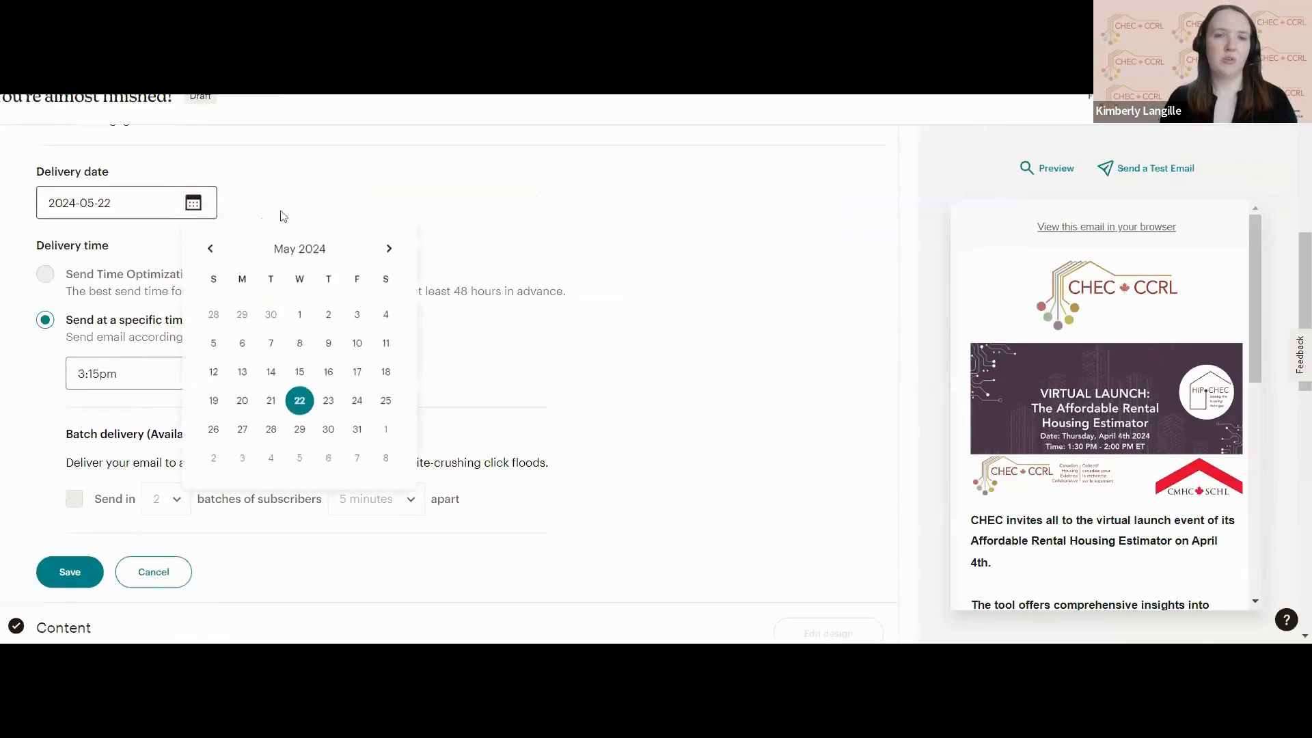
{"action": "left_click", "coordinate": [329, 402]}
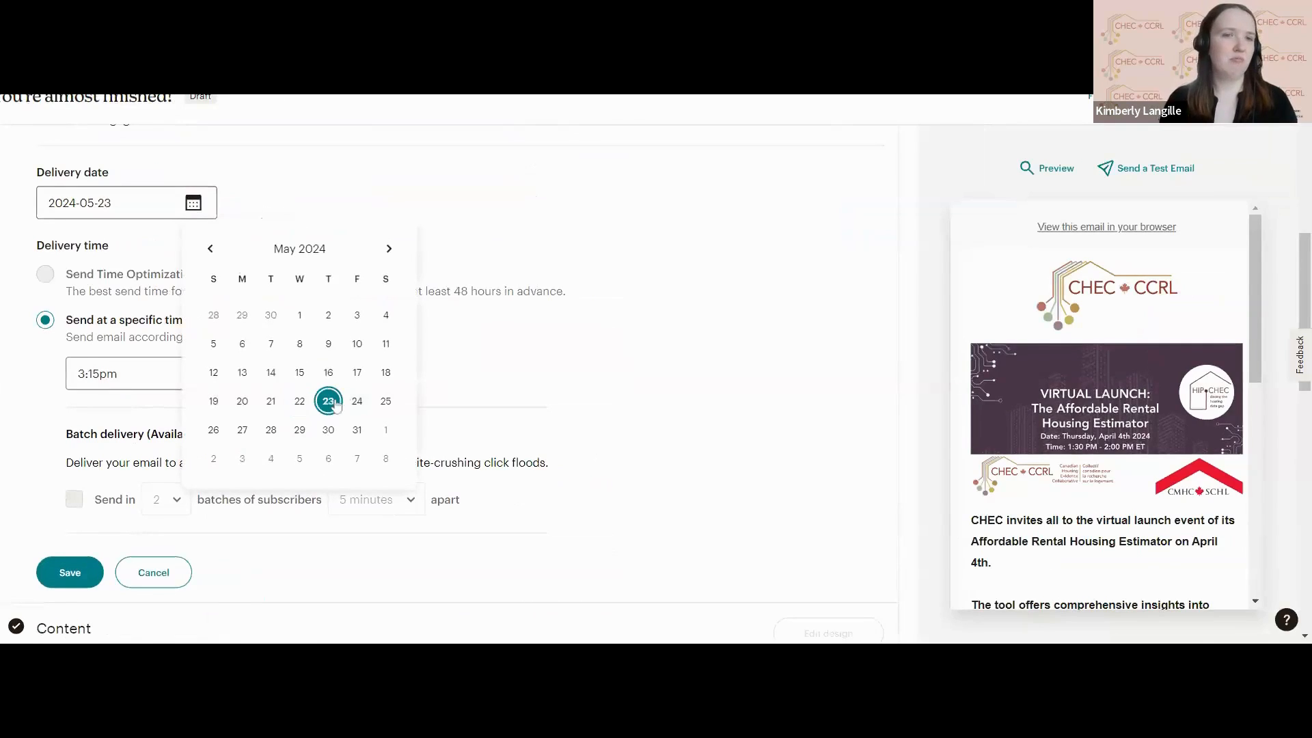
{"action": "left_click", "coordinate": [504, 354]}
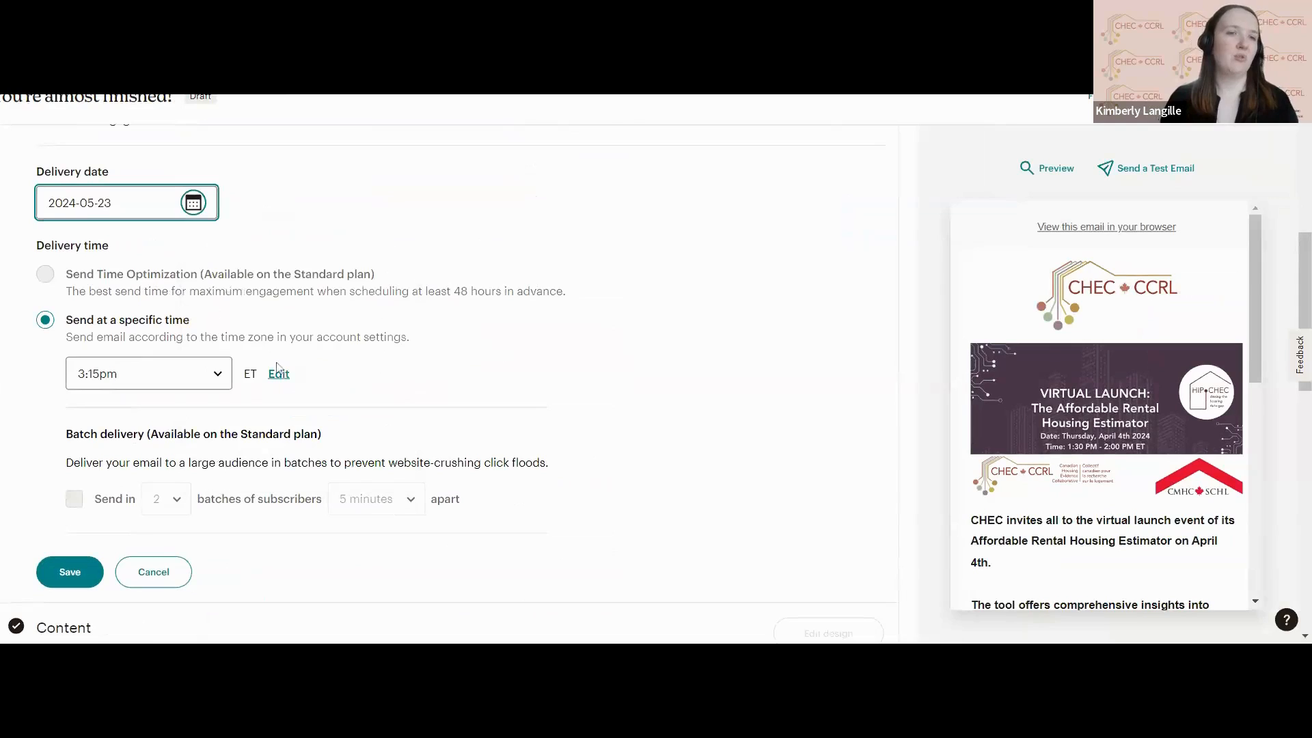
Check the available delivery times, keep 3:15pm ET, and save the send time settings.
{"action": "left_click", "coordinate": [164, 373]}
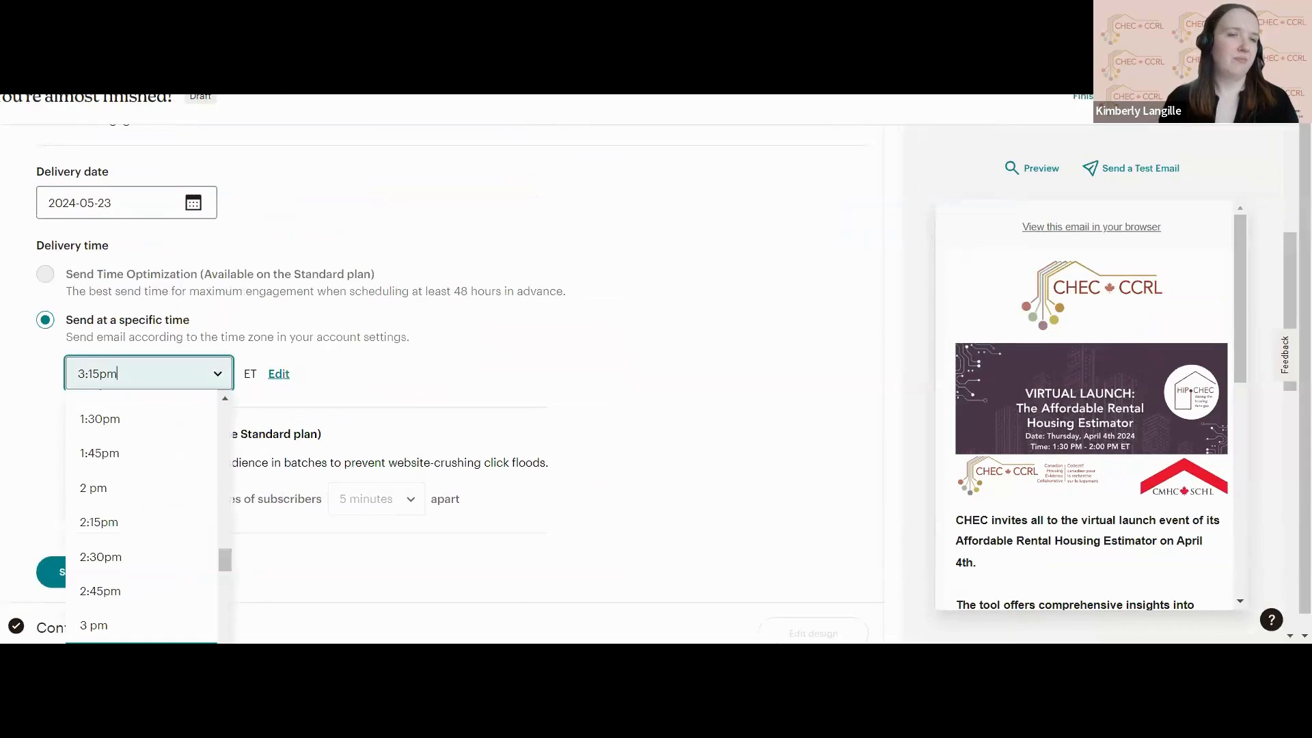
{"action": "left_click", "coordinate": [205, 375]}
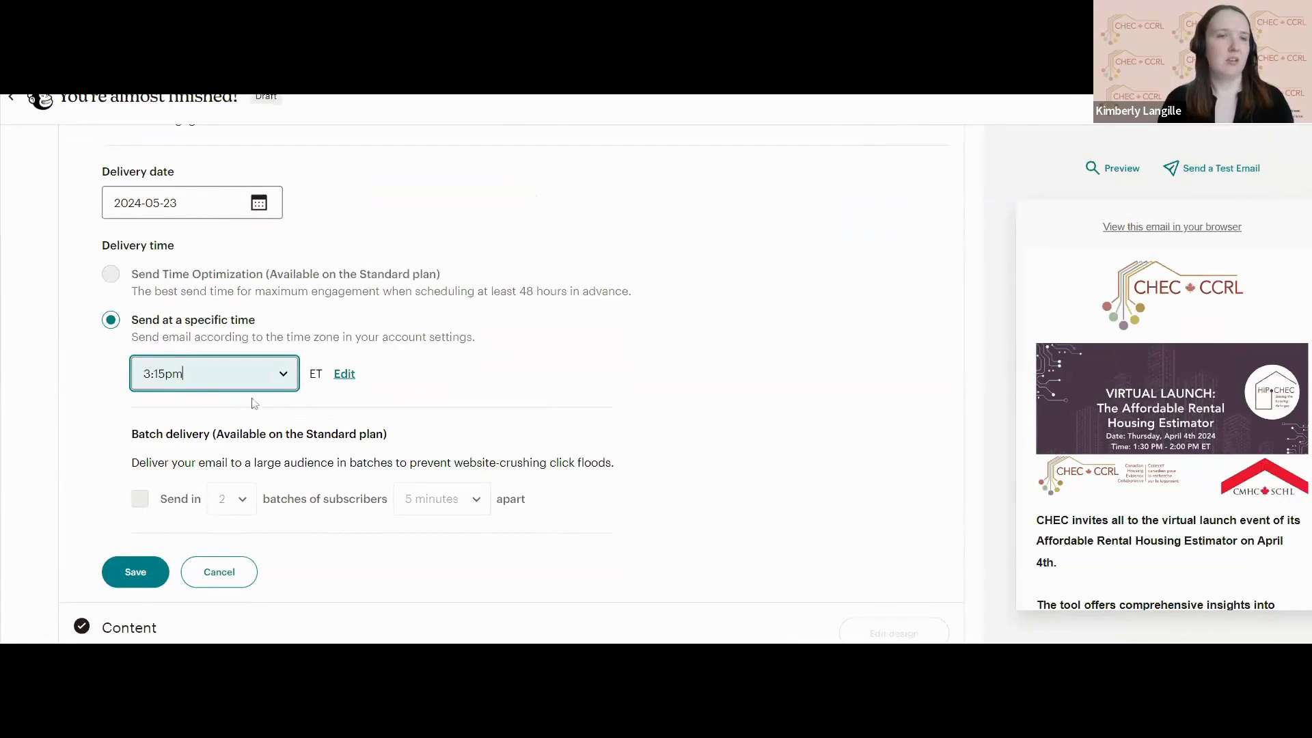
{"action": "scroll", "coordinate": [423, 335], "scroll_direction": "up", "scroll_amount": 2}
{"action": "scroll", "coordinate": [423, 335], "scroll_direction": "down", "scroll_amount": 2}
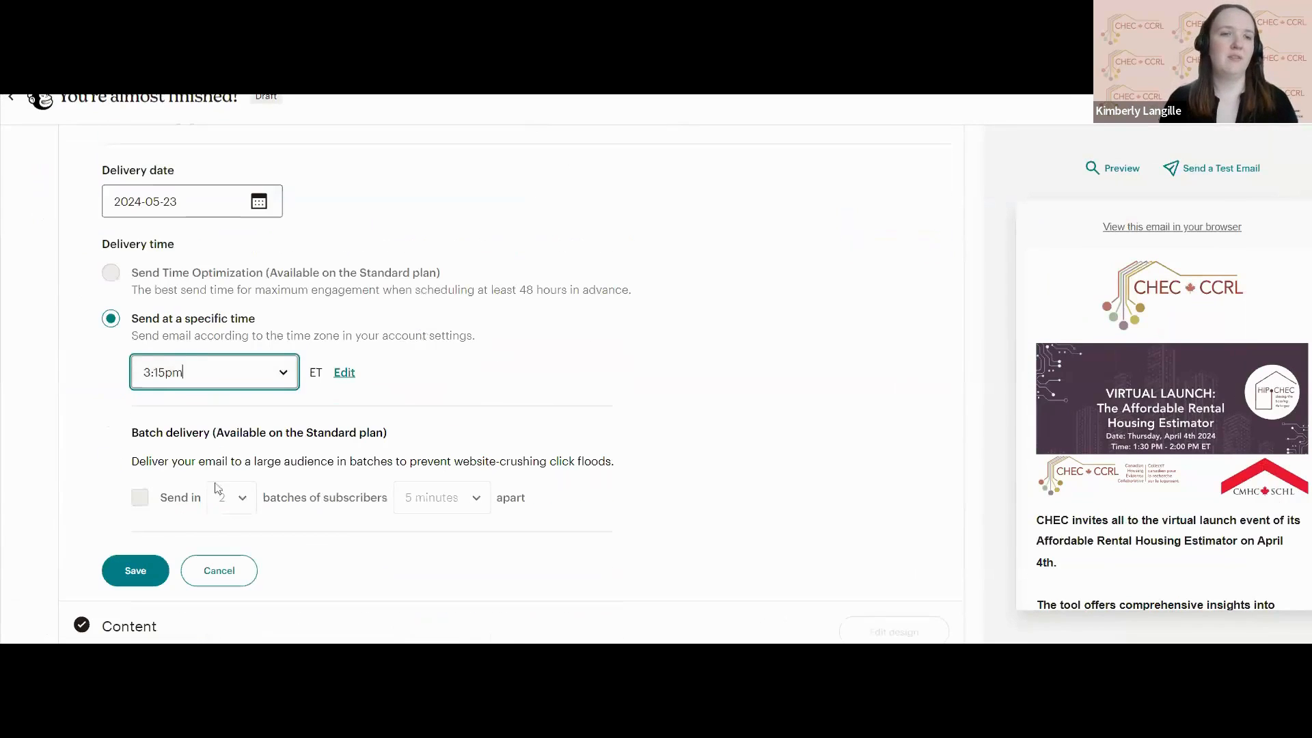
{"action": "left_click", "coordinate": [137, 570]}
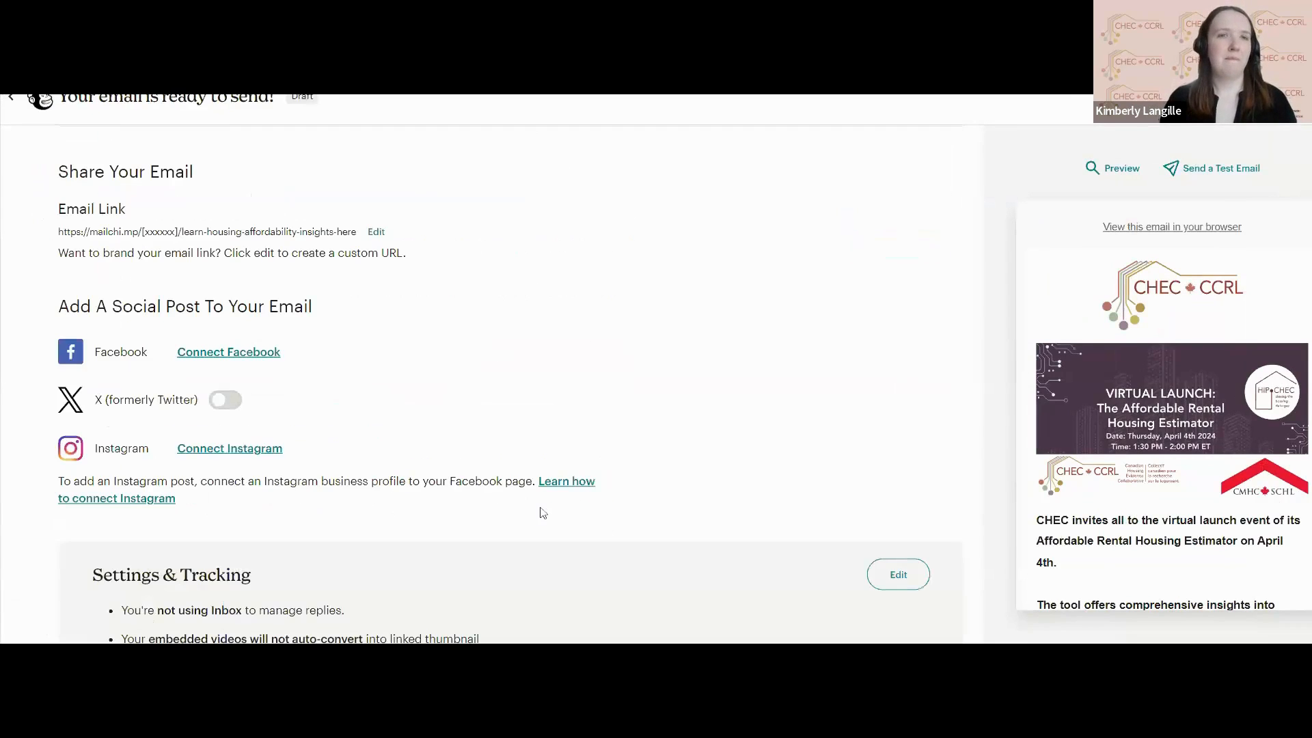
Review the completed campaign setup, then schedule the email and confirm the scheduling.
{"action": "scroll", "coordinate": [544, 513], "scroll_direction": "up", "scroll_amount": 8}
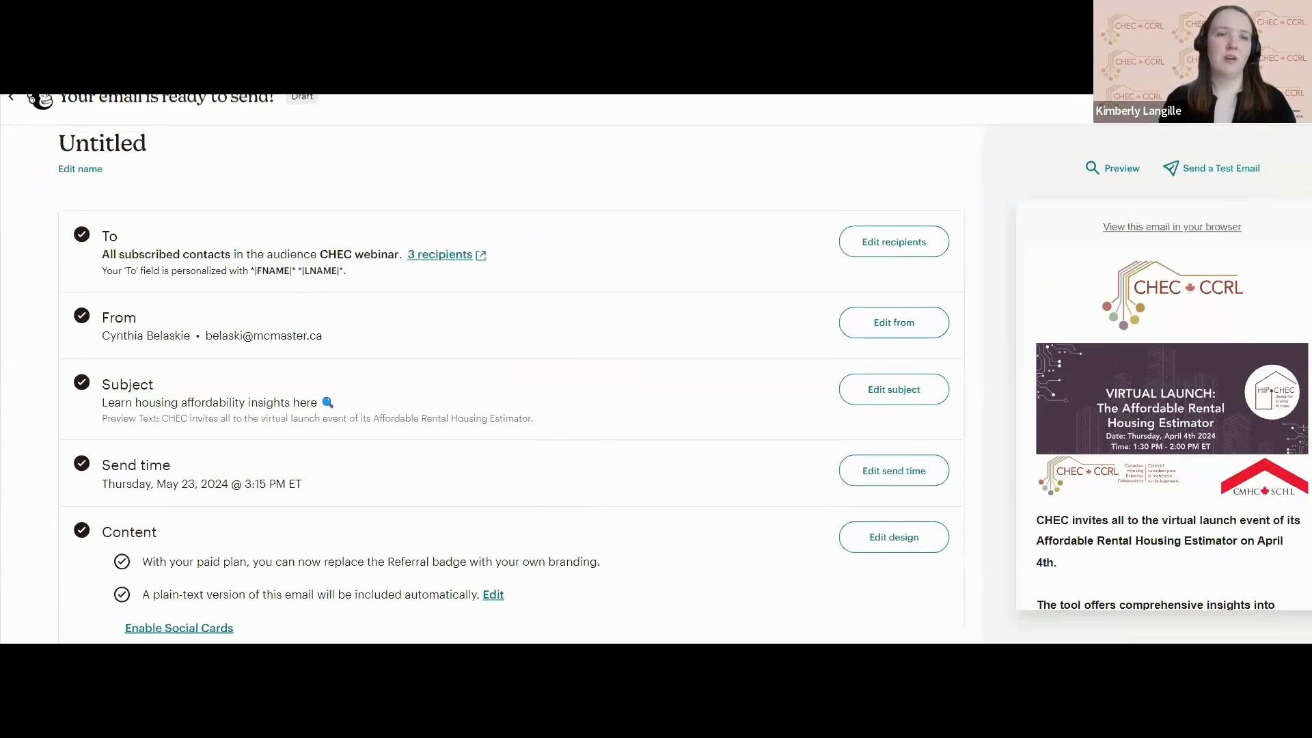
{"action": "scroll", "coordinate": [560, 499], "scroll_direction": "down", "scroll_amount": 1}
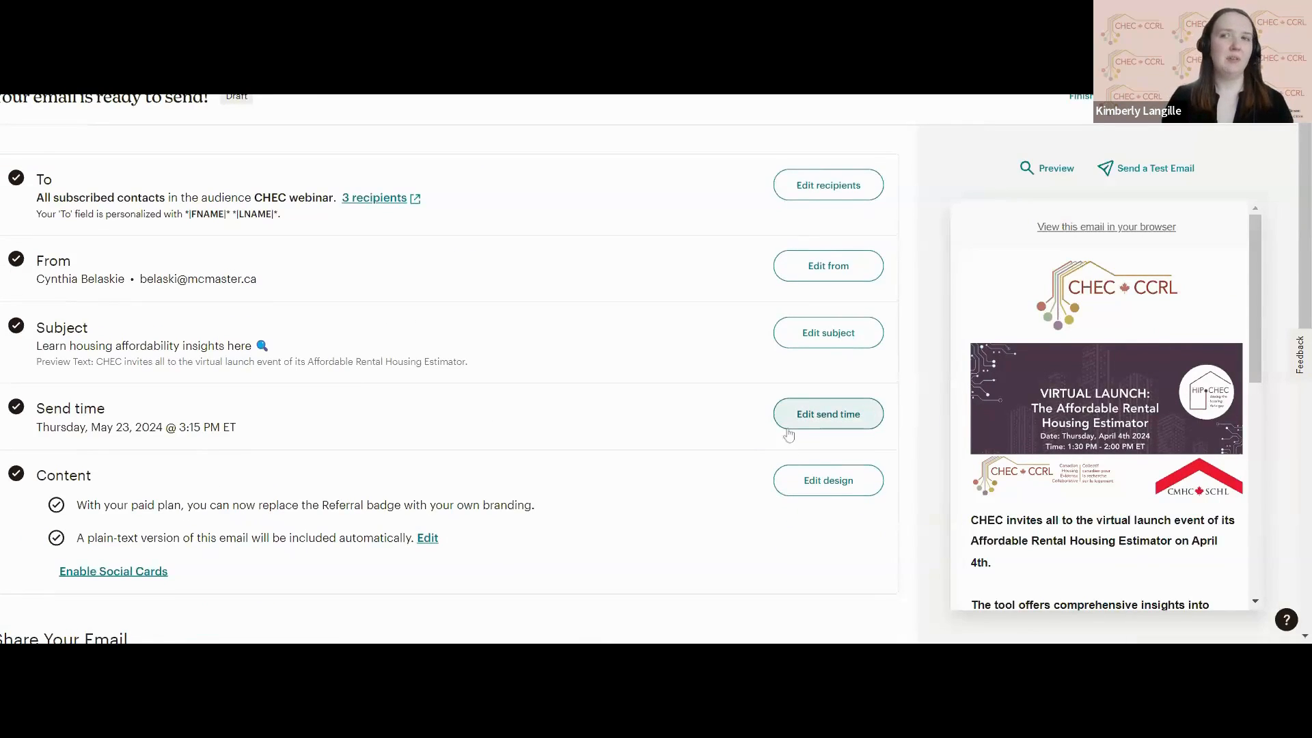
{"action": "scroll", "coordinate": [789, 434], "scroll_direction": "up", "scroll_amount": 1}
{"action": "scroll", "coordinate": [989, 331], "scroll_direction": "up", "scroll_amount": 1}
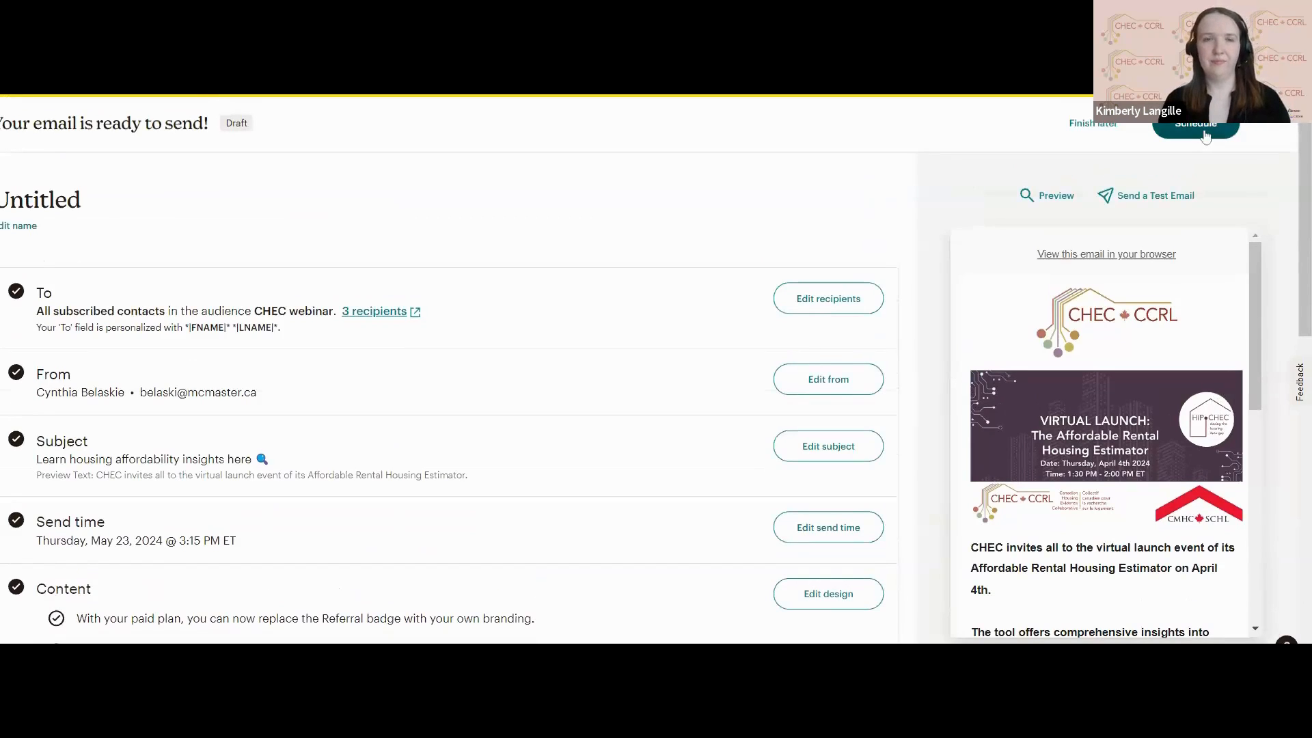
{"action": "left_click", "coordinate": [1204, 133]}
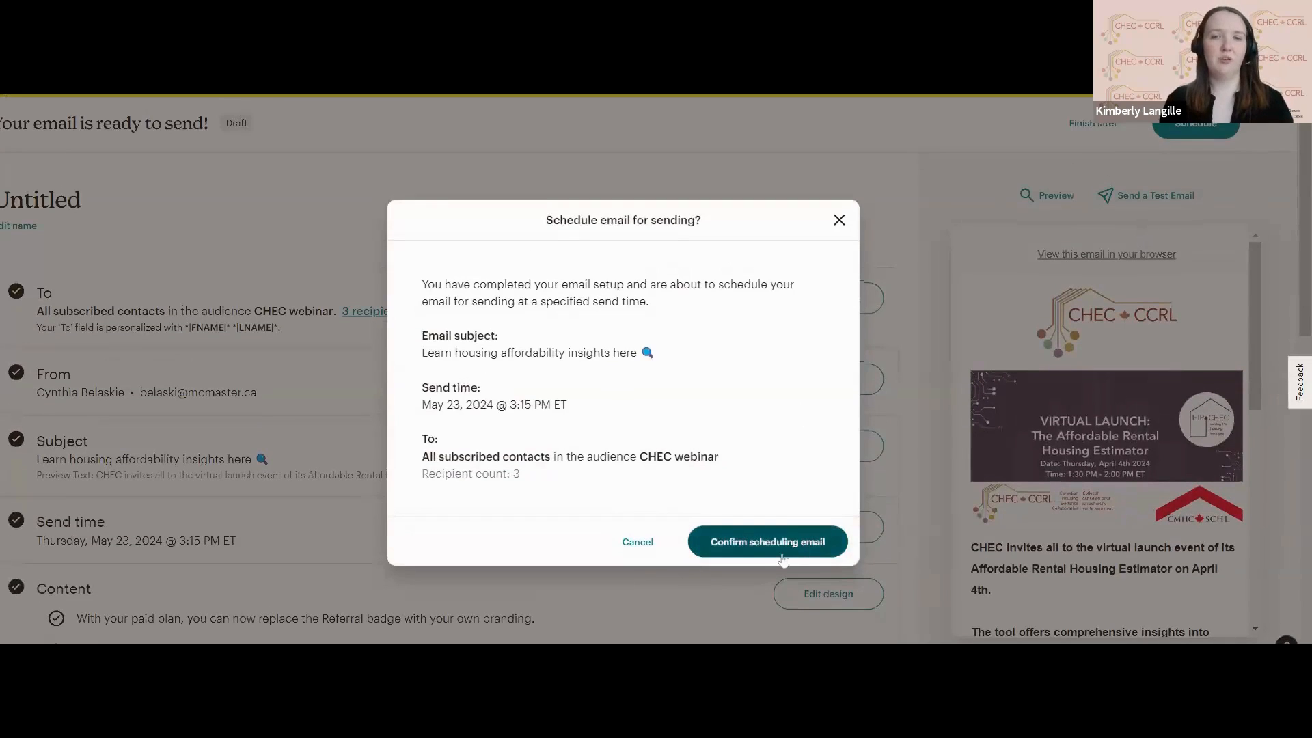
{"action": "left_click", "coordinate": [783, 558]}
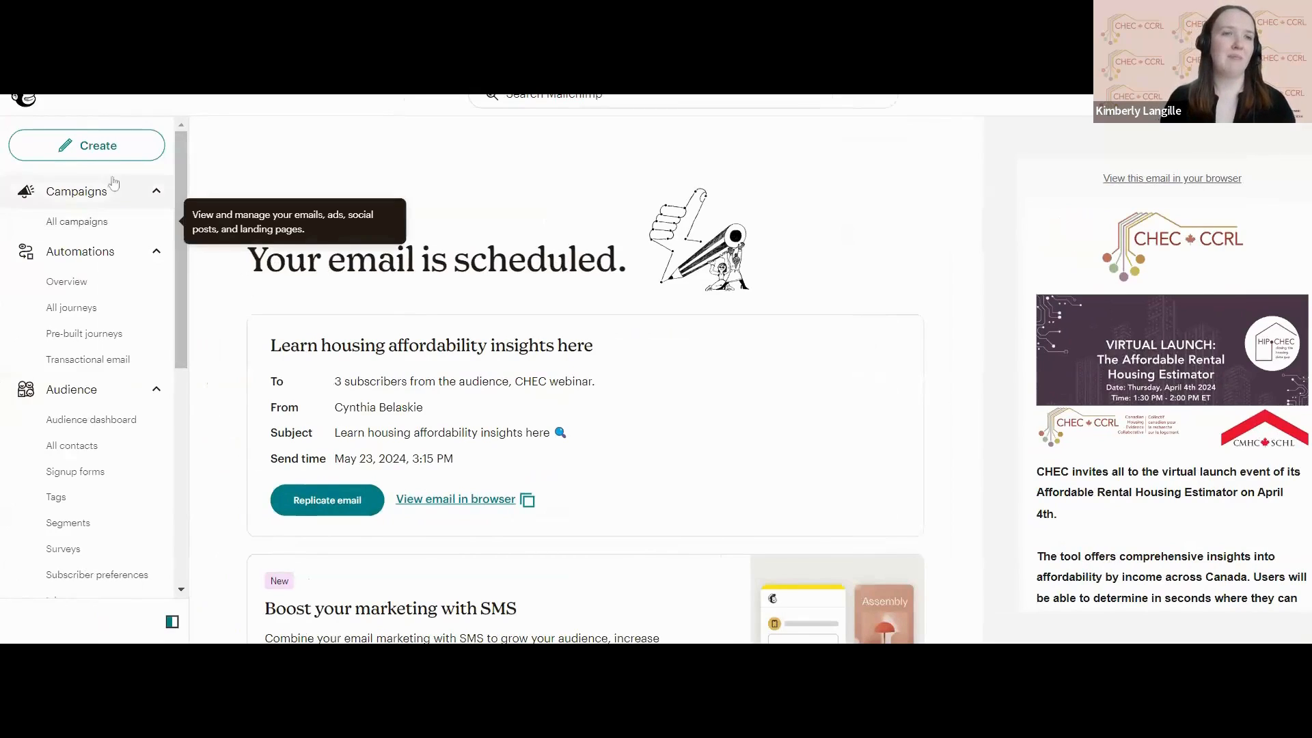
Open the scheduled campaign "Learn housing affordability insights here" from the list of all campaigns and pause it for editing.
{"action": "left_click", "coordinate": [114, 223]}
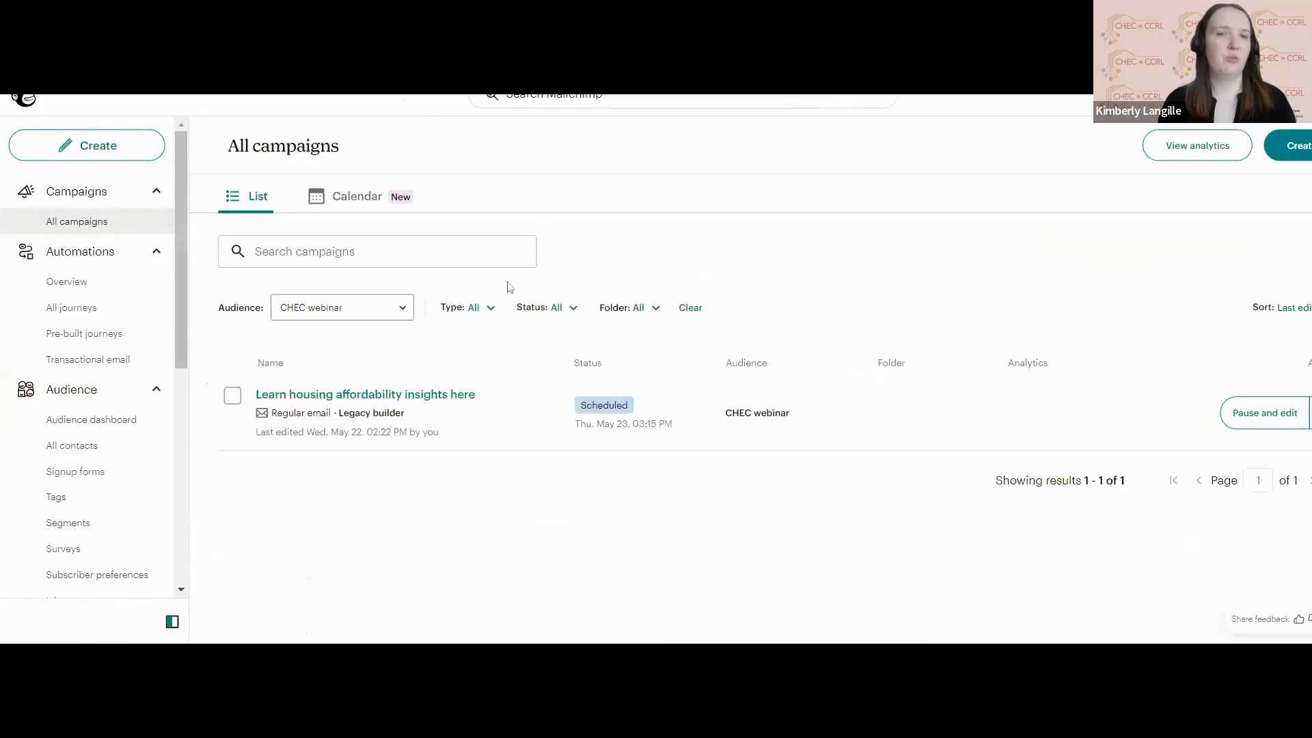
{"action": "left_click", "coordinate": [413, 398]}
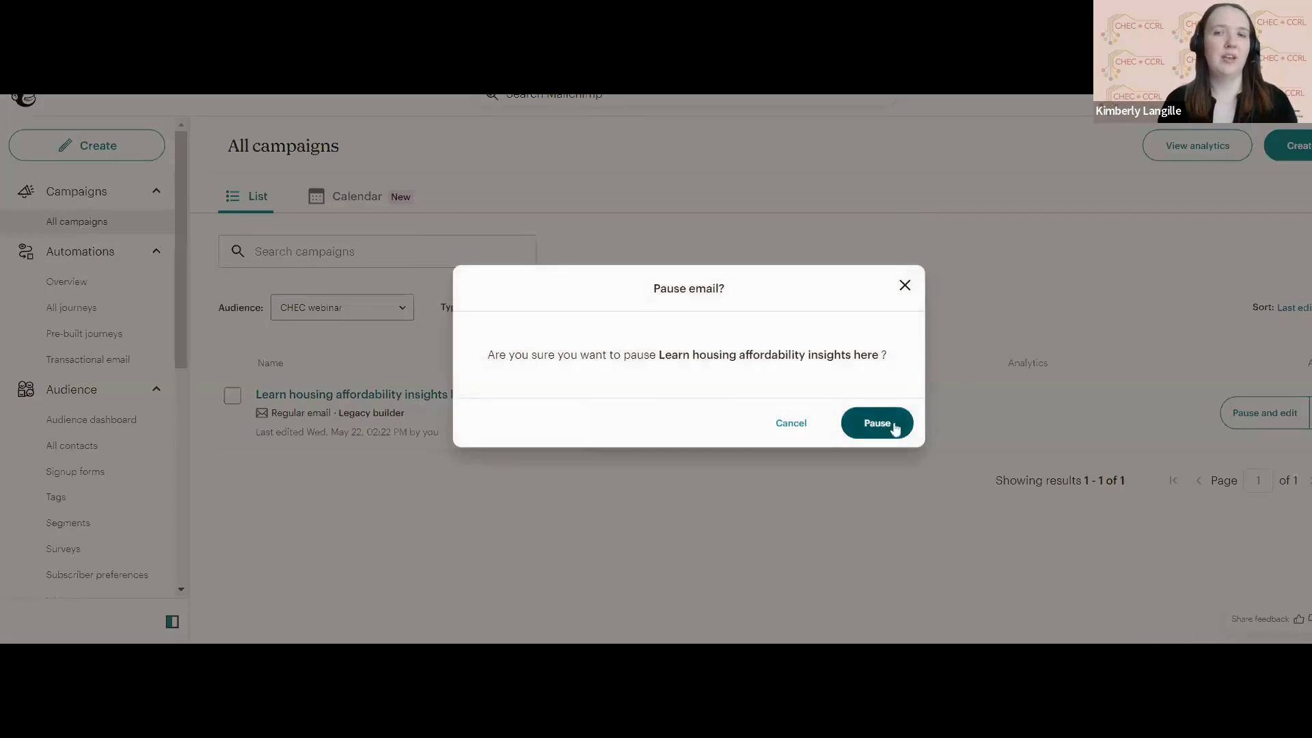
{"action": "left_click", "coordinate": [888, 433]}
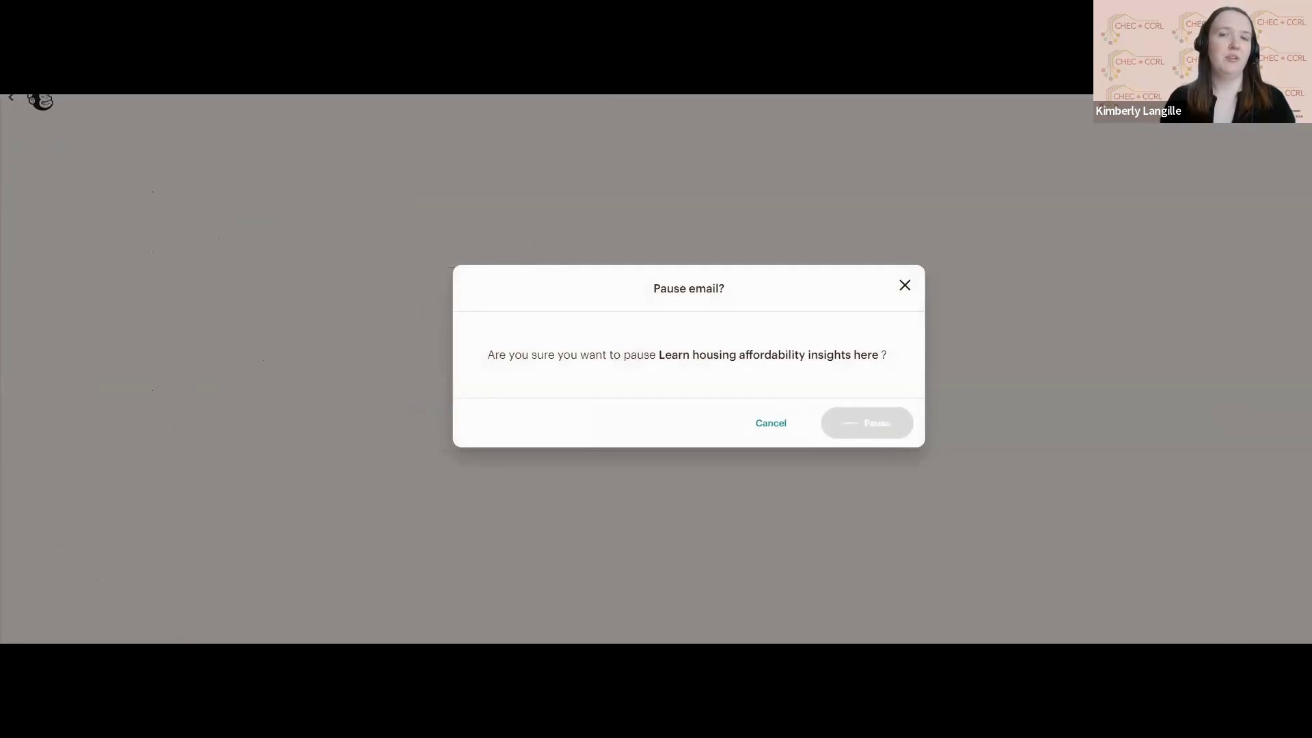
Change the paused email's send time to Send now and save it.
{"action": "scroll", "coordinate": [845, 420], "scroll_direction": "down", "scroll_amount": 2}
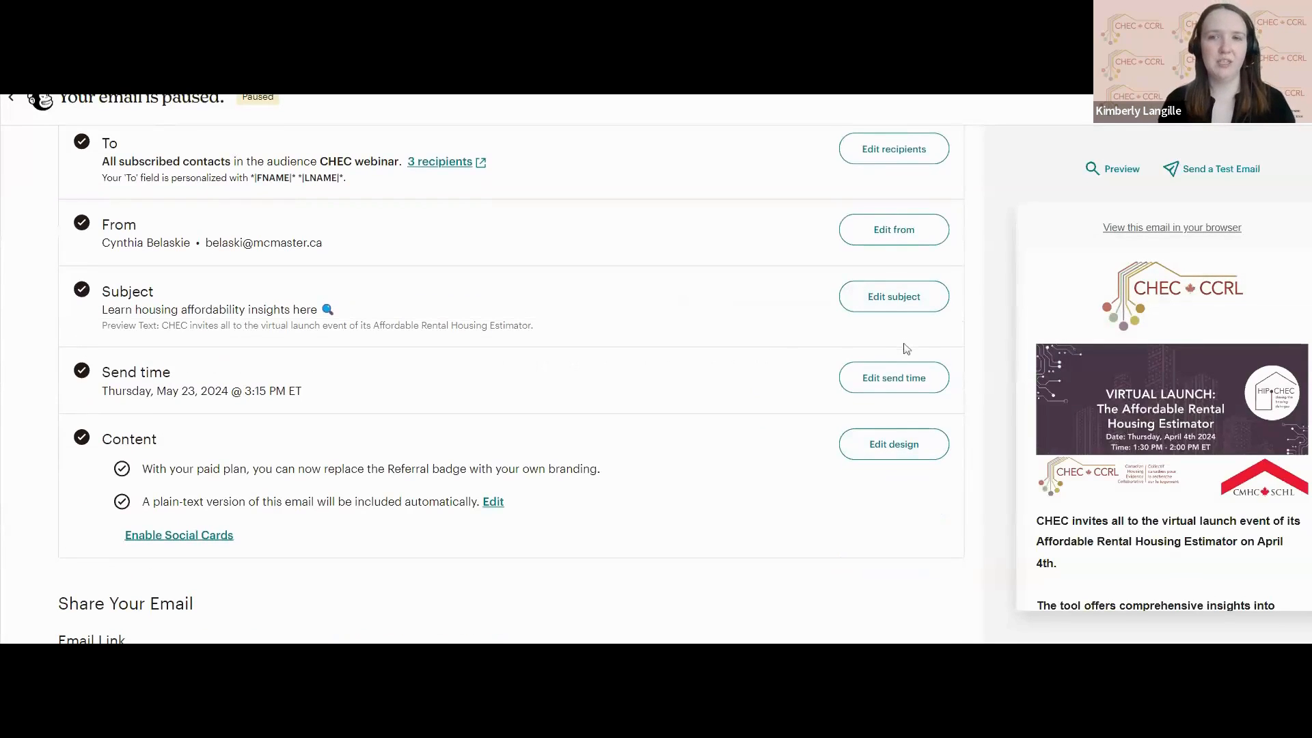
{"action": "left_click", "coordinate": [897, 377]}
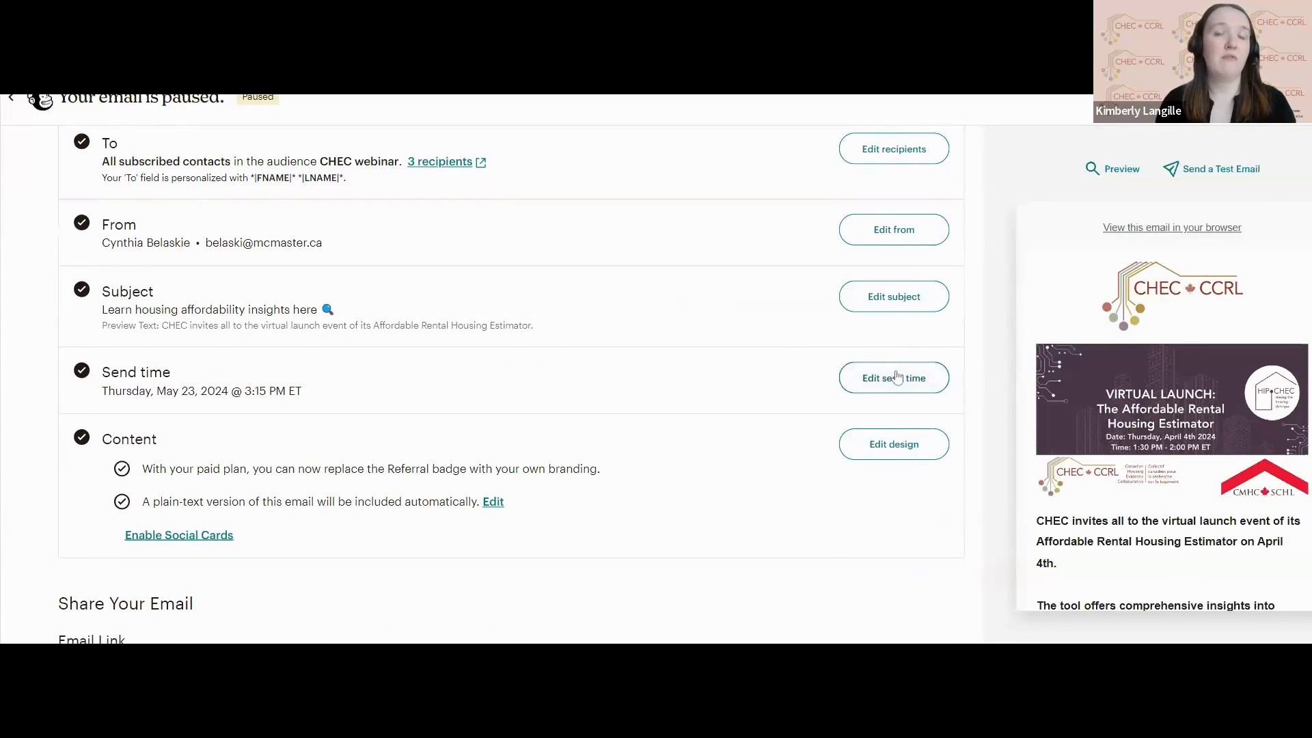
{"action": "left_click", "coordinate": [624, 451]}
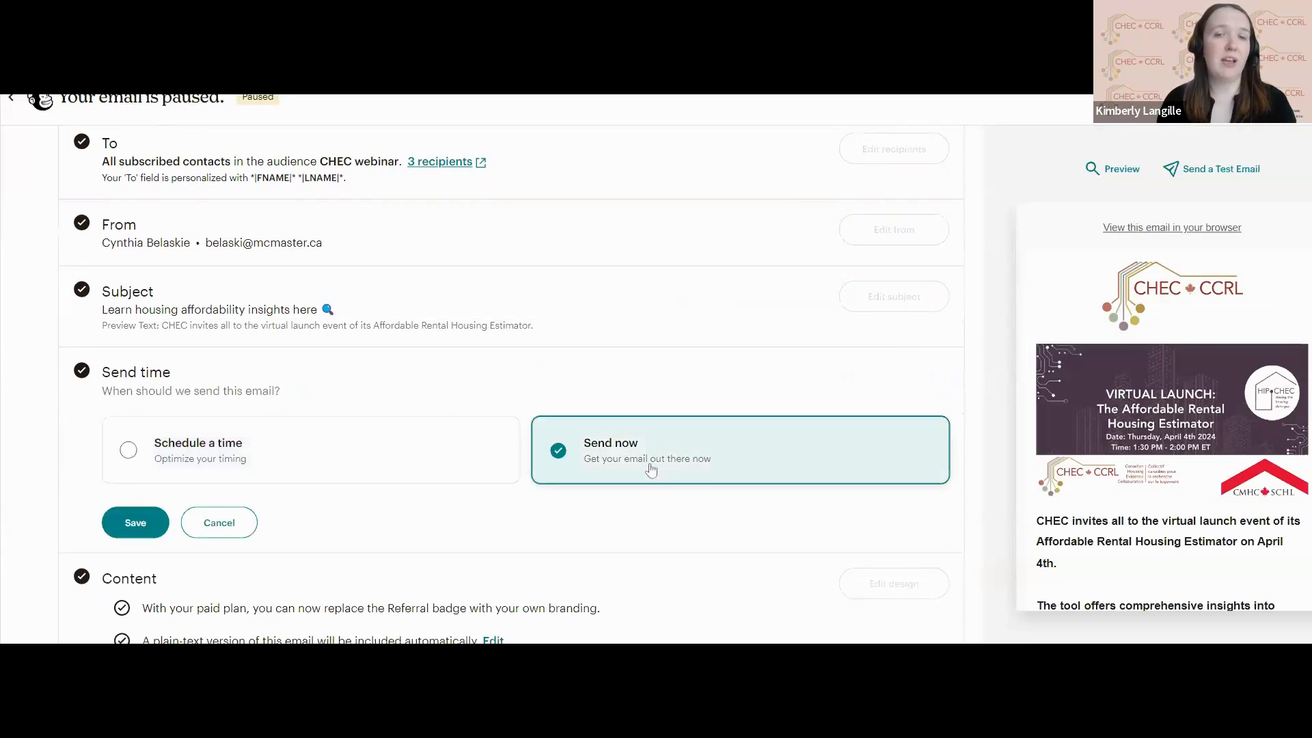
{"action": "scroll", "coordinate": [648, 469], "scroll_direction": "down", "scroll_amount": 2}
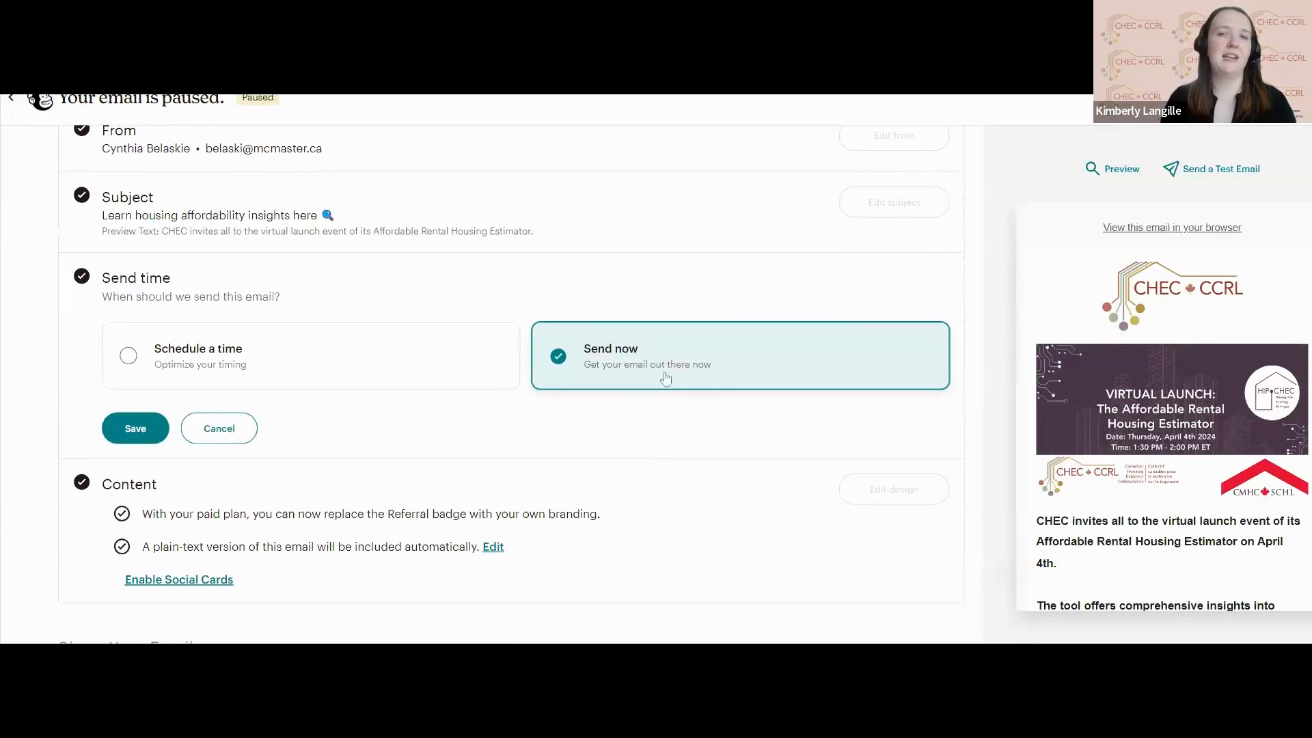
{"action": "left_click", "coordinate": [134, 428]}
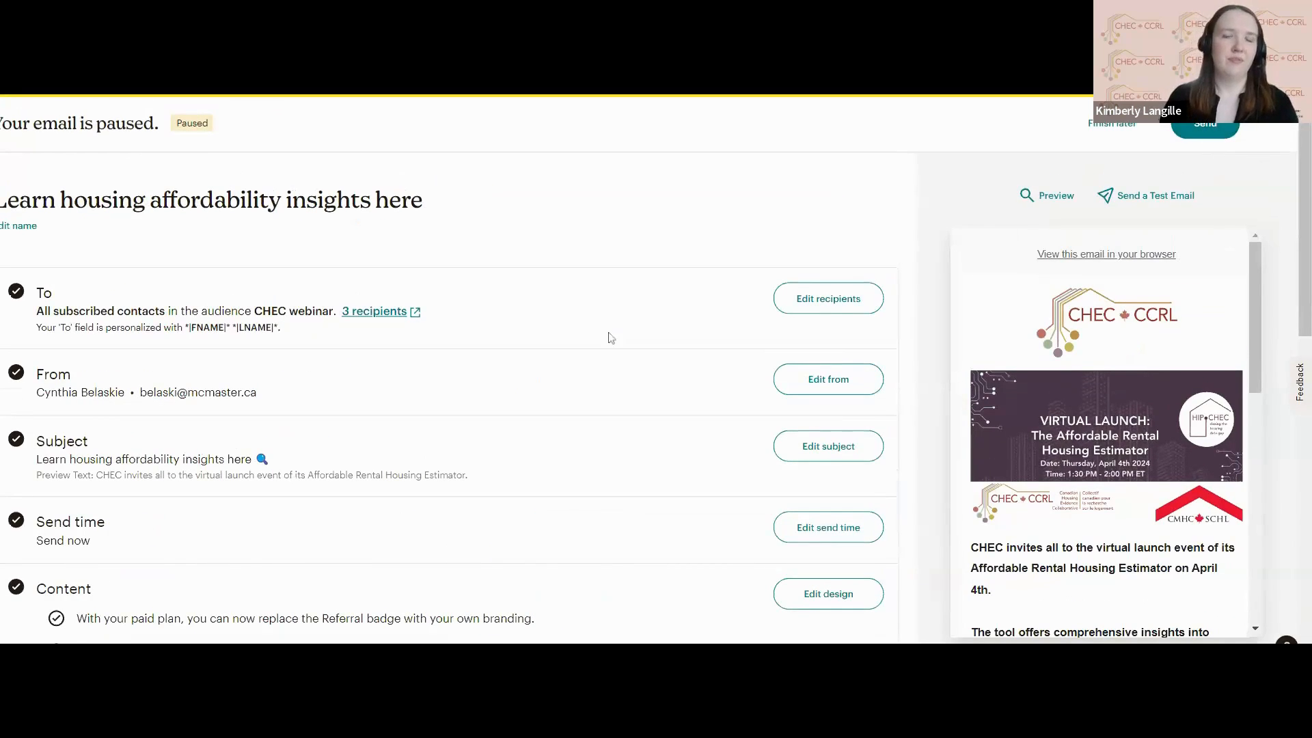
{"action": "scroll", "coordinate": [627, 343], "scroll_direction": "down", "scroll_amount": 3}
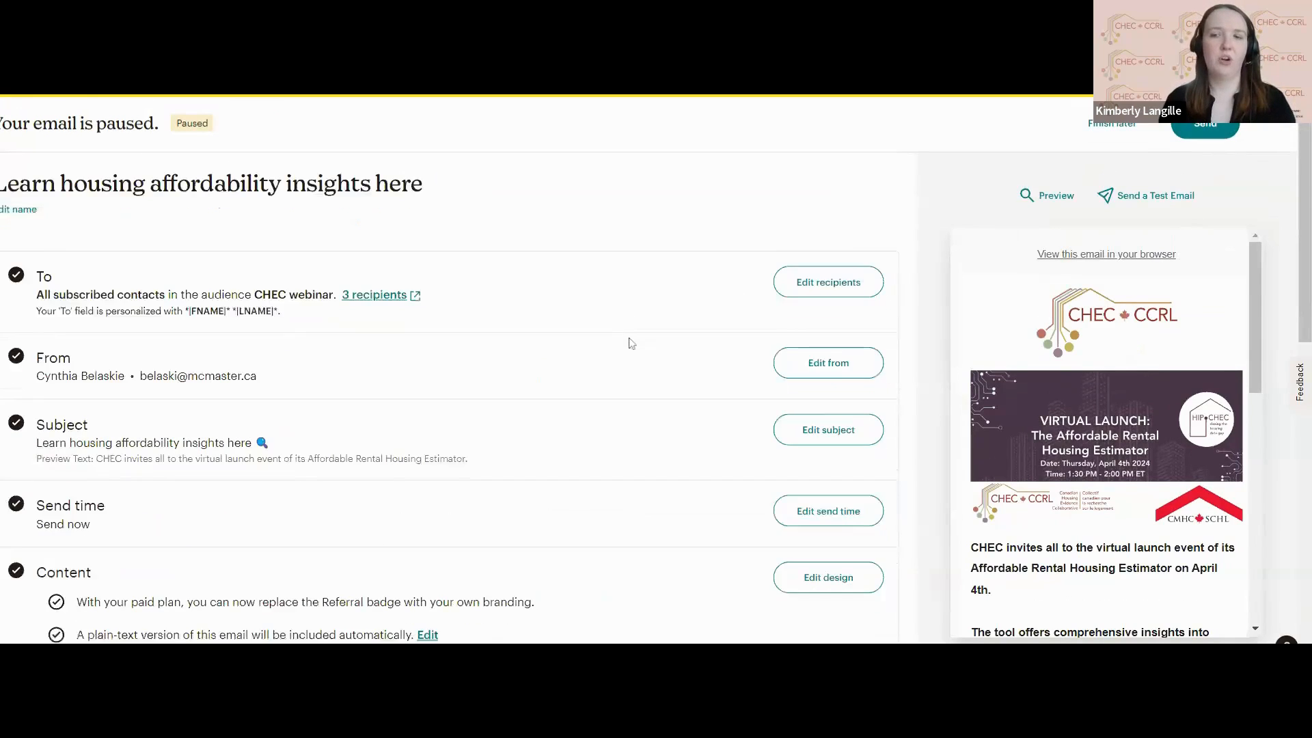
Review the paused email's setup and sharing options, and highlight its shareable email link.
{"action": "scroll", "coordinate": [632, 343], "scroll_direction": "down", "scroll_amount": 2}
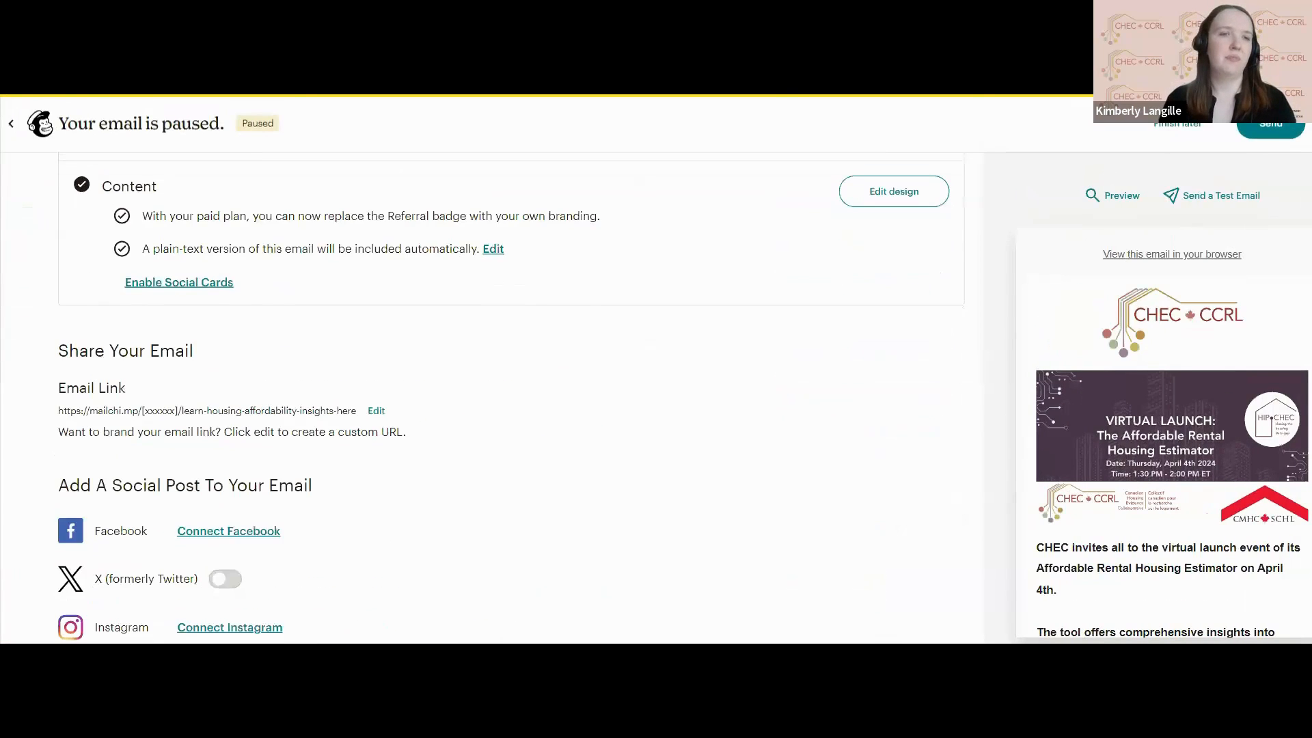
{"action": "scroll", "coordinate": [632, 343], "scroll_direction": "down", "scroll_amount": 2}
{"action": "scroll", "coordinate": [632, 343], "scroll_direction": "up", "scroll_amount": 3}
{"action": "scroll", "coordinate": [510, 396], "scroll_direction": "up", "scroll_amount": 5}
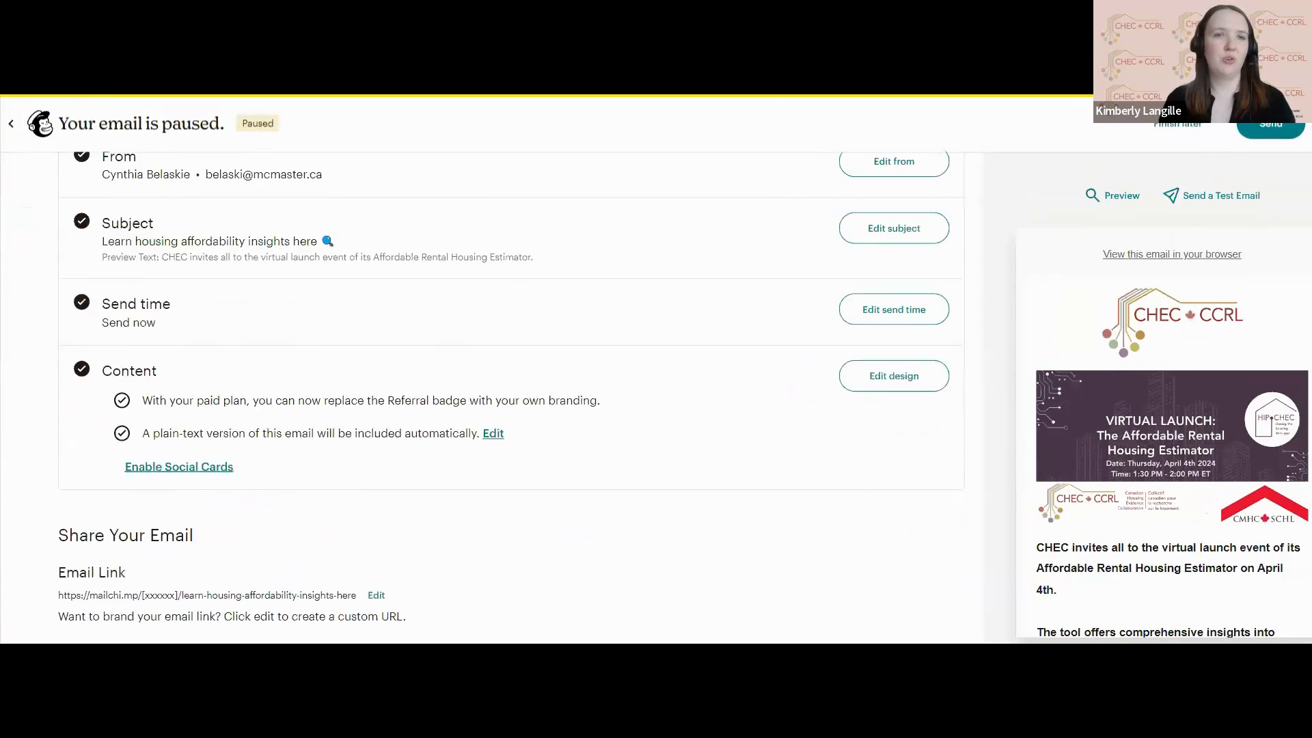
{"action": "scroll", "coordinate": [509, 397], "scroll_direction": "down", "scroll_amount": 7}
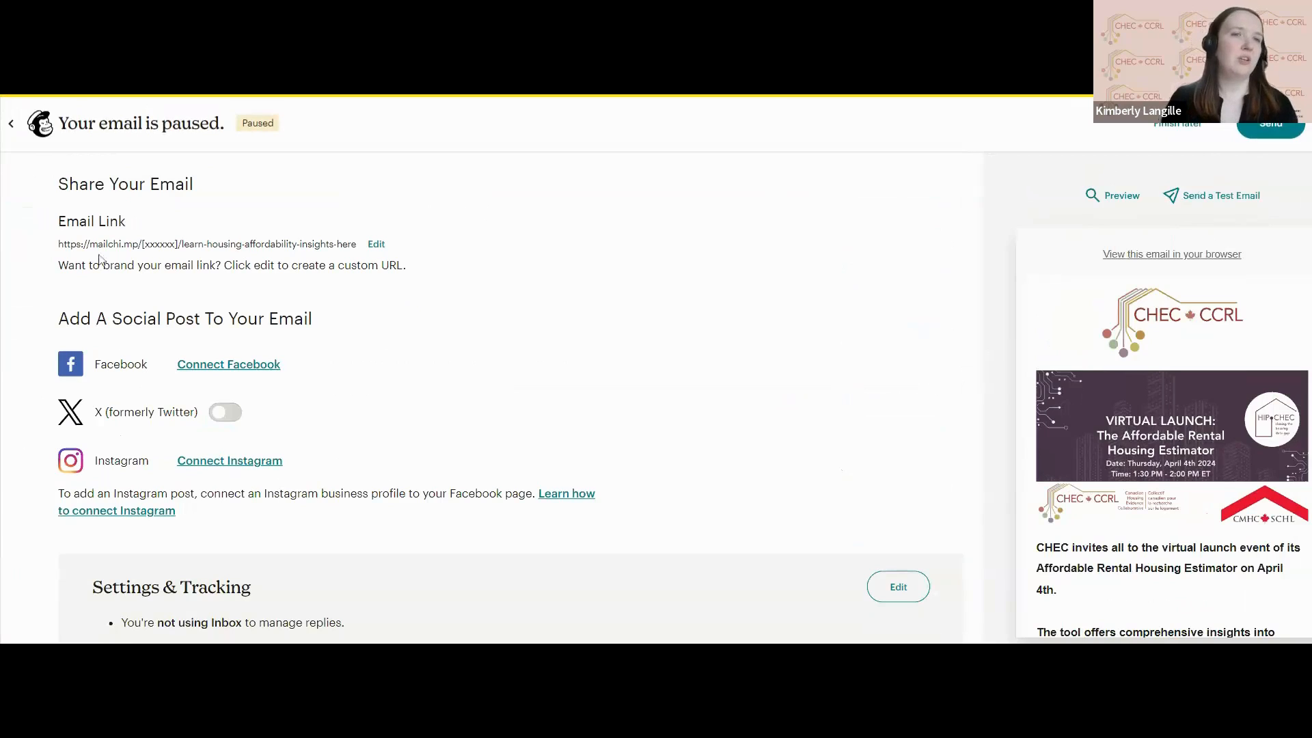
{"action": "left_click_drag", "start_coordinate": [58, 244], "coordinate": [356, 248]}
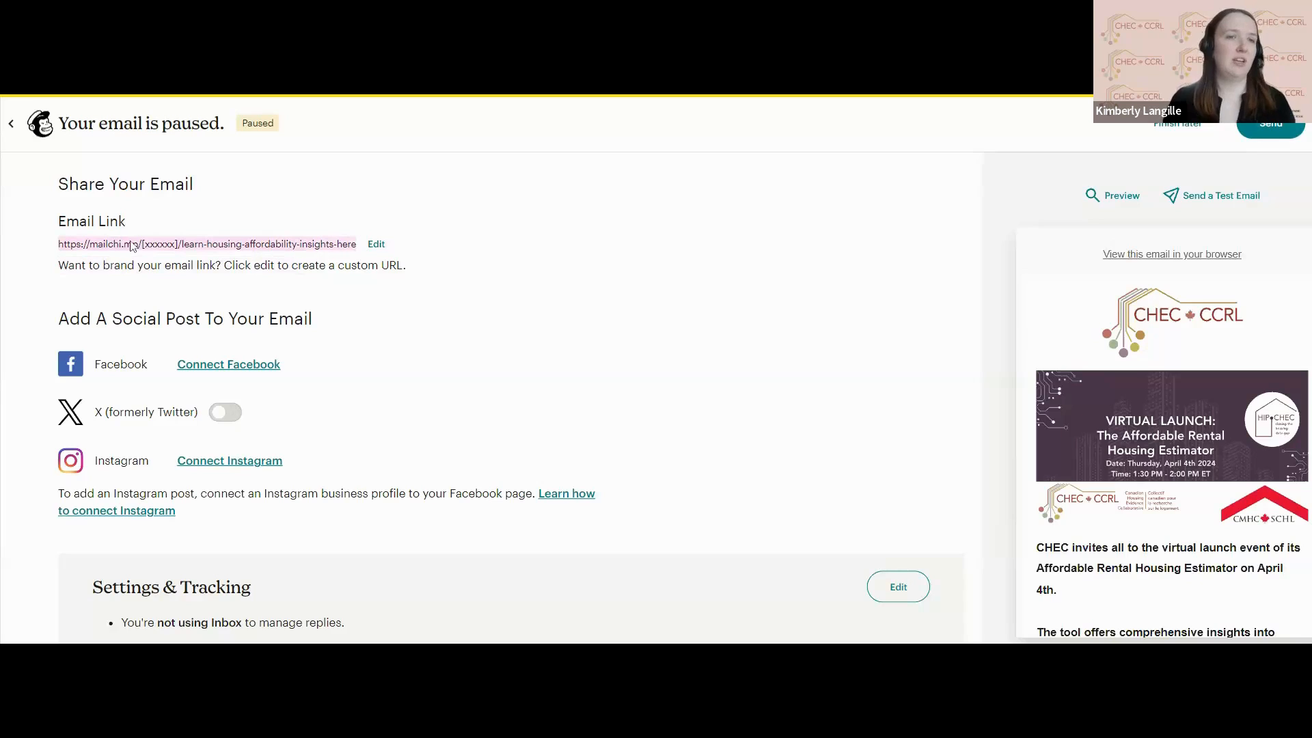
Enable an X (formerly Twitter) post for the email and save its message "Learn housing affordability insights here 🔍 - *|URL|*".
{"action": "scroll", "coordinate": [209, 283], "scroll_direction": "down", "scroll_amount": 1}
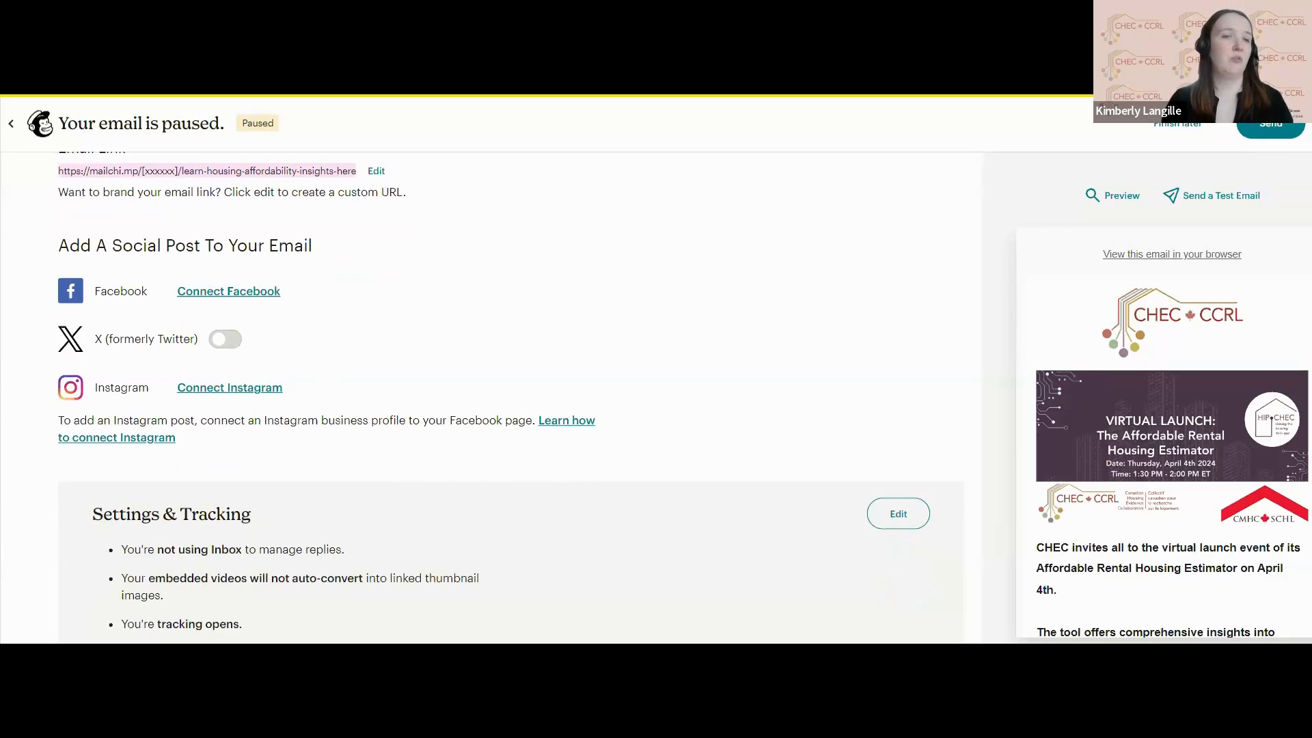
{"action": "left_click", "coordinate": [225, 339]}
{"action": "scroll", "coordinate": [436, 324], "scroll_direction": "down", "scroll_amount": 1}
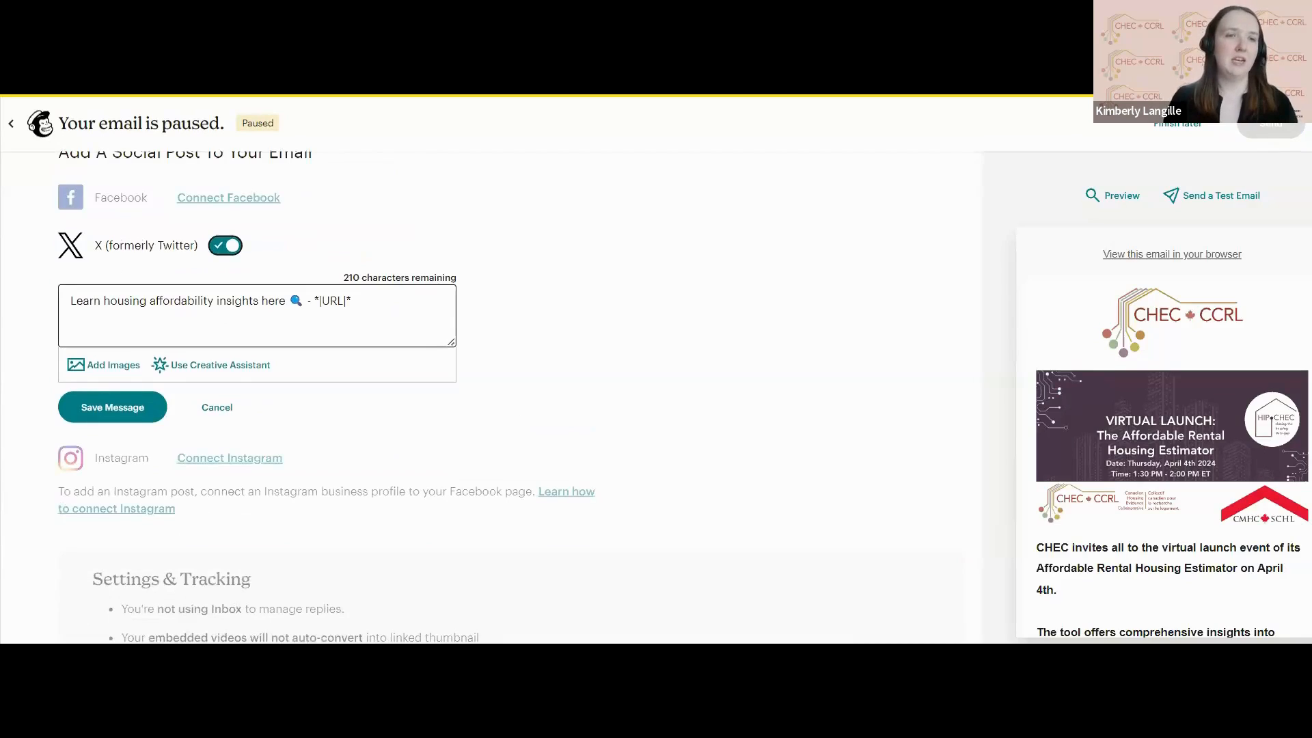
{"action": "left_click", "coordinate": [123, 414]}
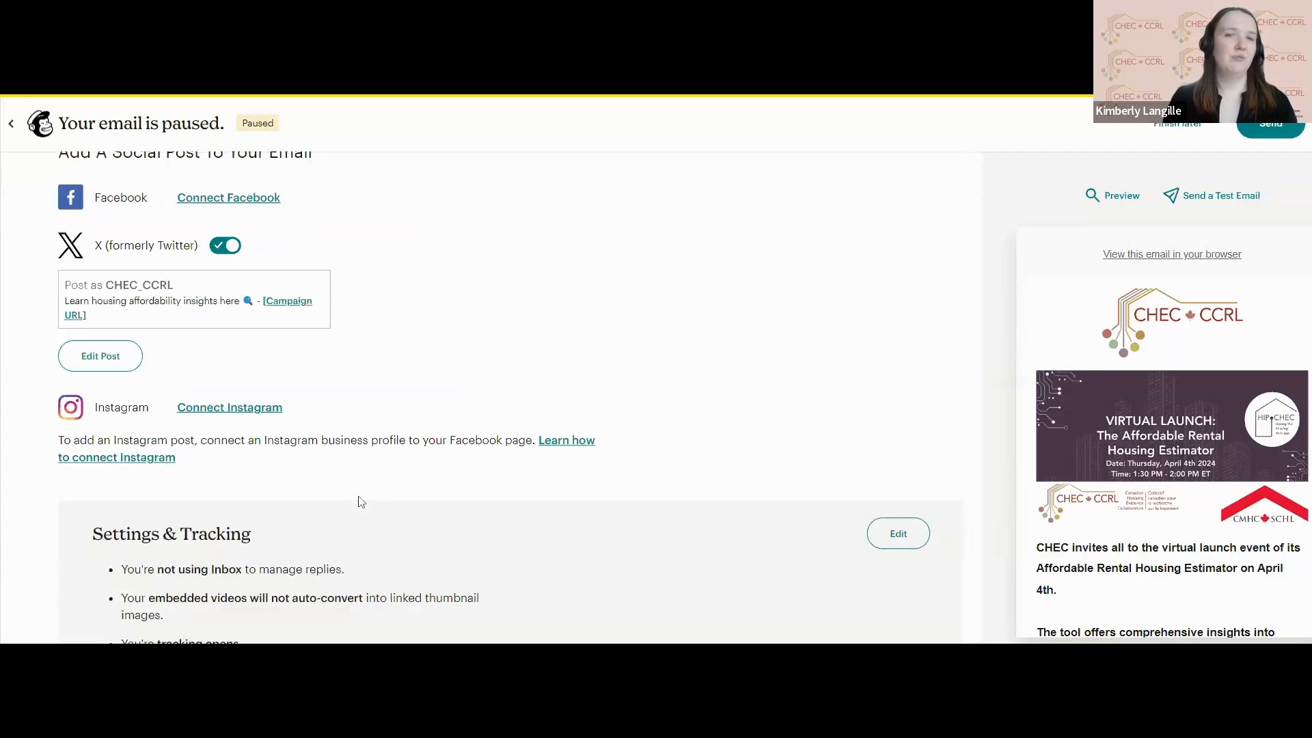
Check the email's Settings & Tracking summary and leave the paused email for the list of all campaigns.
{"action": "scroll", "coordinate": [361, 502], "scroll_direction": "down", "scroll_amount": 1}
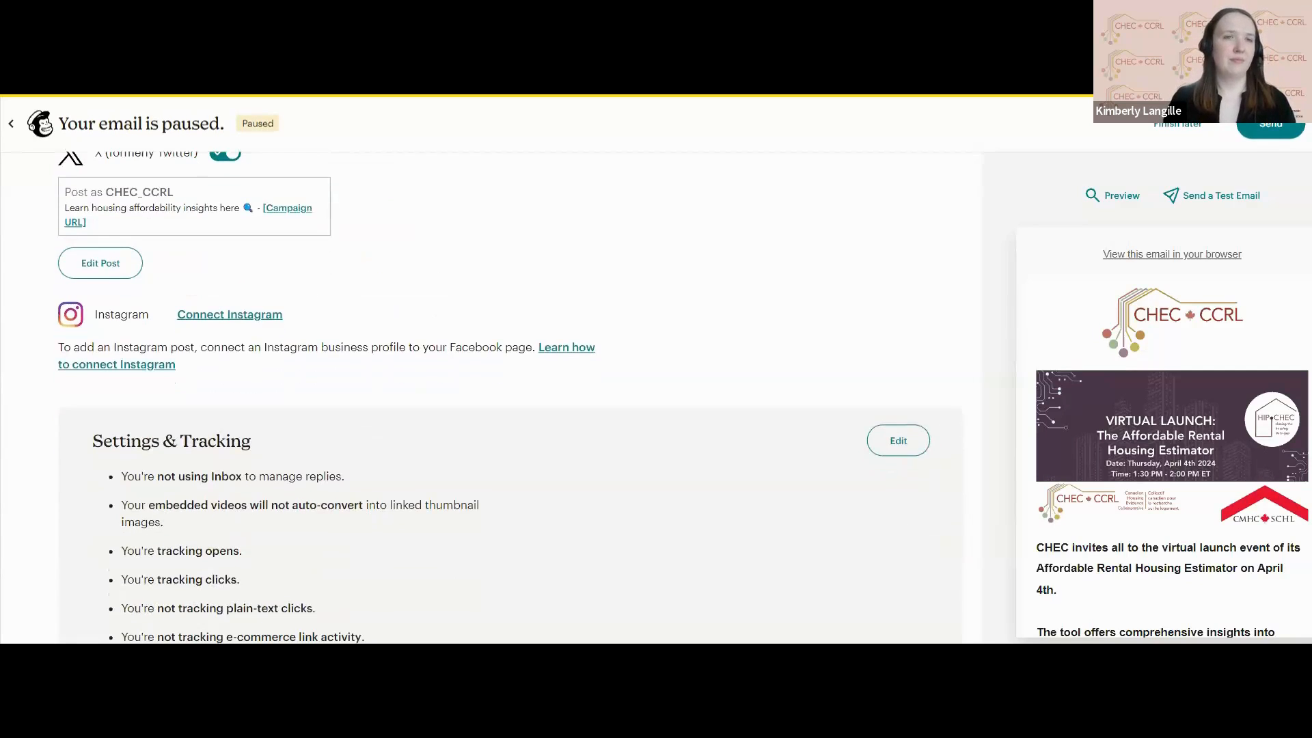
{"action": "scroll", "coordinate": [362, 502], "scroll_direction": "up", "scroll_amount": 6}
{"action": "scroll", "coordinate": [509, 383], "scroll_direction": "up", "scroll_amount": 5}
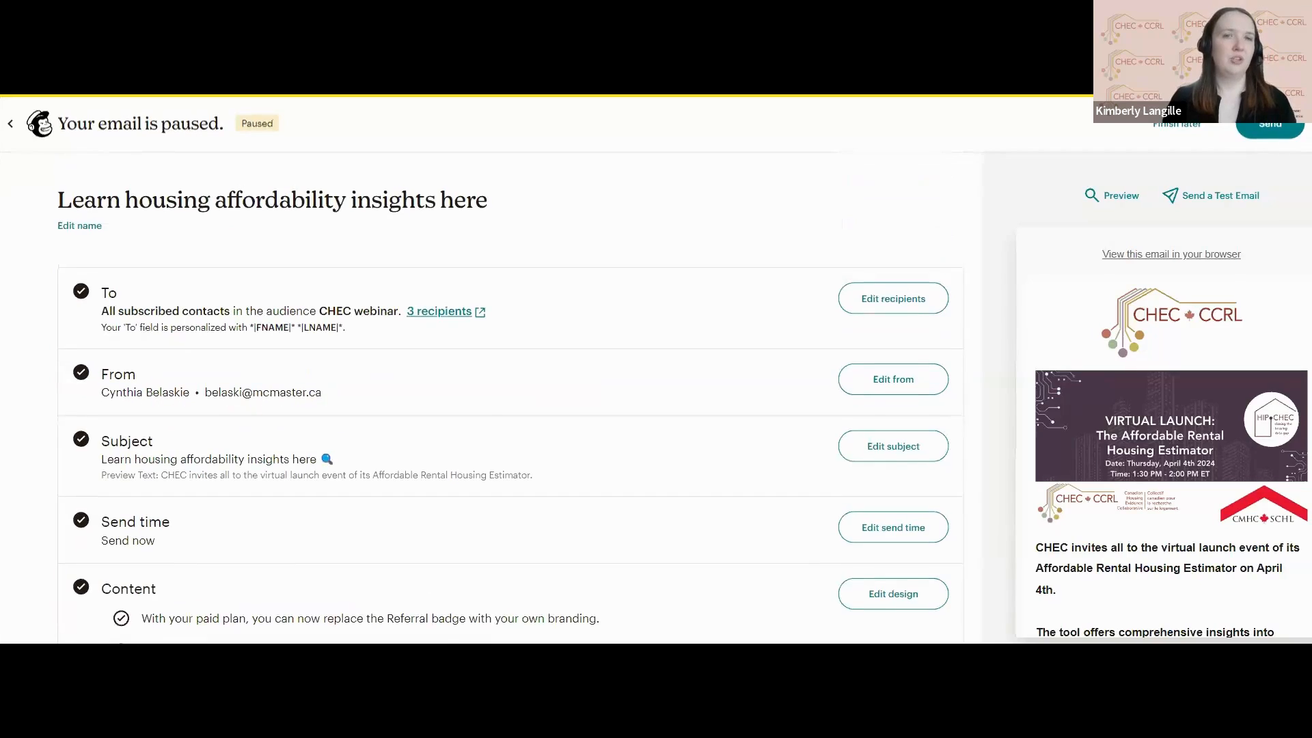
{"action": "scroll", "coordinate": [285, 287], "scroll_direction": "left", "scroll_amount": 1}
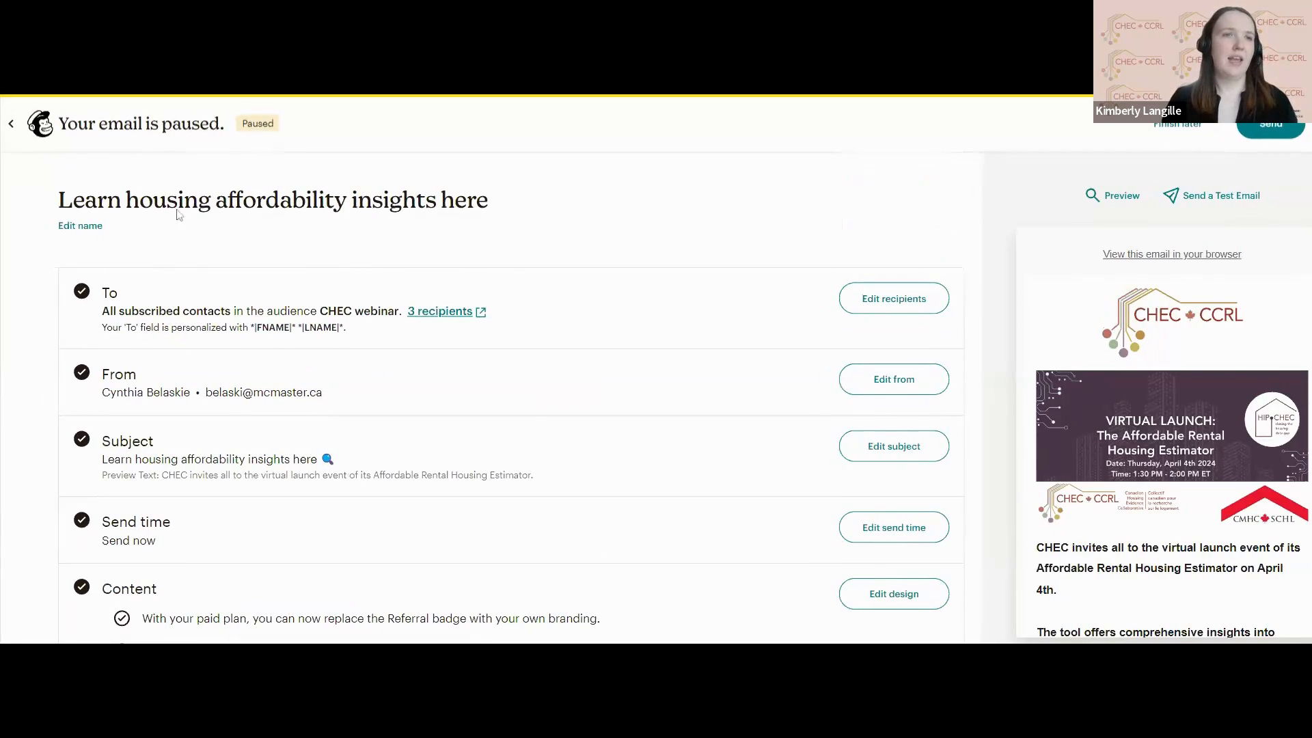
{"action": "left_click", "coordinate": [14, 133]}
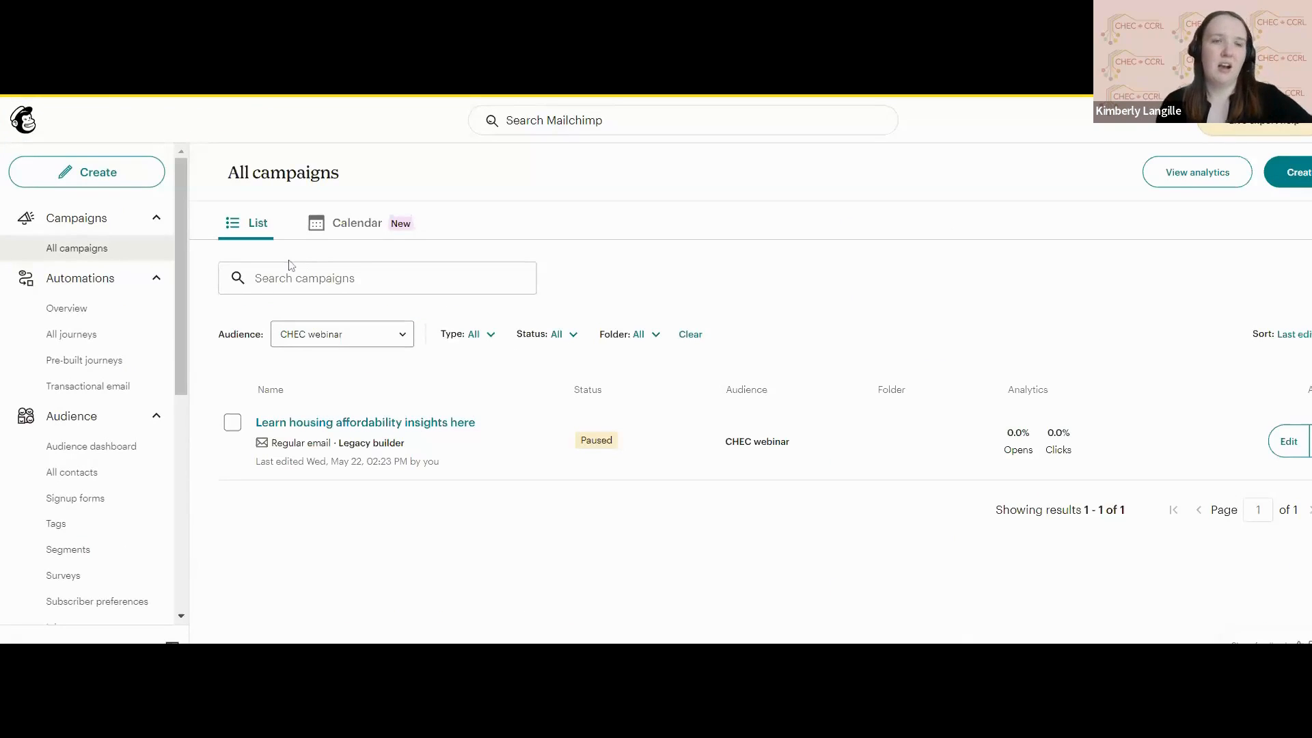
Look over the available navigation sections and examine the email performance on the Home dashboard.
{"action": "scroll", "coordinate": [118, 342], "scroll_direction": "down", "scroll_amount": 1}
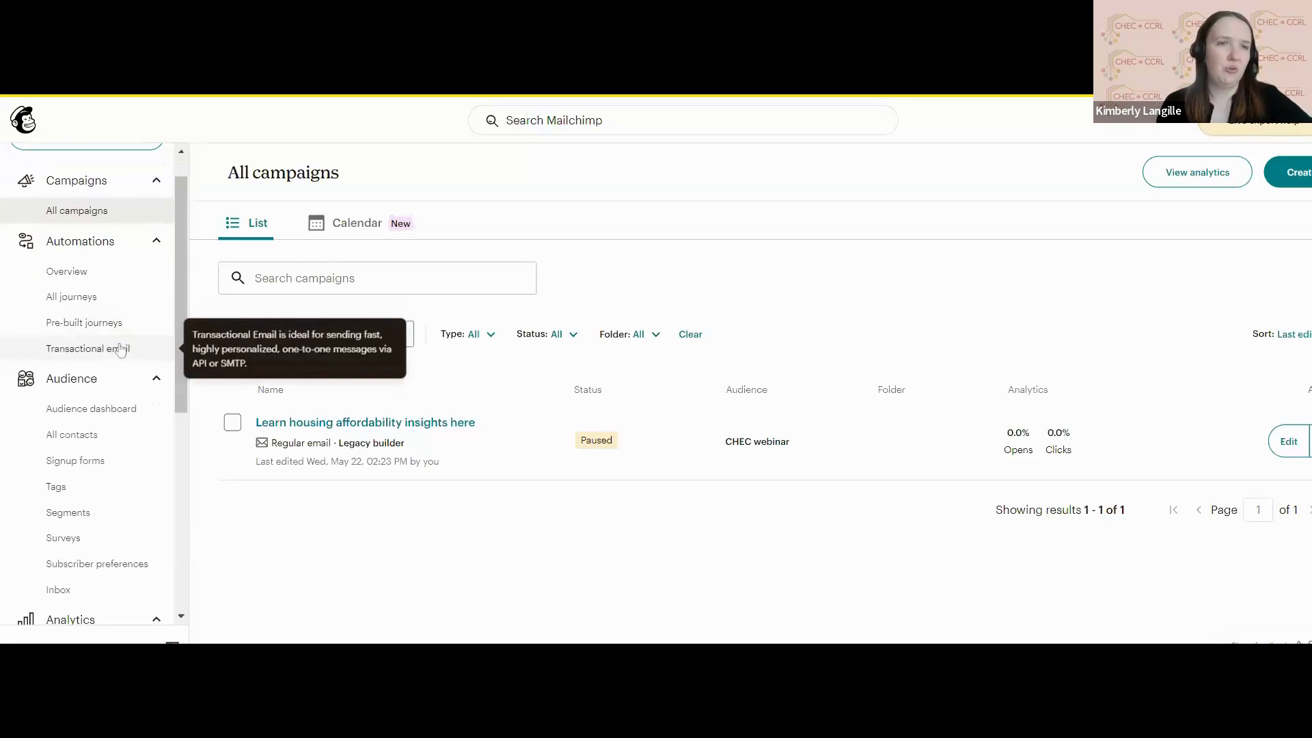
{"action": "scroll", "coordinate": [120, 350], "scroll_direction": "down", "scroll_amount": 3}
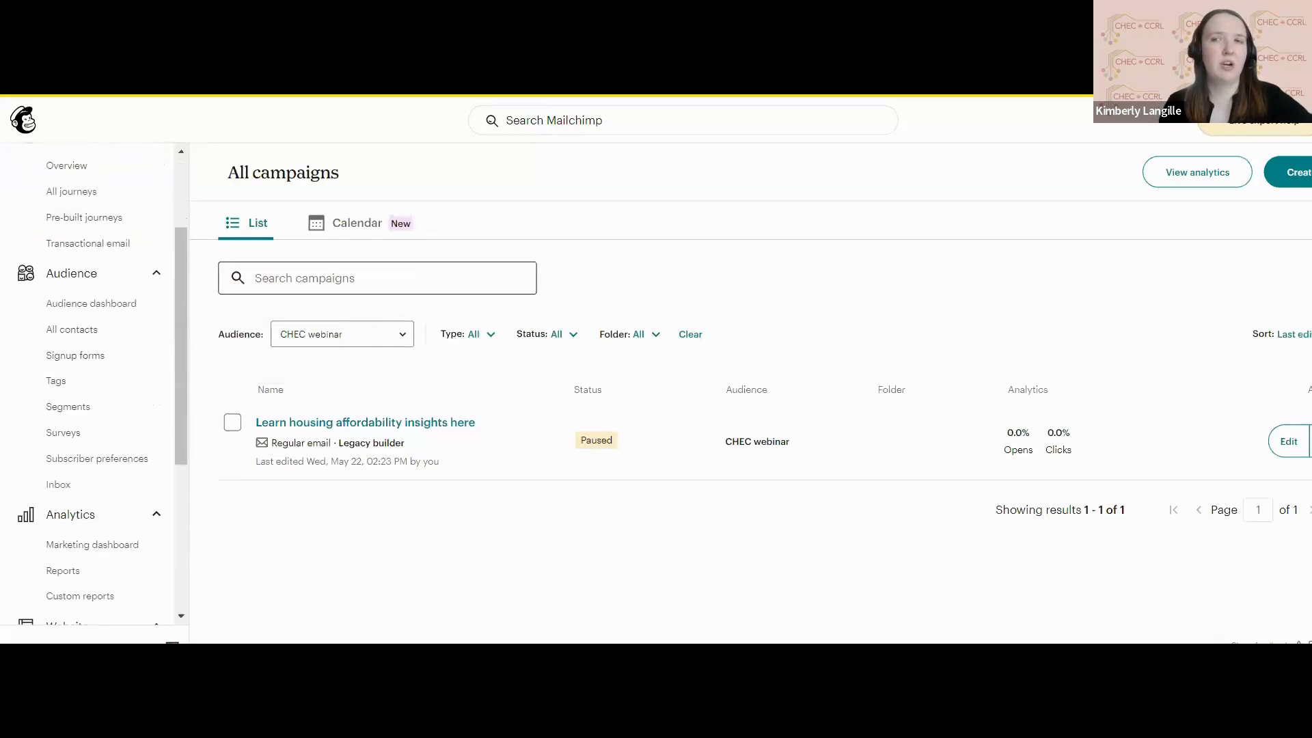
{"action": "scroll", "coordinate": [143, 289], "scroll_direction": "up", "scroll_amount": 2}
{"action": "scroll", "coordinate": [143, 289], "scroll_direction": "up", "scroll_amount": 1}
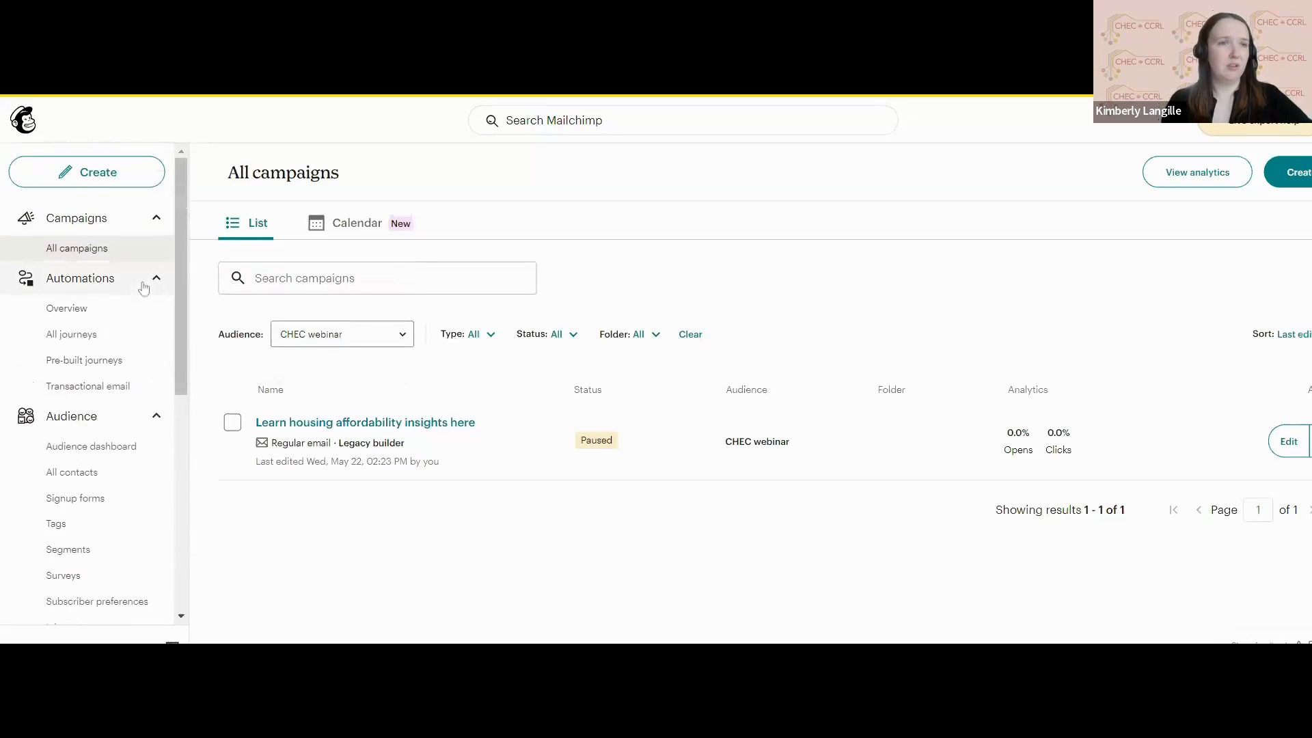
{"action": "left_click", "coordinate": [25, 120]}
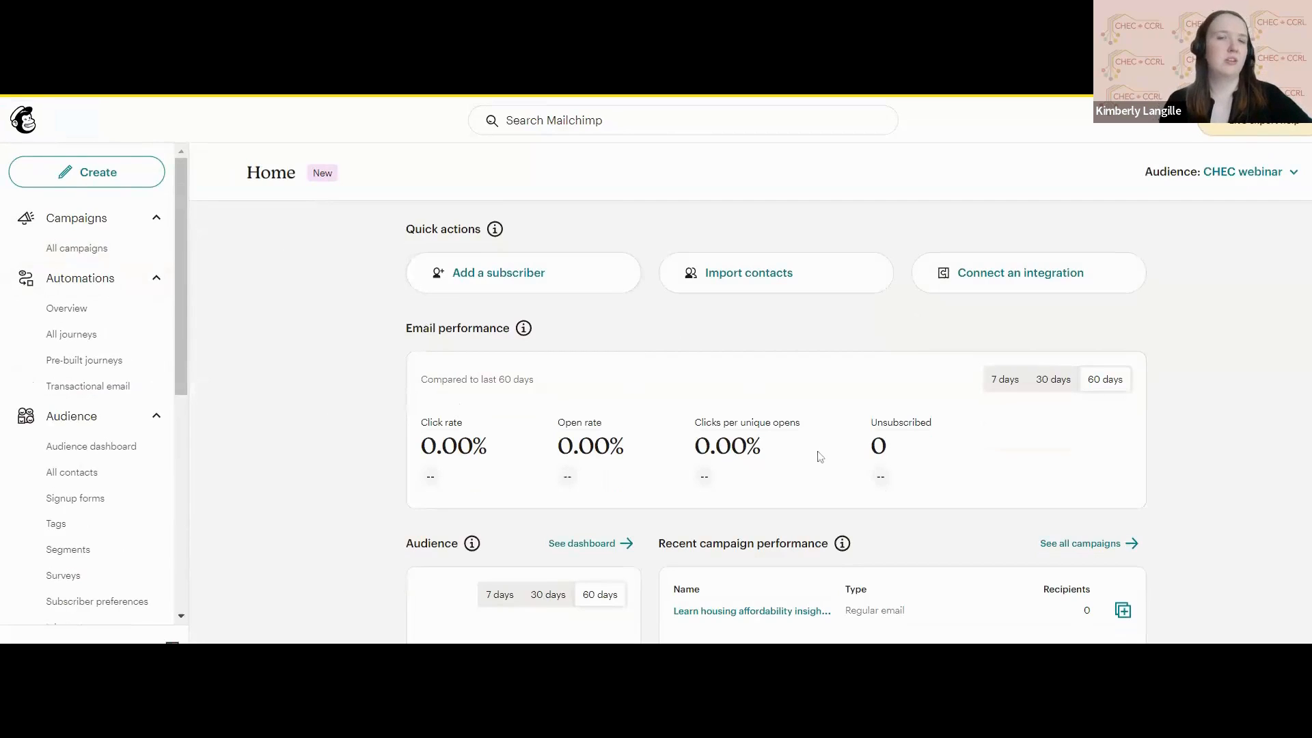
{"action": "scroll", "coordinate": [227, 434], "scroll_direction": "down", "scroll_amount": 1}
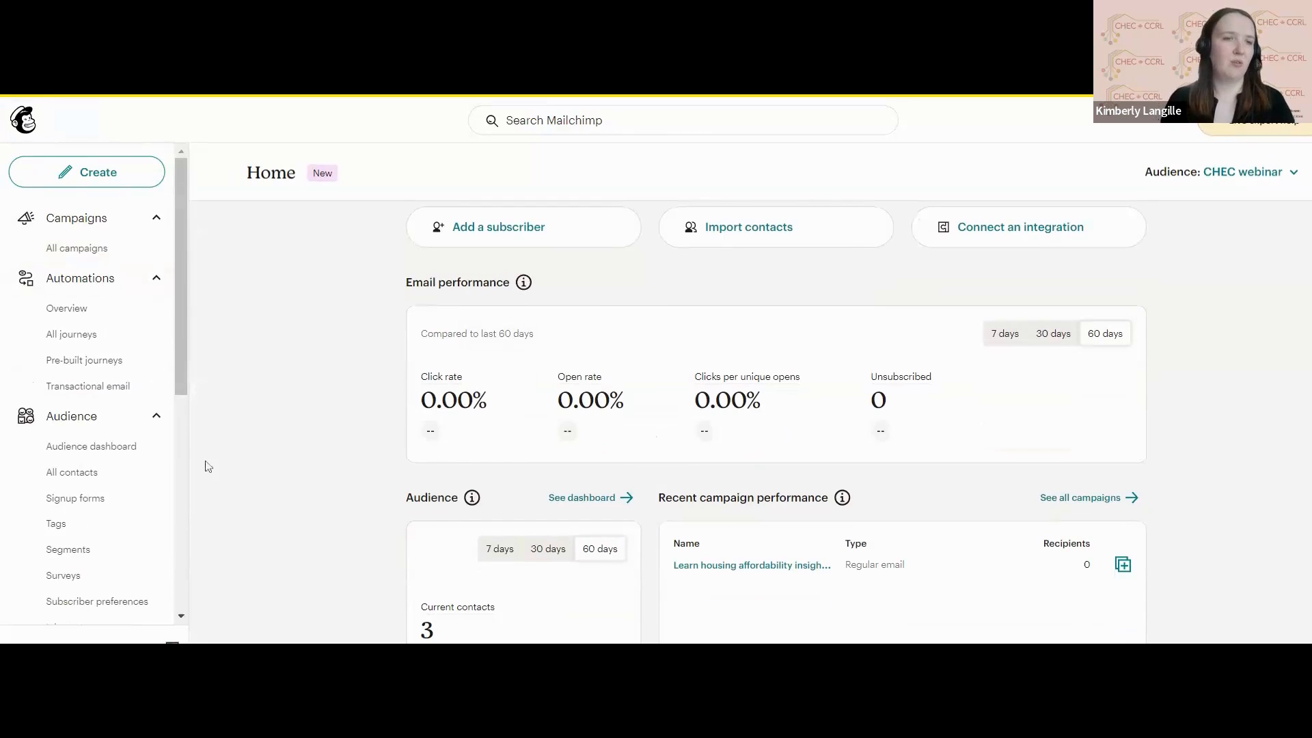
{"action": "scroll", "coordinate": [106, 498], "scroll_direction": "down", "scroll_amount": 1}
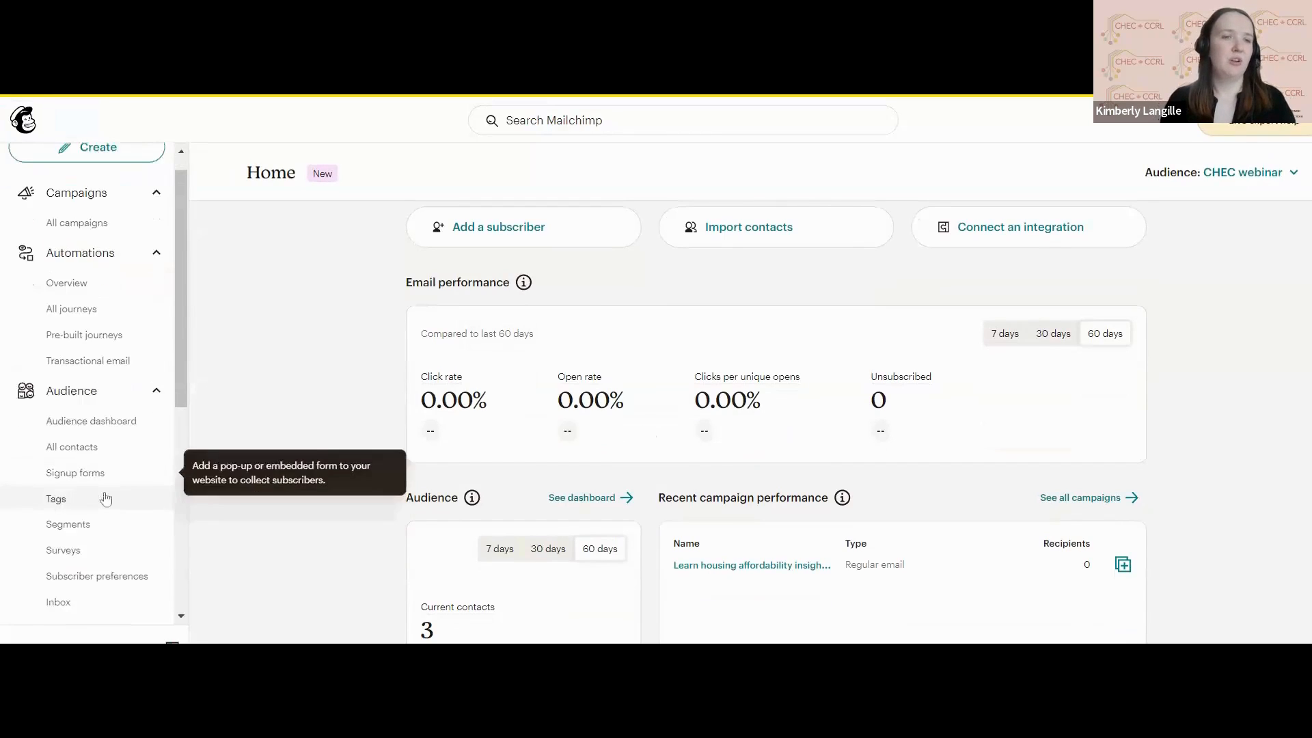
Review the signup form types available for the audience and open the Form builder.
{"action": "left_click", "coordinate": [98, 462]}
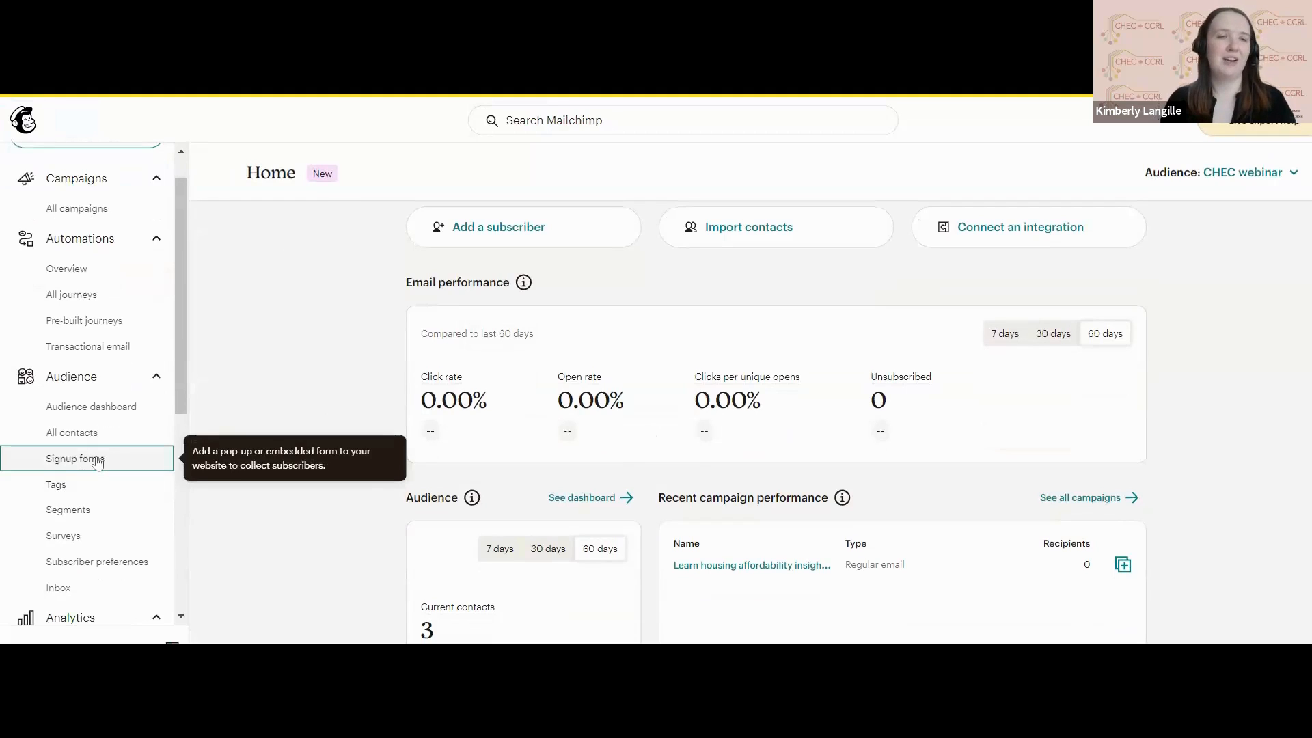
{"action": "scroll", "coordinate": [362, 518], "scroll_direction": "down", "scroll_amount": 3}
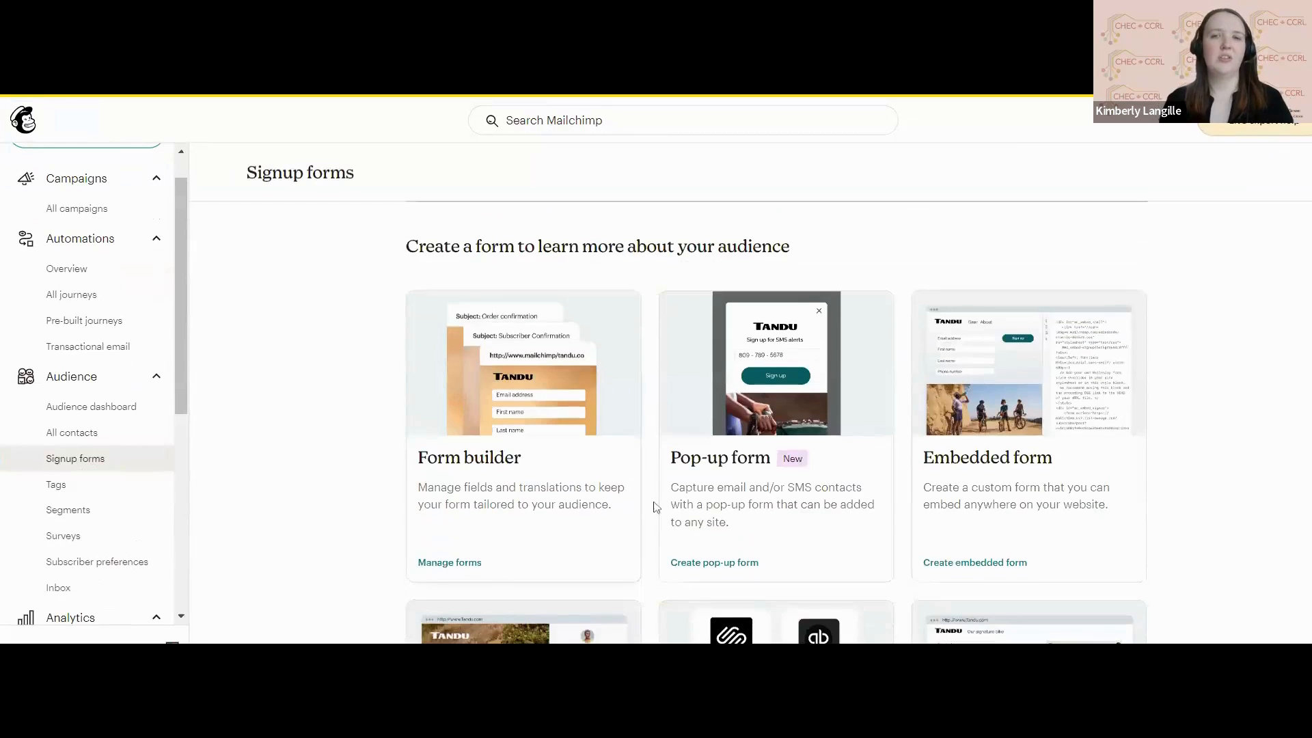
{"action": "scroll", "coordinate": [656, 509], "scroll_direction": "down", "scroll_amount": 2}
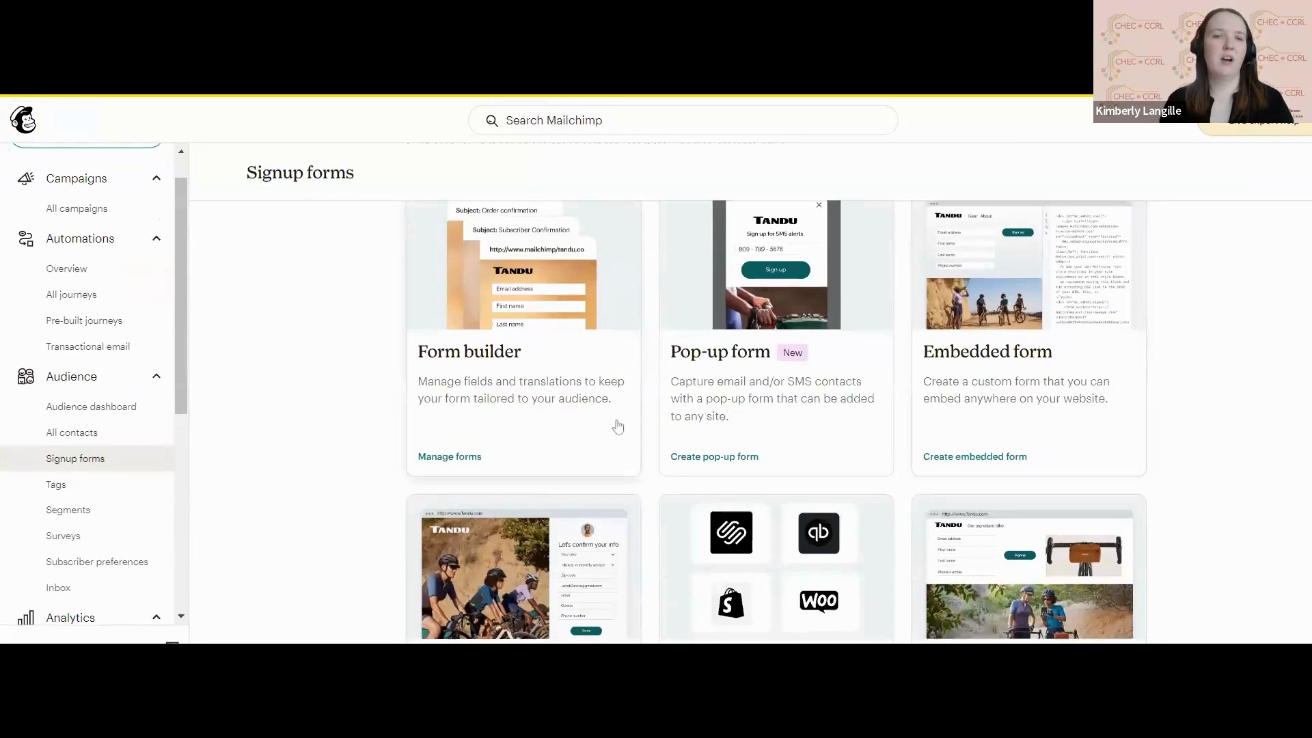
{"action": "scroll", "coordinate": [615, 424], "scroll_direction": "up", "scroll_amount": 1}
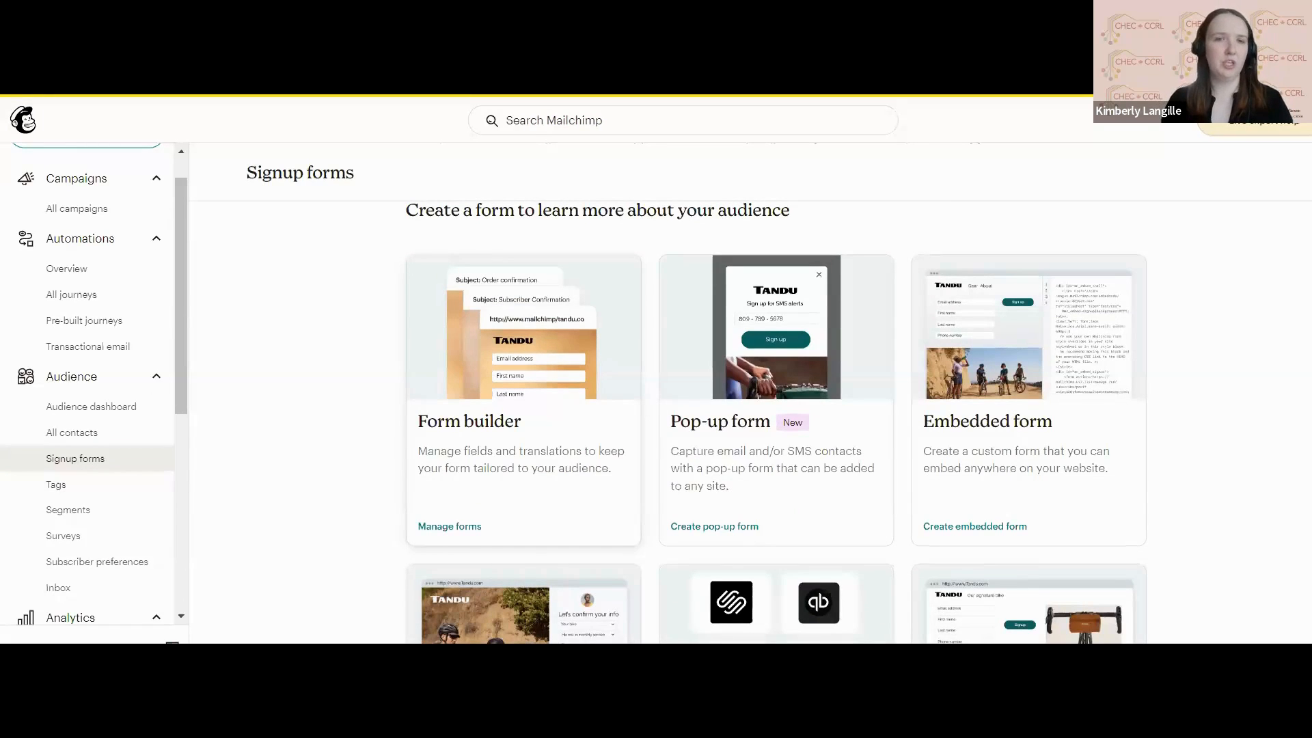
{"action": "left_click", "coordinate": [493, 367]}
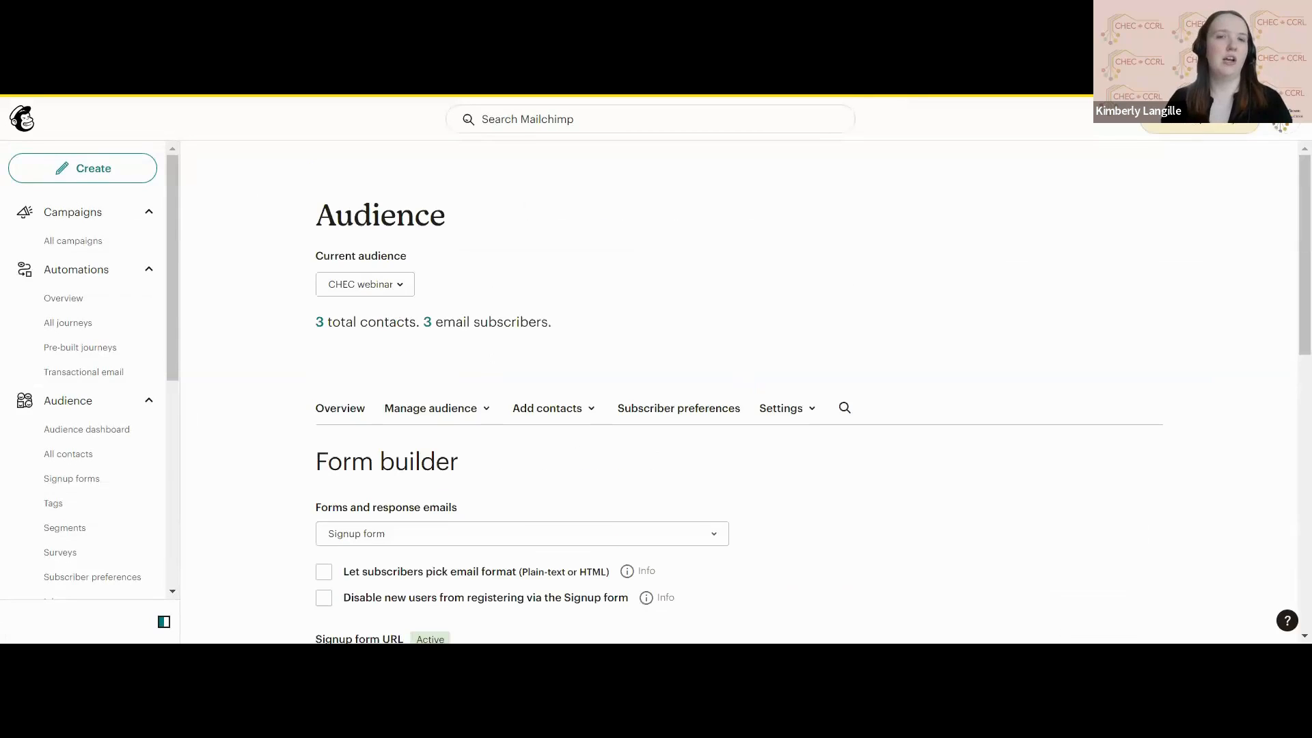
Examine the CHEC webinar signup form's options, URL, existing fields and available field types.
{"action": "scroll", "coordinate": [696, 345], "scroll_direction": "down", "scroll_amount": 3}
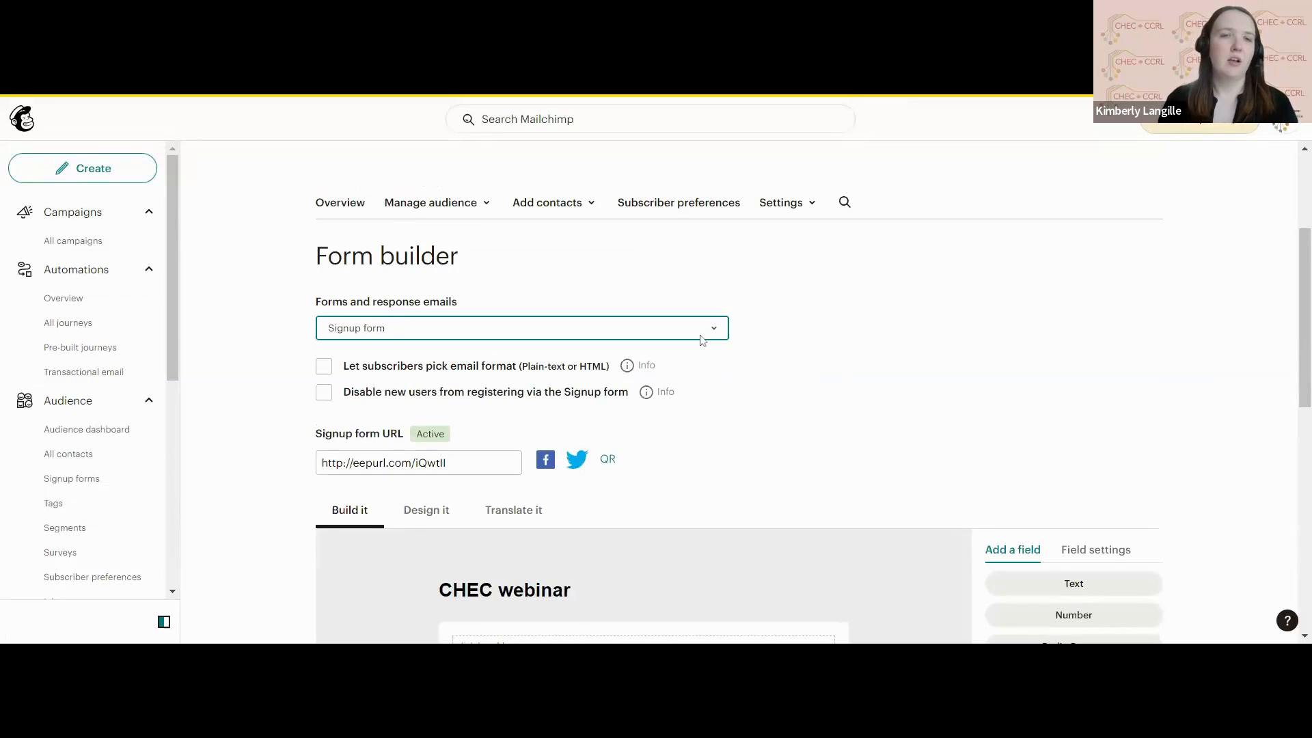
{"action": "scroll", "coordinate": [883, 354], "scroll_direction": "down", "scroll_amount": 3}
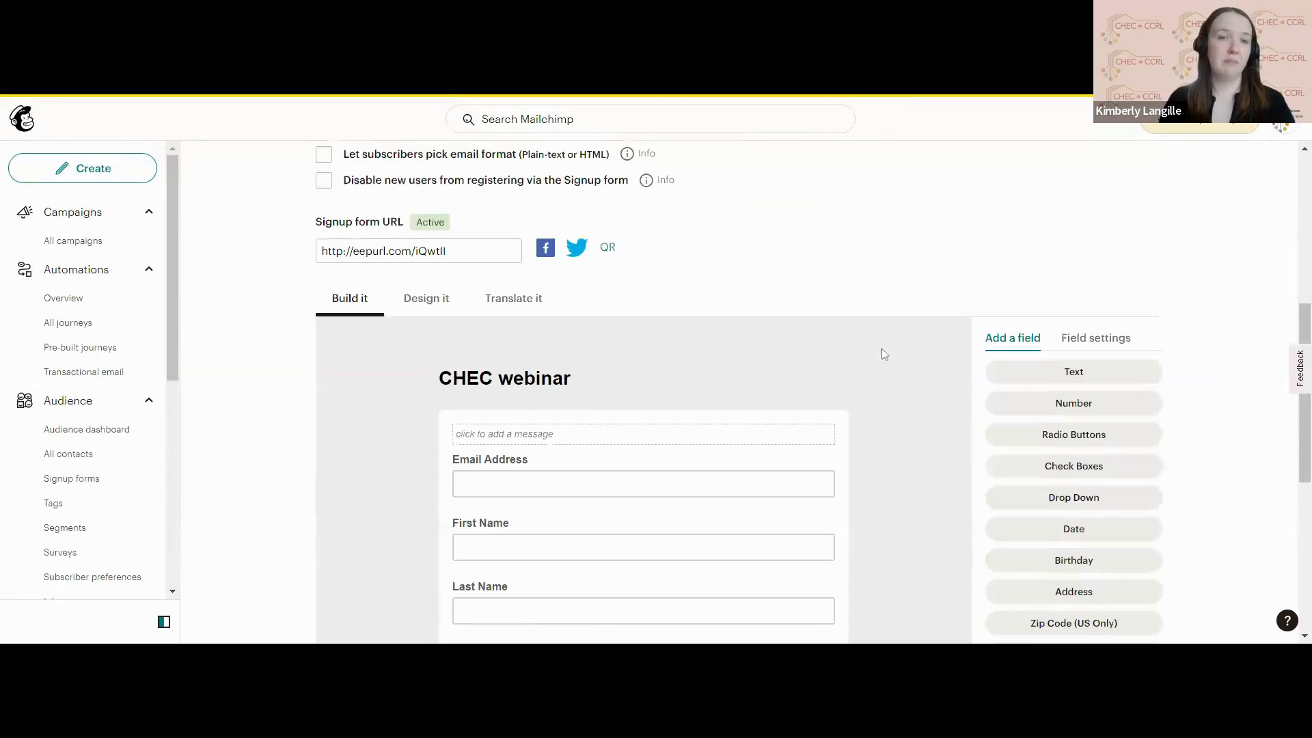
{"action": "scroll", "coordinate": [883, 353], "scroll_direction": "up", "scroll_amount": 3}
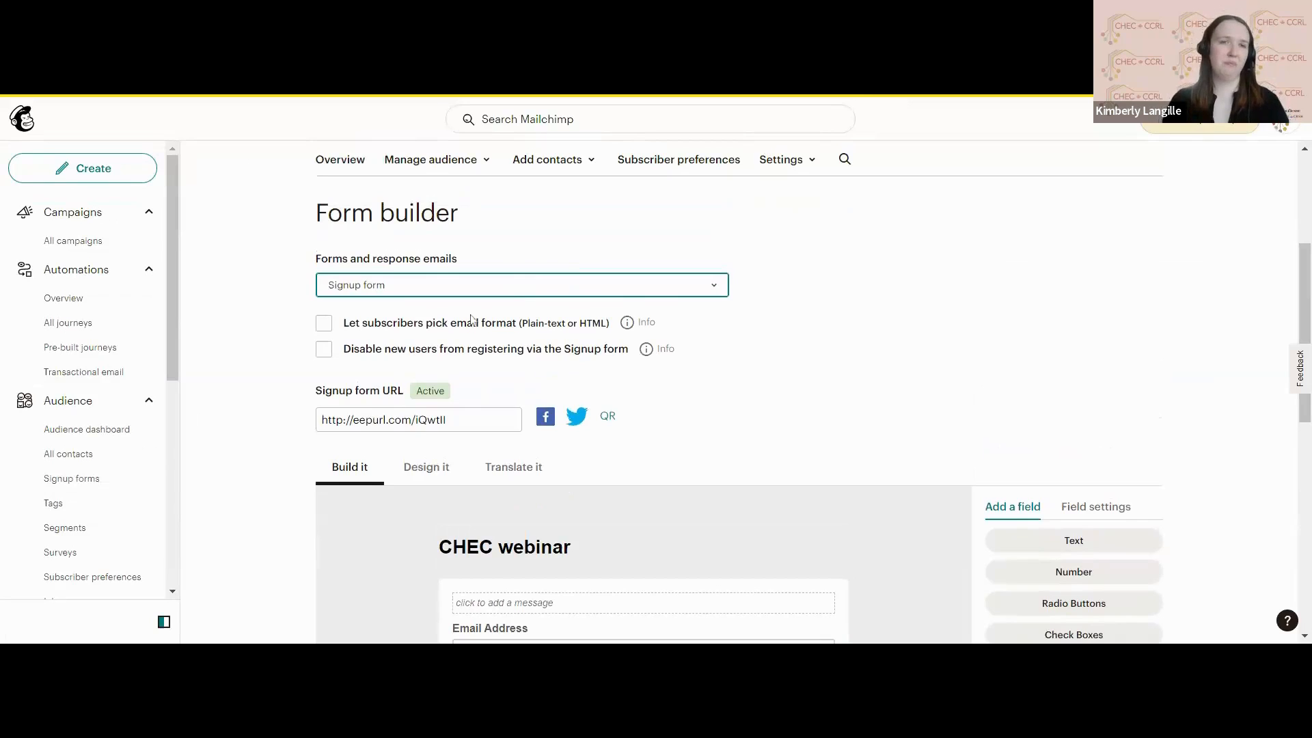
{"action": "scroll", "coordinate": [780, 364], "scroll_direction": "down", "scroll_amount": 5}
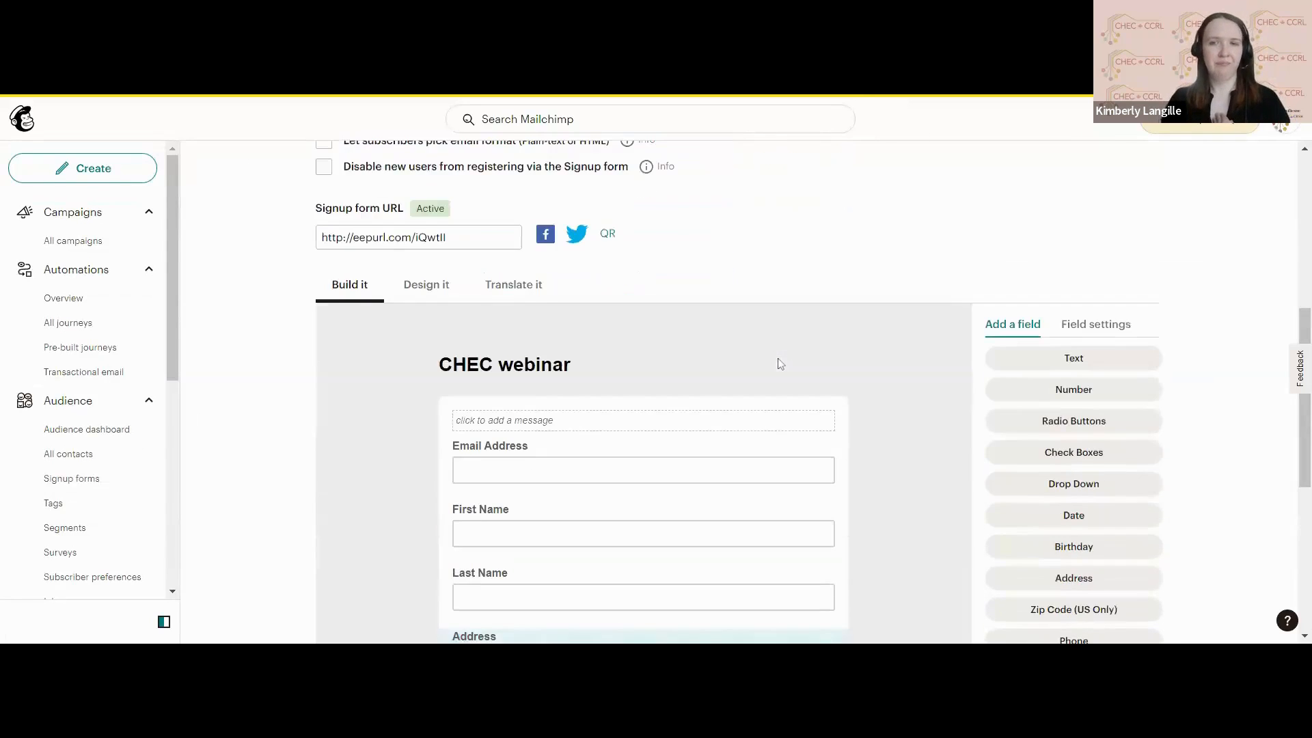
{"action": "scroll", "coordinate": [919, 306], "scroll_direction": "down", "scroll_amount": 1}
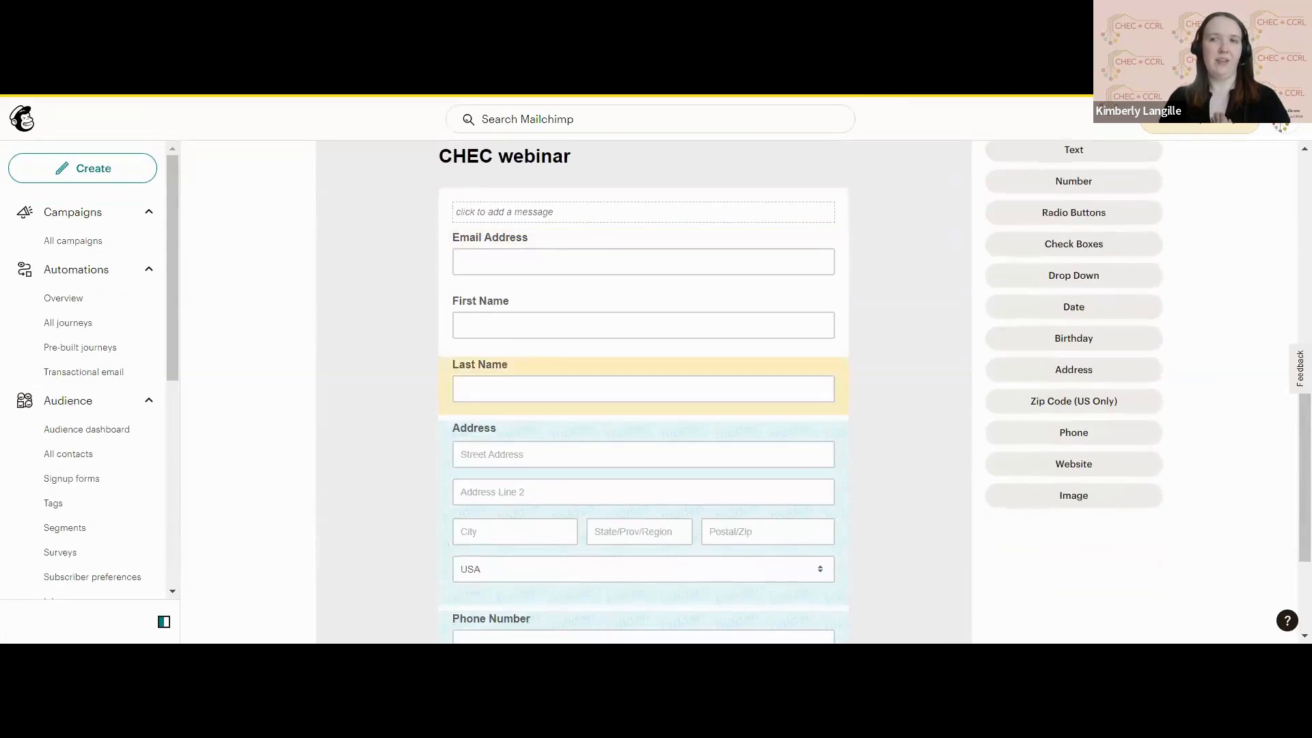
{"action": "scroll", "coordinate": [934, 304], "scroll_direction": "up", "scroll_amount": 2}
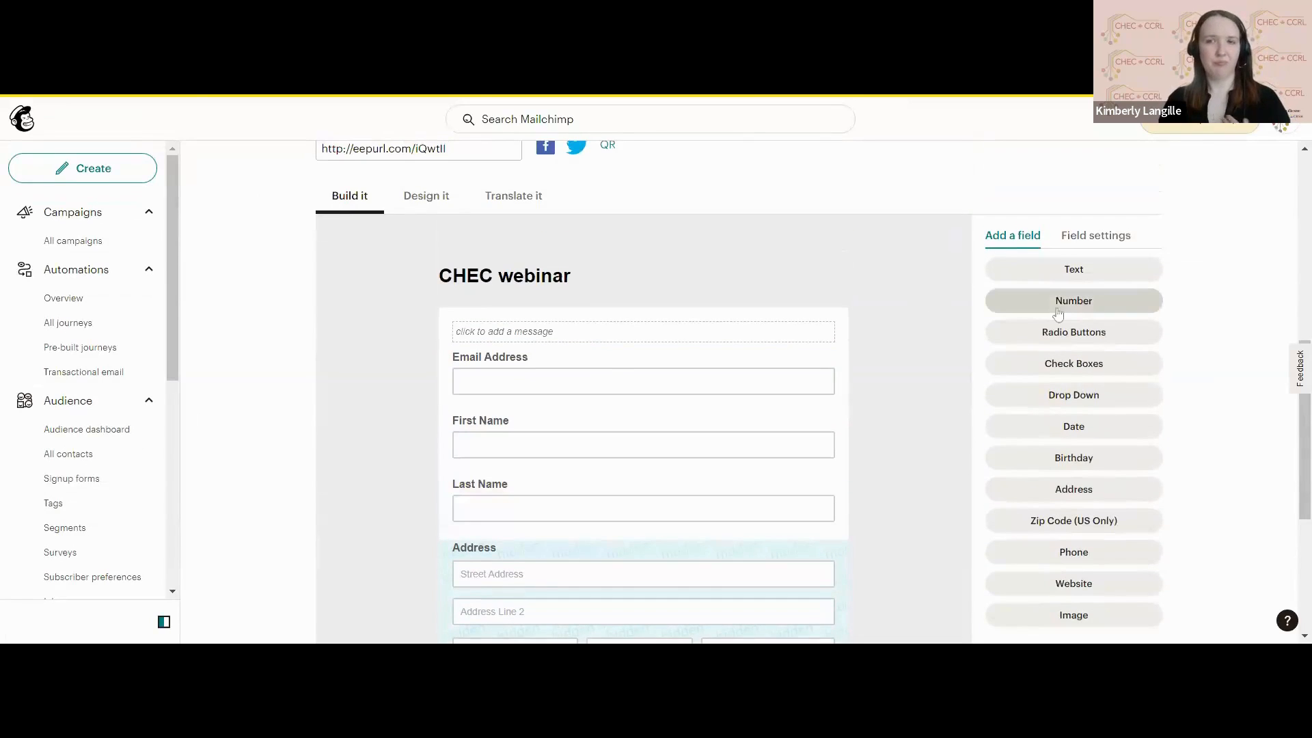
Add a drop-down field to the signup form, review its settings and menu options, and return to the available field types.
{"action": "scroll", "coordinate": [1057, 311], "scroll_direction": "down", "scroll_amount": 1}
{"action": "scroll", "coordinate": [1058, 311], "scroll_direction": "up", "scroll_amount": 2}
{"action": "scroll", "coordinate": [1058, 315], "scroll_direction": "down", "scroll_amount": 3}
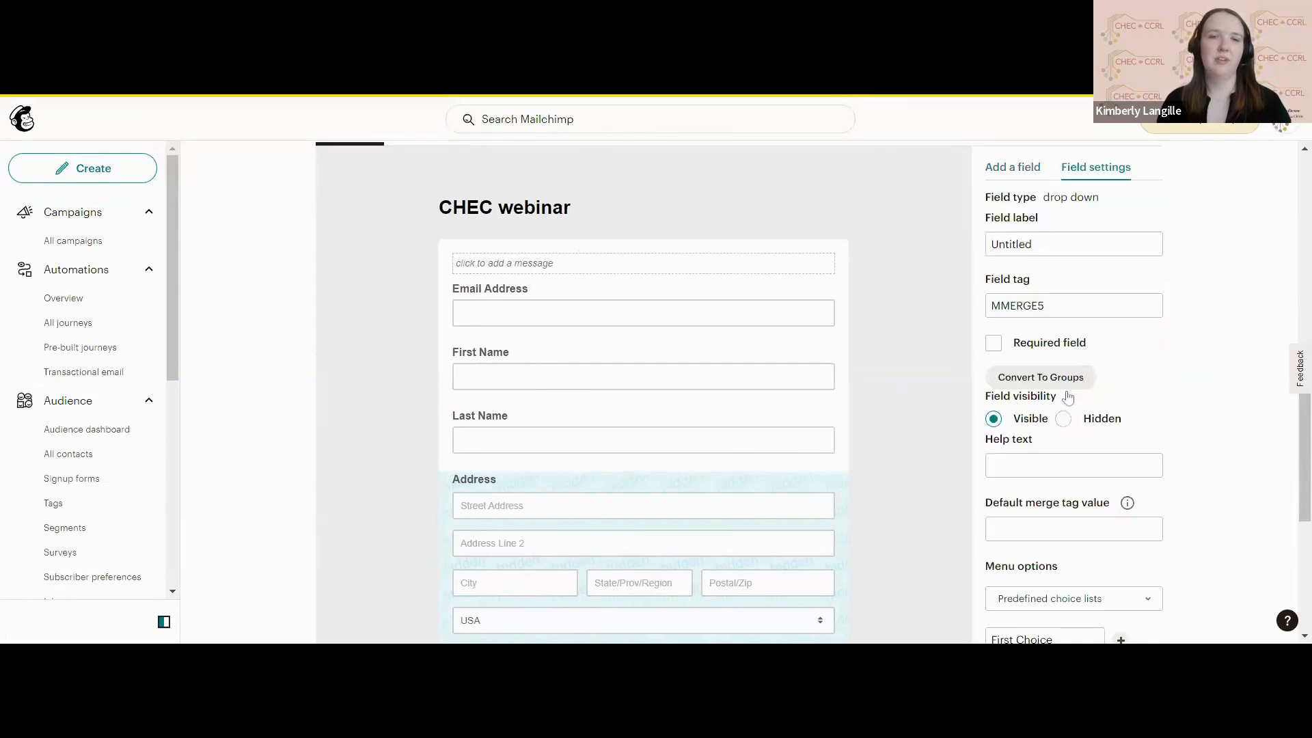
{"action": "scroll", "coordinate": [906, 378], "scroll_direction": "down", "scroll_amount": 1}
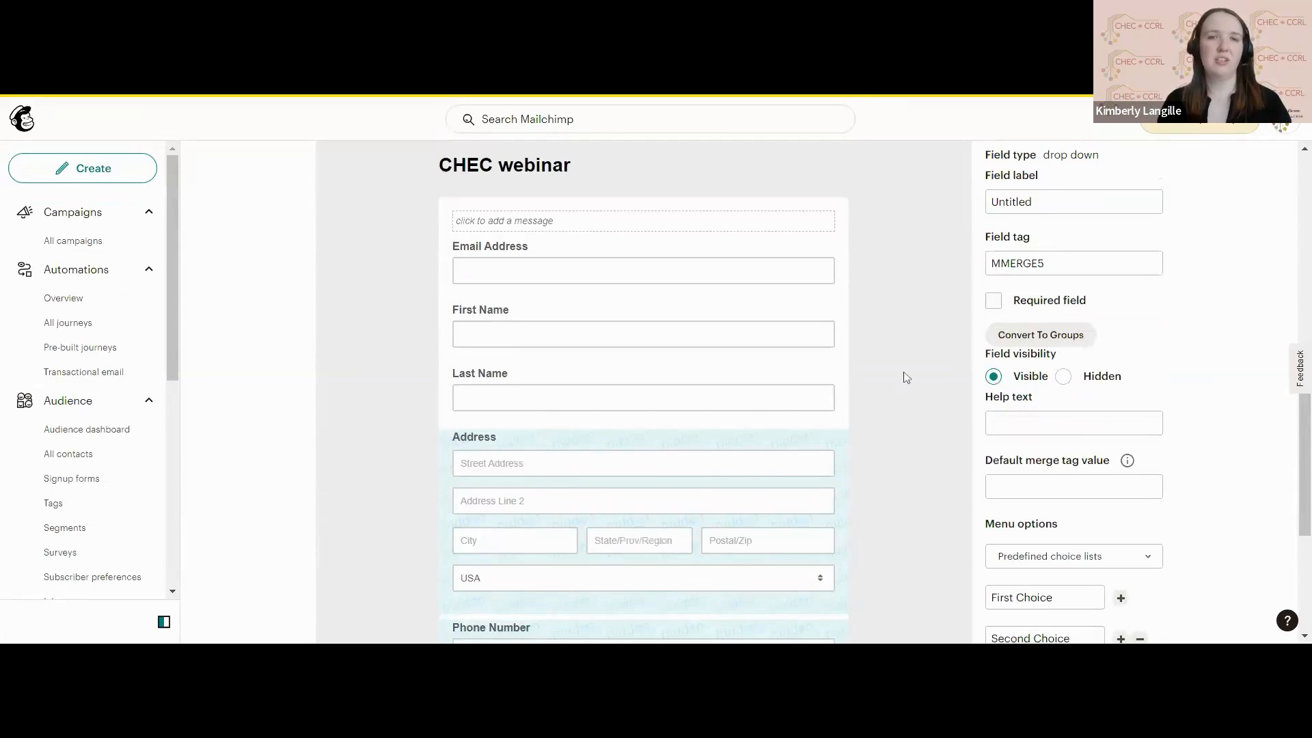
{"action": "scroll", "coordinate": [906, 378], "scroll_direction": "down", "scroll_amount": 3}
{"action": "scroll", "coordinate": [704, 471], "scroll_direction": "down", "scroll_amount": 2}
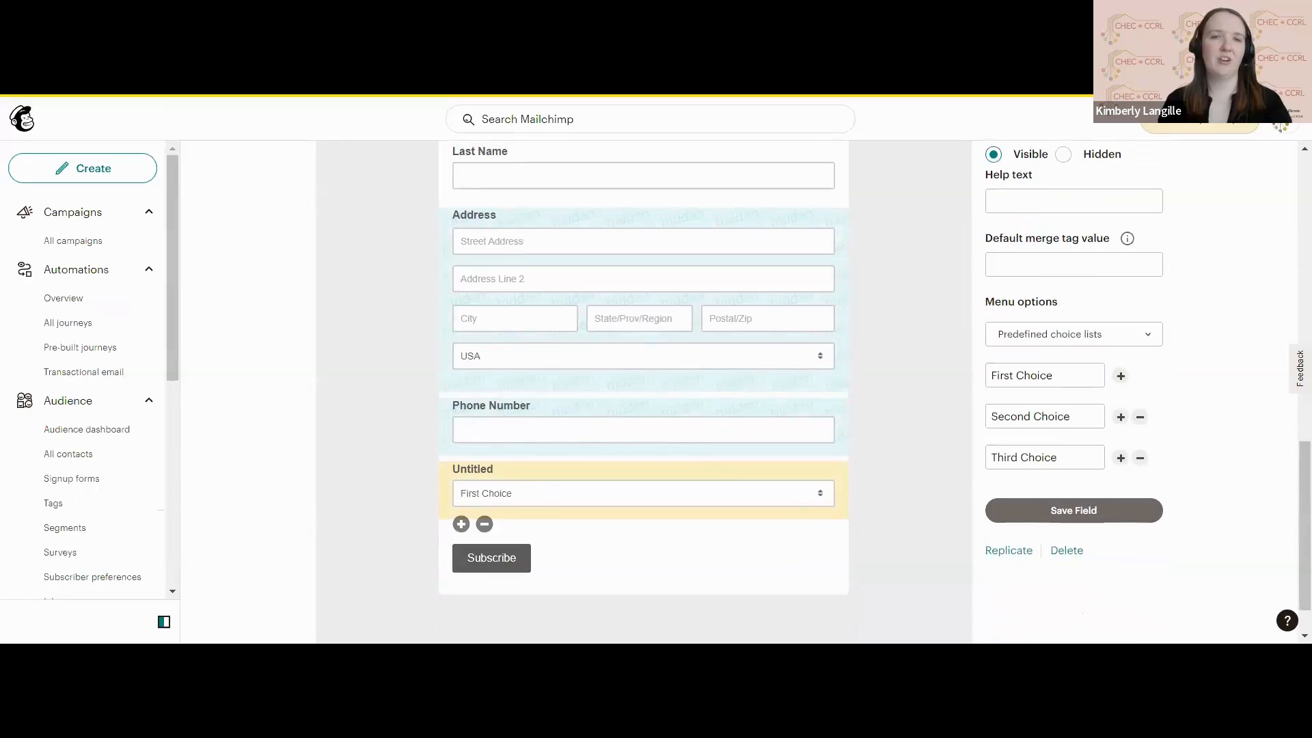
{"action": "scroll", "coordinate": [917, 410], "scroll_direction": "up", "scroll_amount": 7}
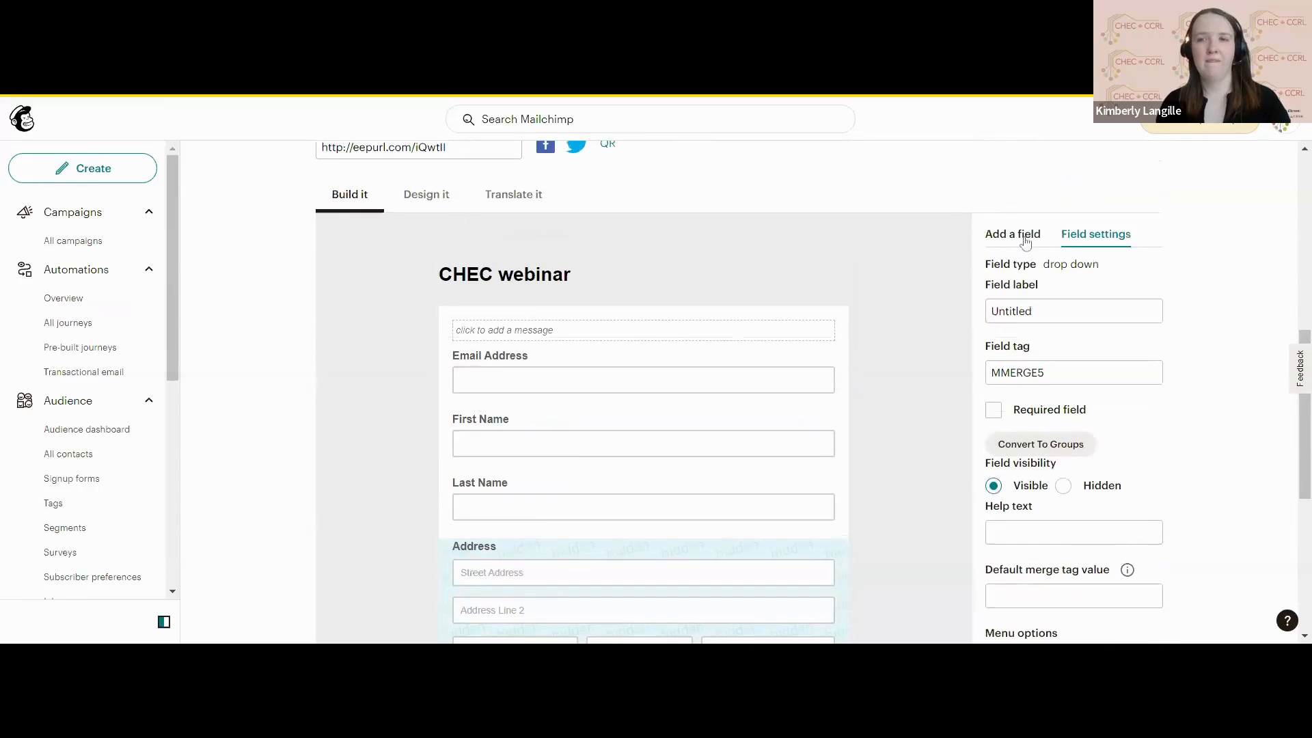
{"action": "left_click", "coordinate": [1020, 230]}
{"action": "scroll", "coordinate": [859, 380], "scroll_direction": "down", "scroll_amount": 2}
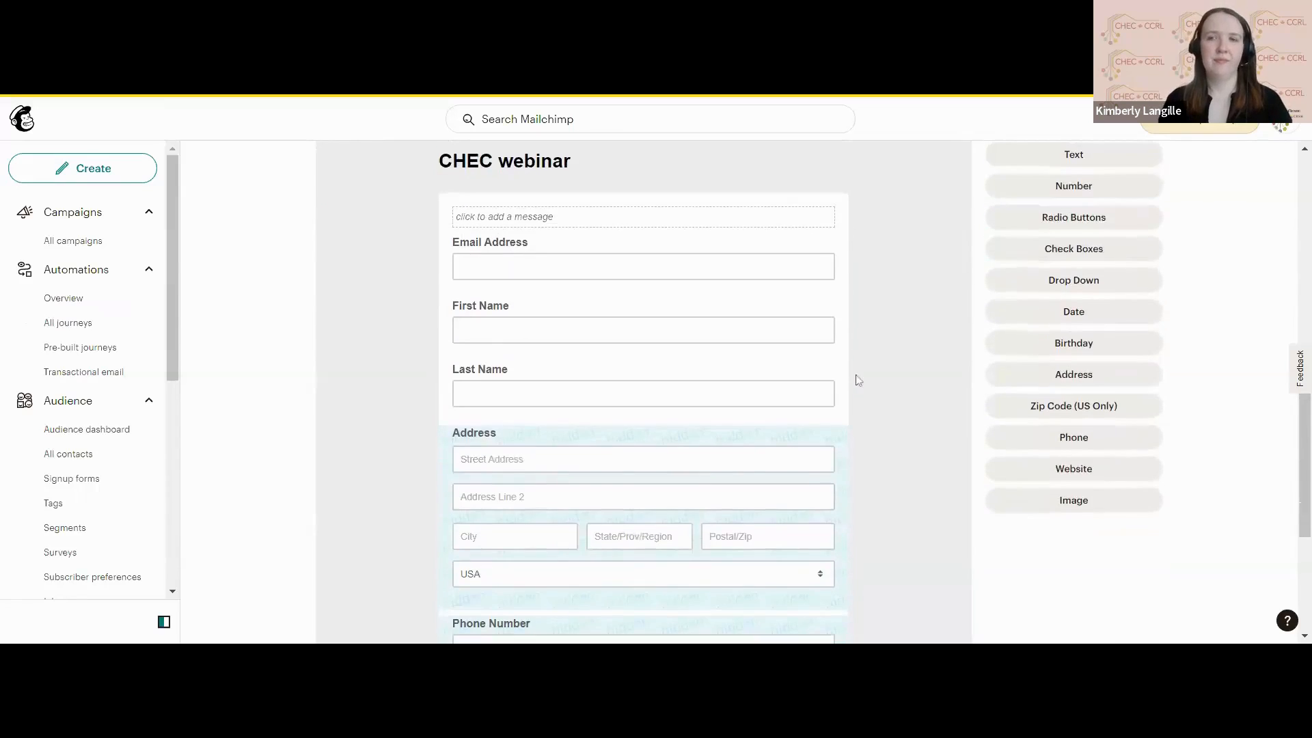
Open the signup form's design view and look over the form layout.
{"action": "scroll", "coordinate": [858, 376], "scroll_direction": "up", "scroll_amount": 3}
{"action": "scroll", "coordinate": [755, 393], "scroll_direction": "up", "scroll_amount": 3}
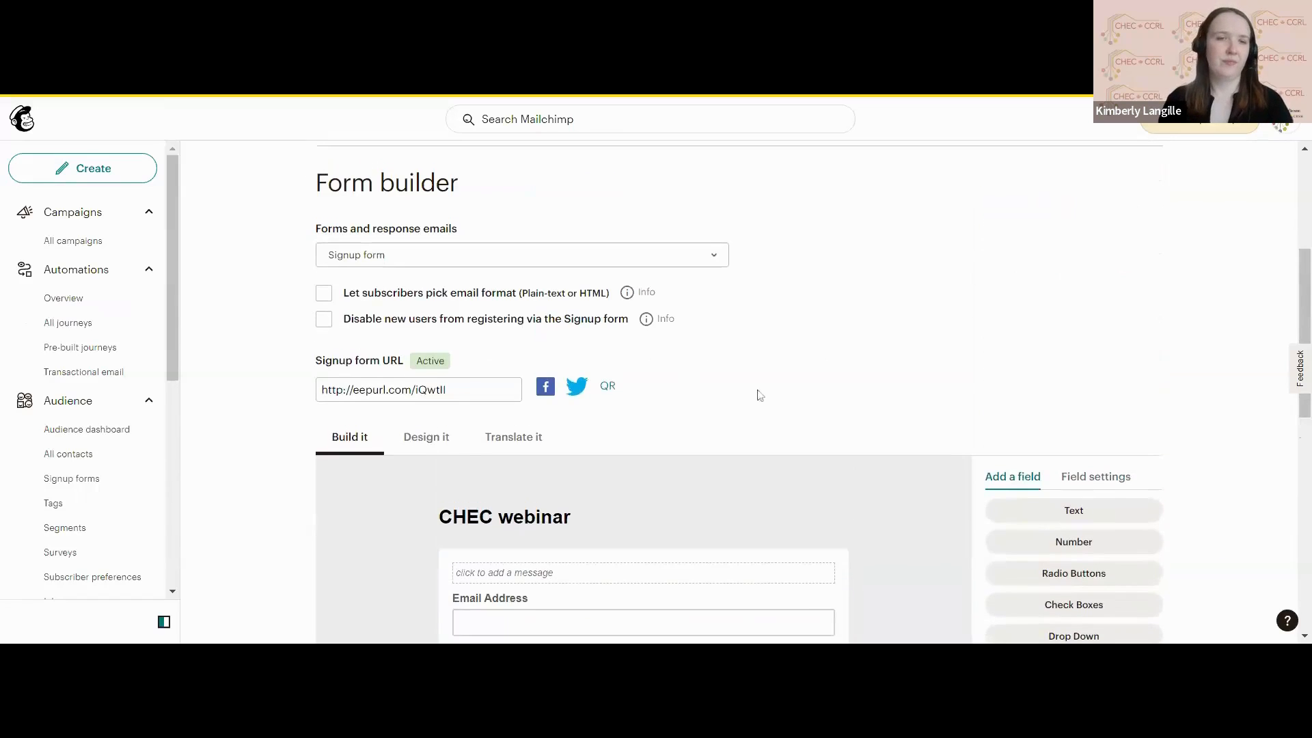
{"action": "left_click", "coordinate": [430, 436]}
{"action": "scroll", "coordinate": [821, 352], "scroll_direction": "down", "scroll_amount": 6}
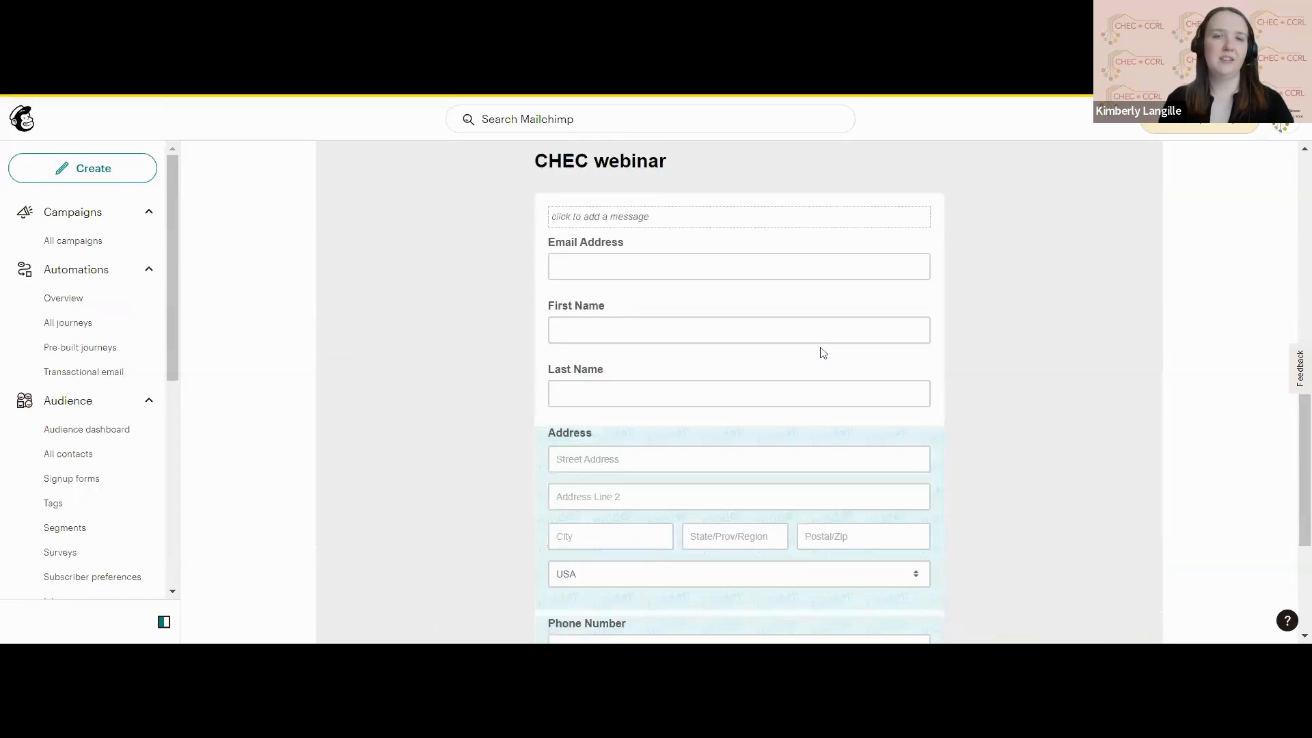
Examine the CHEC webinar form's page background setting and field preview, and select the signup form URL.
{"action": "scroll", "coordinate": [823, 352], "scroll_direction": "up", "scroll_amount": 3}
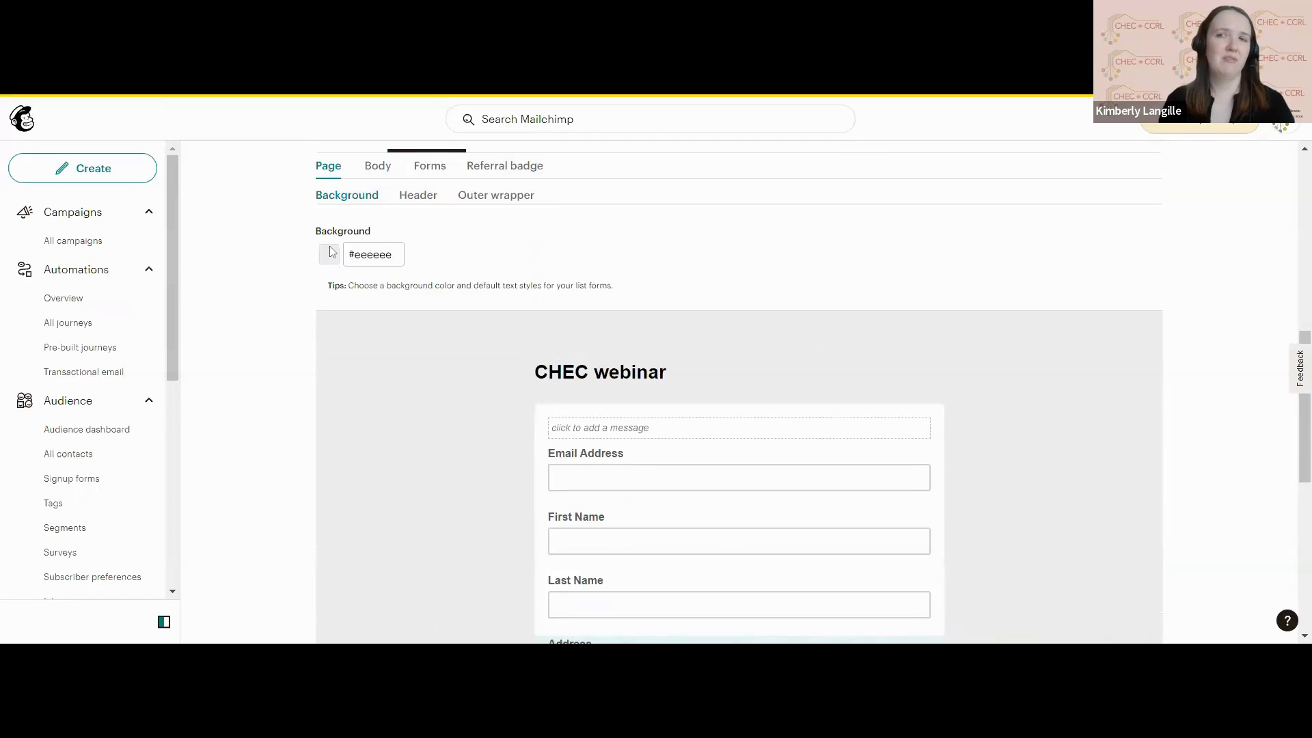
{"action": "scroll", "coordinate": [626, 287], "scroll_direction": "down", "scroll_amount": 7}
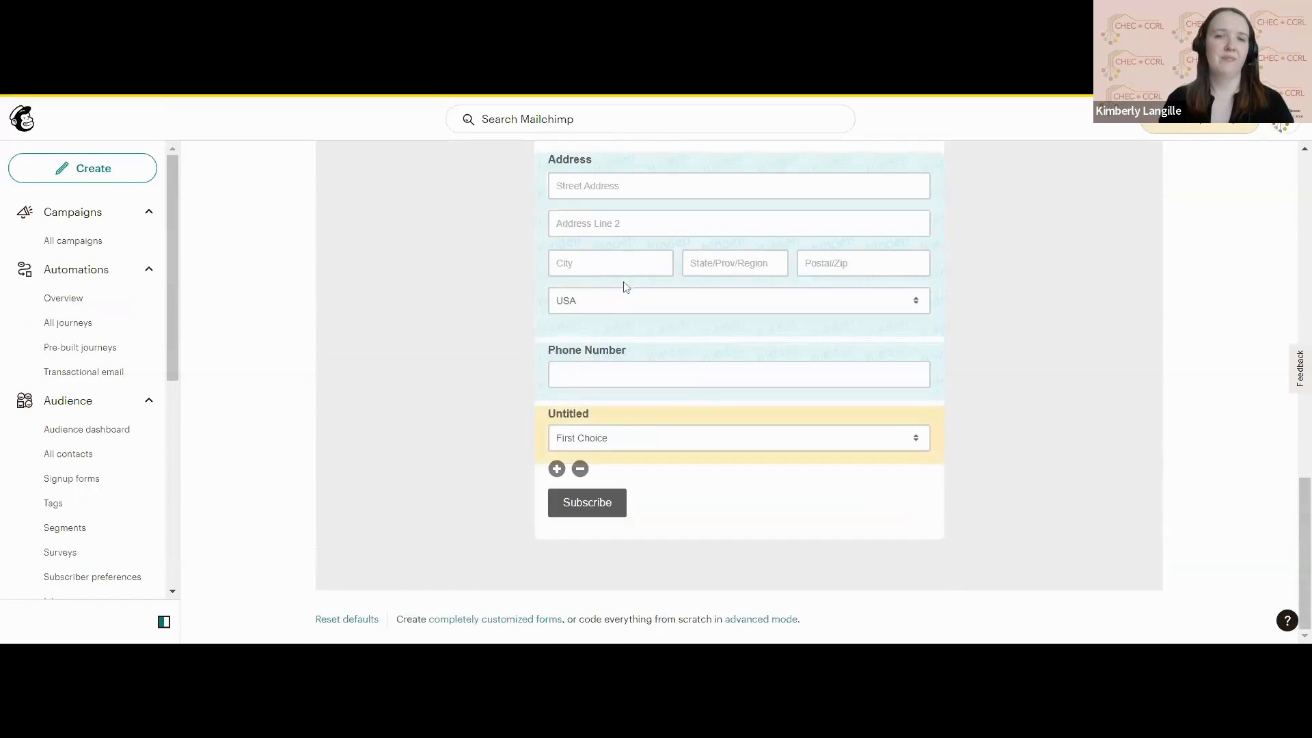
{"action": "scroll", "coordinate": [625, 287], "scroll_direction": "up", "scroll_amount": 8}
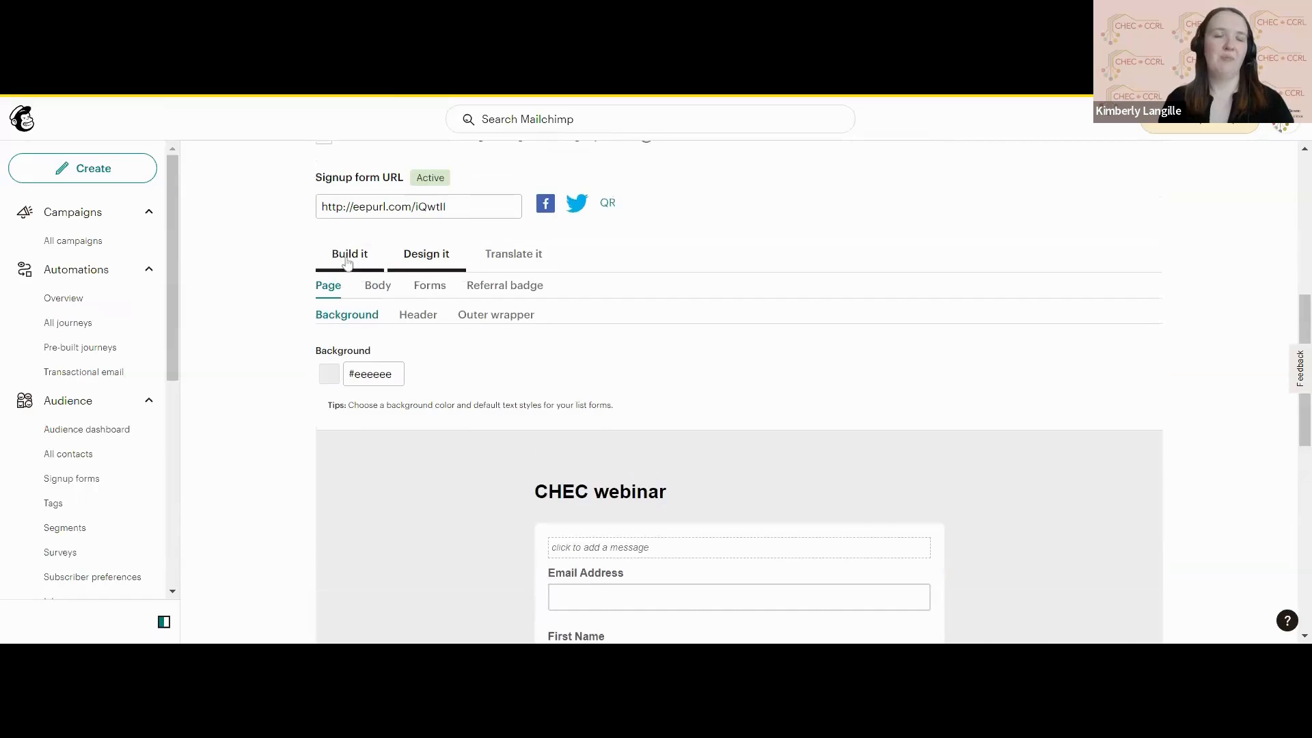
{"action": "scroll", "coordinate": [348, 261], "scroll_direction": "up", "scroll_amount": 2}
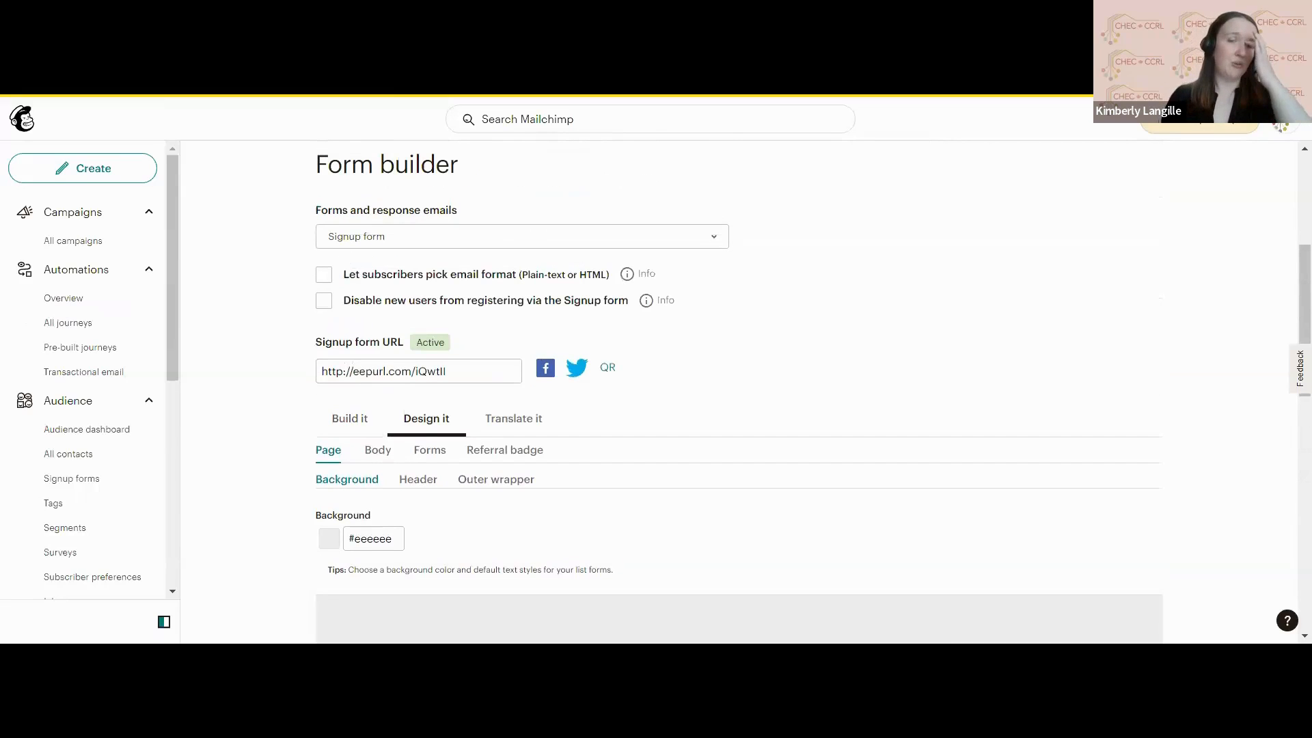
{"action": "left_click_drag", "start_coordinate": [445, 371], "coordinate": [318, 364]}
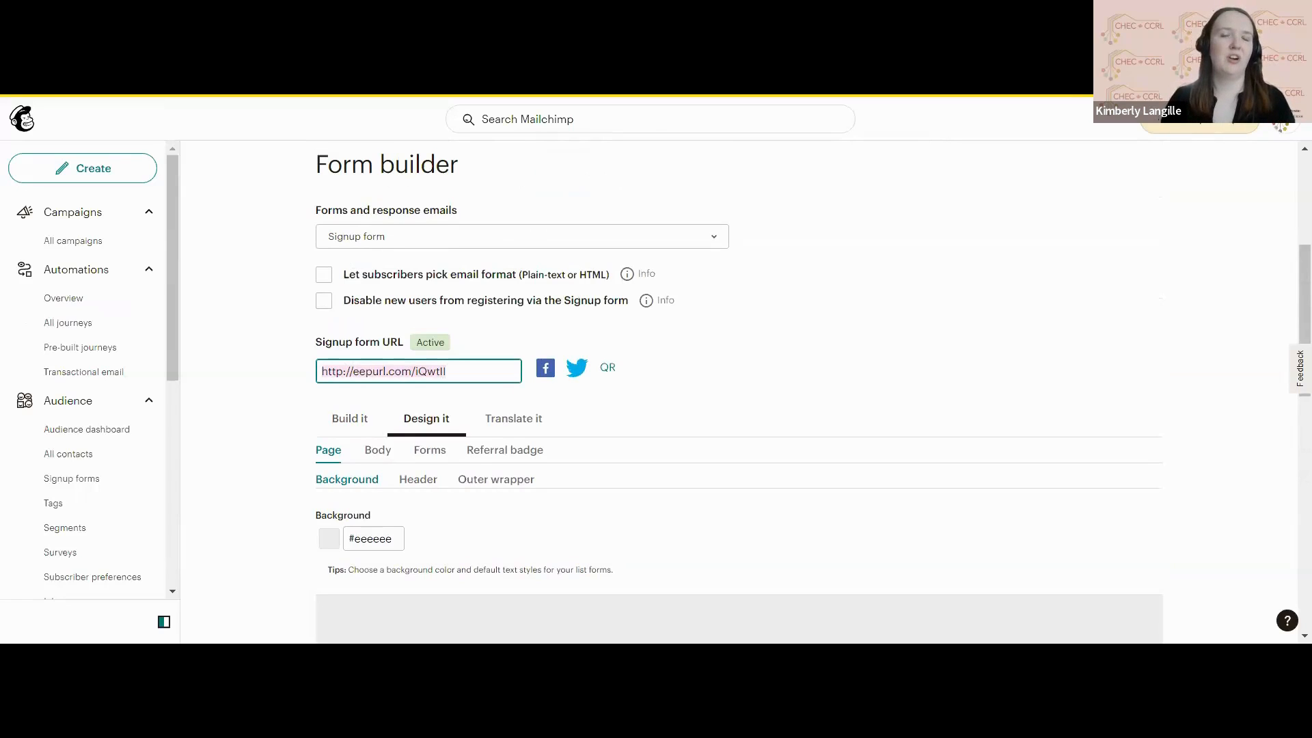
{"action": "scroll", "coordinate": [738, 393], "scroll_direction": "down", "scroll_amount": 4}
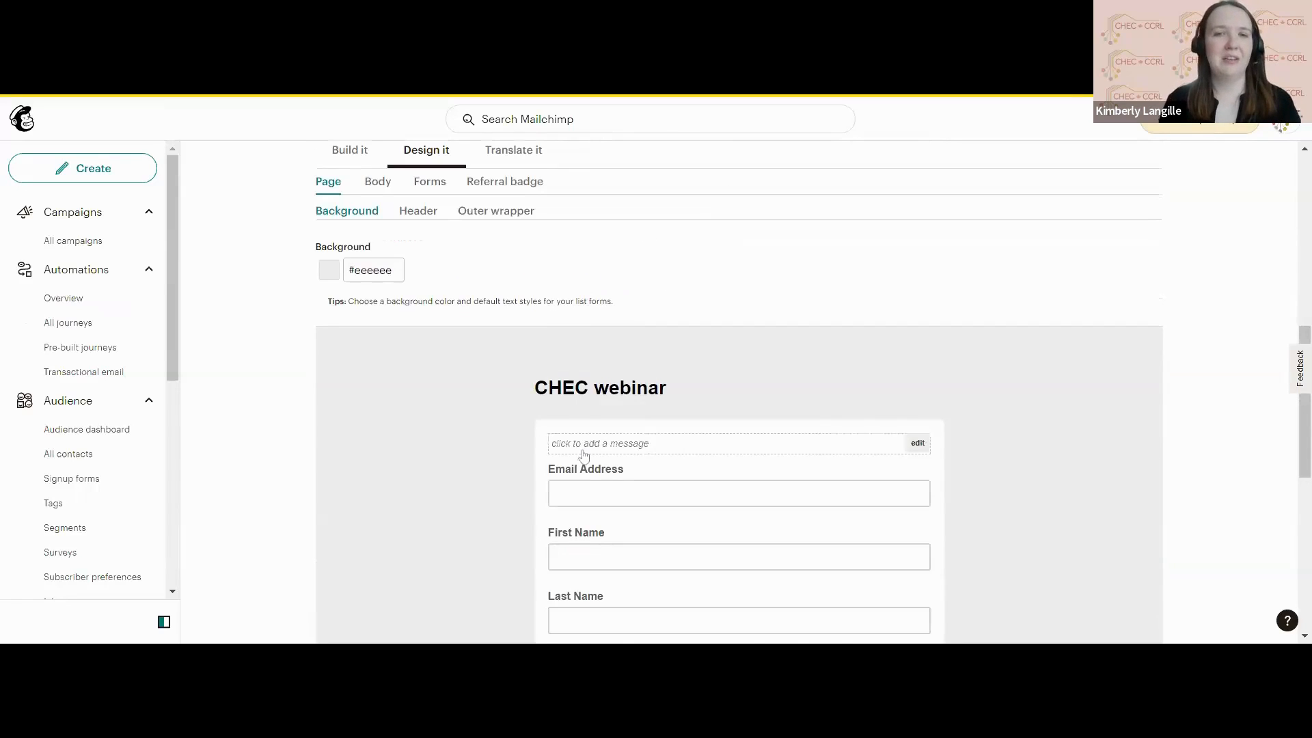
{"action": "scroll", "coordinate": [582, 455], "scroll_direction": "down", "scroll_amount": 3}
{"action": "scroll", "coordinate": [583, 430], "scroll_direction": "up", "scroll_amount": 3}
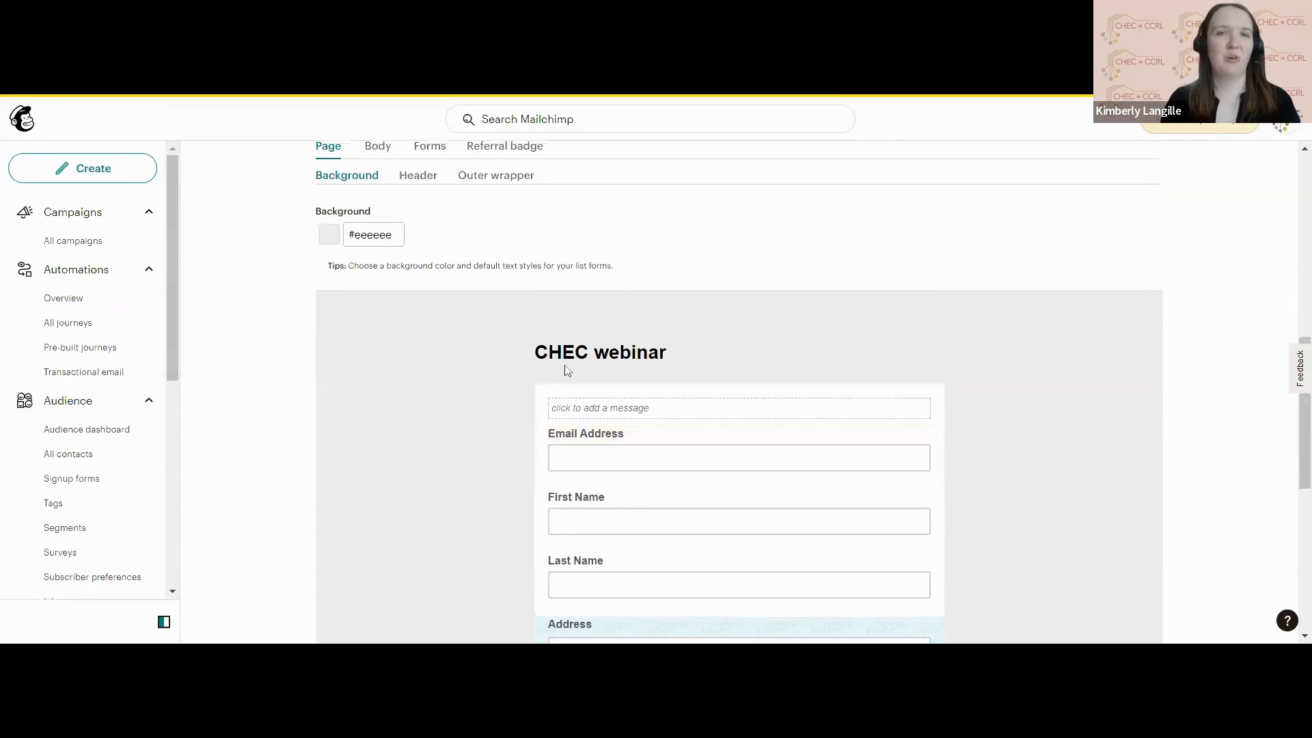
{"action": "scroll", "coordinate": [251, 346], "scroll_direction": "up", "scroll_amount": 2}
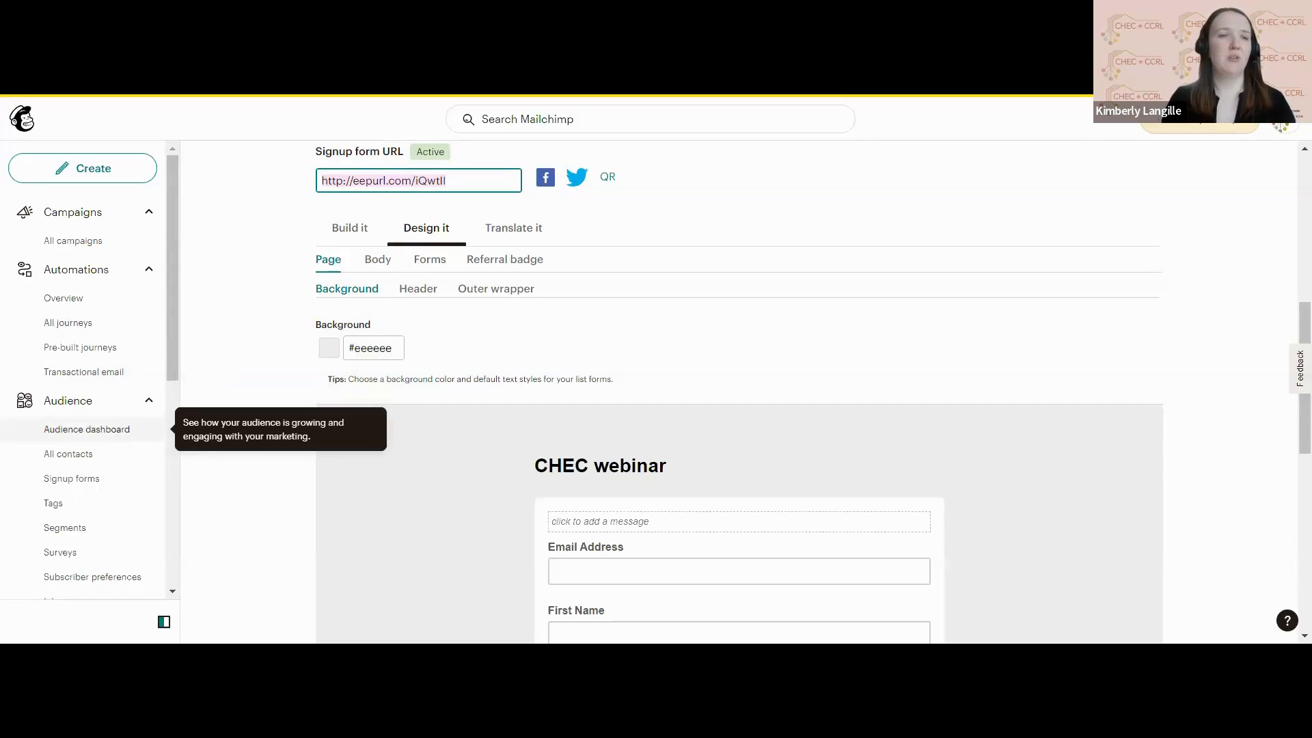
Open the audience dashboard and examine its recent growth, contact sources, tags, email marketing engagement and top locations.
{"action": "left_click", "coordinate": [87, 429]}
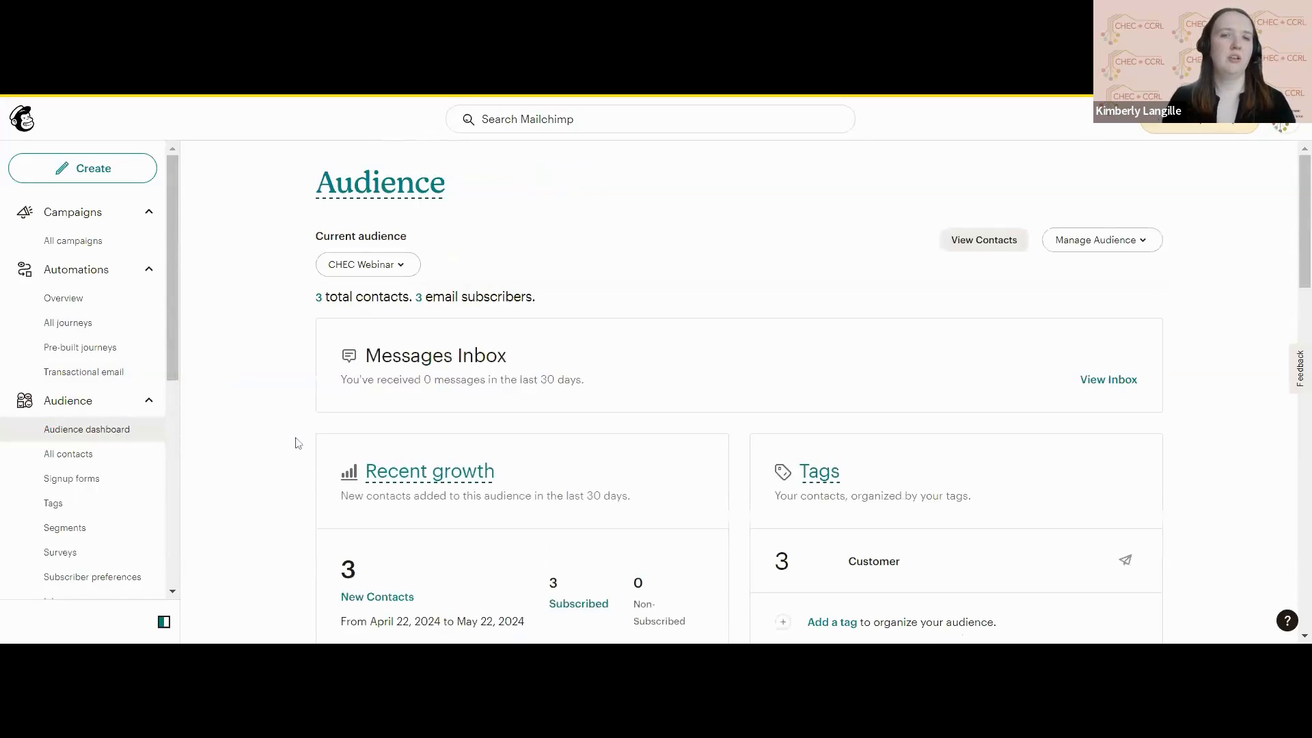
{"action": "scroll", "coordinate": [298, 443], "scroll_direction": "down", "scroll_amount": 2}
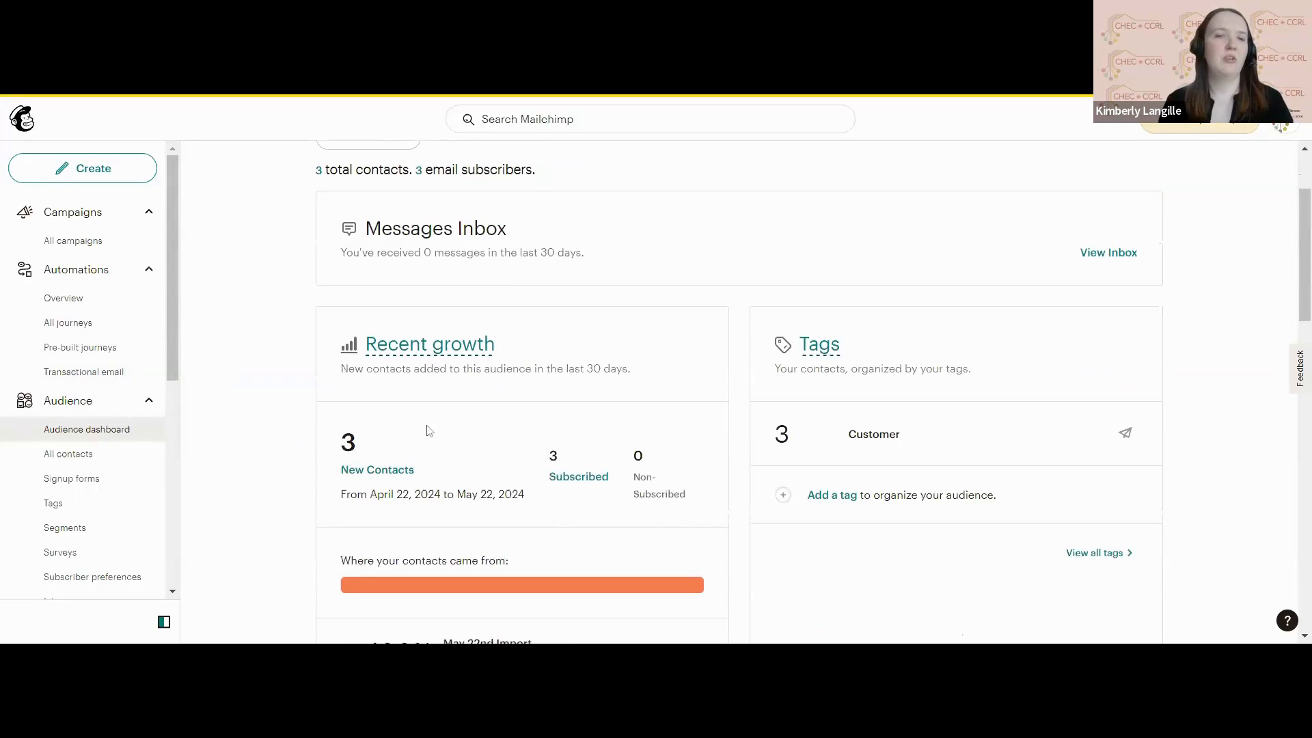
{"action": "scroll", "coordinate": [784, 502], "scroll_direction": "down", "scroll_amount": 6}
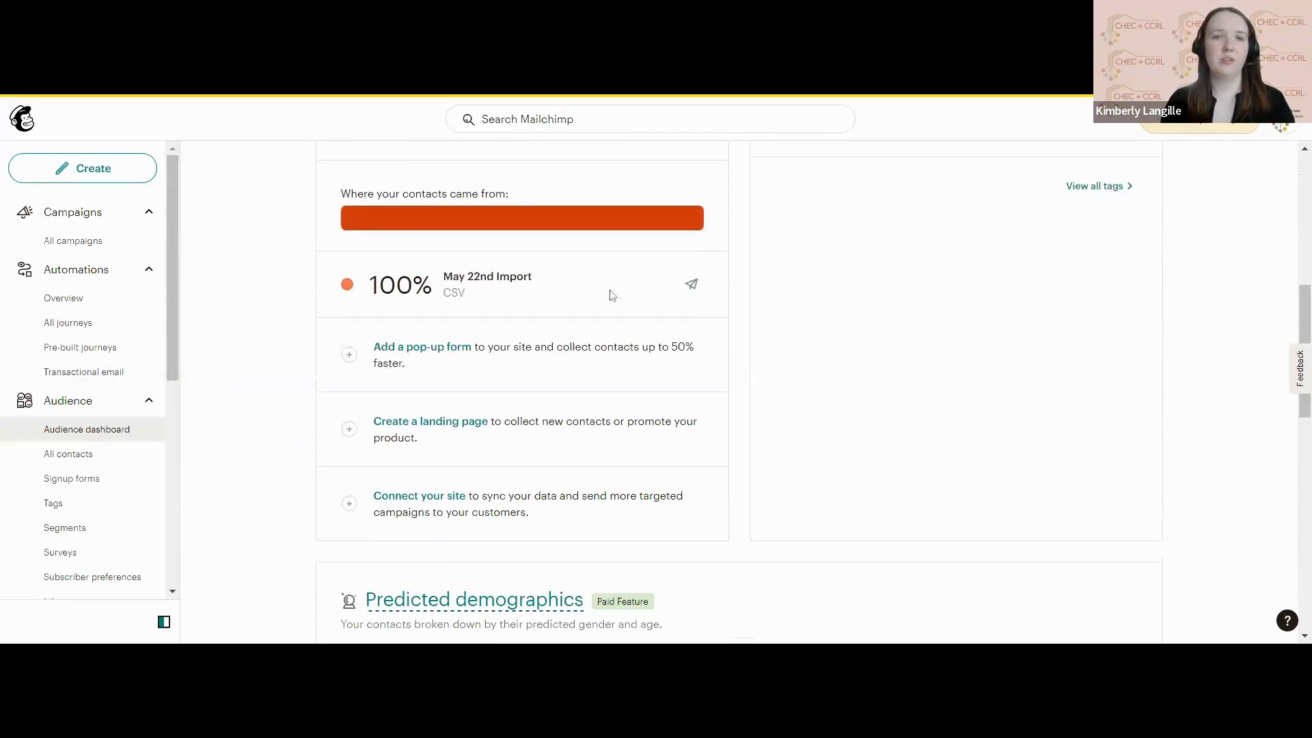
{"action": "scroll", "coordinate": [610, 294], "scroll_direction": "up", "scroll_amount": 2}
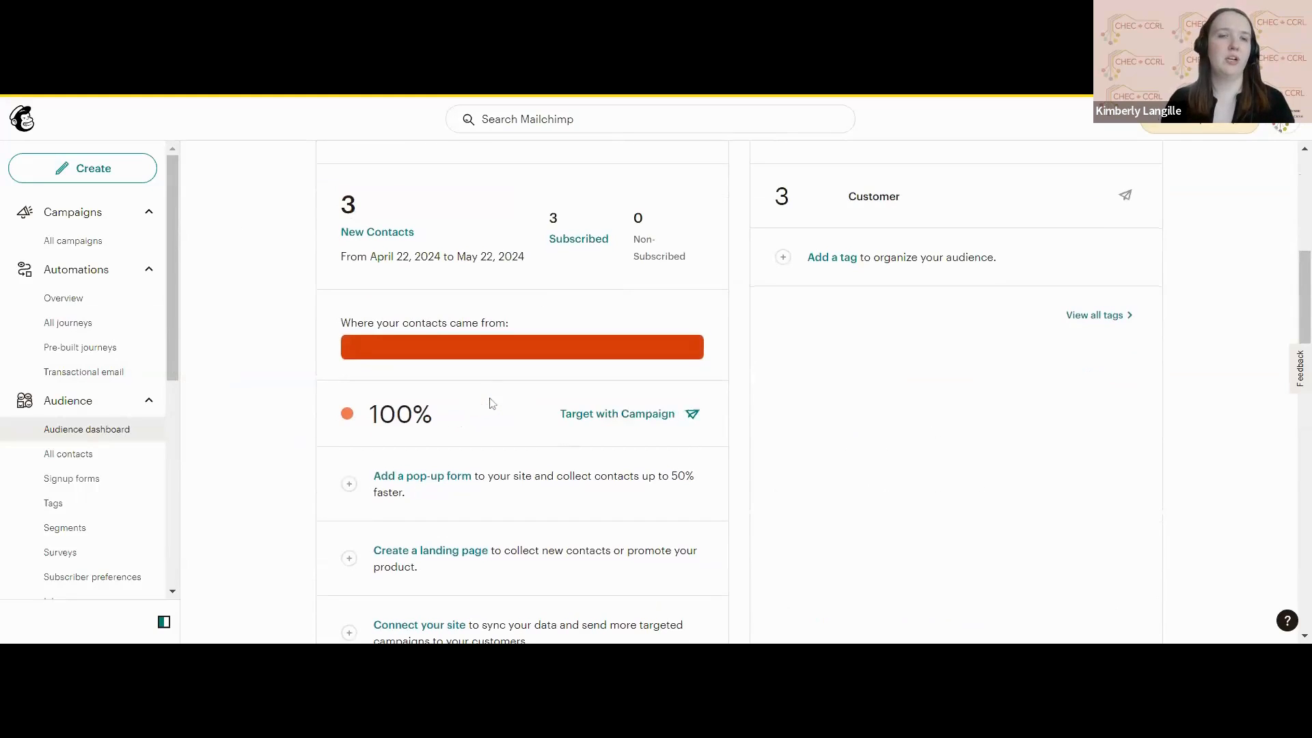
{"action": "scroll", "coordinate": [490, 405], "scroll_direction": "down", "scroll_amount": 10}
{"action": "scroll", "coordinate": [490, 403], "scroll_direction": "down", "scroll_amount": 4}
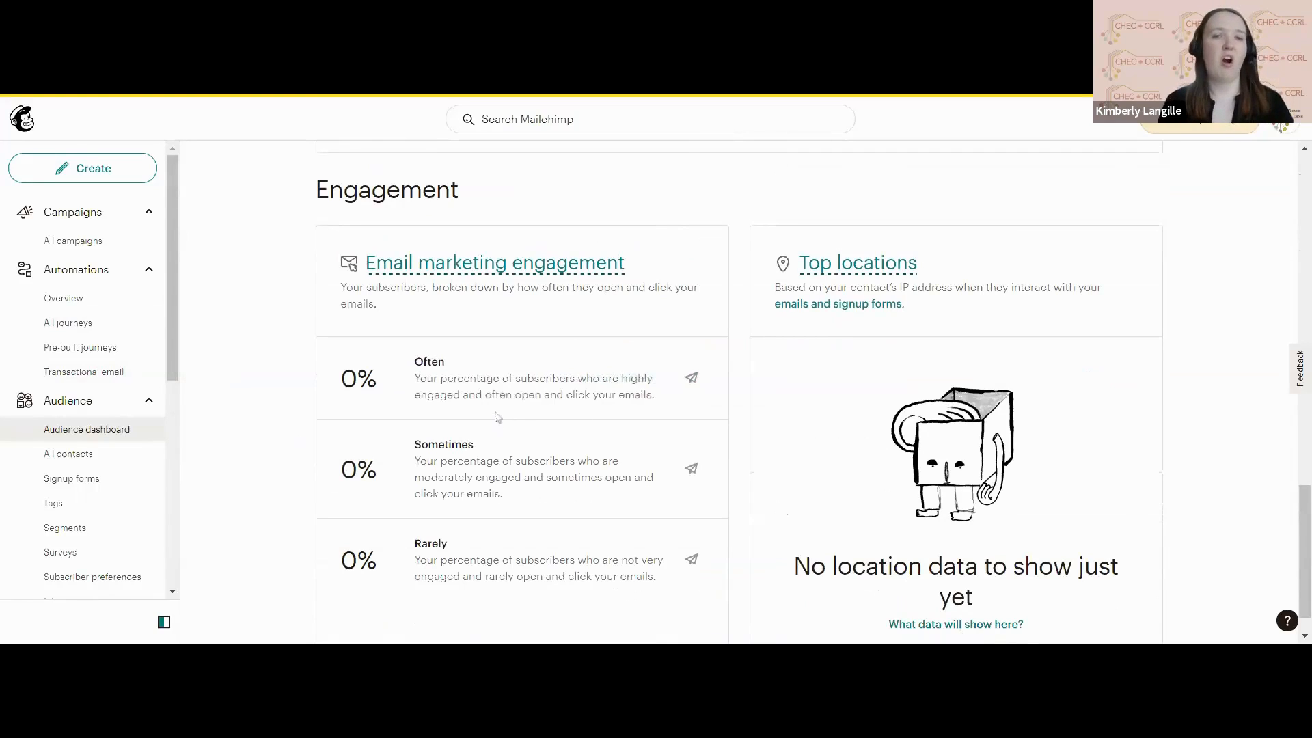
{"action": "mouse_move", "coordinate": [485, 388]}
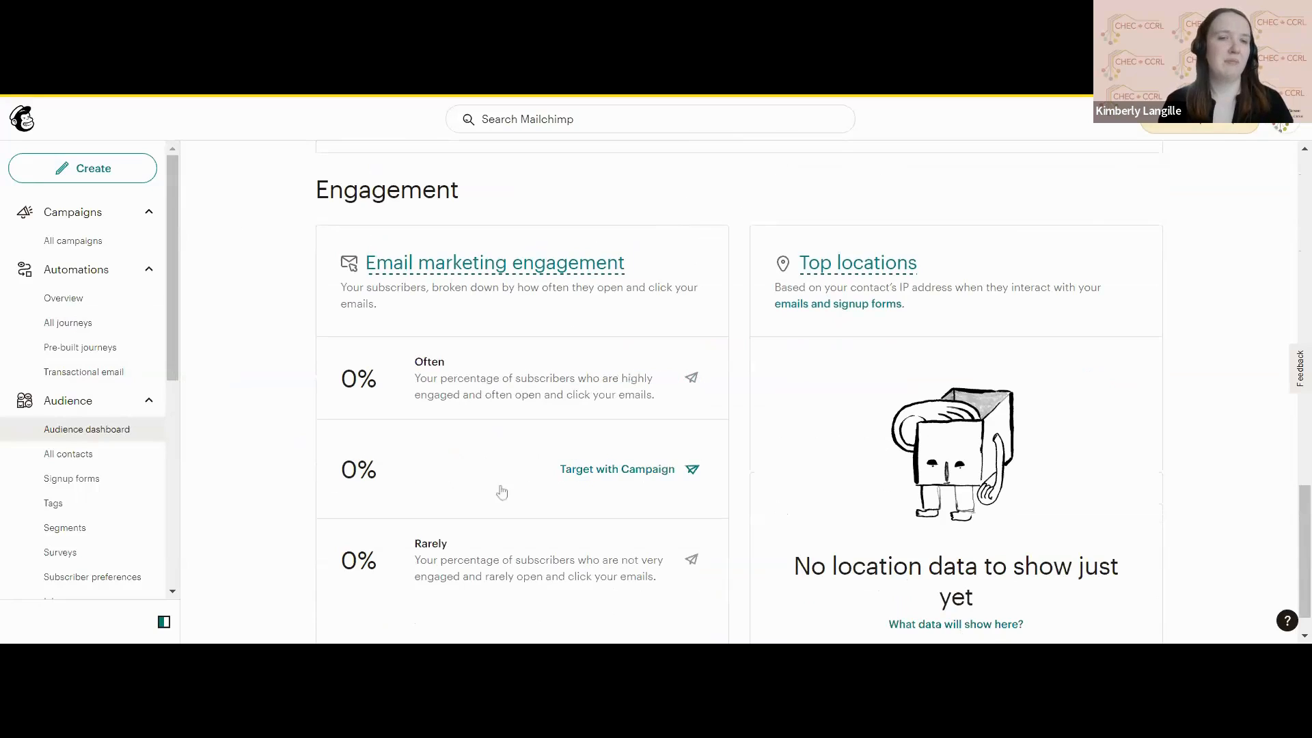
{"action": "mouse_move", "coordinate": [493, 572]}
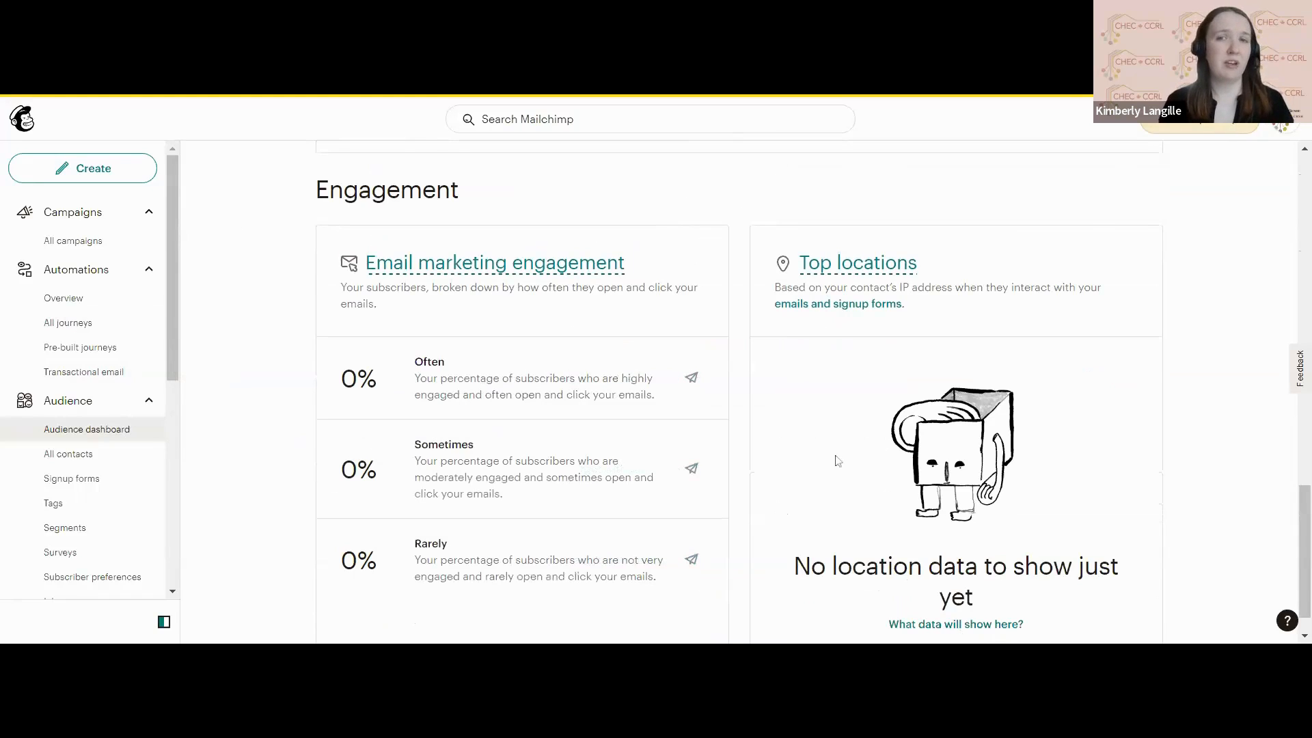
{"action": "scroll", "coordinate": [837, 461], "scroll_direction": "down", "scroll_amount": 1}
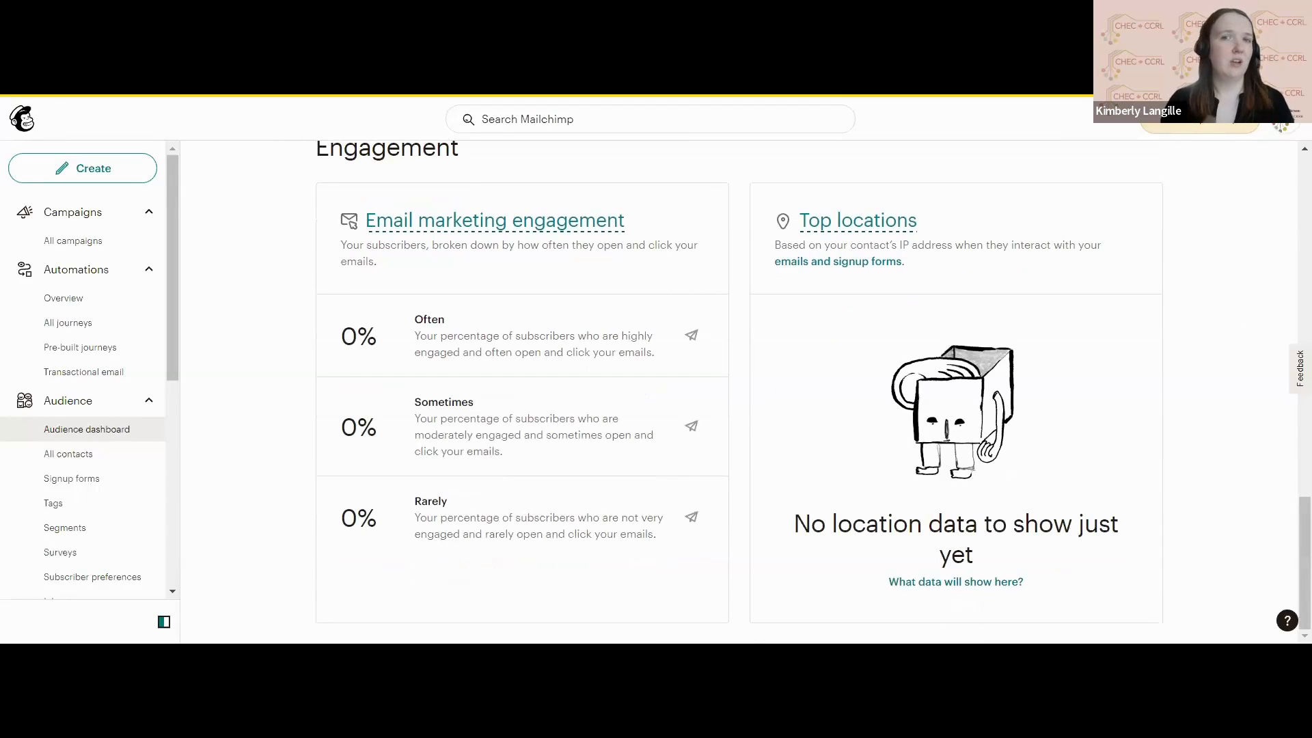
{"action": "scroll", "coordinate": [950, 410], "scroll_direction": "up", "scroll_amount": 15}
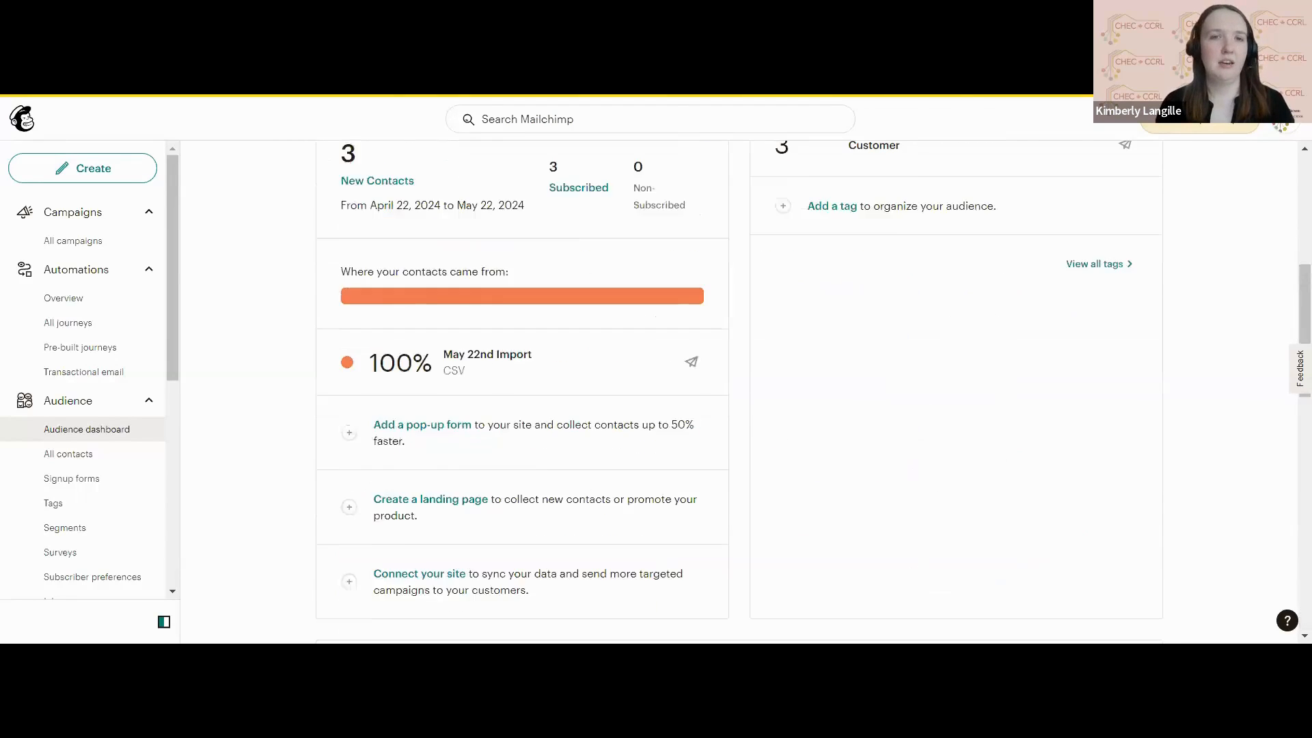
{"action": "scroll", "coordinate": [738, 392], "scroll_direction": "down", "scroll_amount": 1}
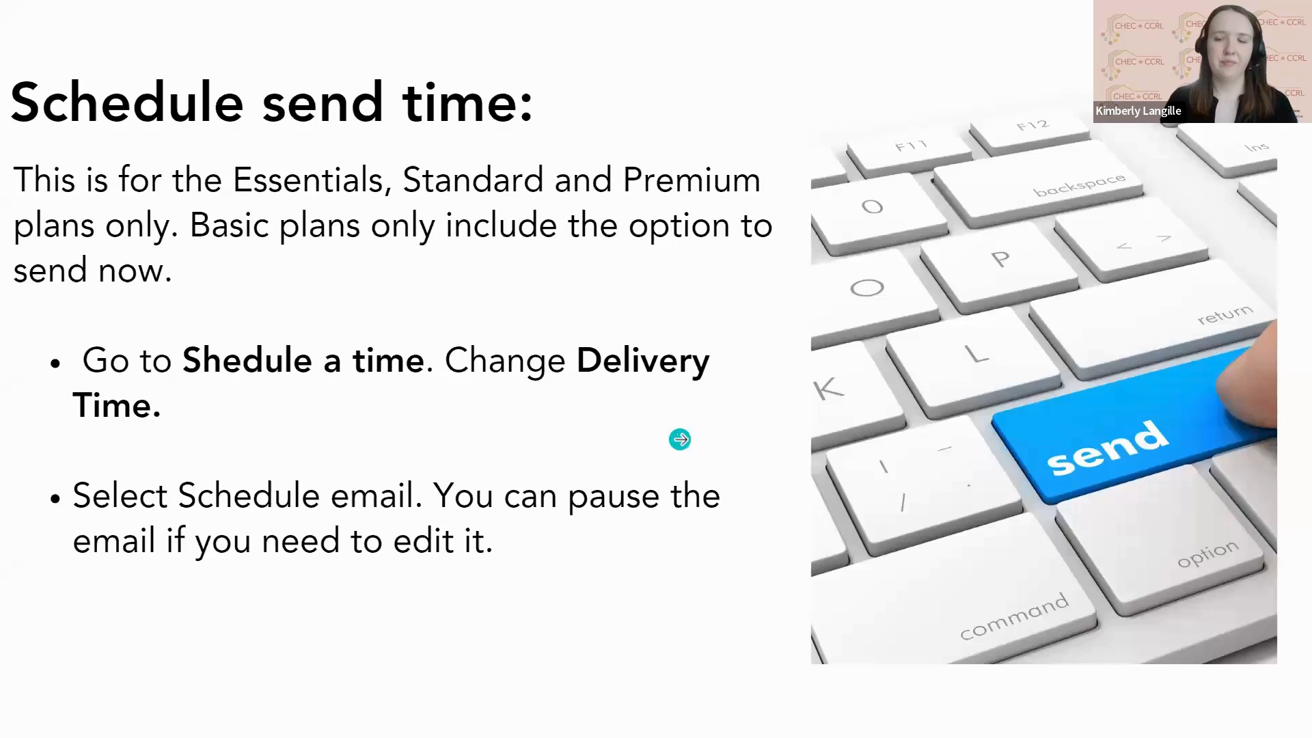
{"action": "key", "text": "Right"}
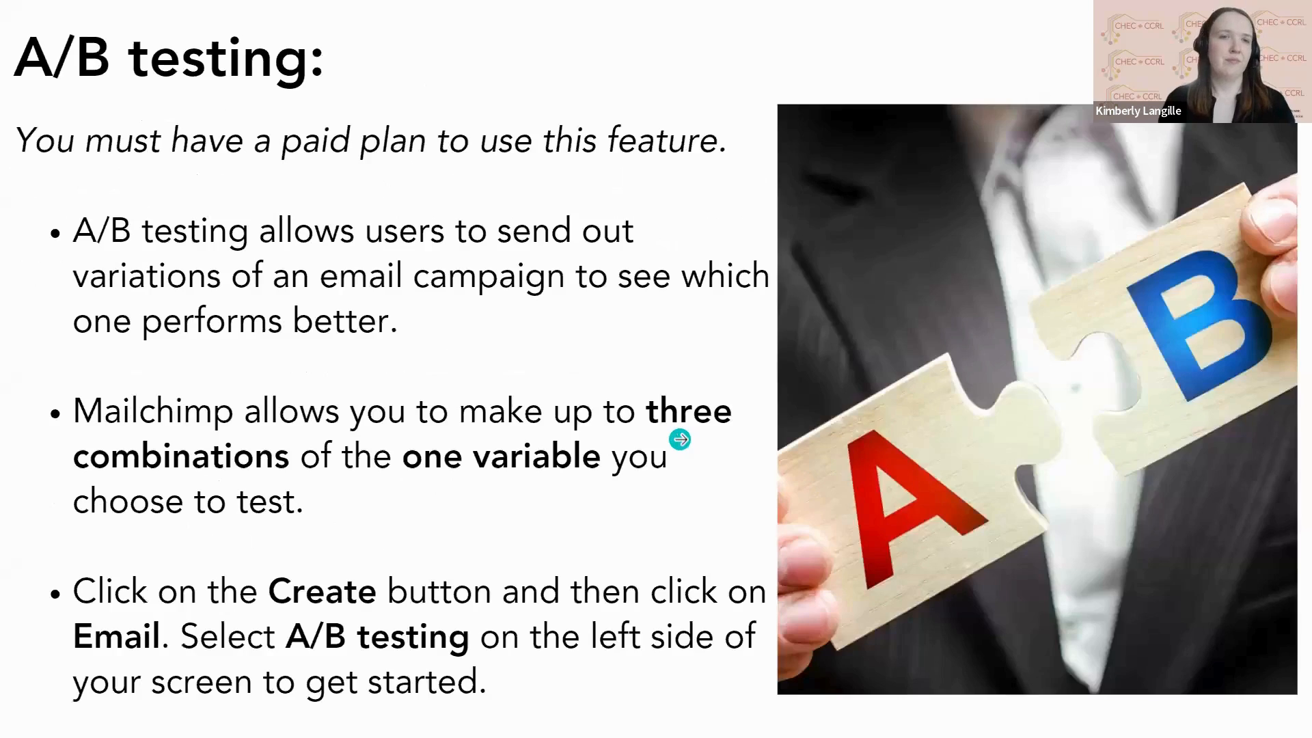
{"action": "key", "text": "Right"}
{"action": "key", "text": "Right"}
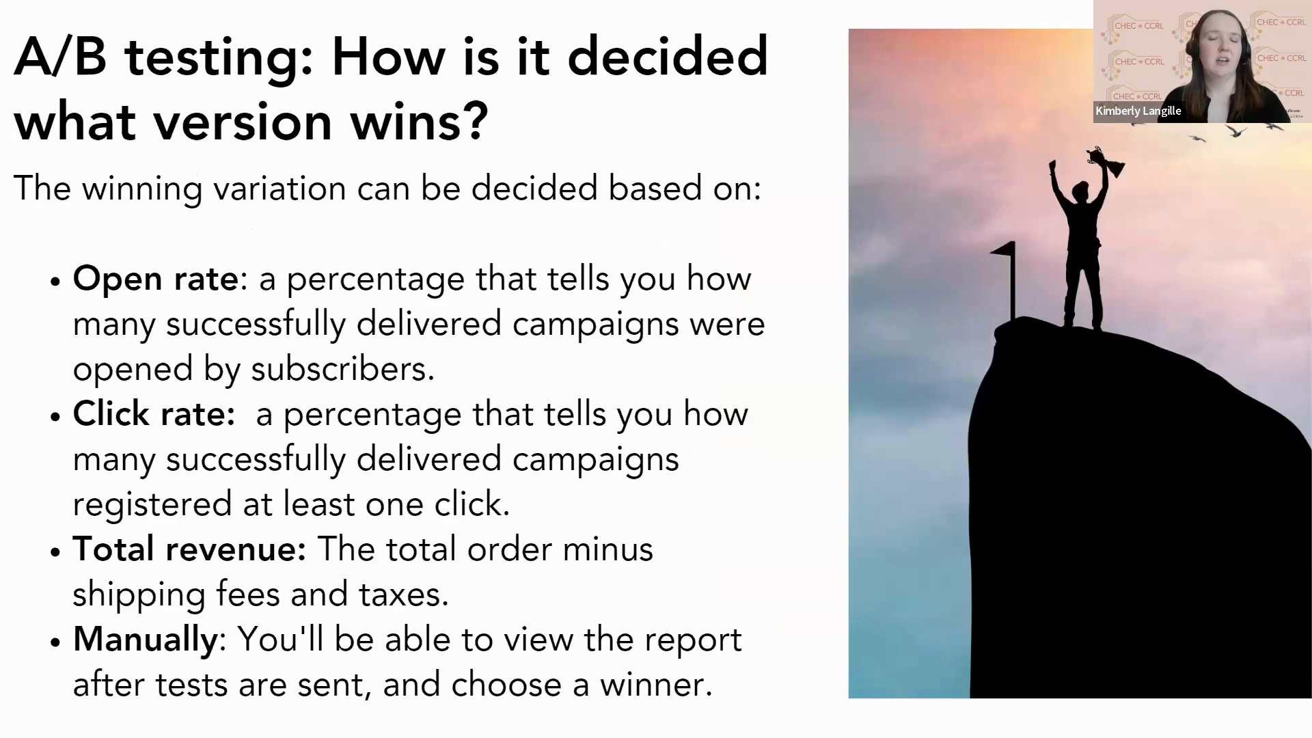
{"action": "key", "text": "Left"}
{"action": "key", "text": "Left"}
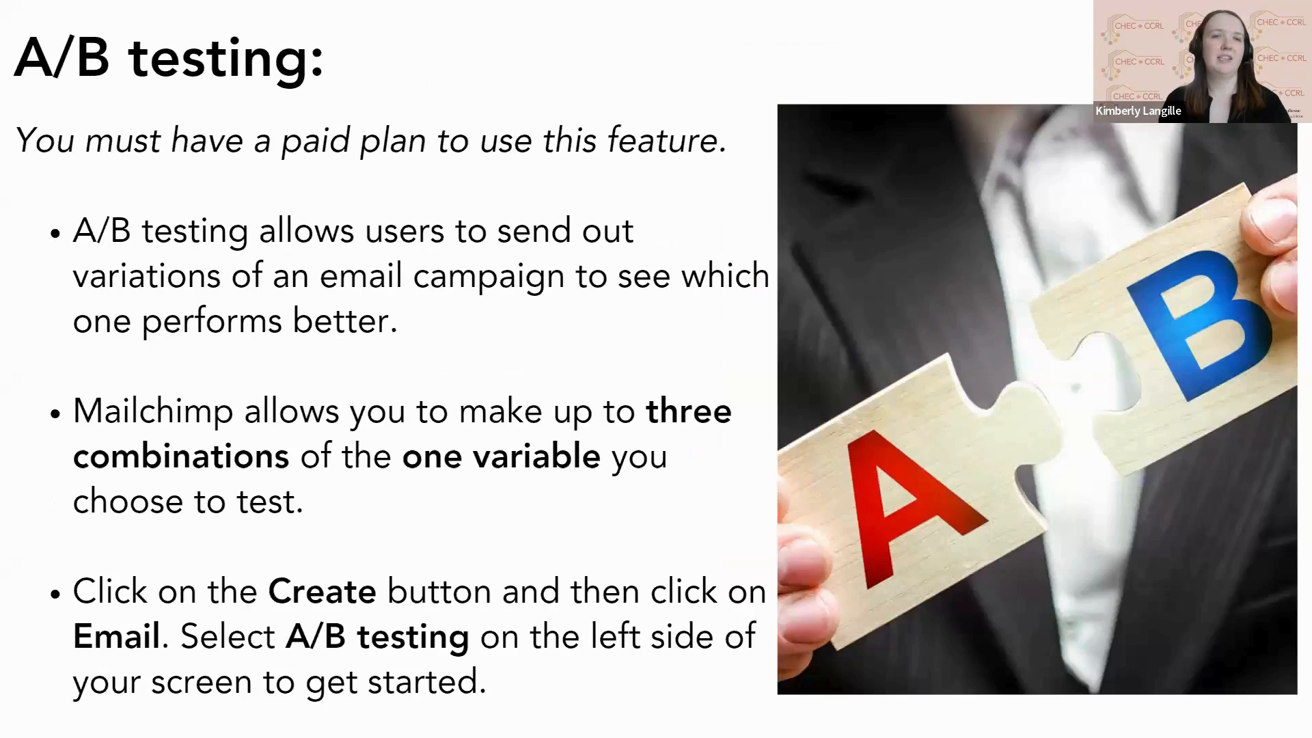